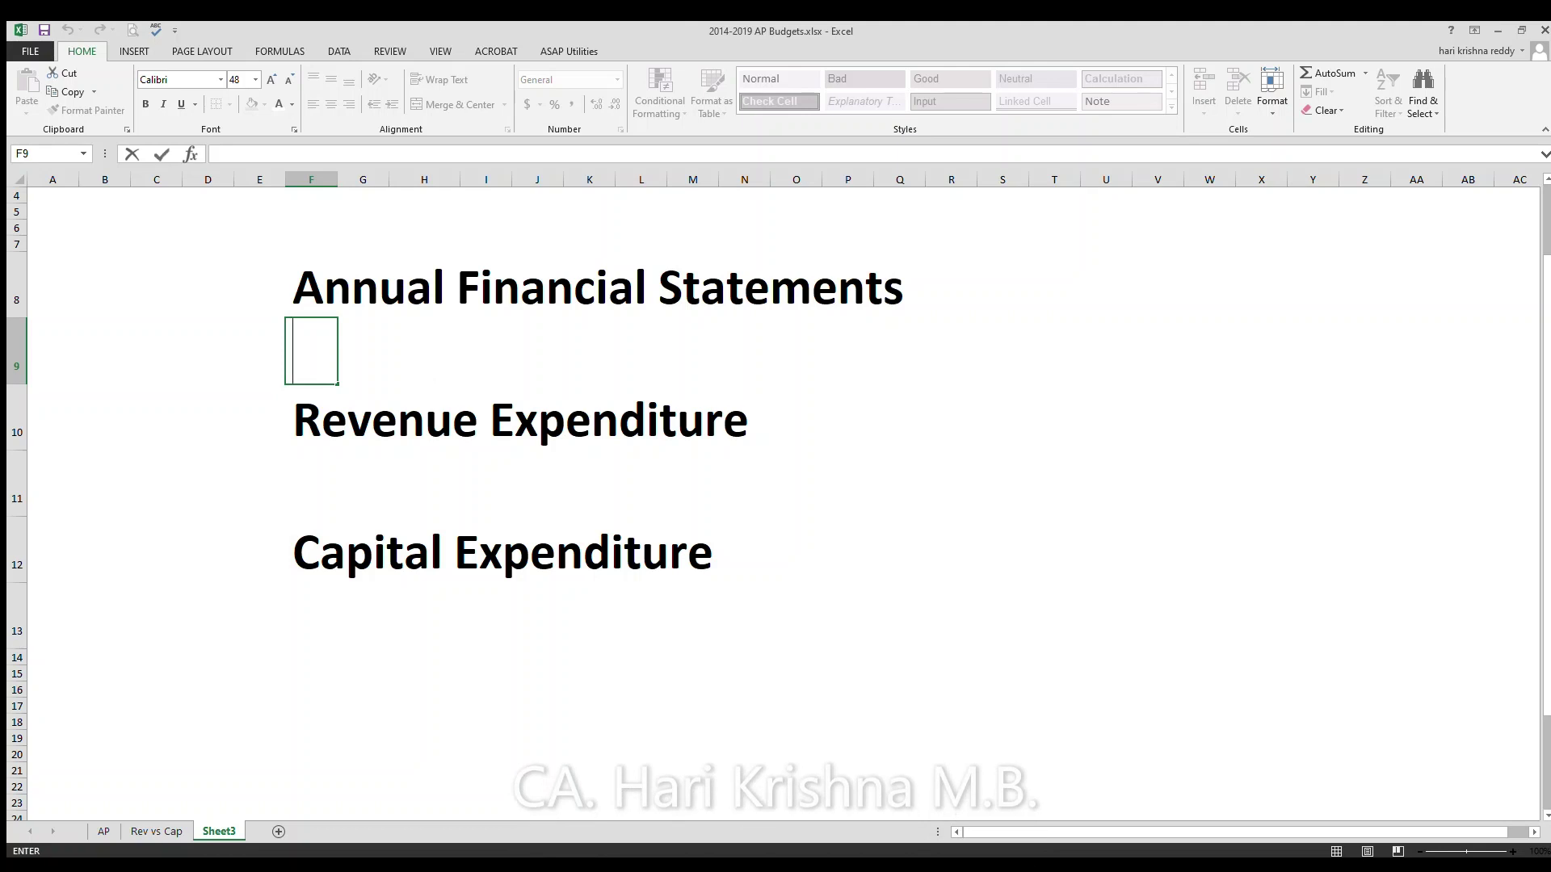
Open the Rev vs Cap sheet and examine the Income Statement's transport, salary, interest and total income cells
click(349, 484)
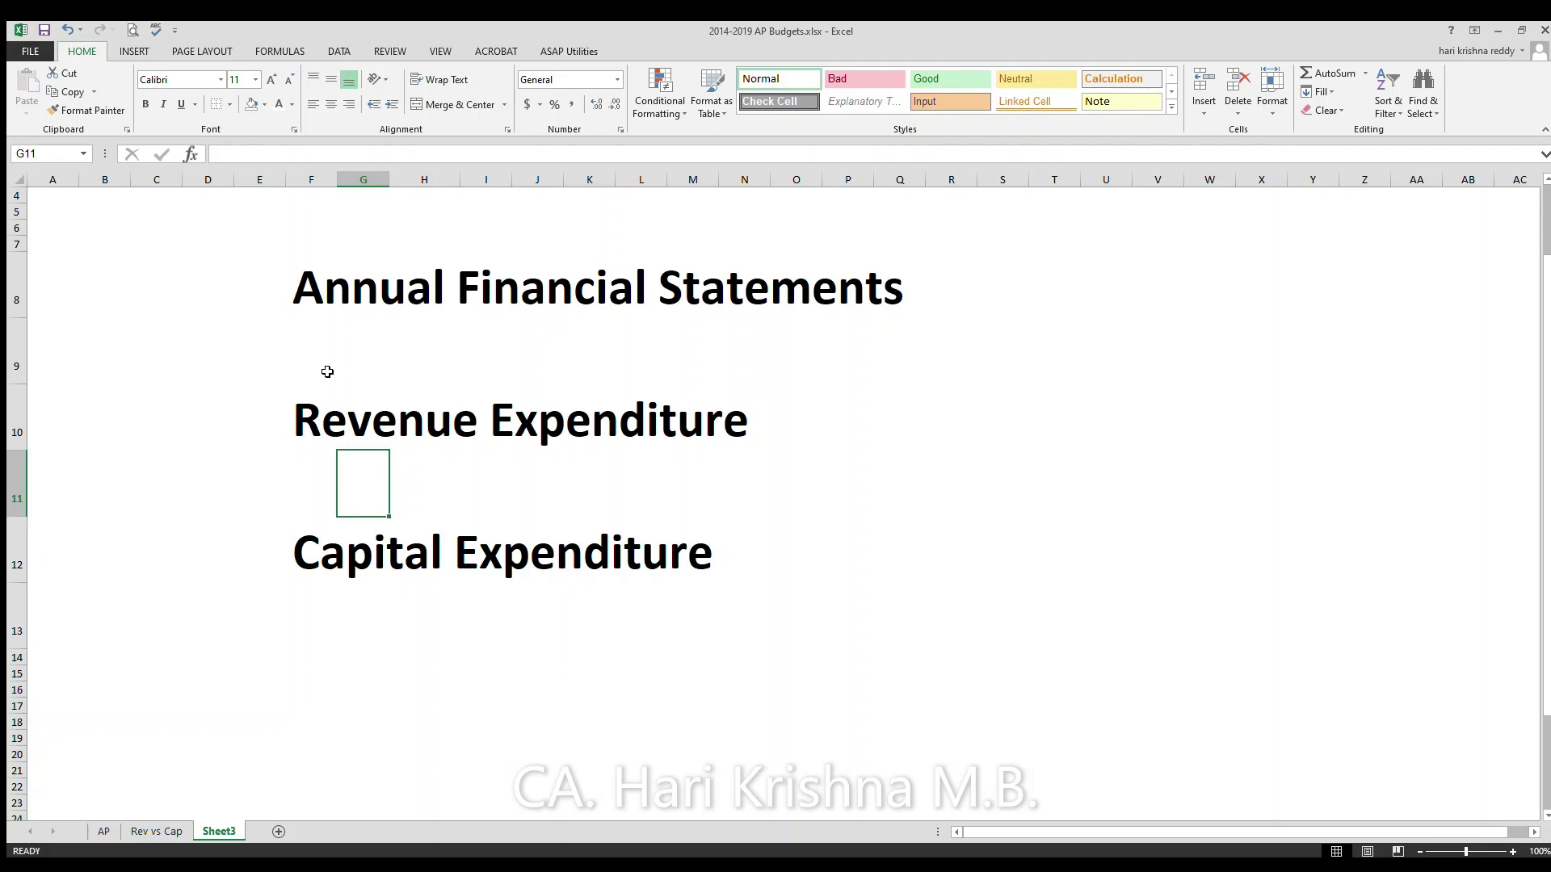
click(157, 829)
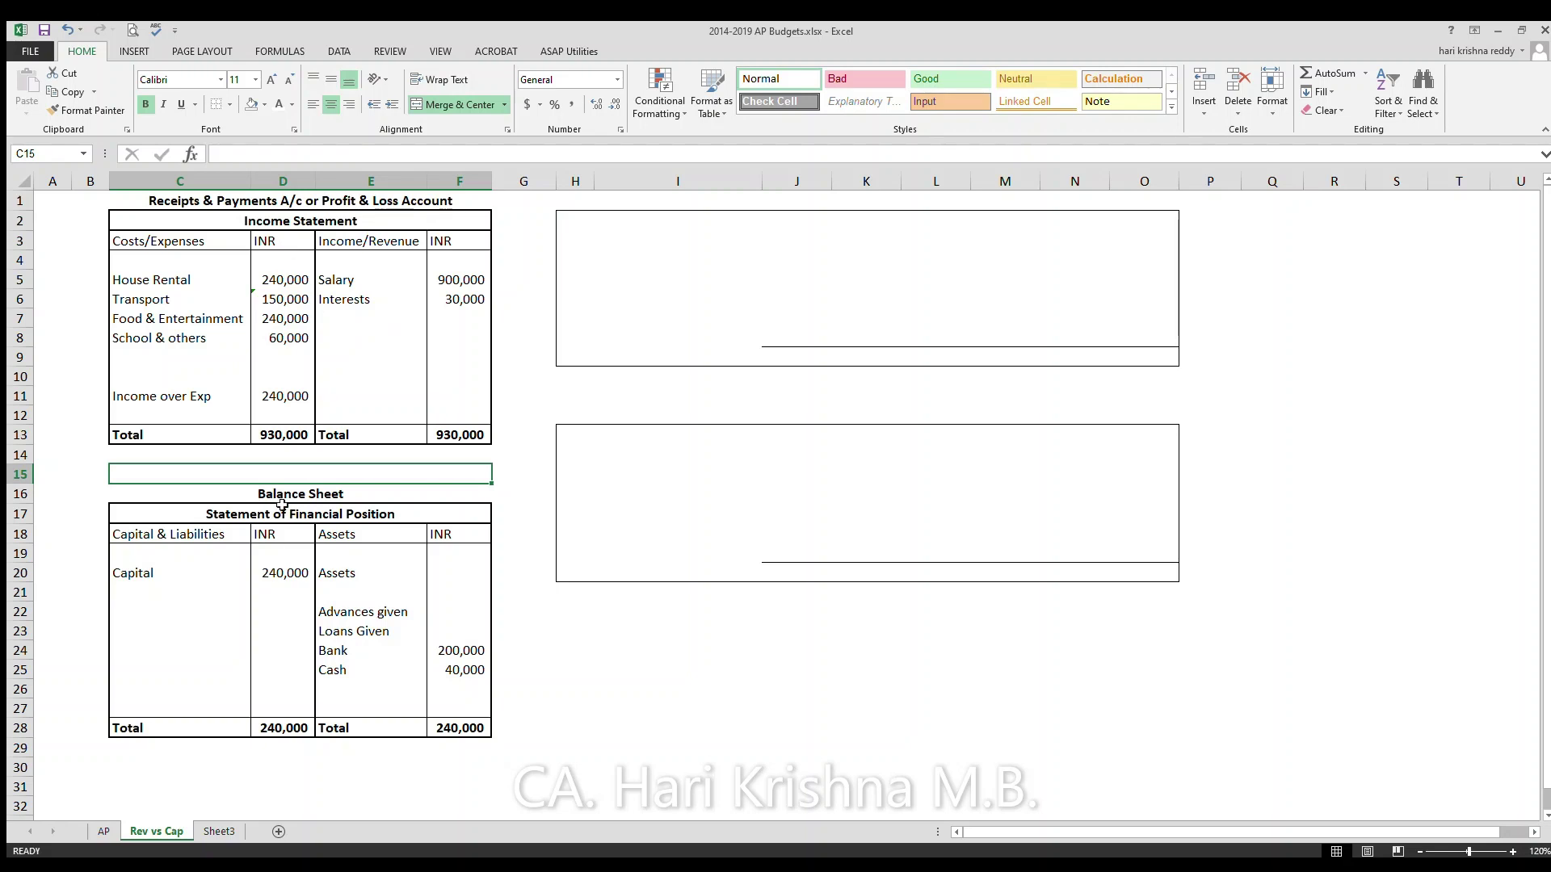
click(281, 516)
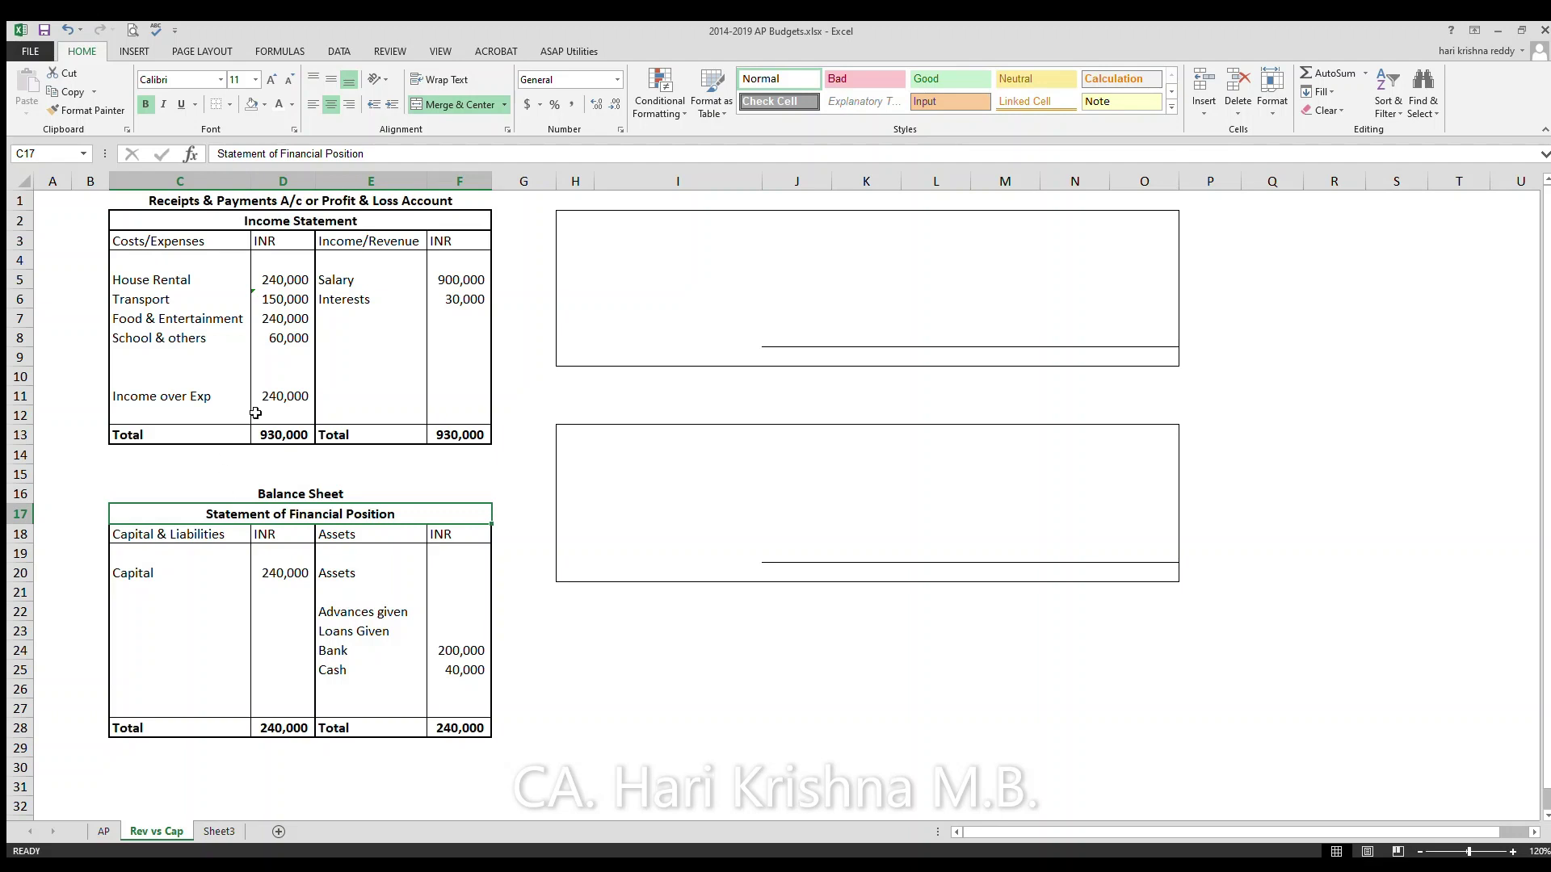
click(301, 298)
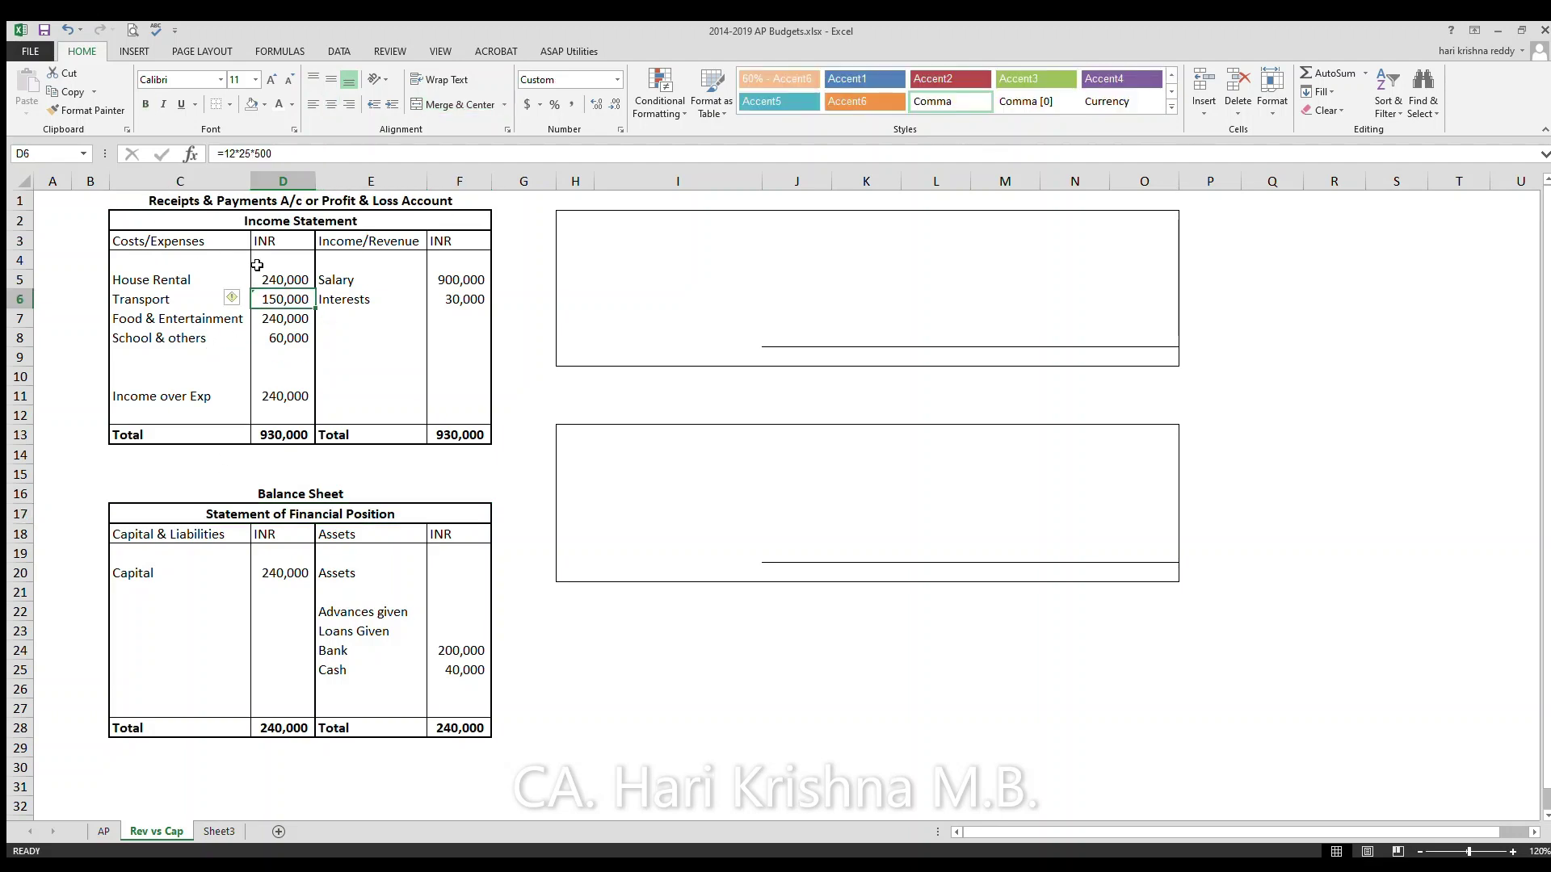
click(441, 284)
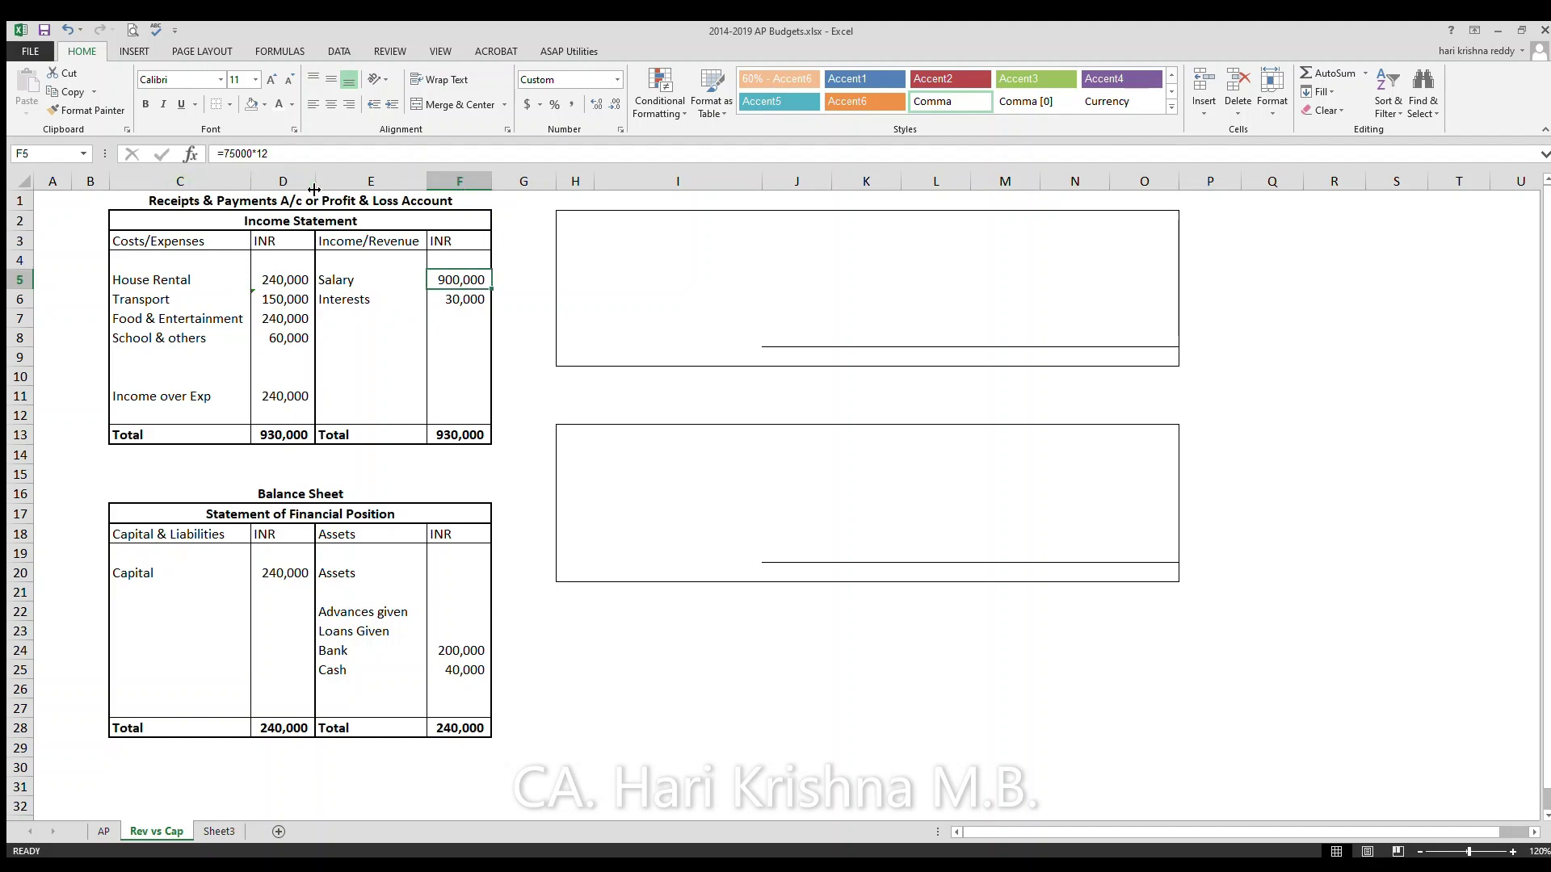
click(451, 299)
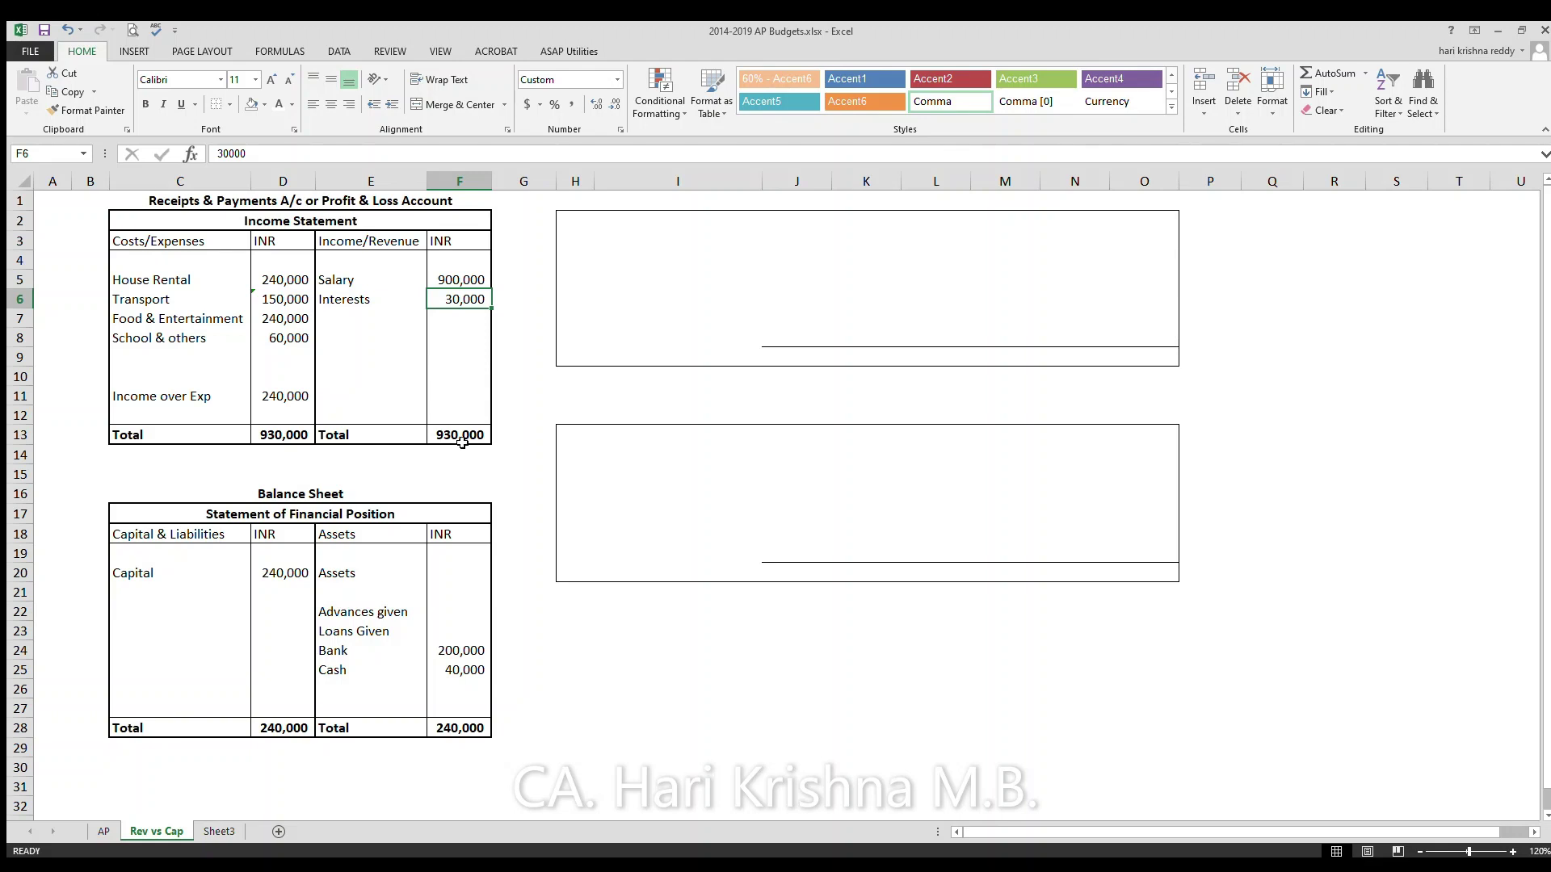
click(433, 441)
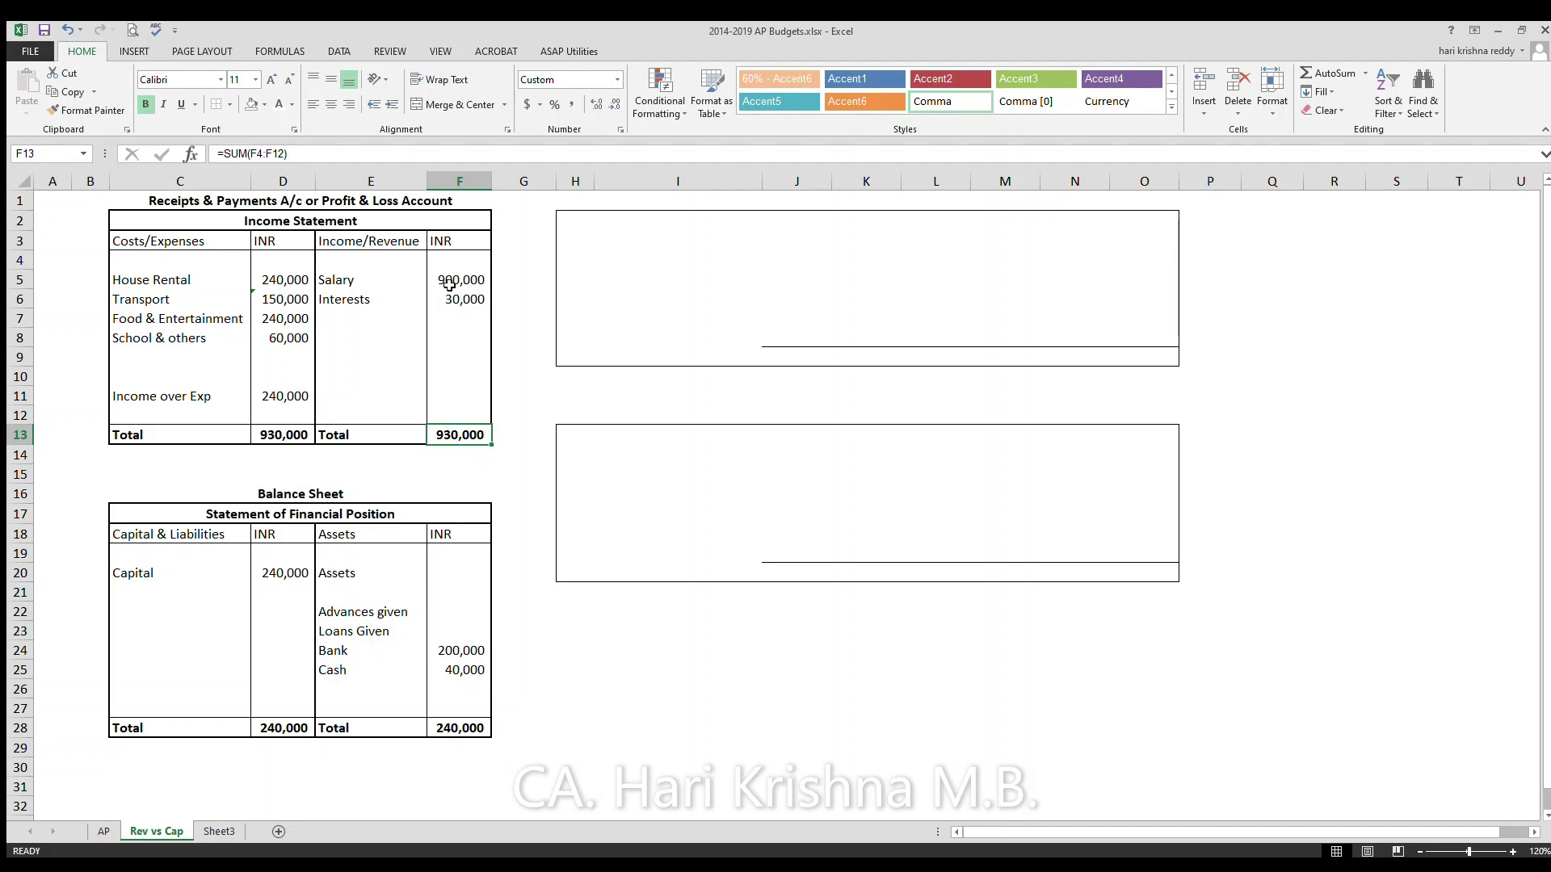
Examine each expense amount in the Income Statement, comparing the sum of D5:D8 with total income and the Income over Exp amount
click(286, 284)
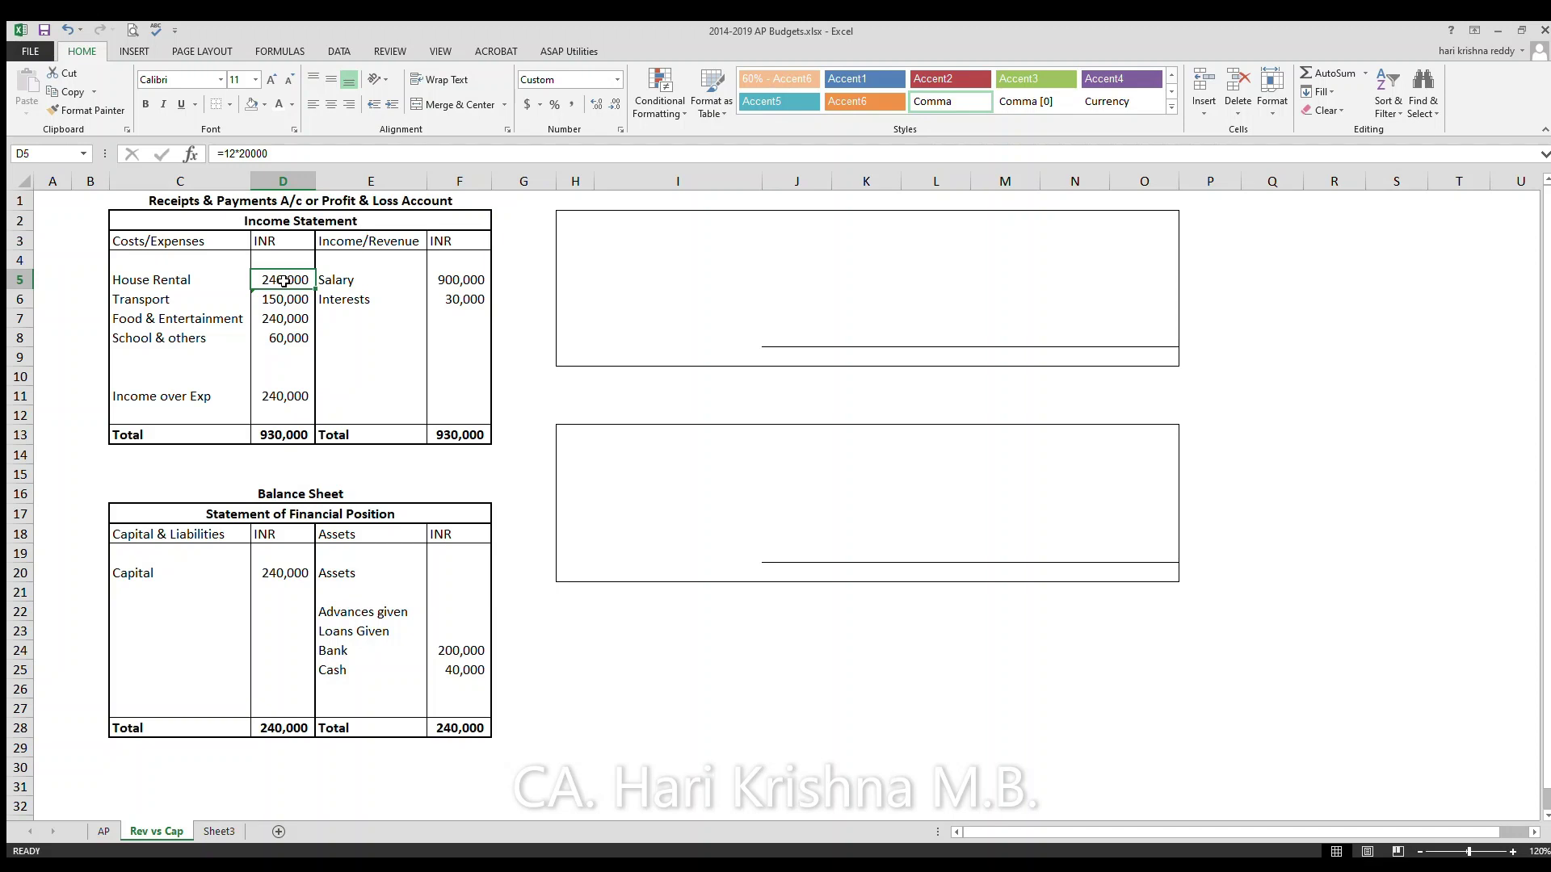
click(291, 300)
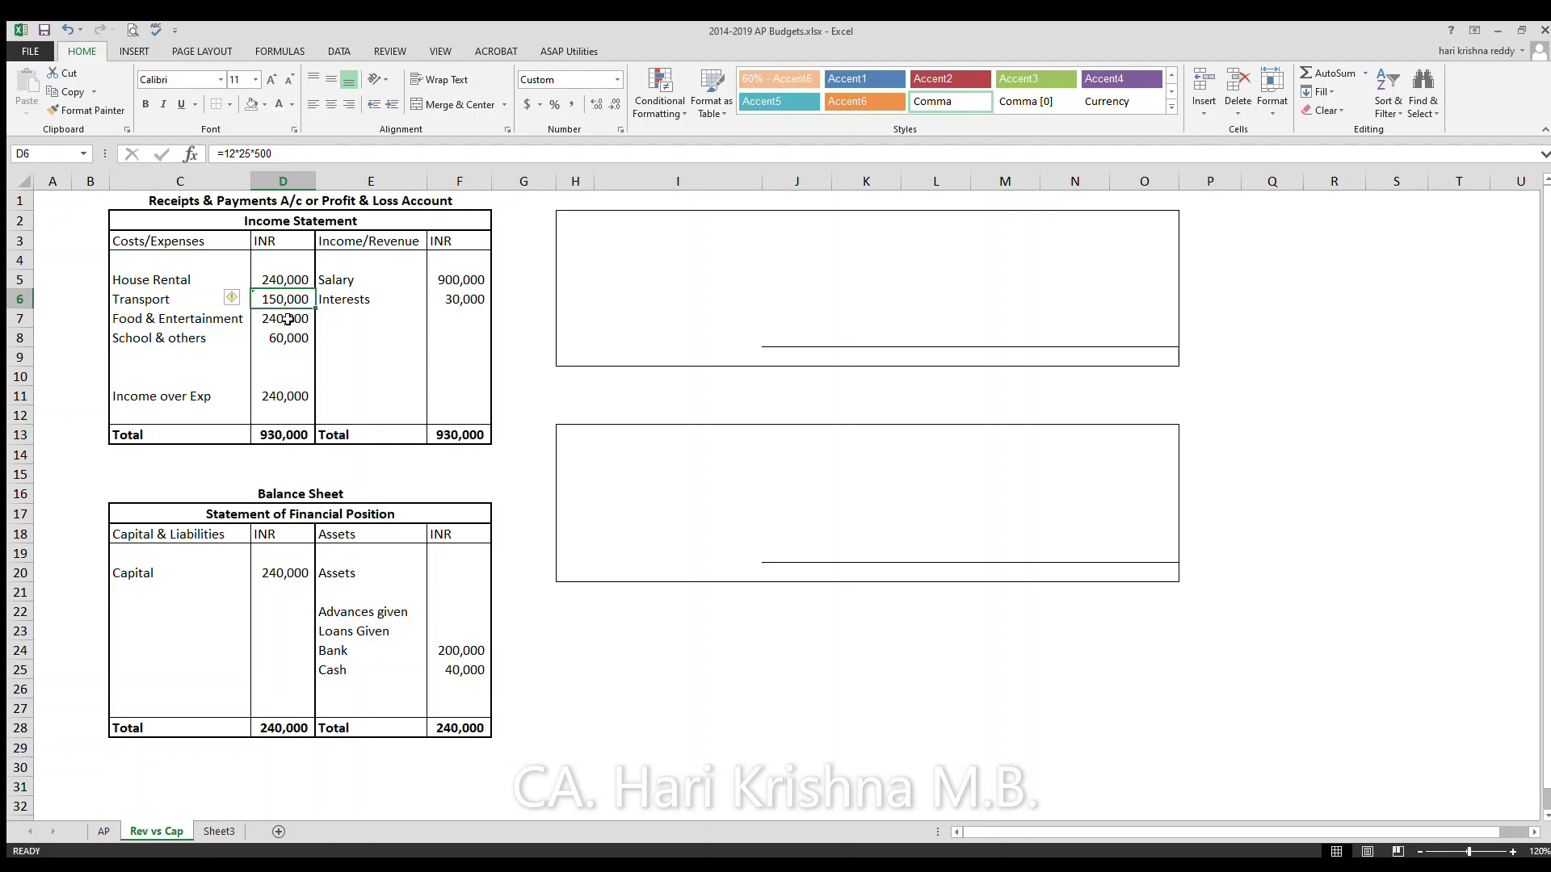
click(281, 323)
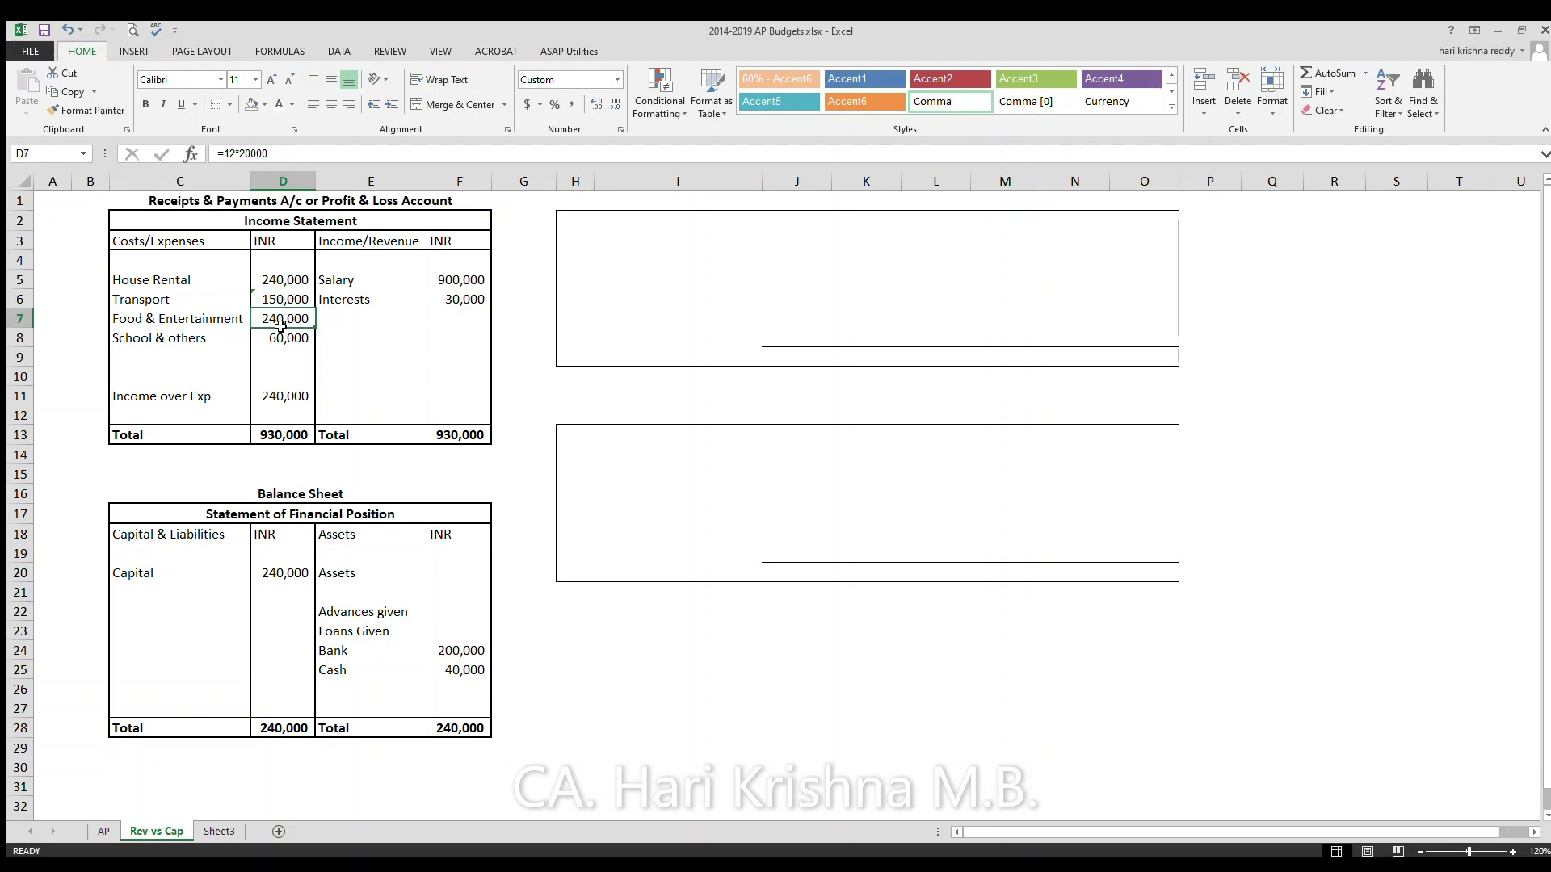
click(285, 343)
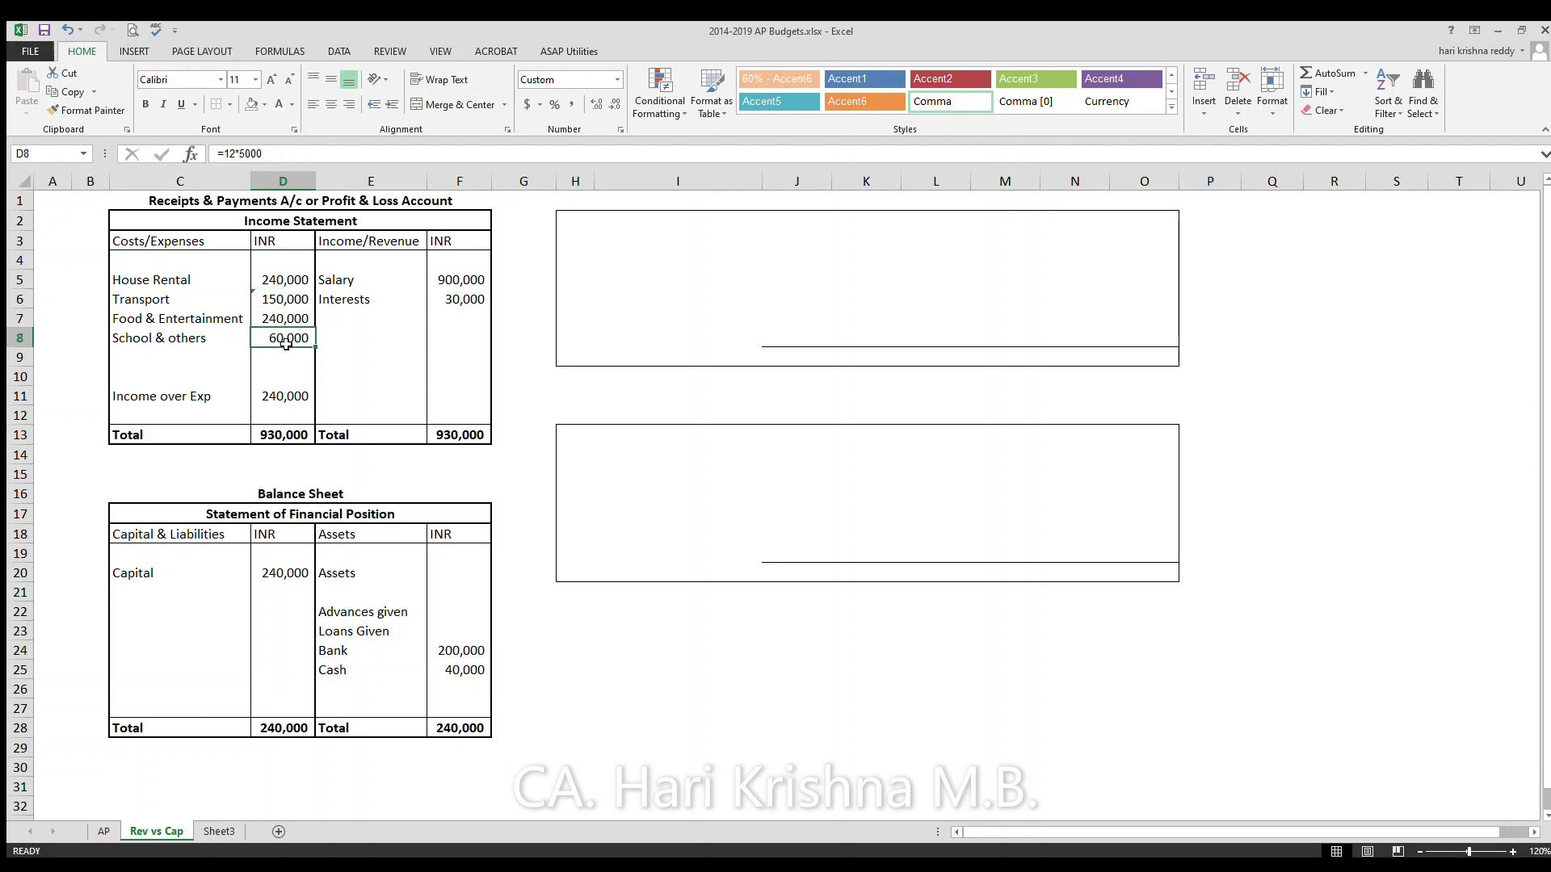
click(278, 402)
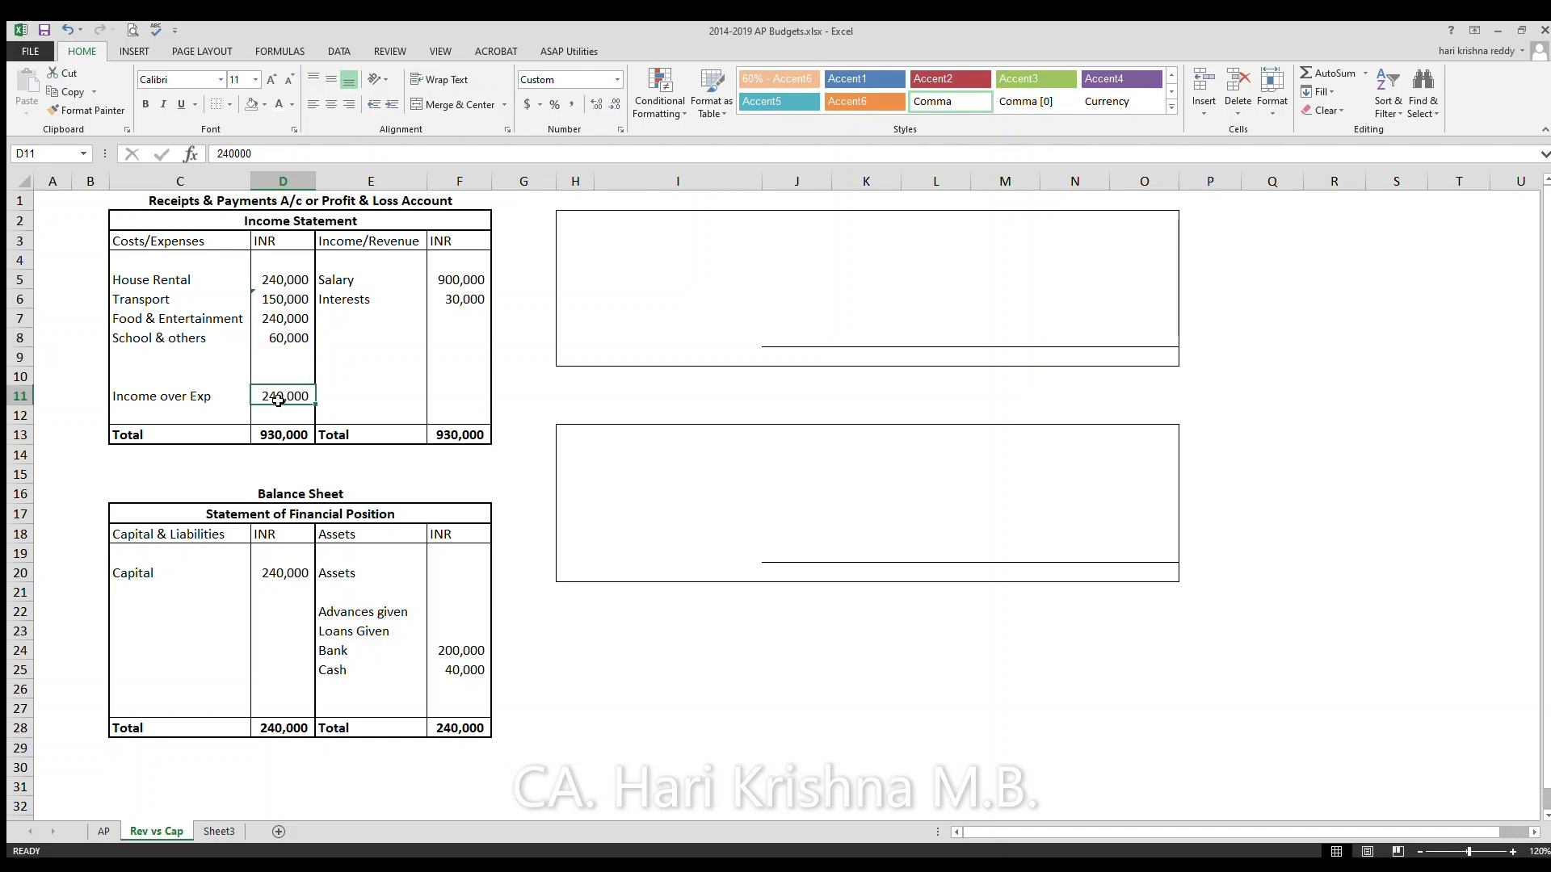
click(448, 436)
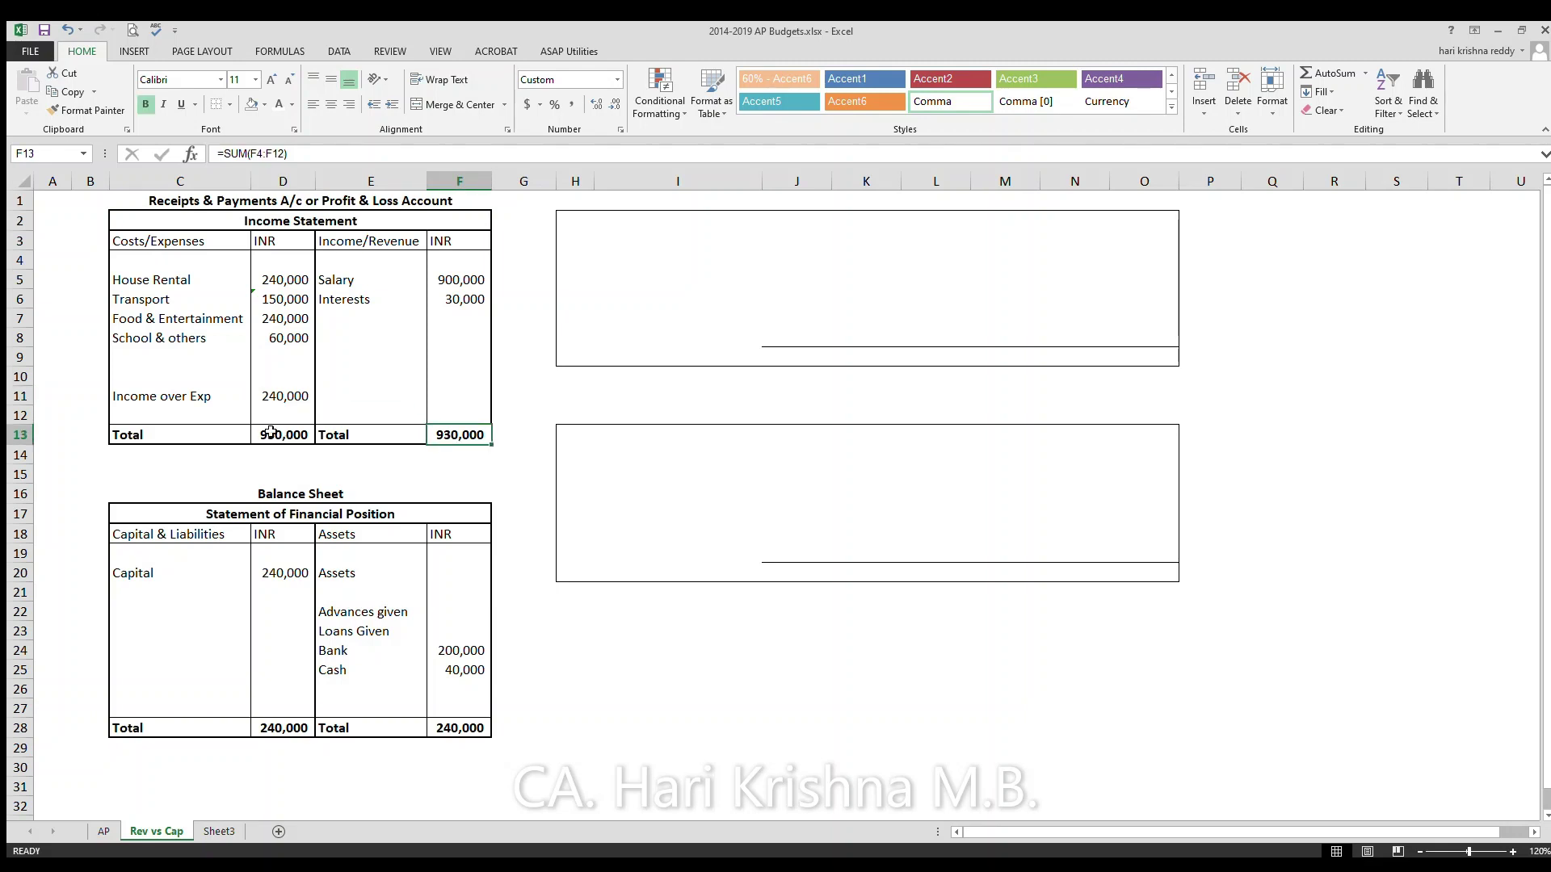
click(276, 279)
drag(279, 343, 280, 342)
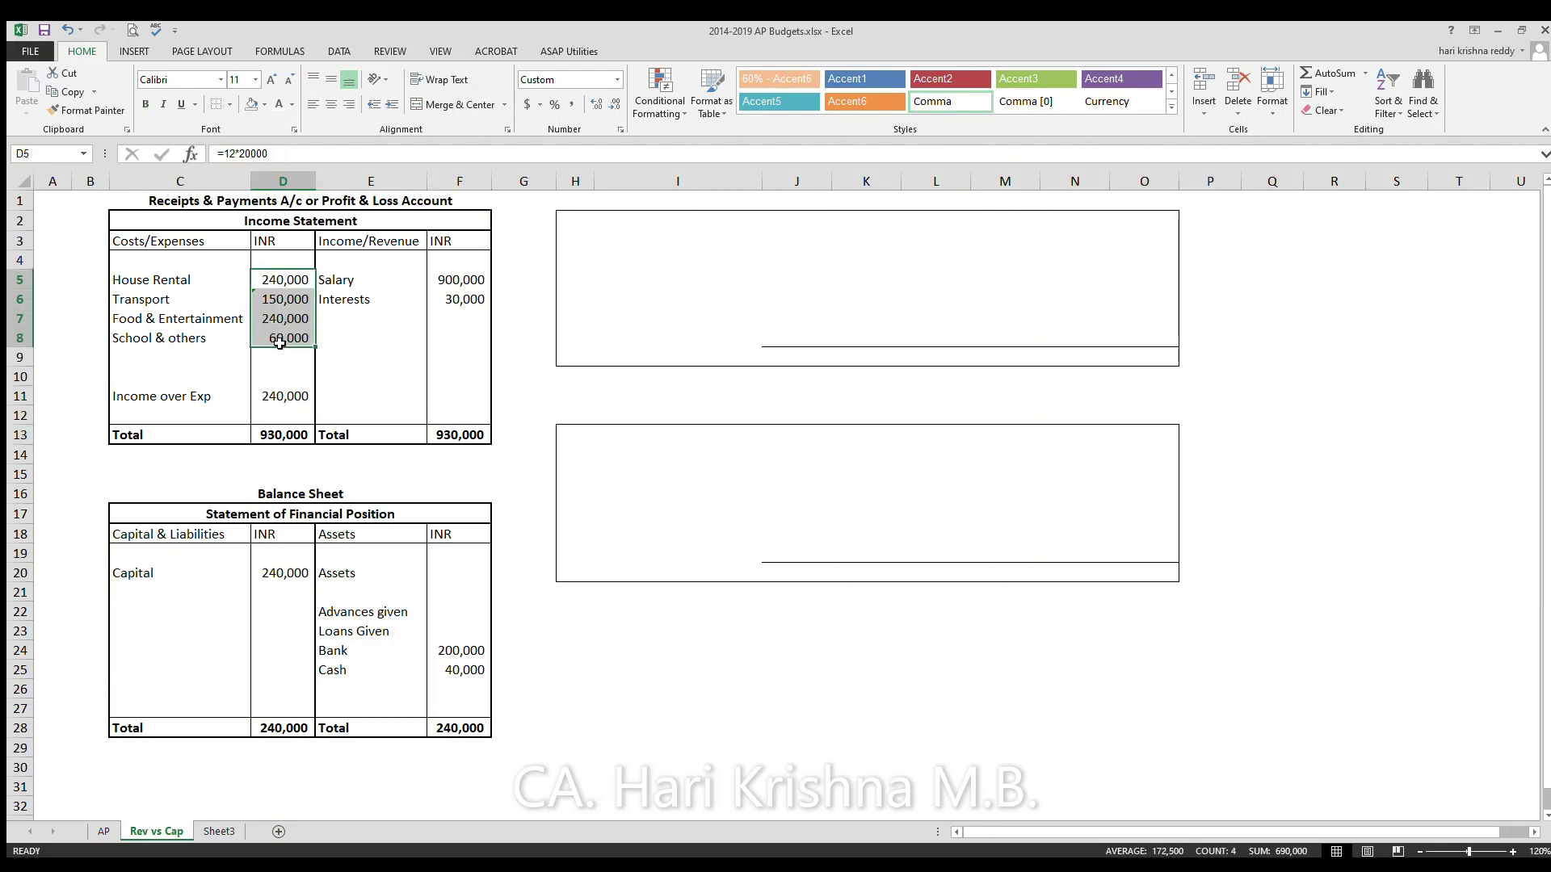
click(460, 437)
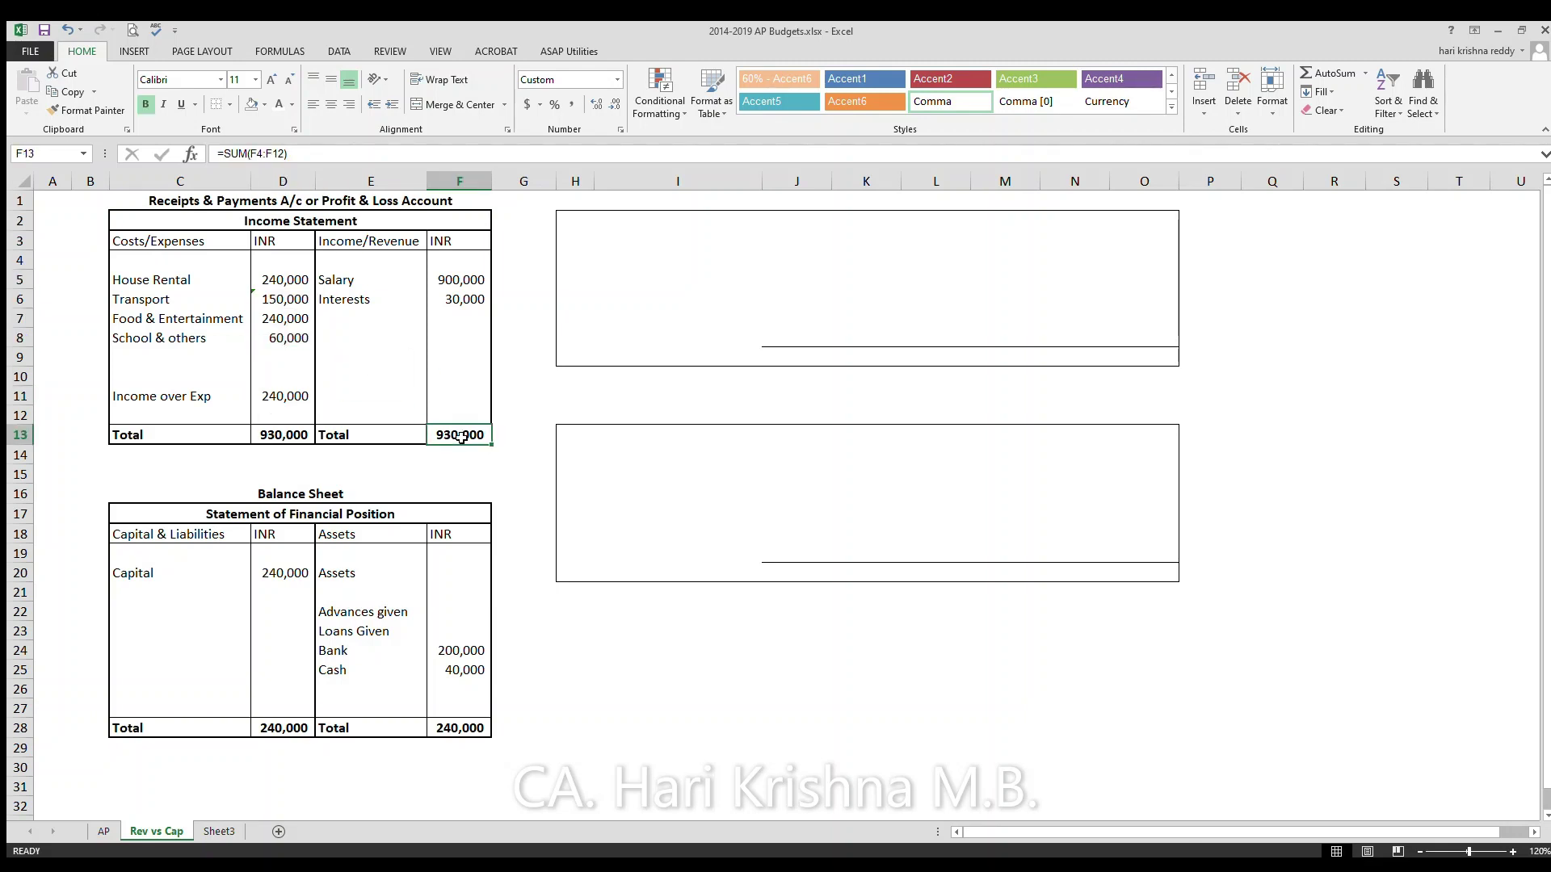
click(284, 402)
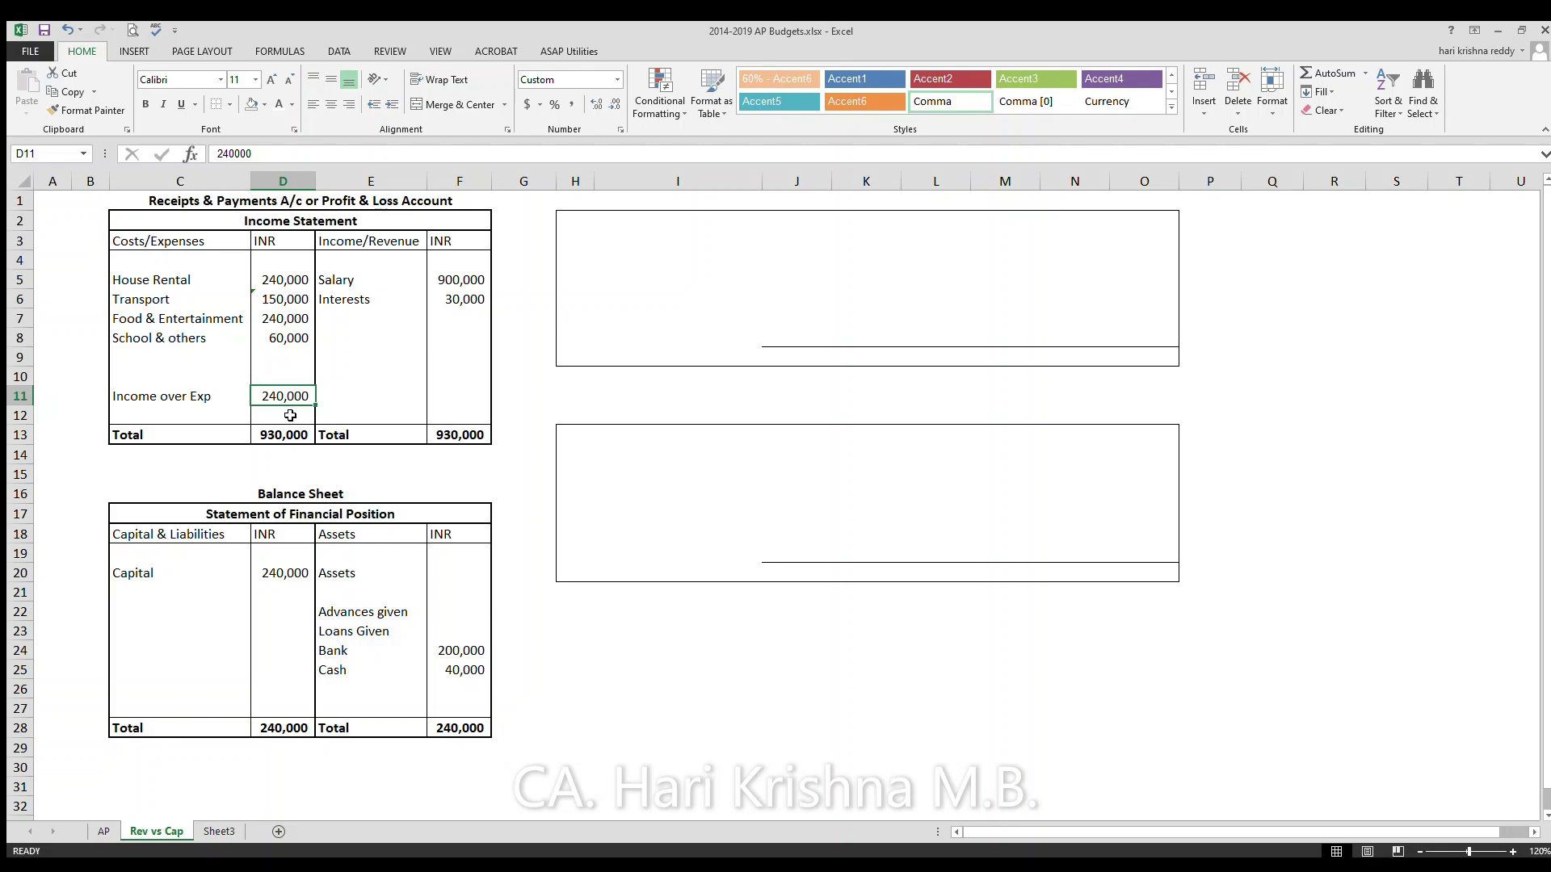
Examine the Balance Sheet's bank and cash assets against the capital amount and the liabilities total
click(459, 655)
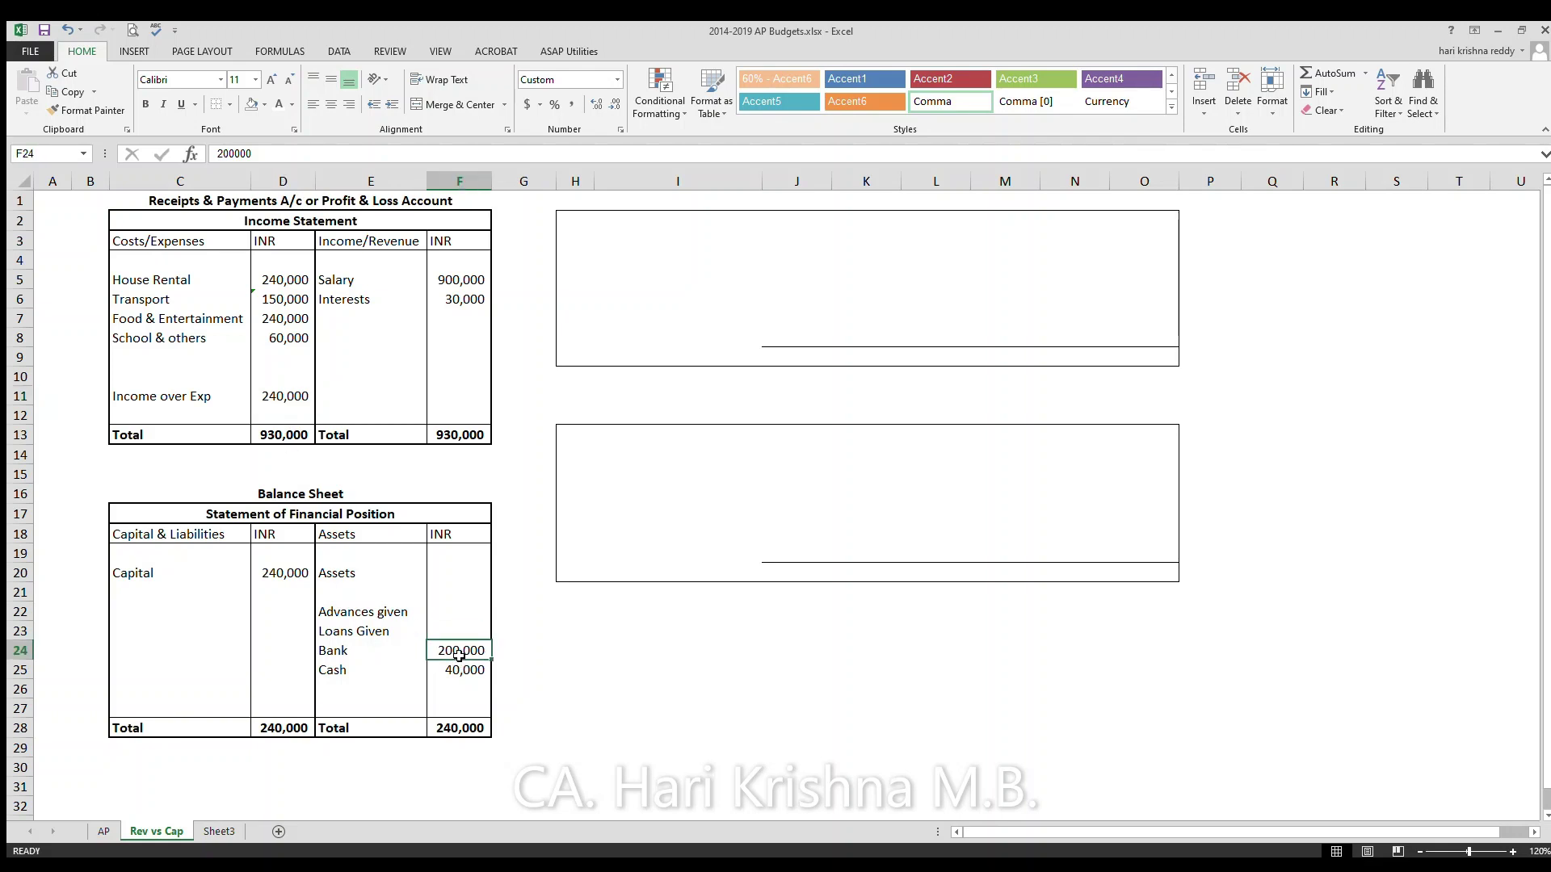
click(458, 672)
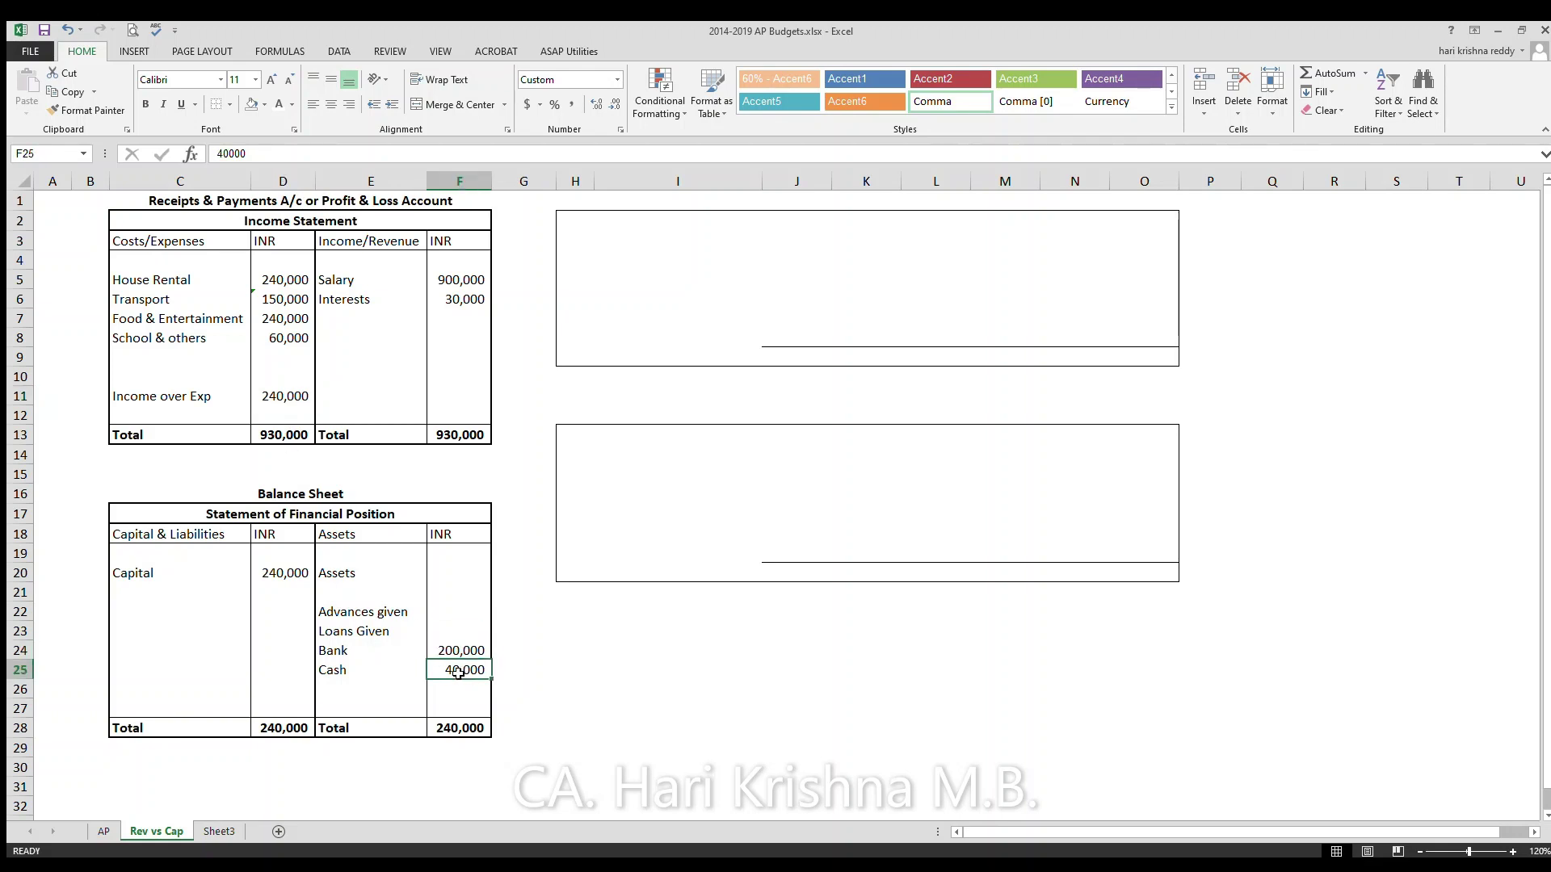
drag(146, 614, 298, 702)
click(283, 727)
click(281, 579)
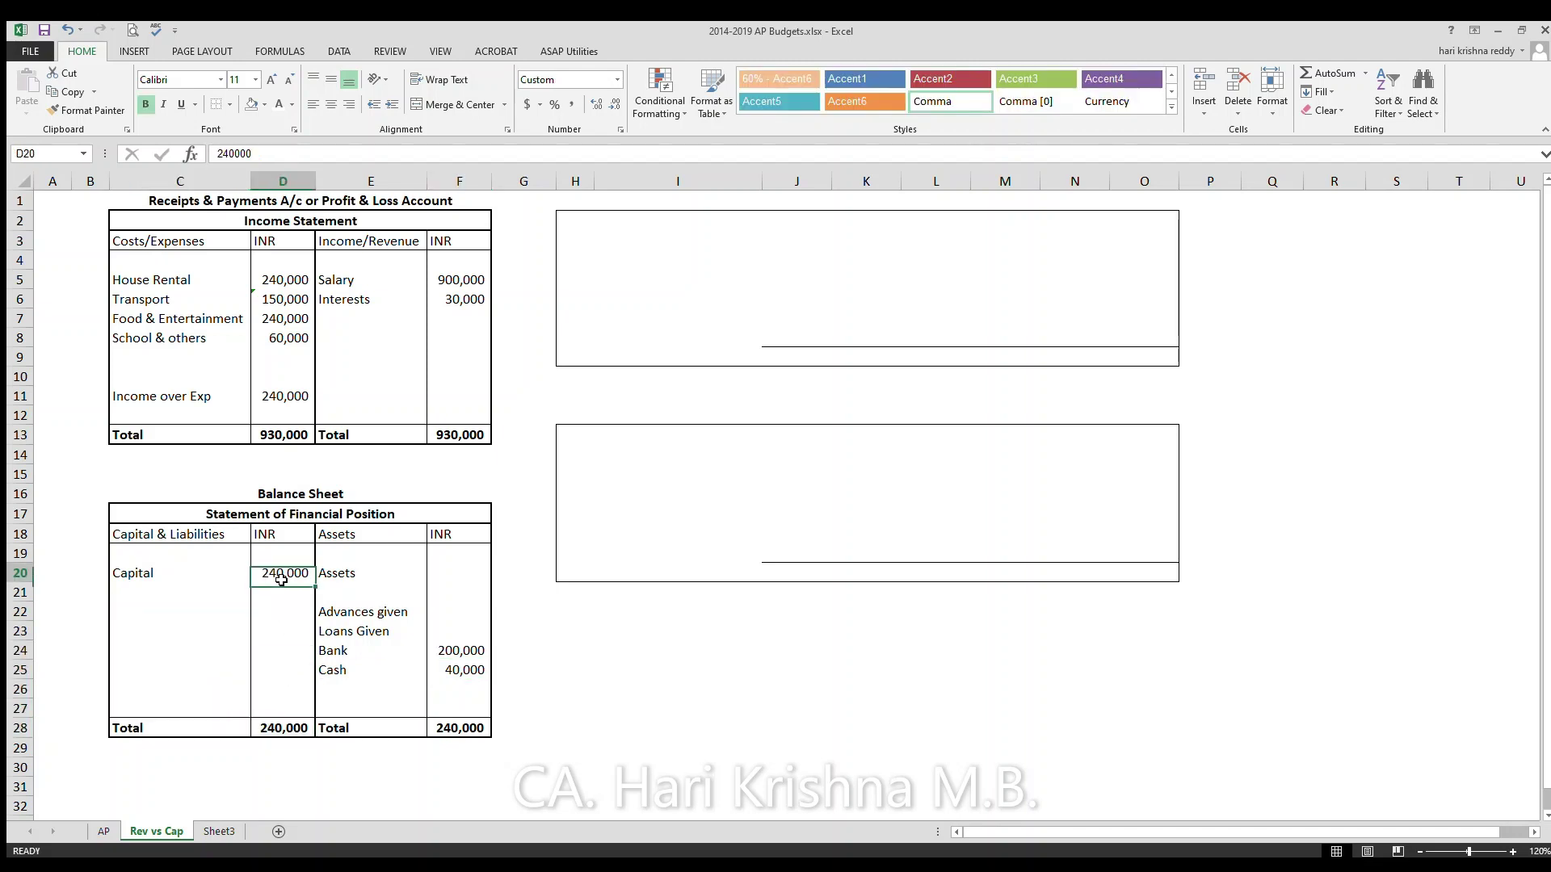
click(162, 582)
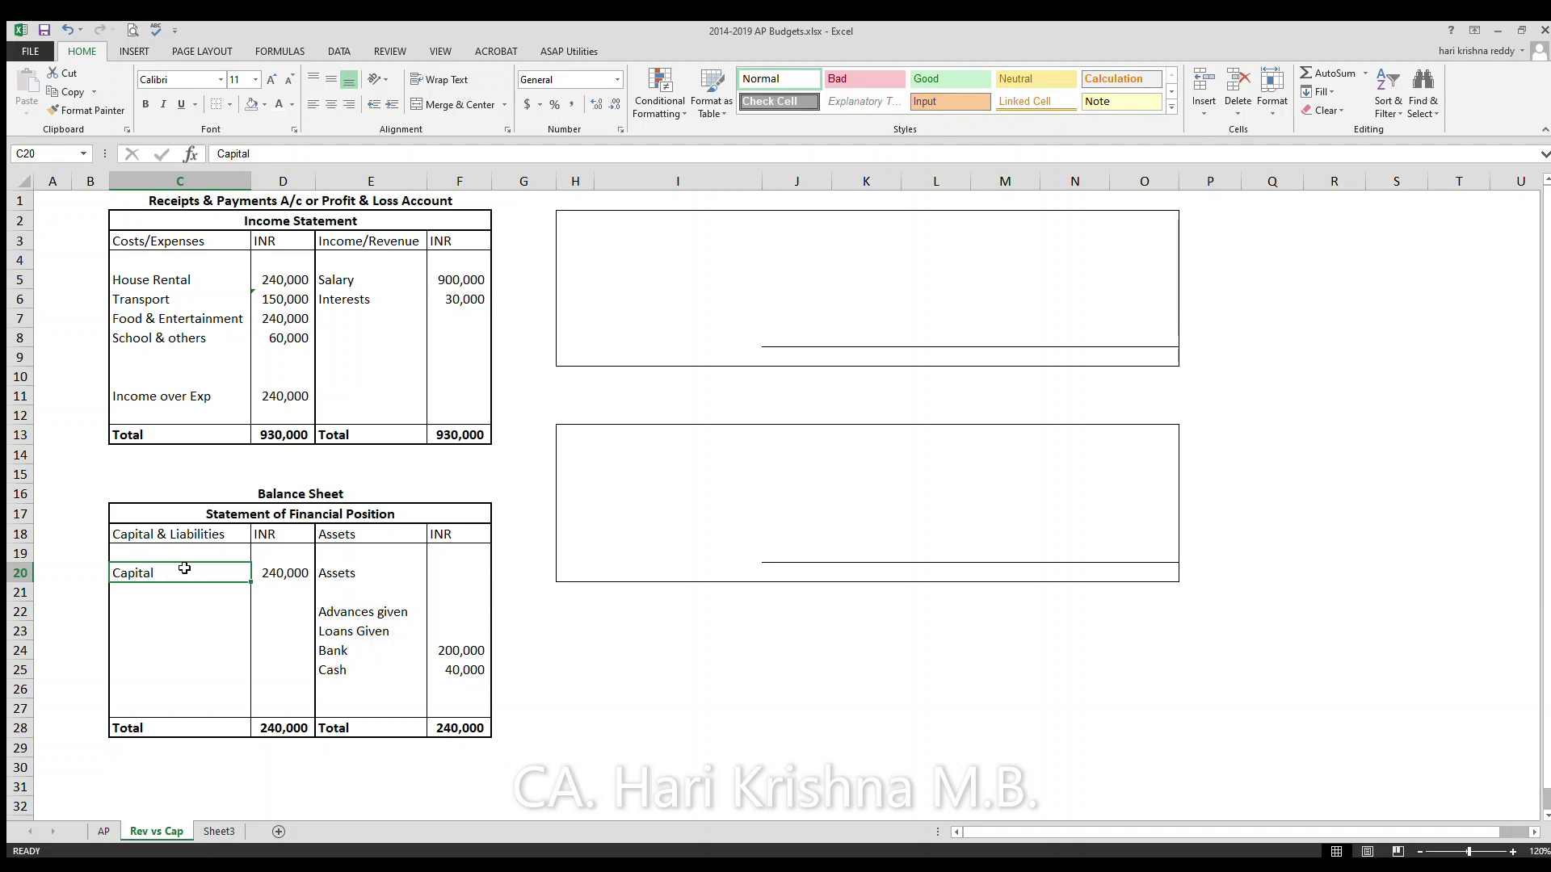
Review the sums of the income amounts and of the expense amounts, and inspect the Transport calculation
drag(461, 284, 464, 397)
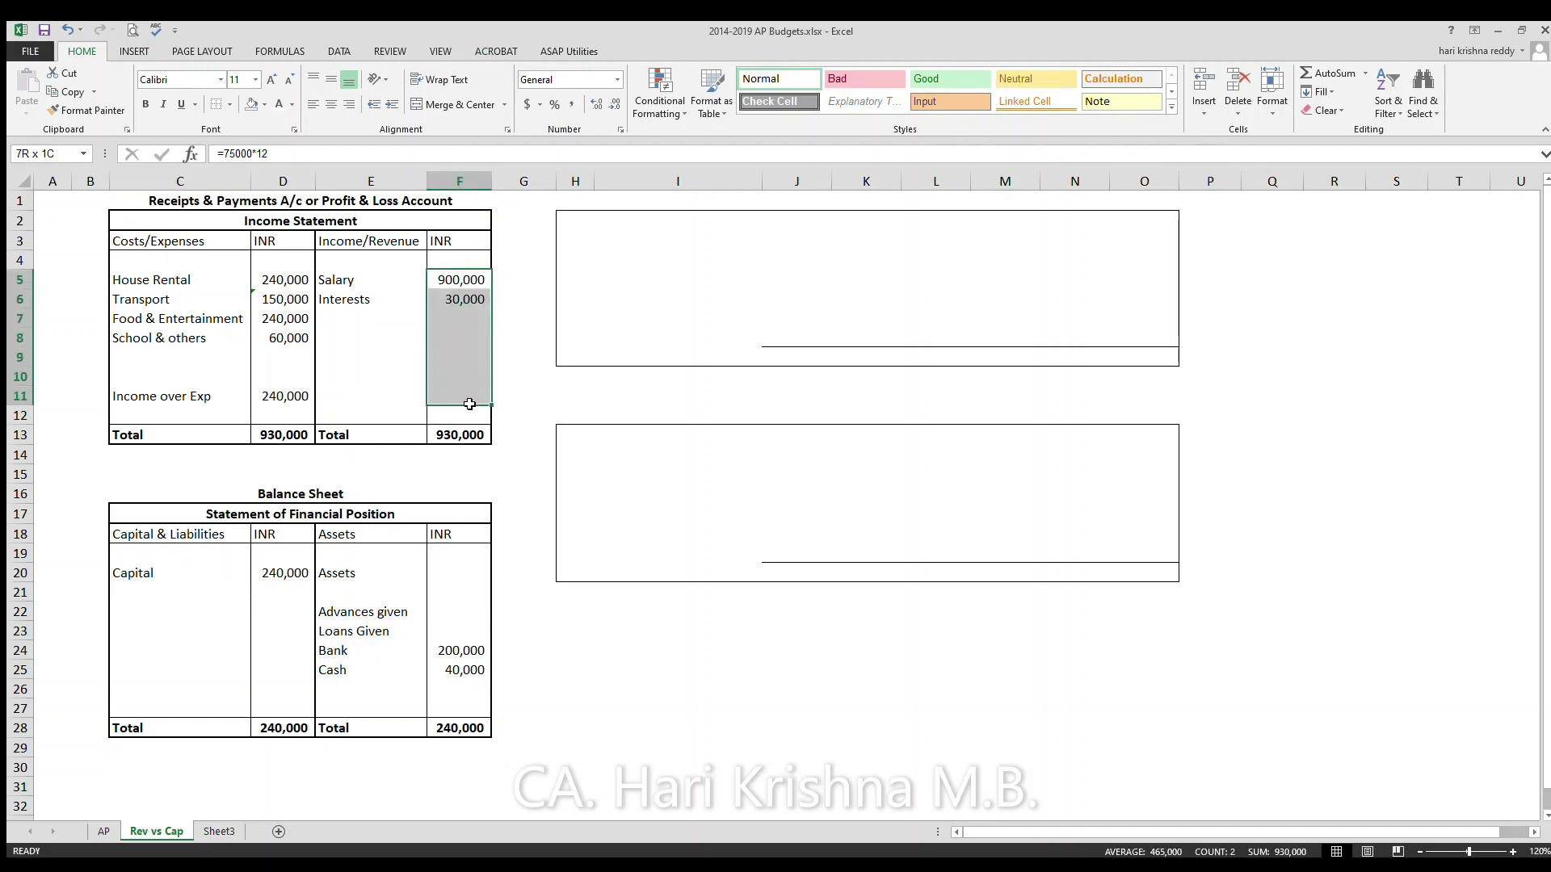
drag(461, 279, 470, 416)
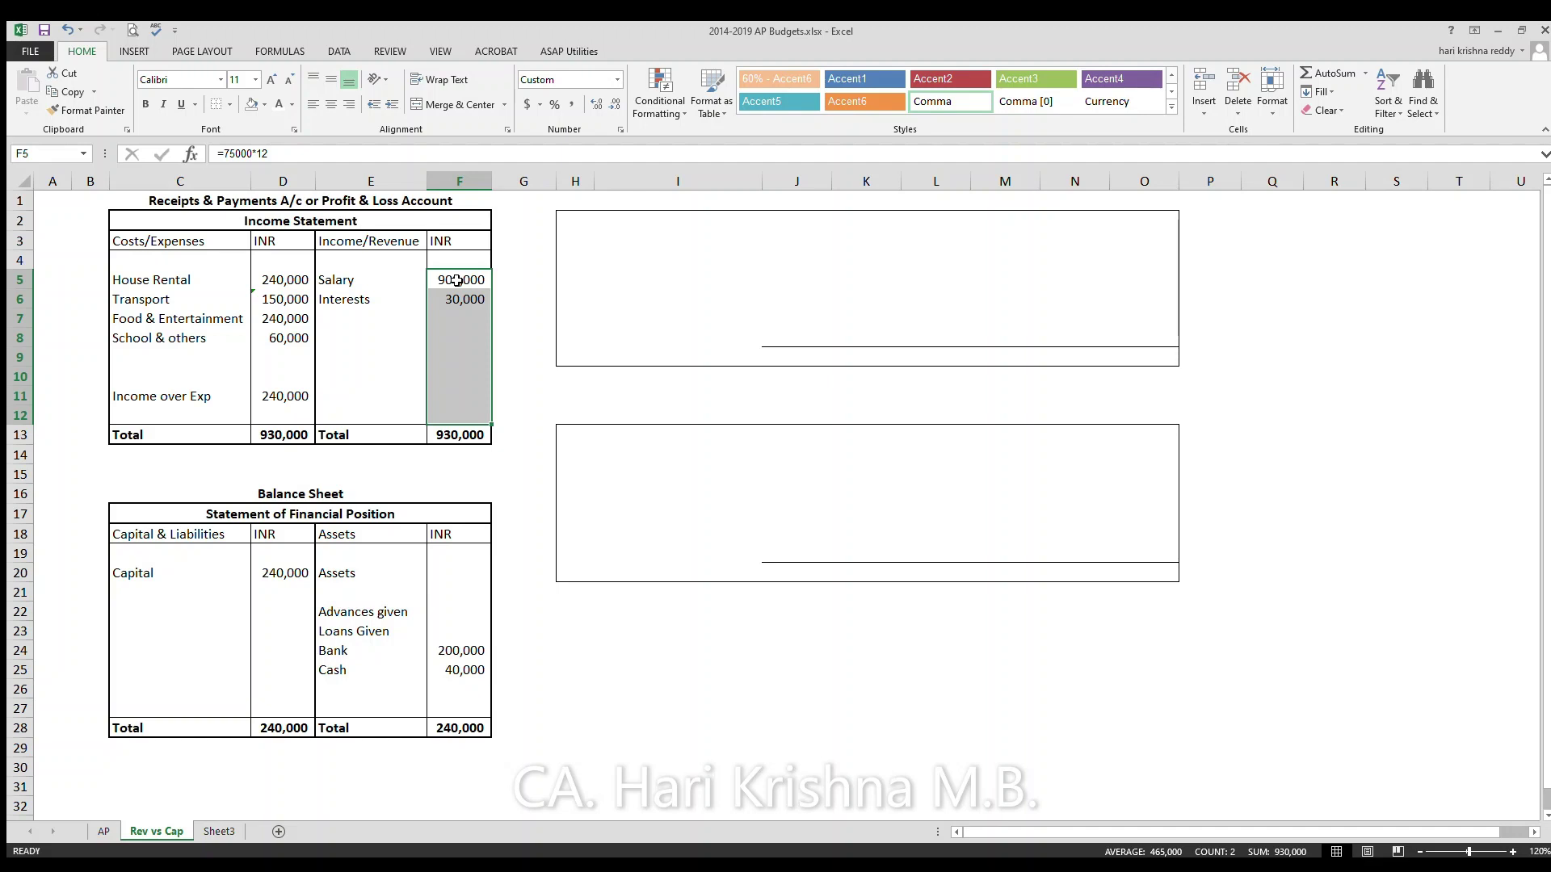
drag(457, 280, 463, 398)
drag(283, 280, 277, 373)
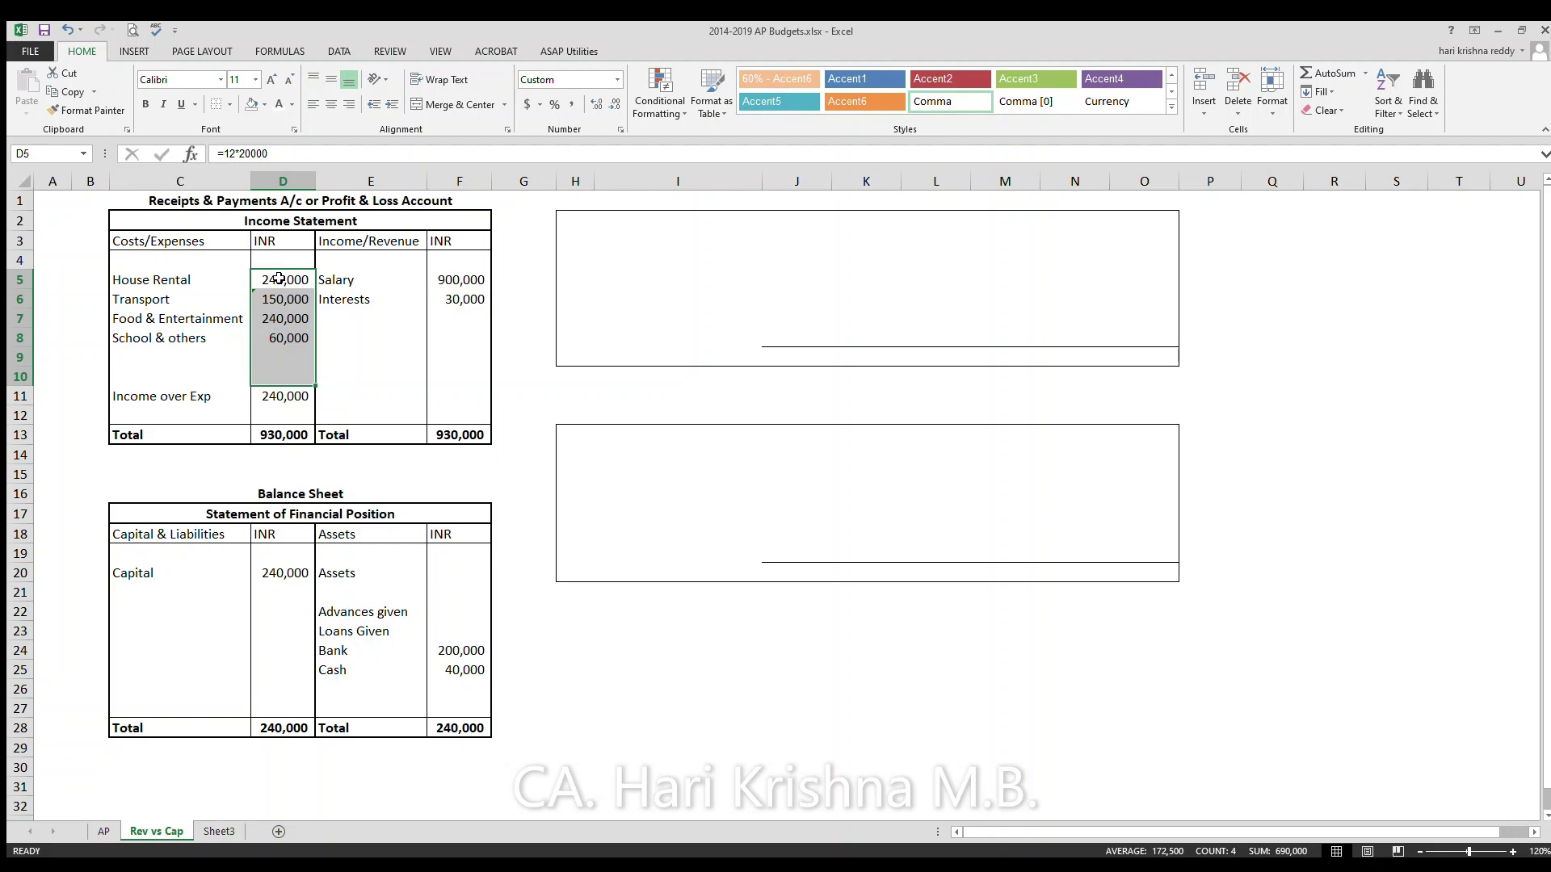
drag(279, 278, 282, 363)
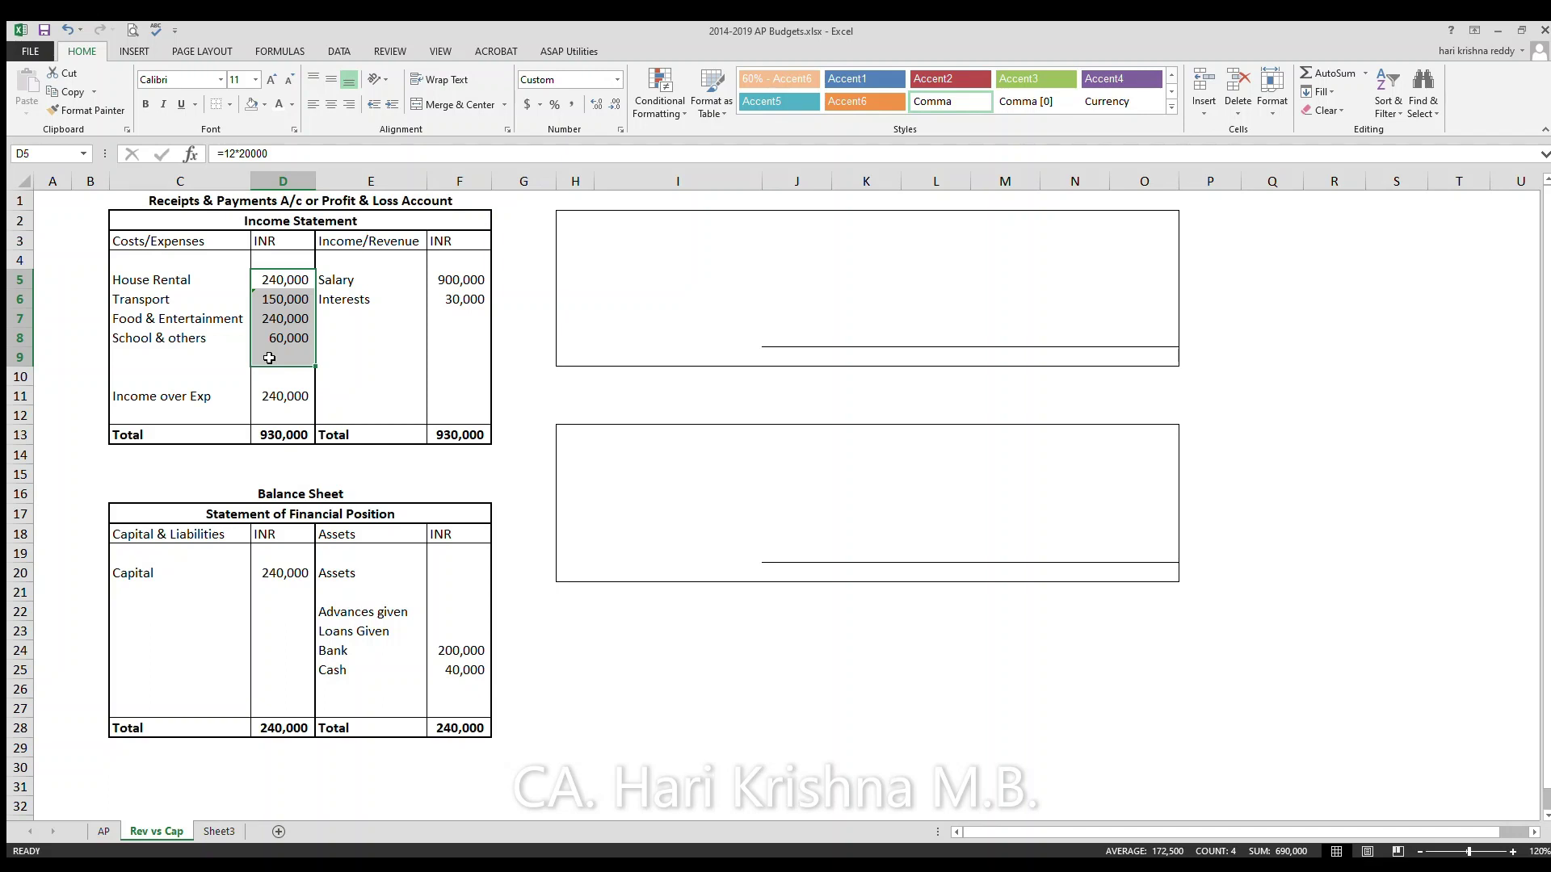
click(277, 300)
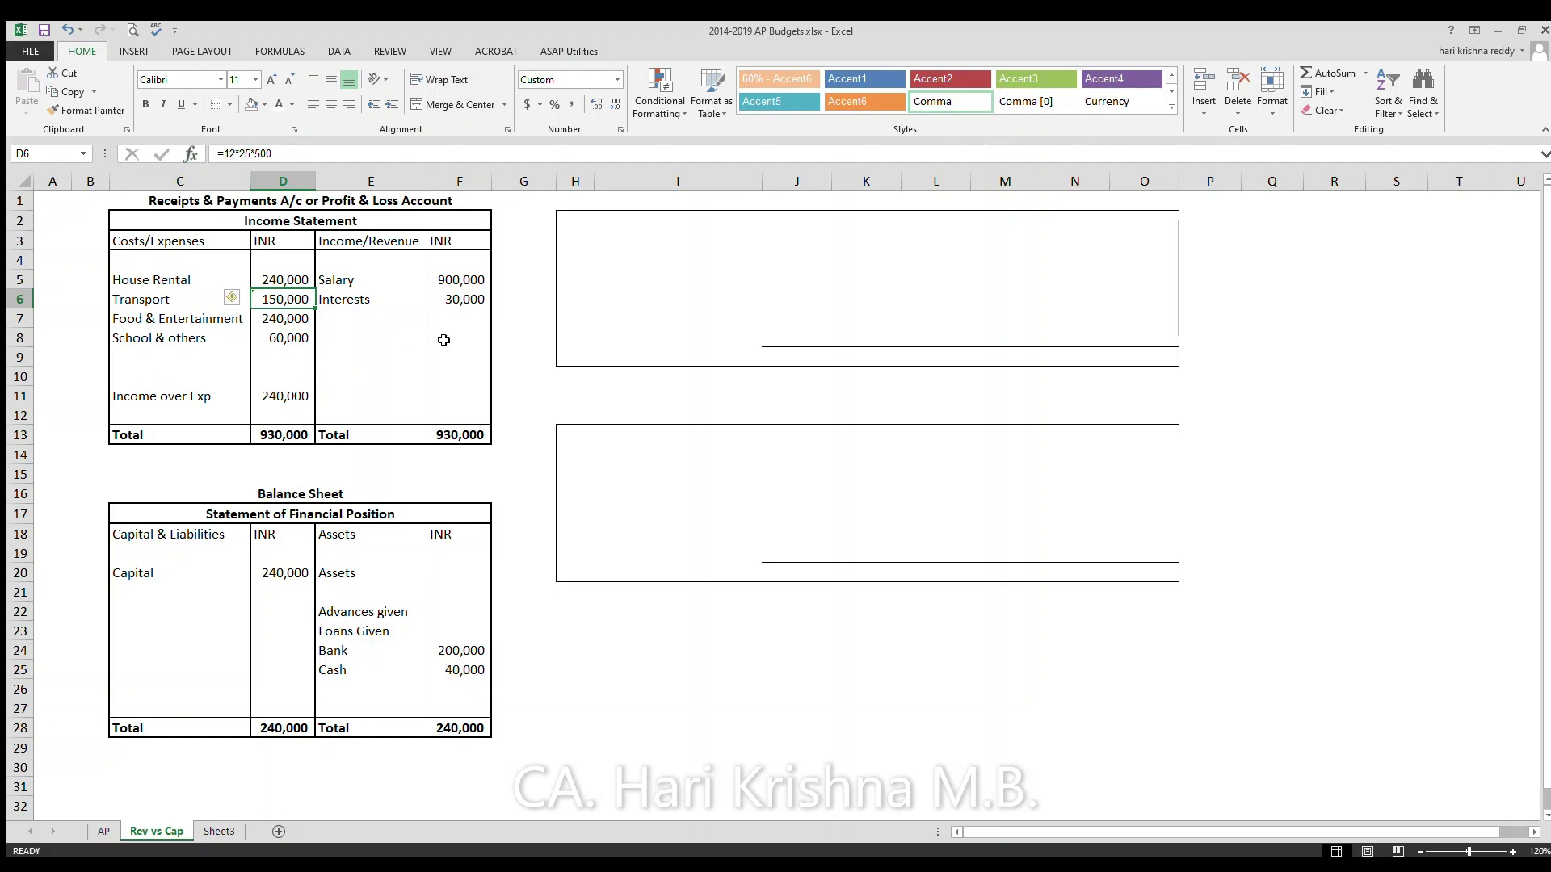
Change the font colour of H2:O9 to black to reveal the hidden capital expenditure scenario, and select its car investment amount
drag(573, 218, 1170, 357)
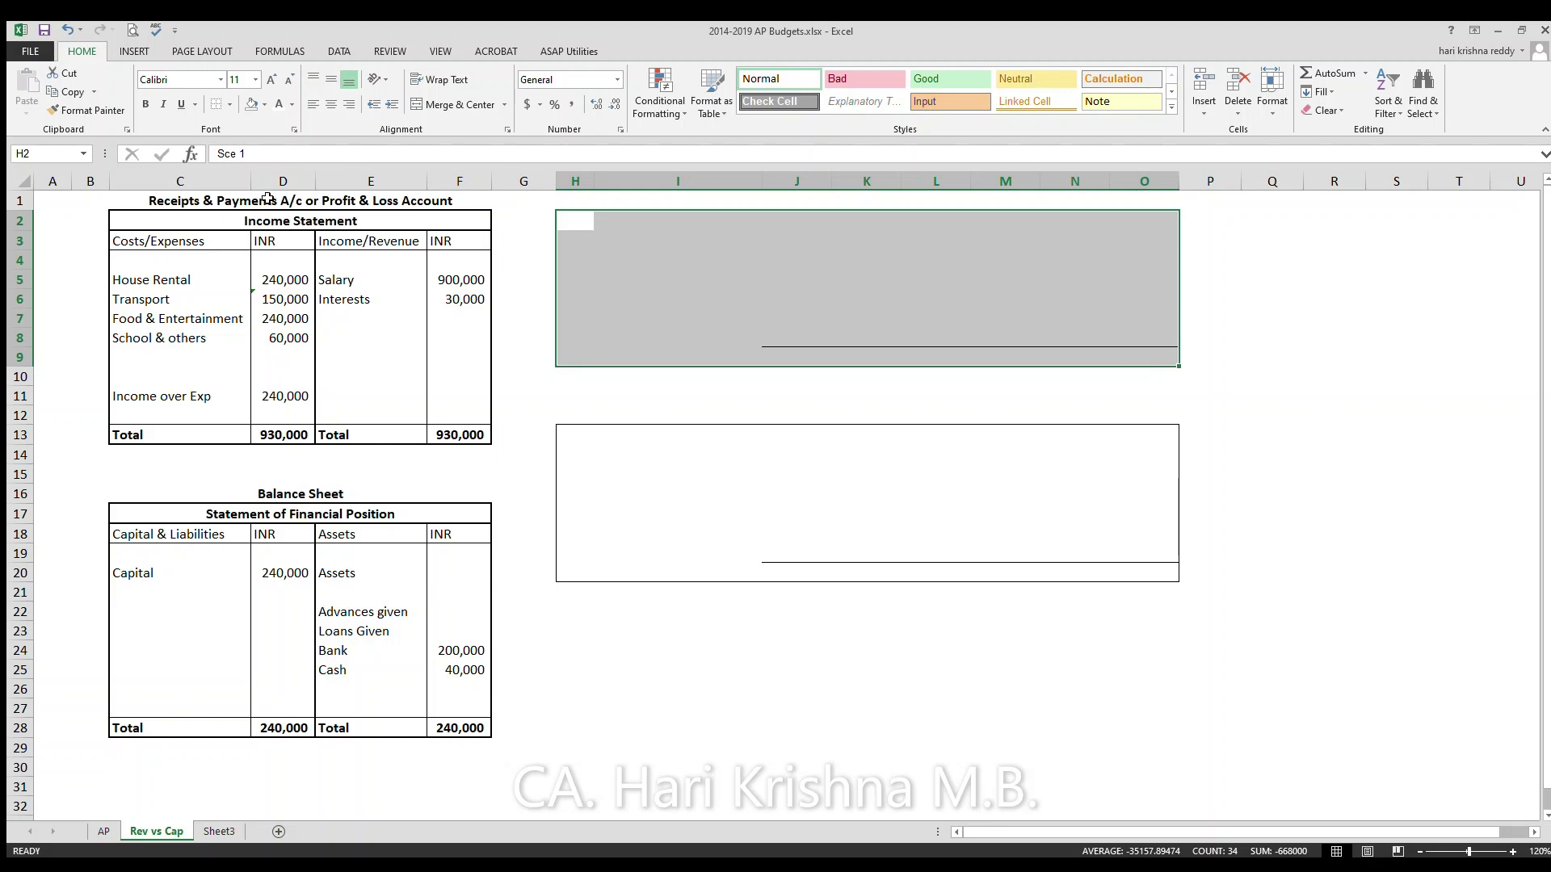
click(288, 111)
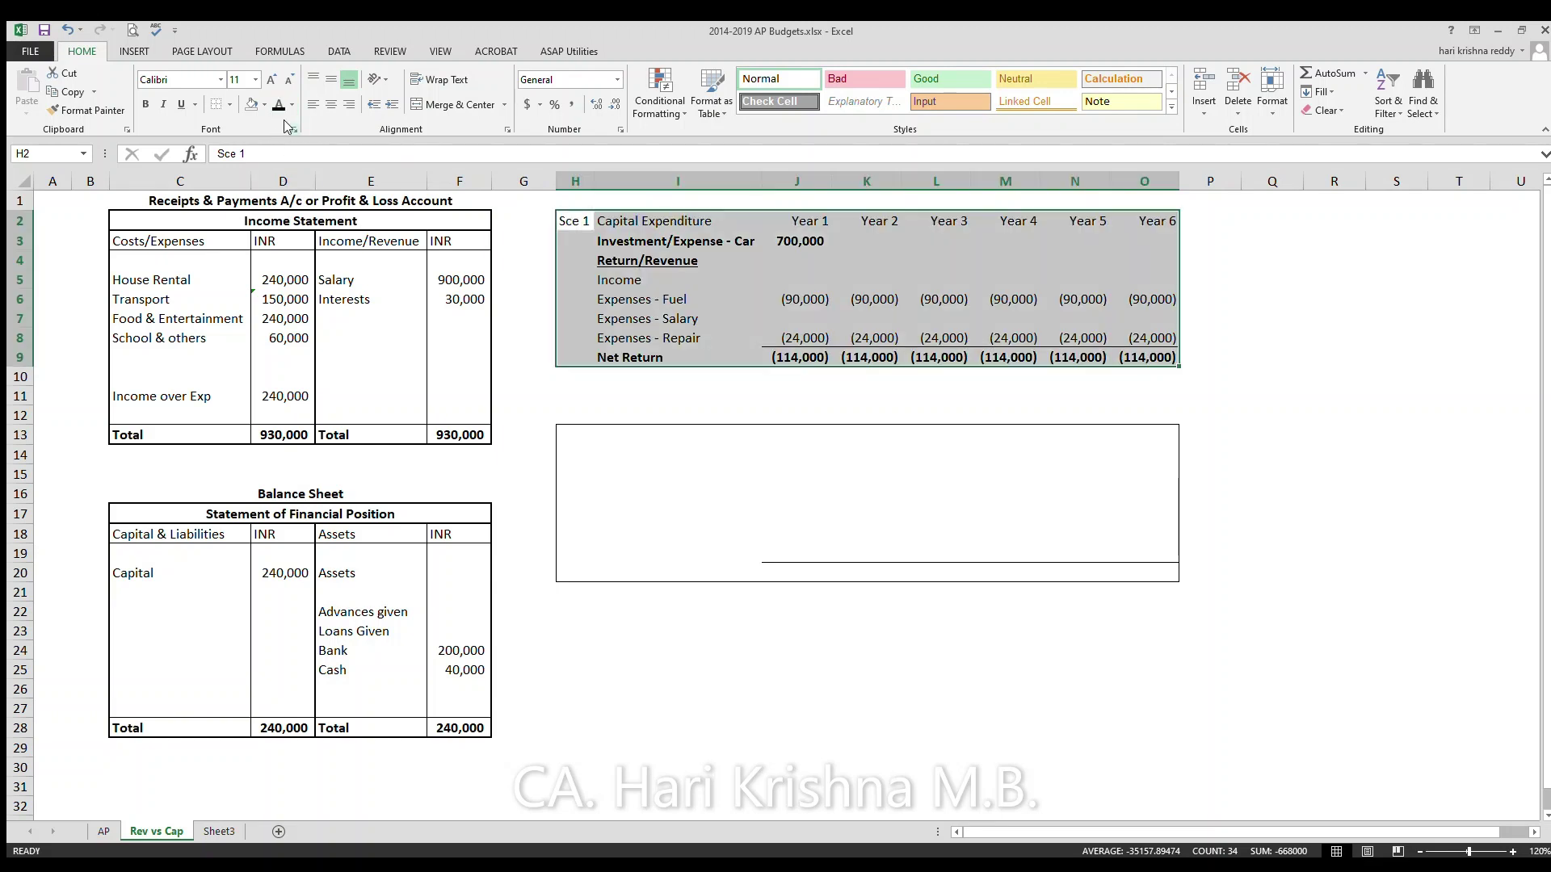
drag(638, 298, 627, 266)
click(798, 244)
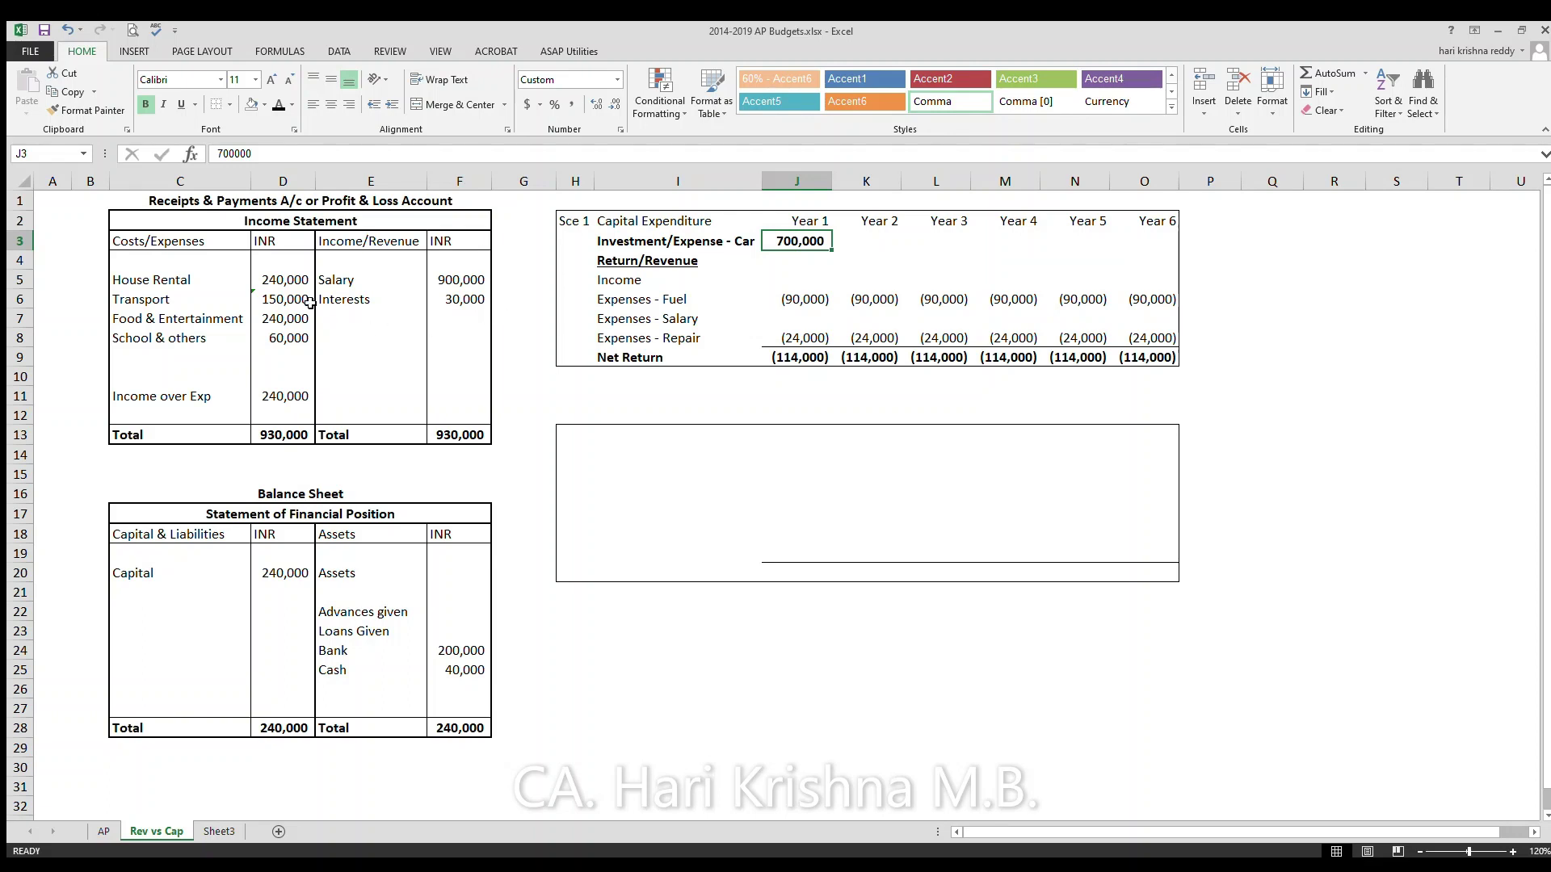
Compare the yearly Transport expense with the car scenario's Year 1 fuel and repair expenses
click(234, 302)
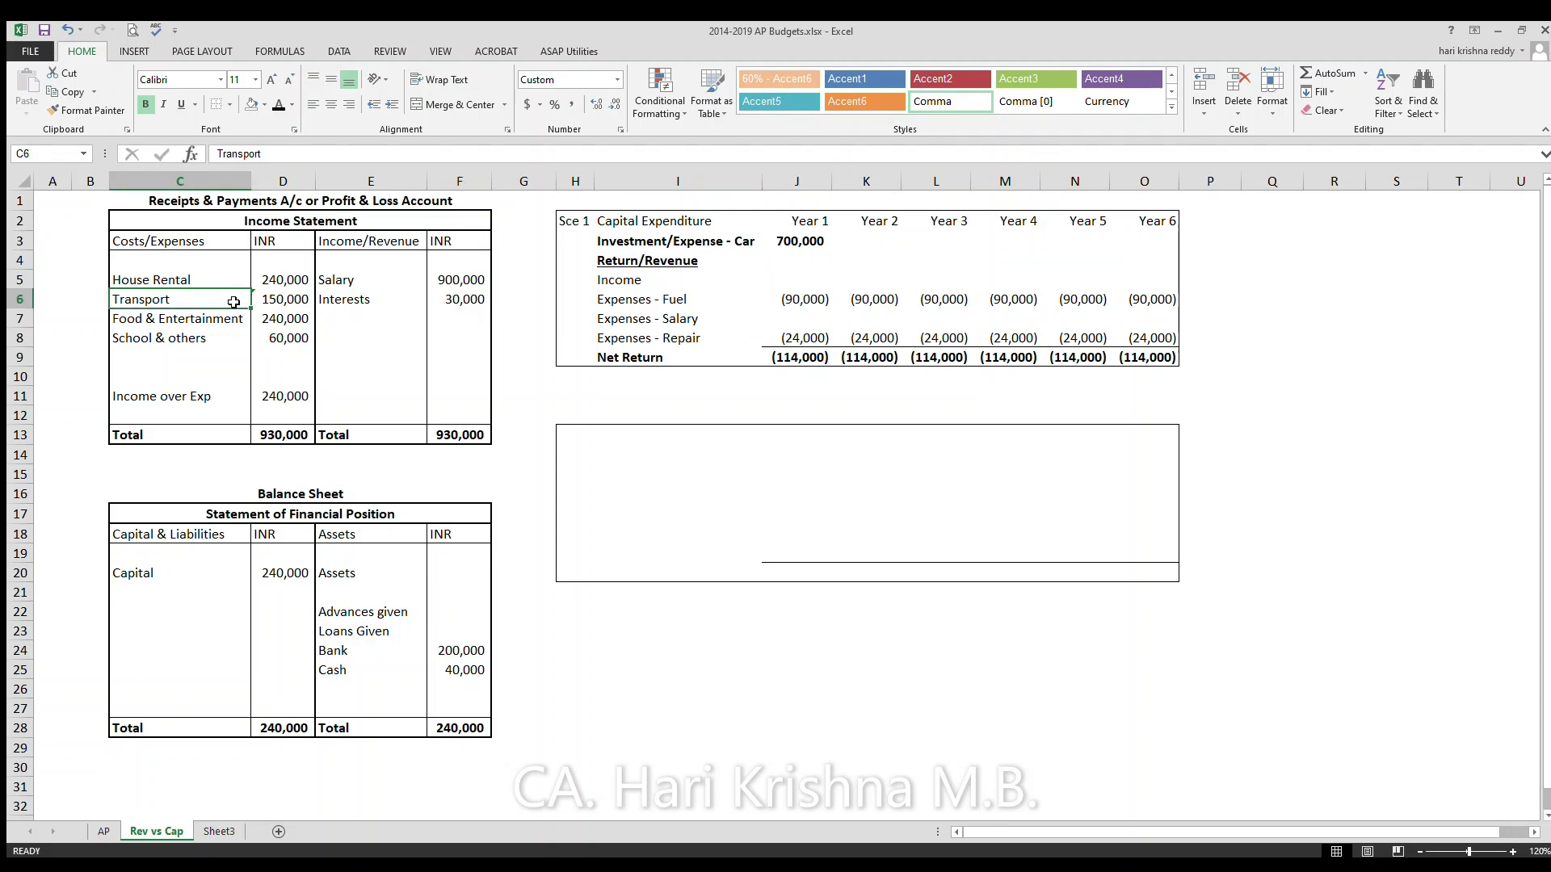
drag(233, 302, 272, 302)
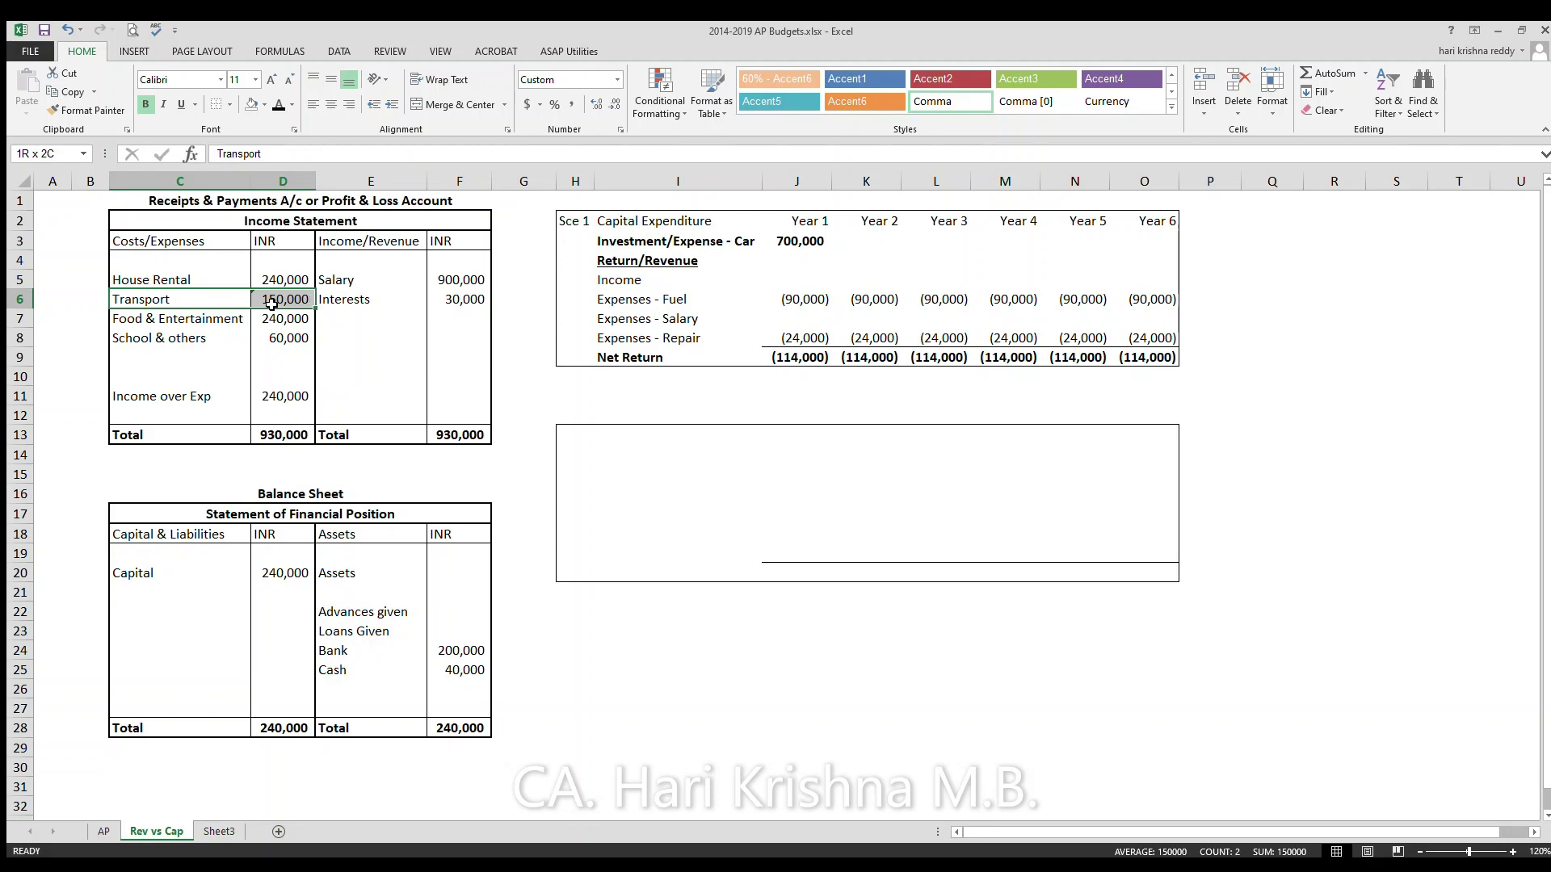
click(272, 303)
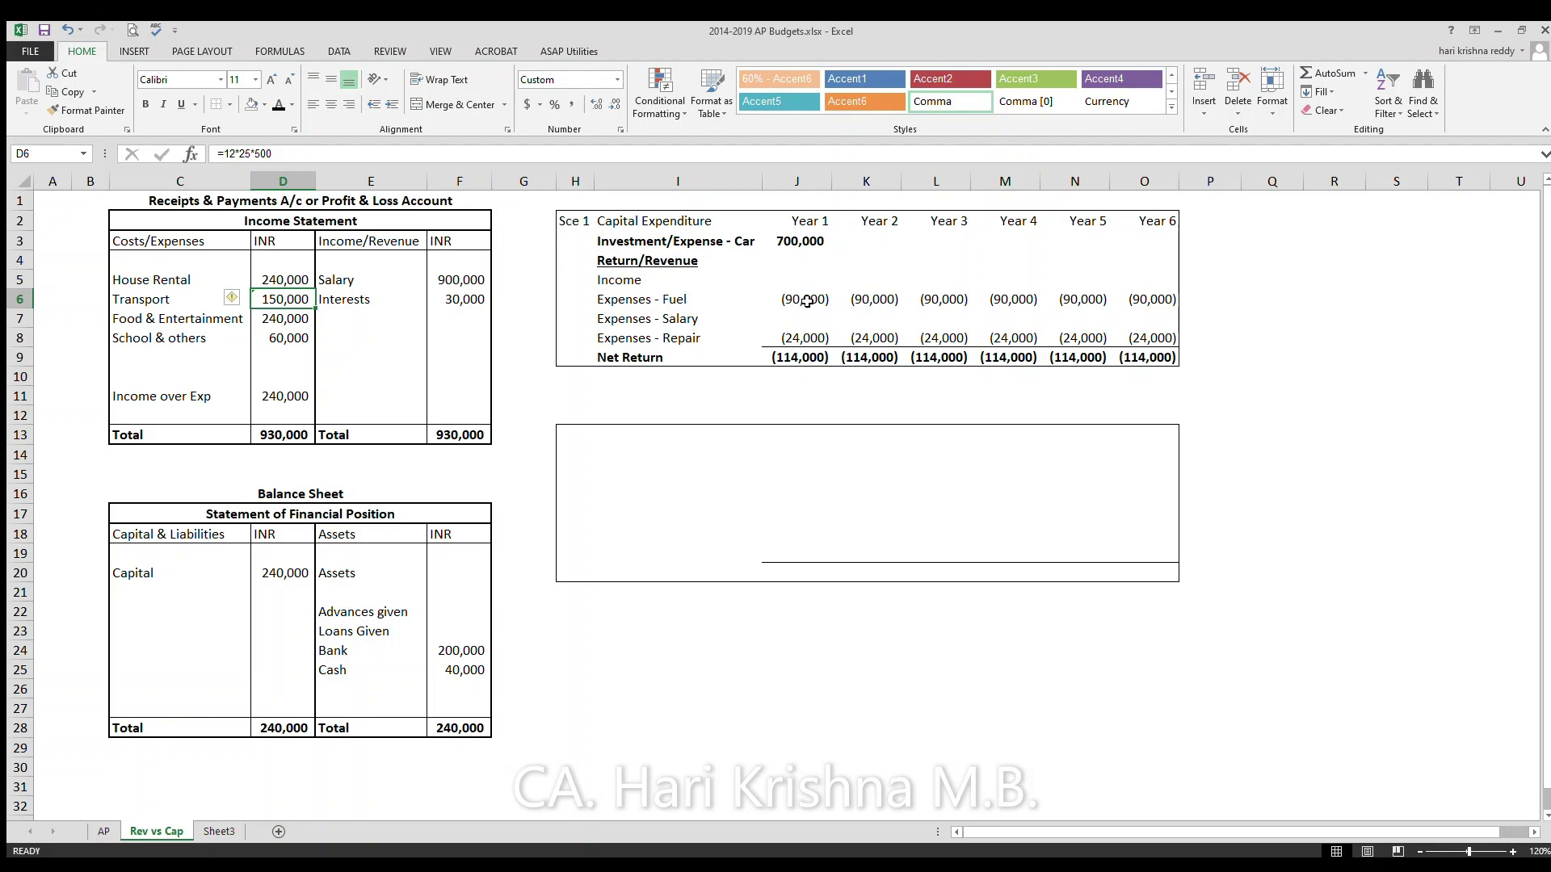
drag(806, 301, 806, 340)
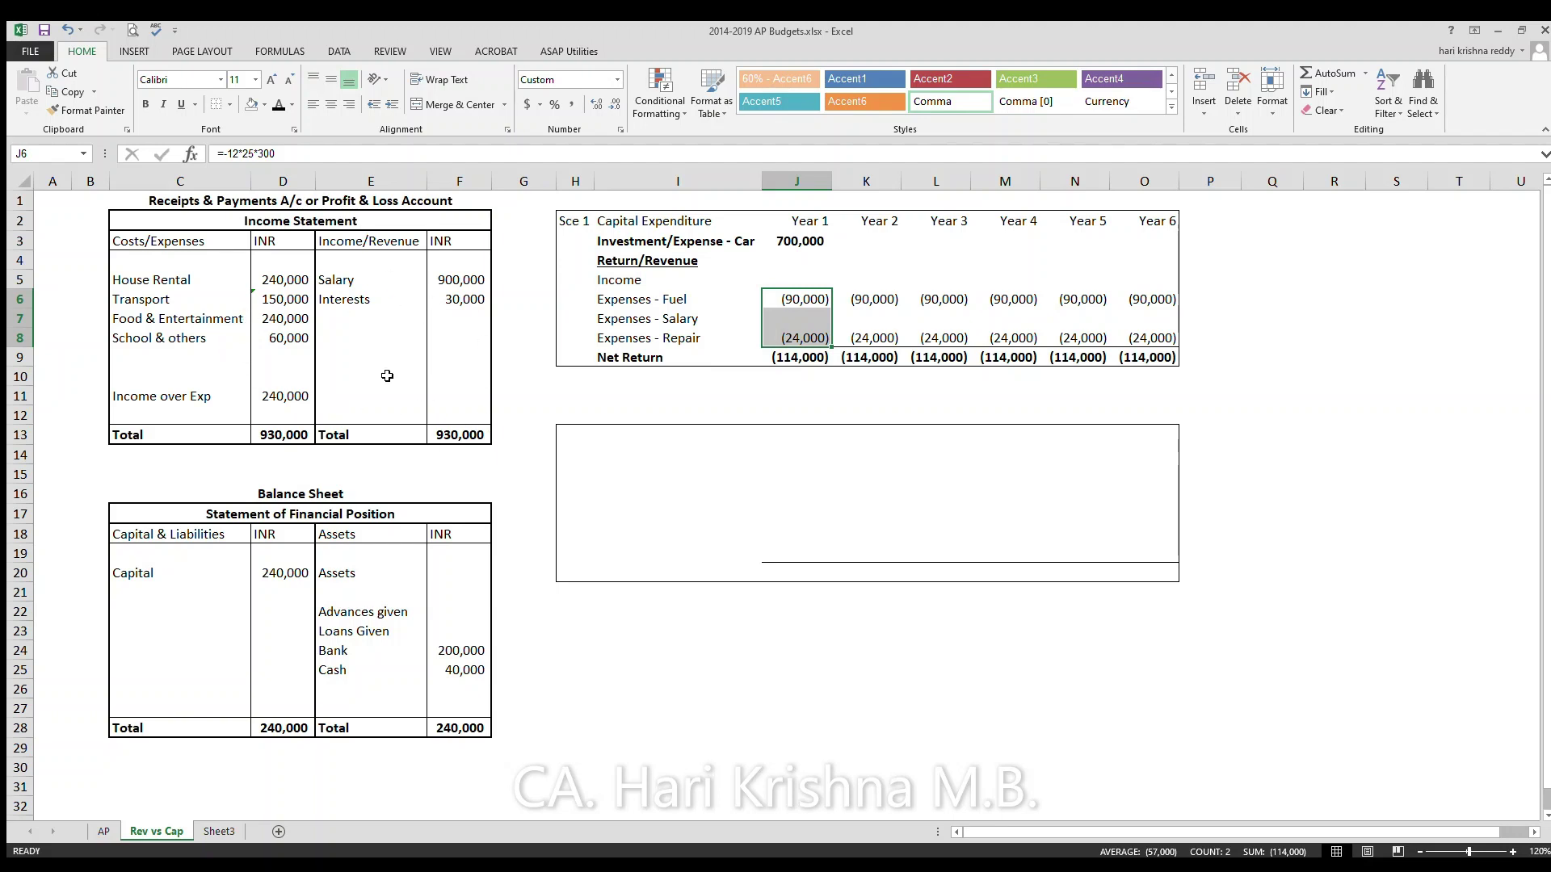
Add a Loan entry in C23 on the Capital & Liabilities side of the Balance Sheet
click(267, 575)
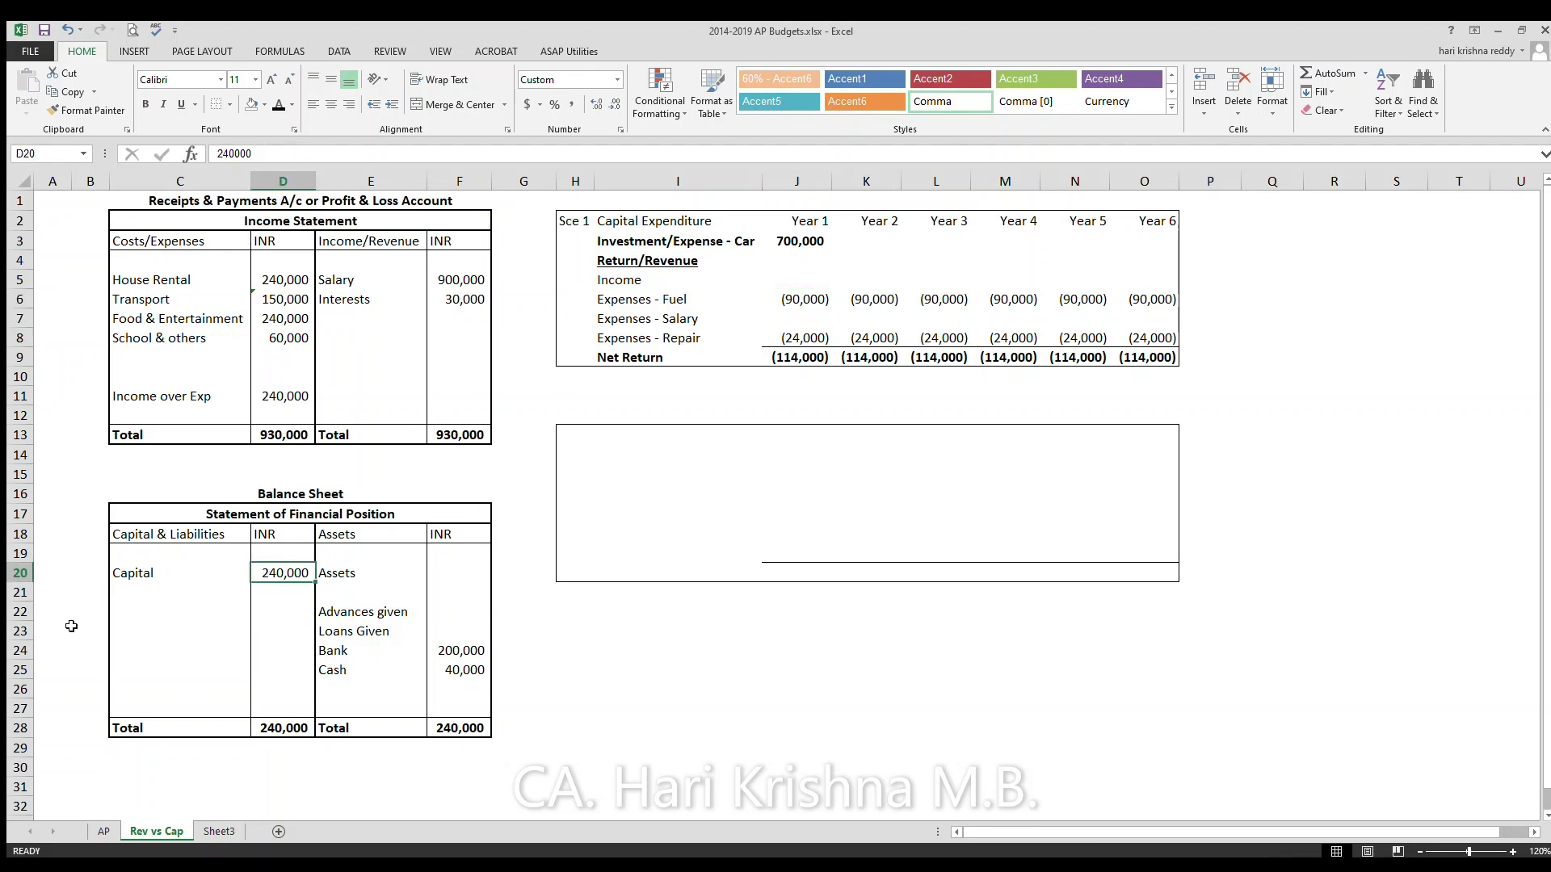
click(159, 629)
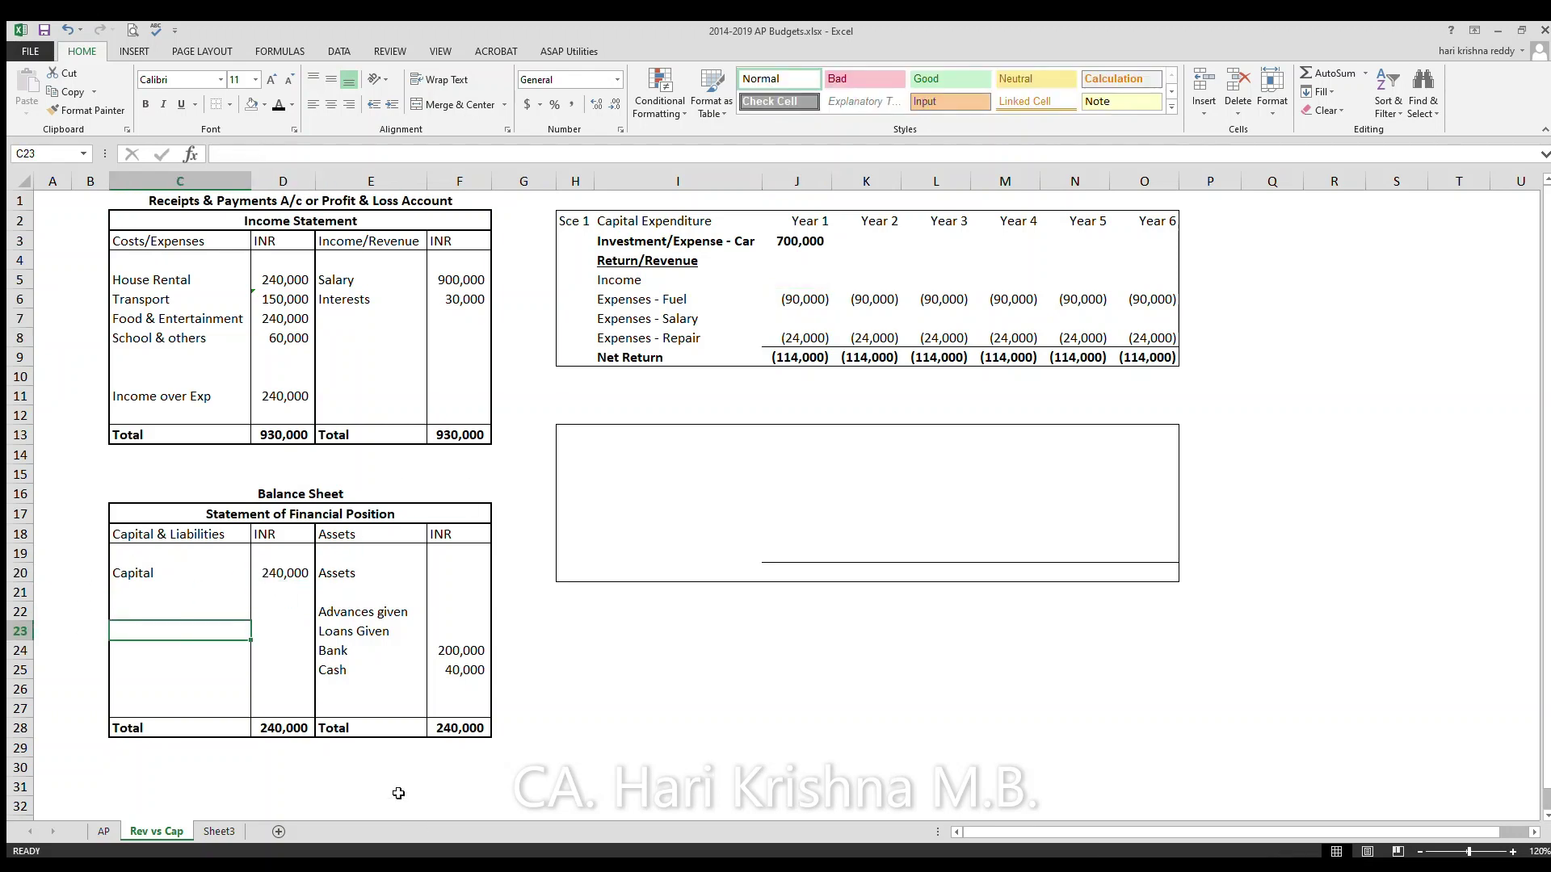
text(Loan)
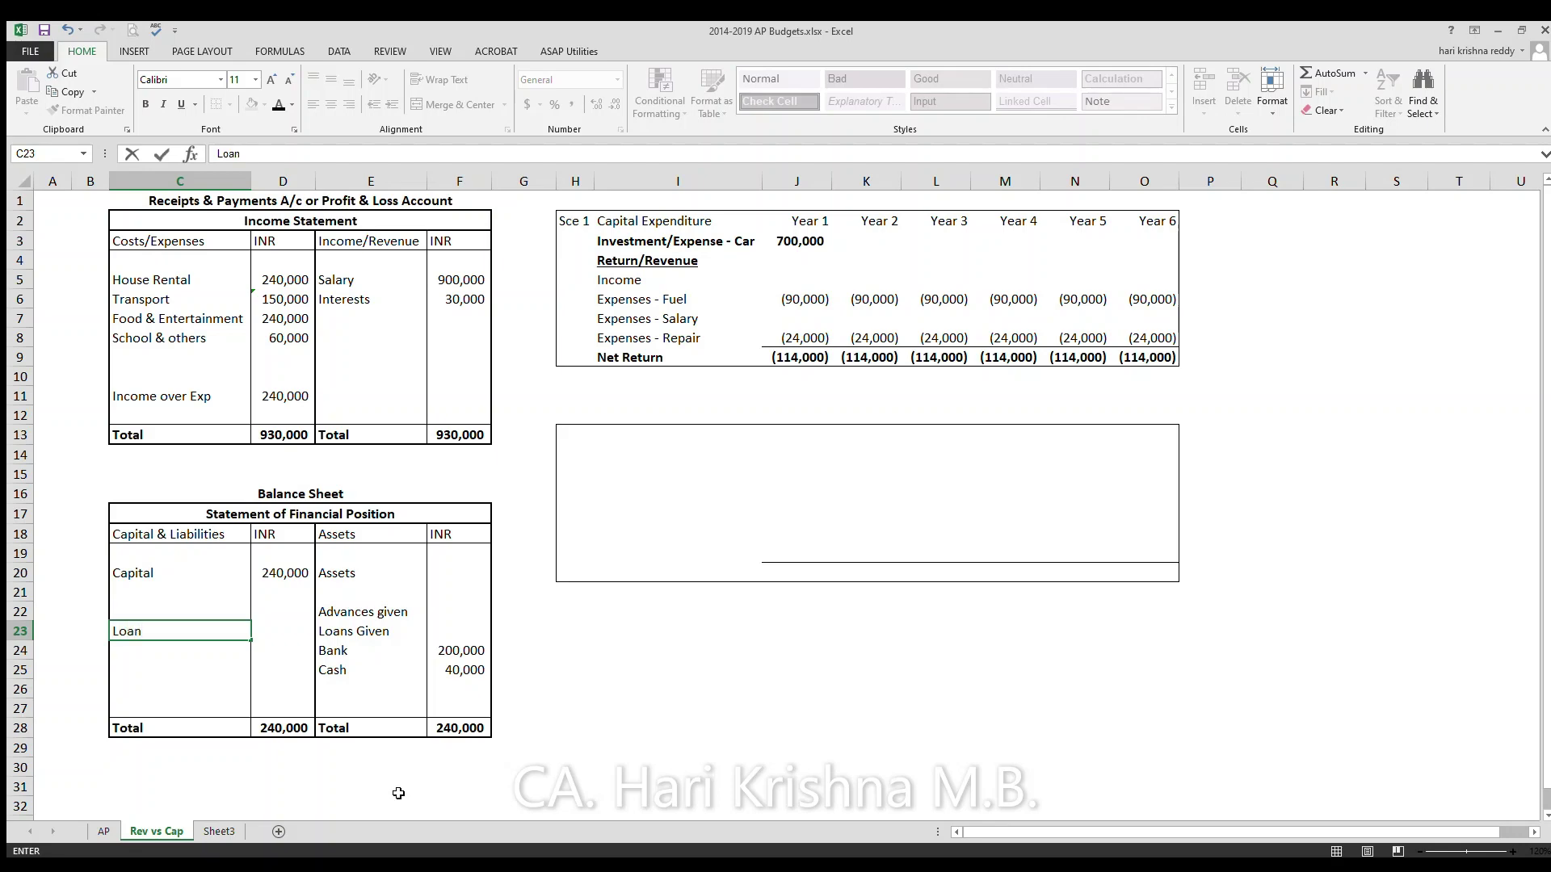
key(Return)
key(Up)
key(Right)
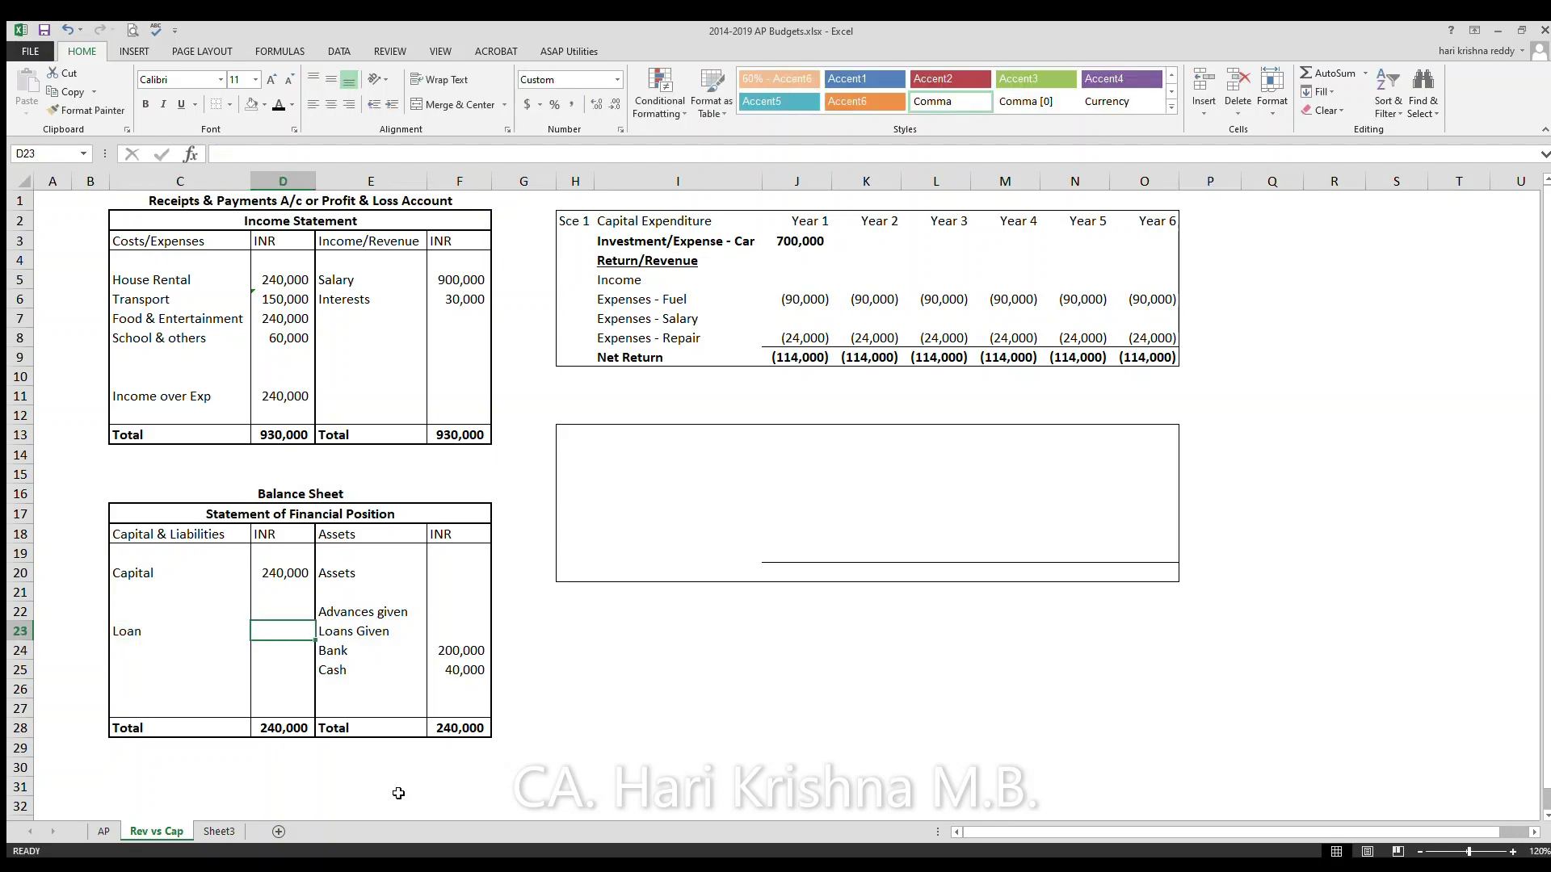
Enter 500000 as the Balance Sheet's loan amount in D23
key(Right)
key(Right)
key(Down)
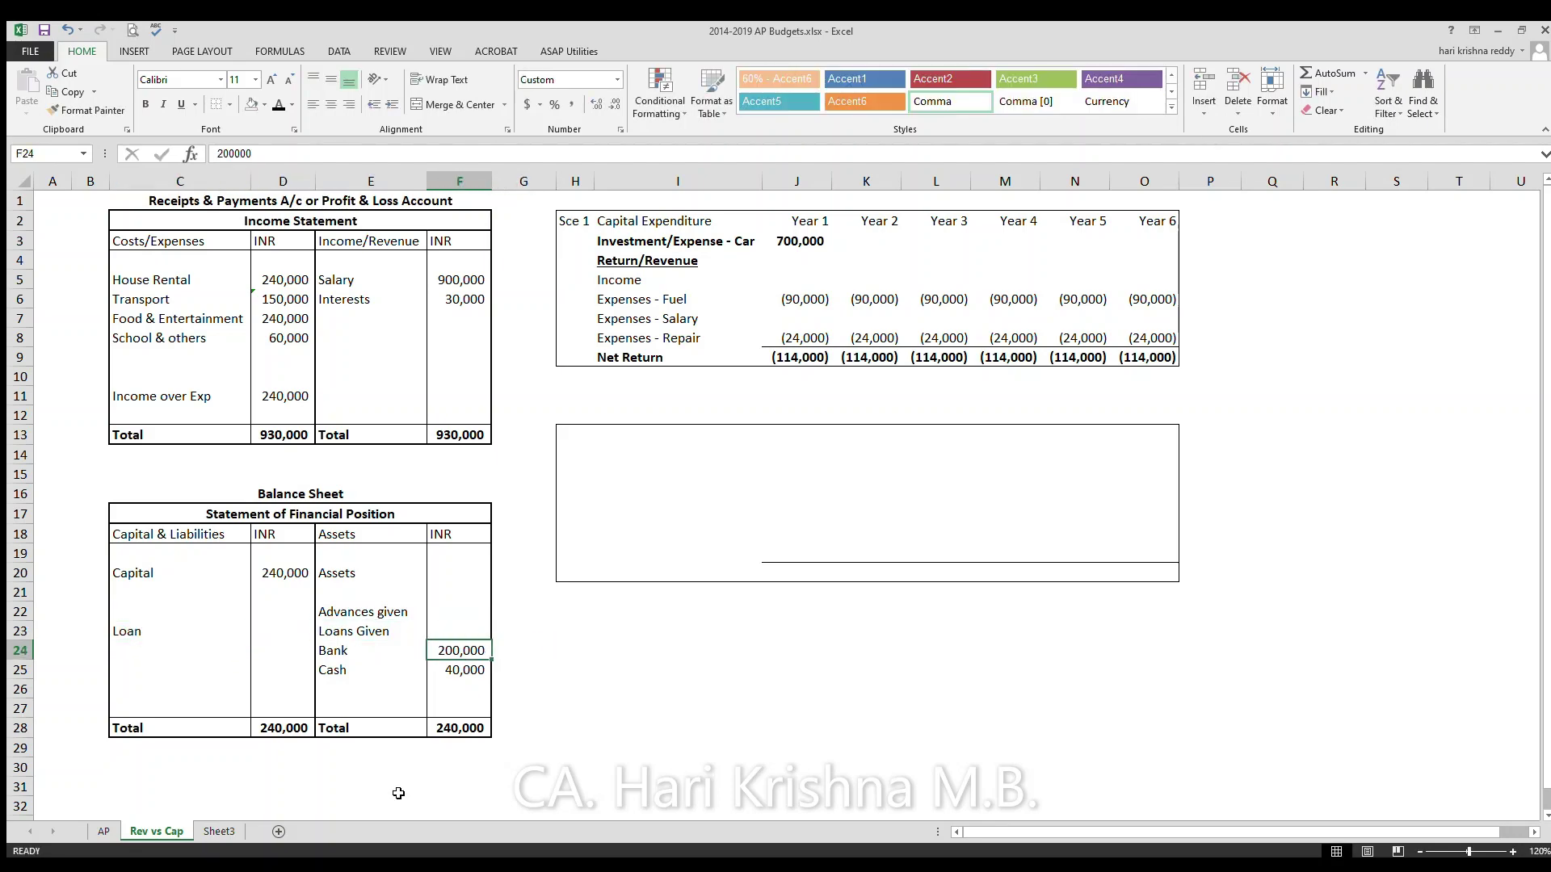
key(Left)
key(Left)
key(Up)
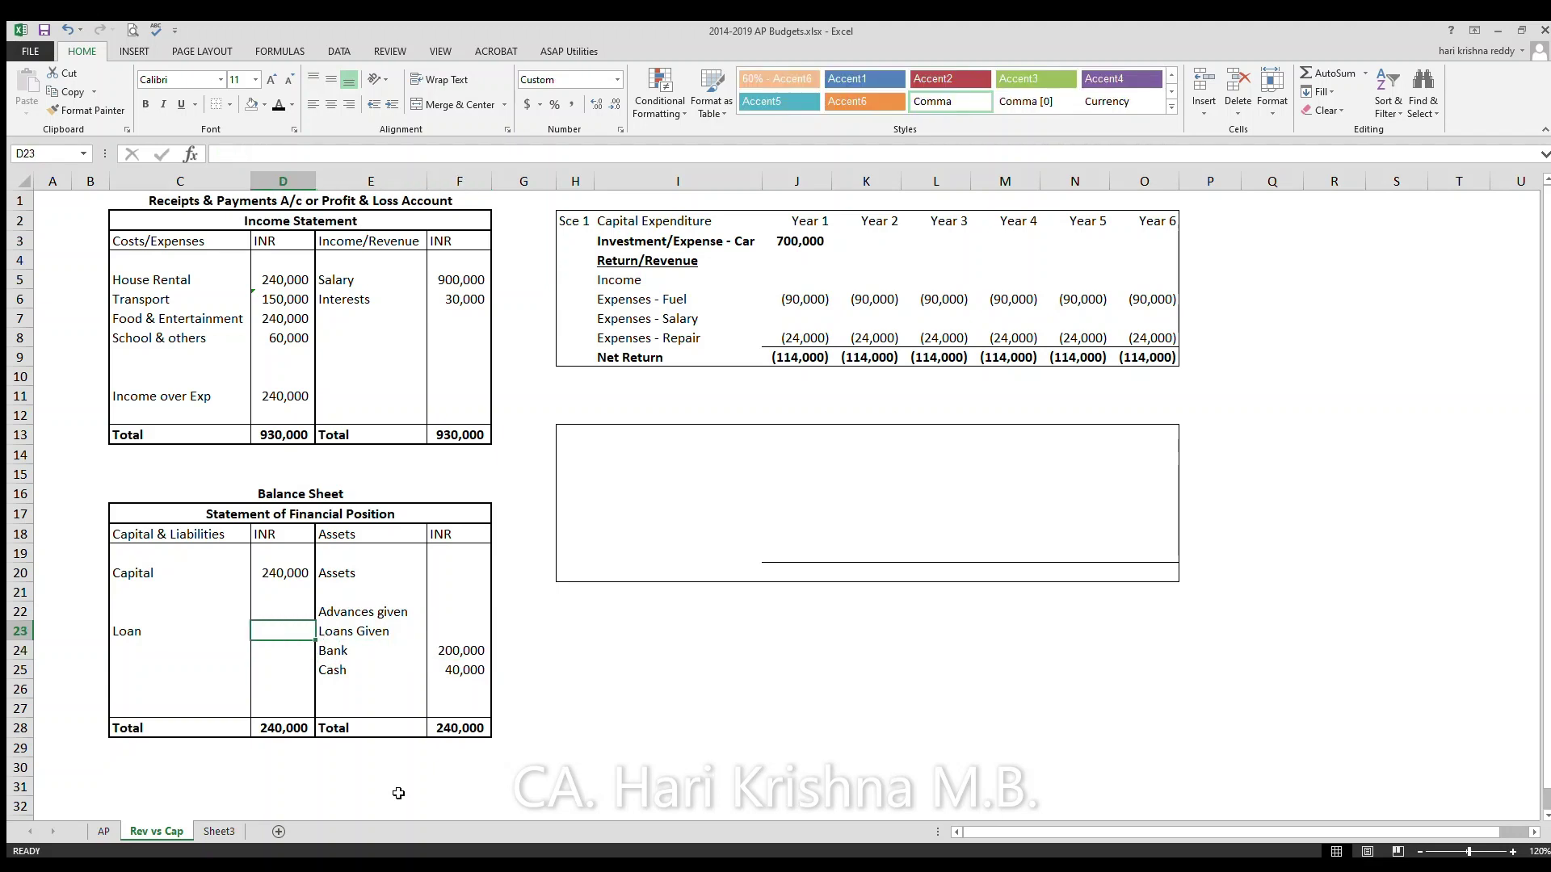
text(500000)
key(Return)
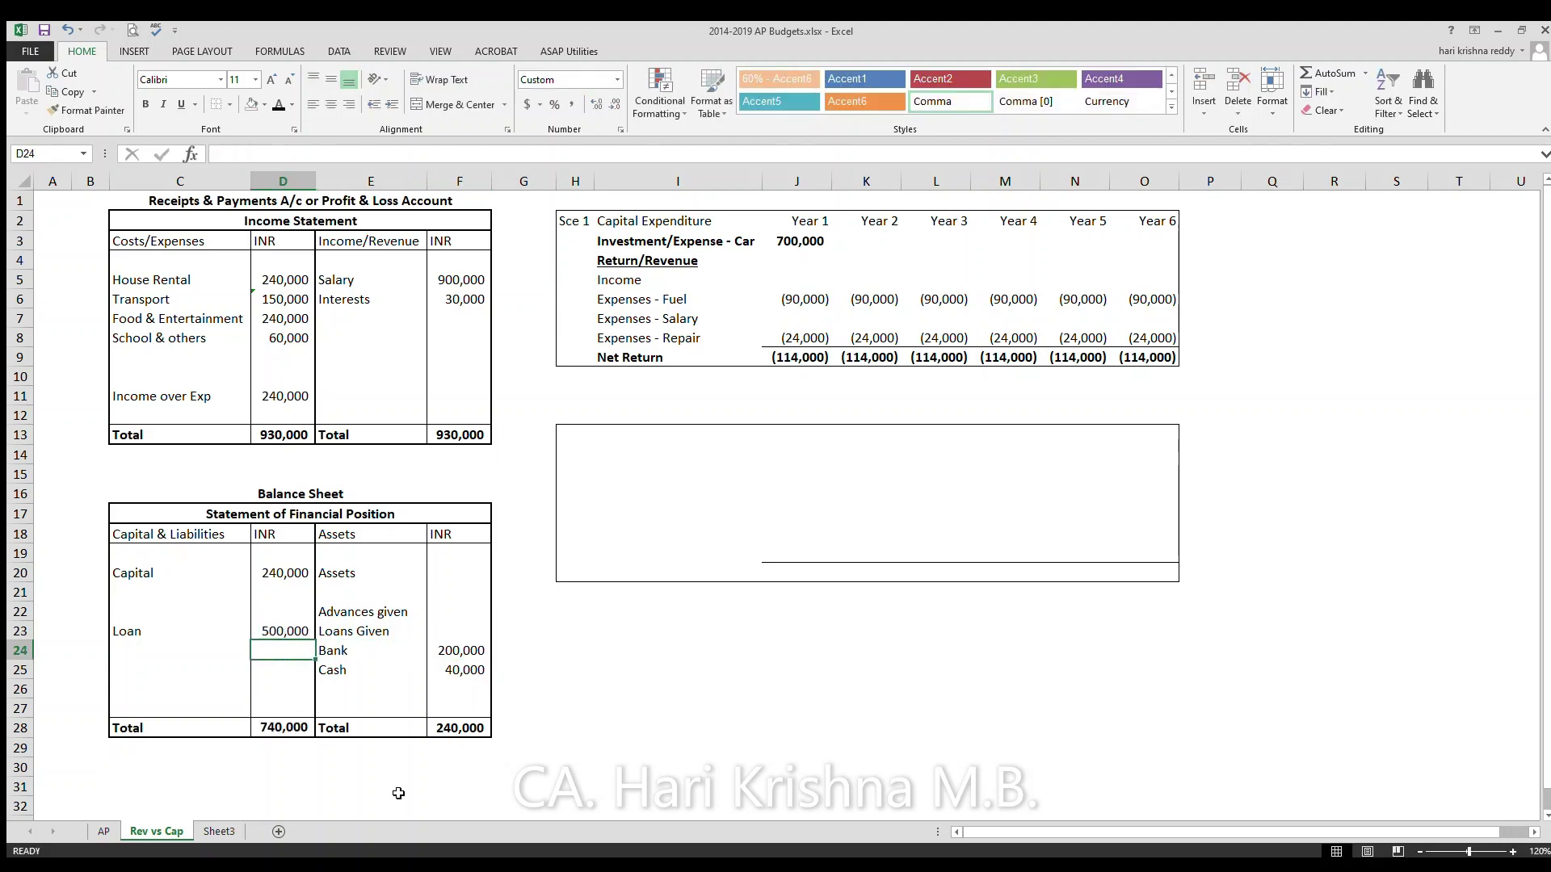
Check the sum of the loan and bank amounts, and enter 700000 as the Assets amount in F20
key(Up)
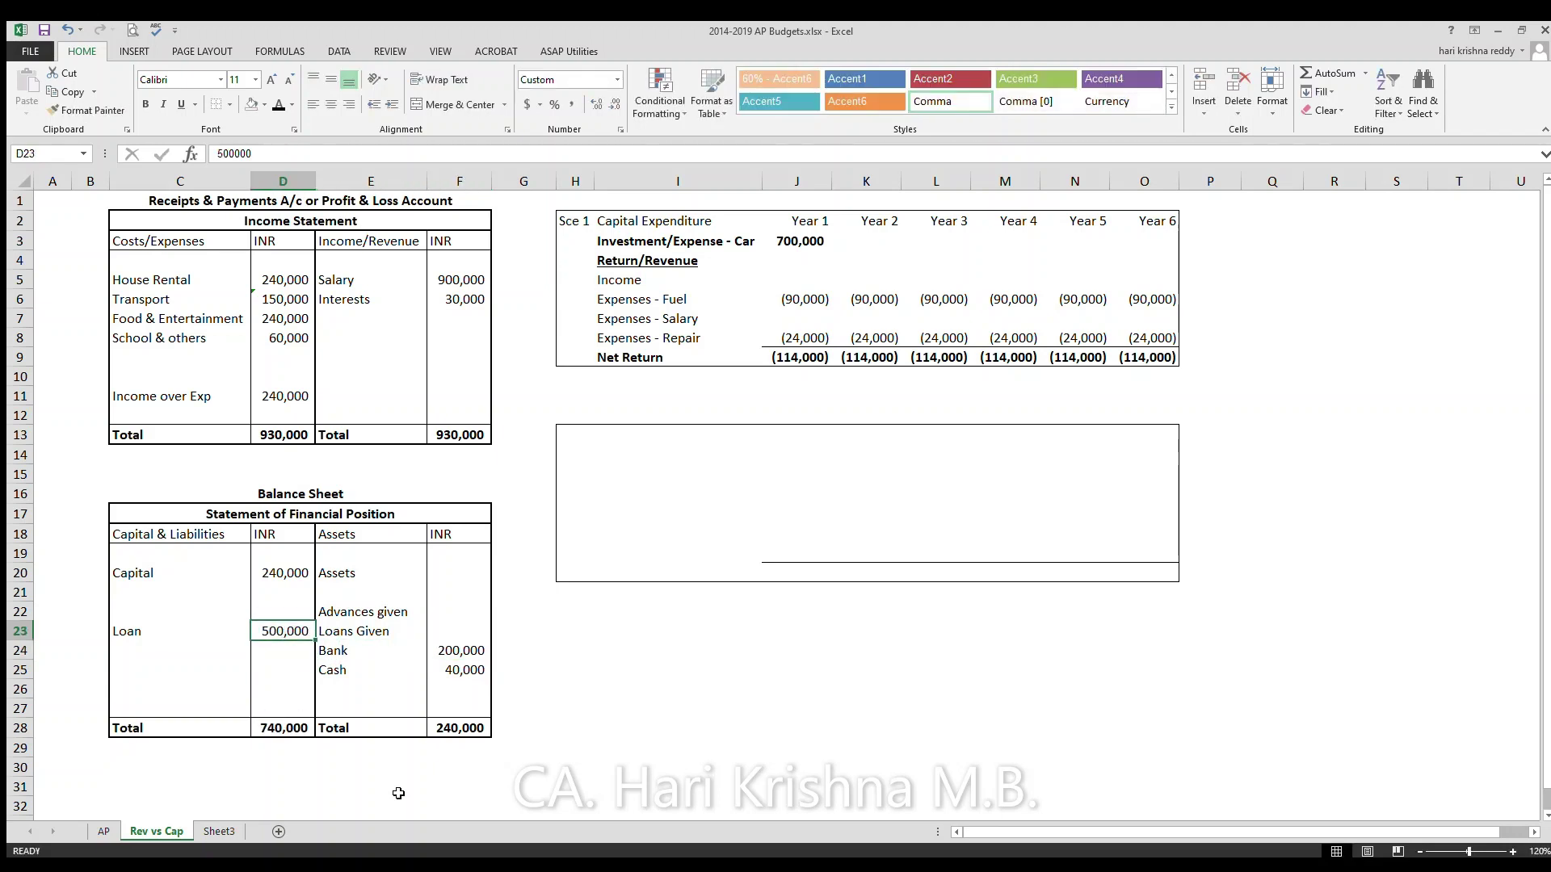
ctrl+click(452, 650)
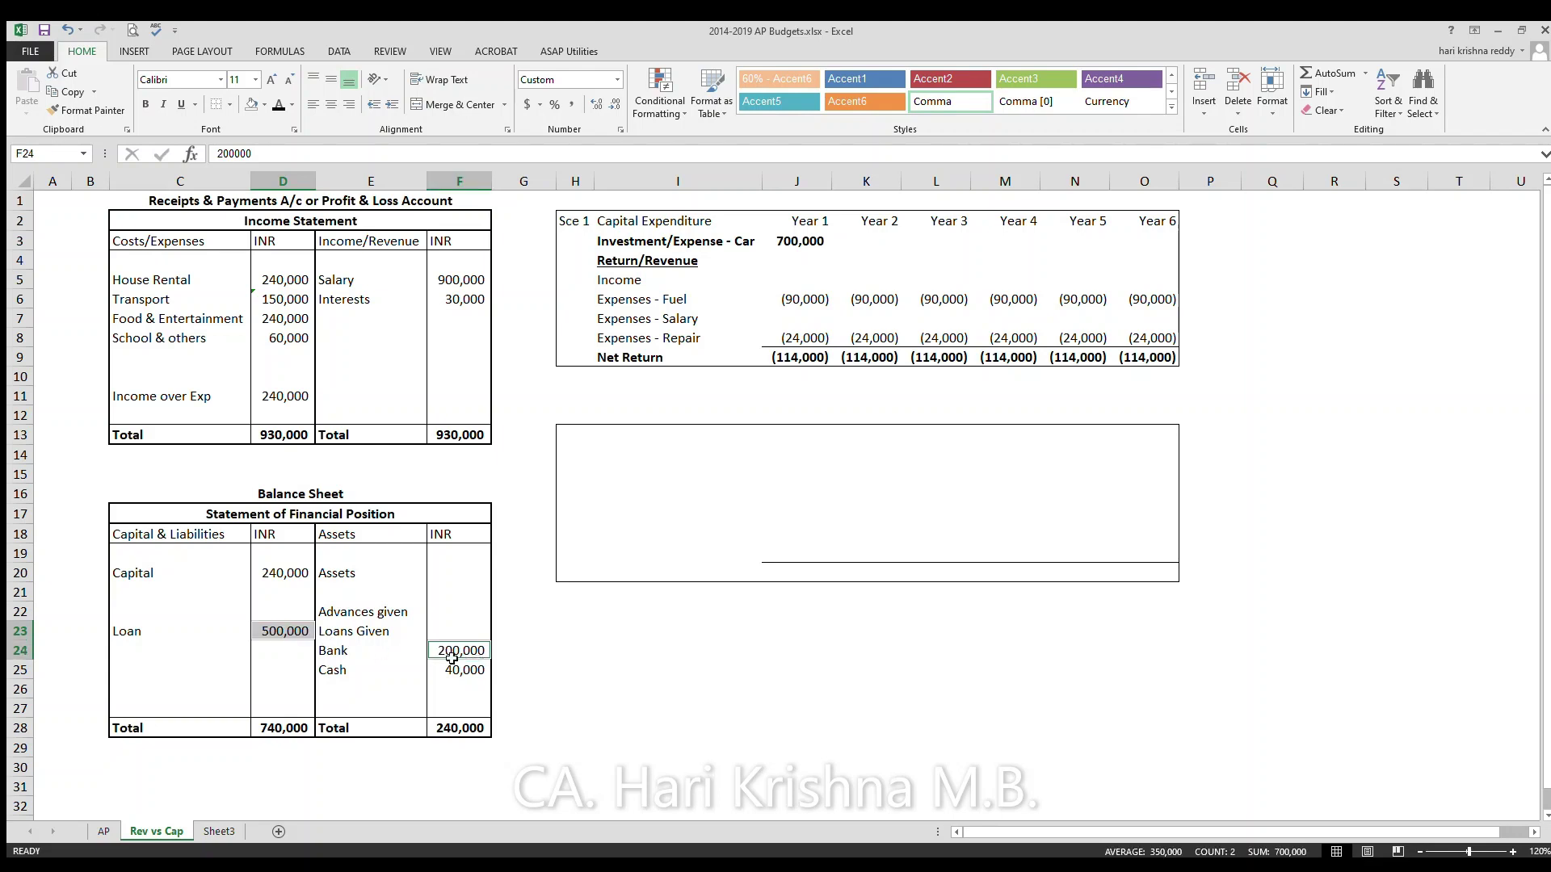
click(454, 573)
text(70)
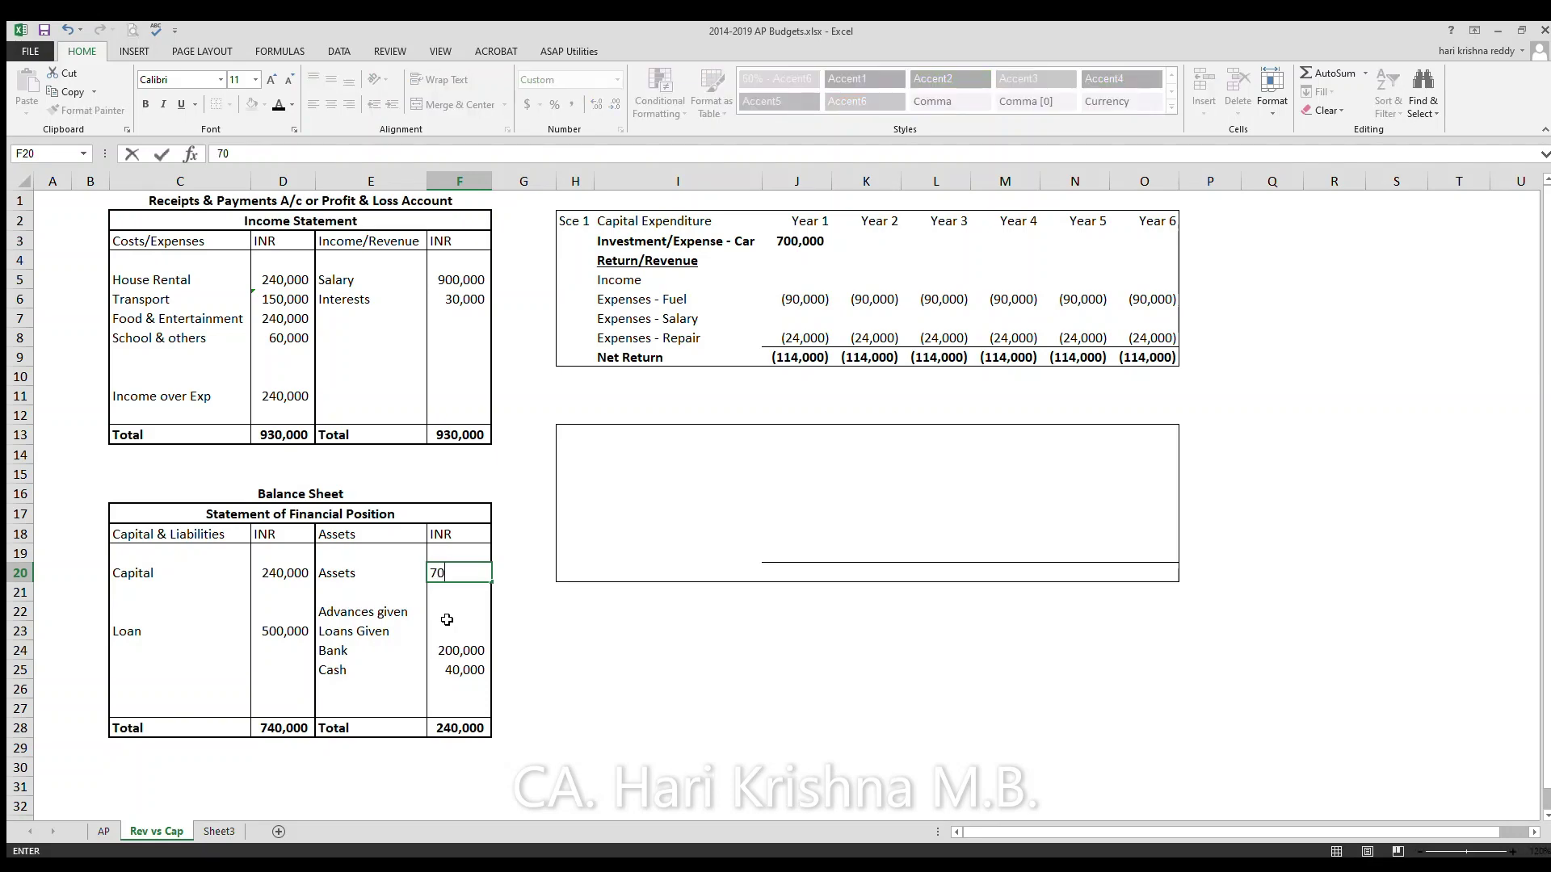
text(0000)
key(Return)
Clear the Bank amount in F24 on the Balance Sheet's asset side
click(461, 652)
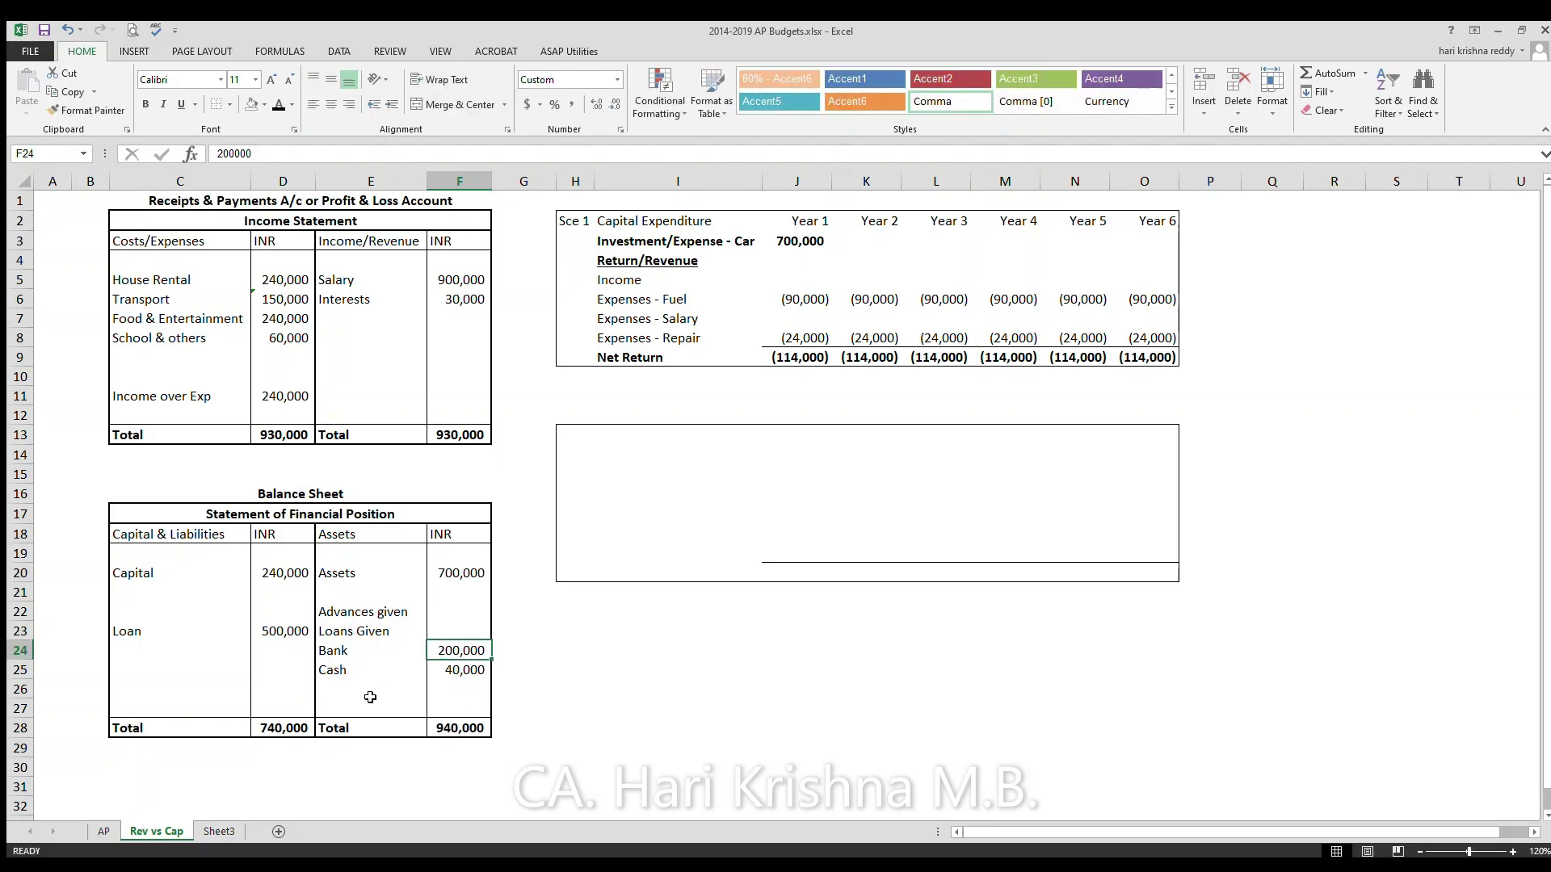
key(Page_Down)
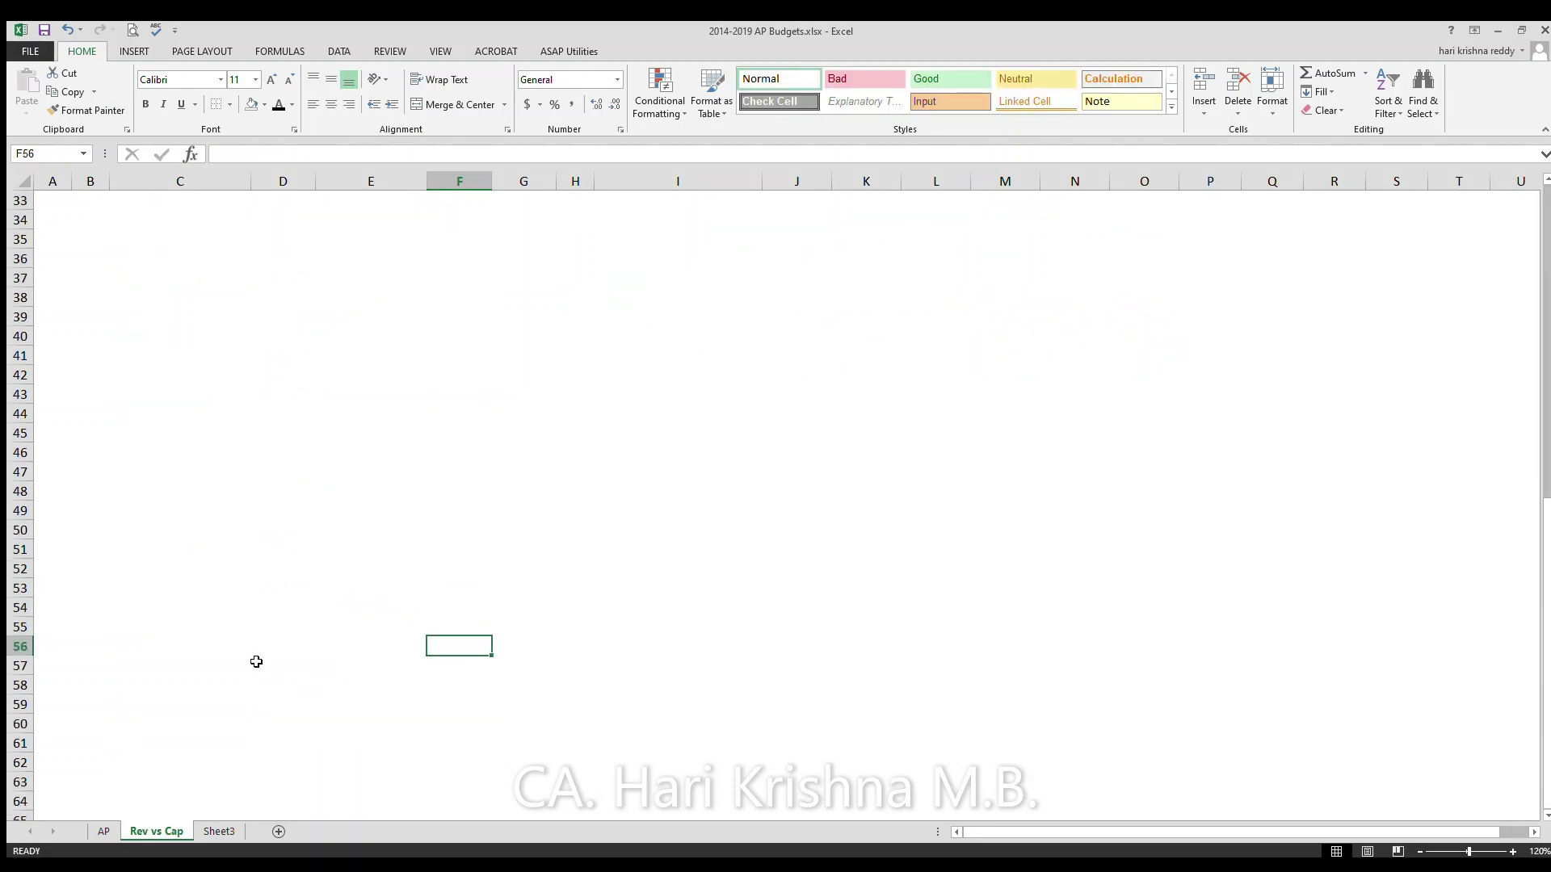
scroll(318, 657, up, 10)
click(458, 650)
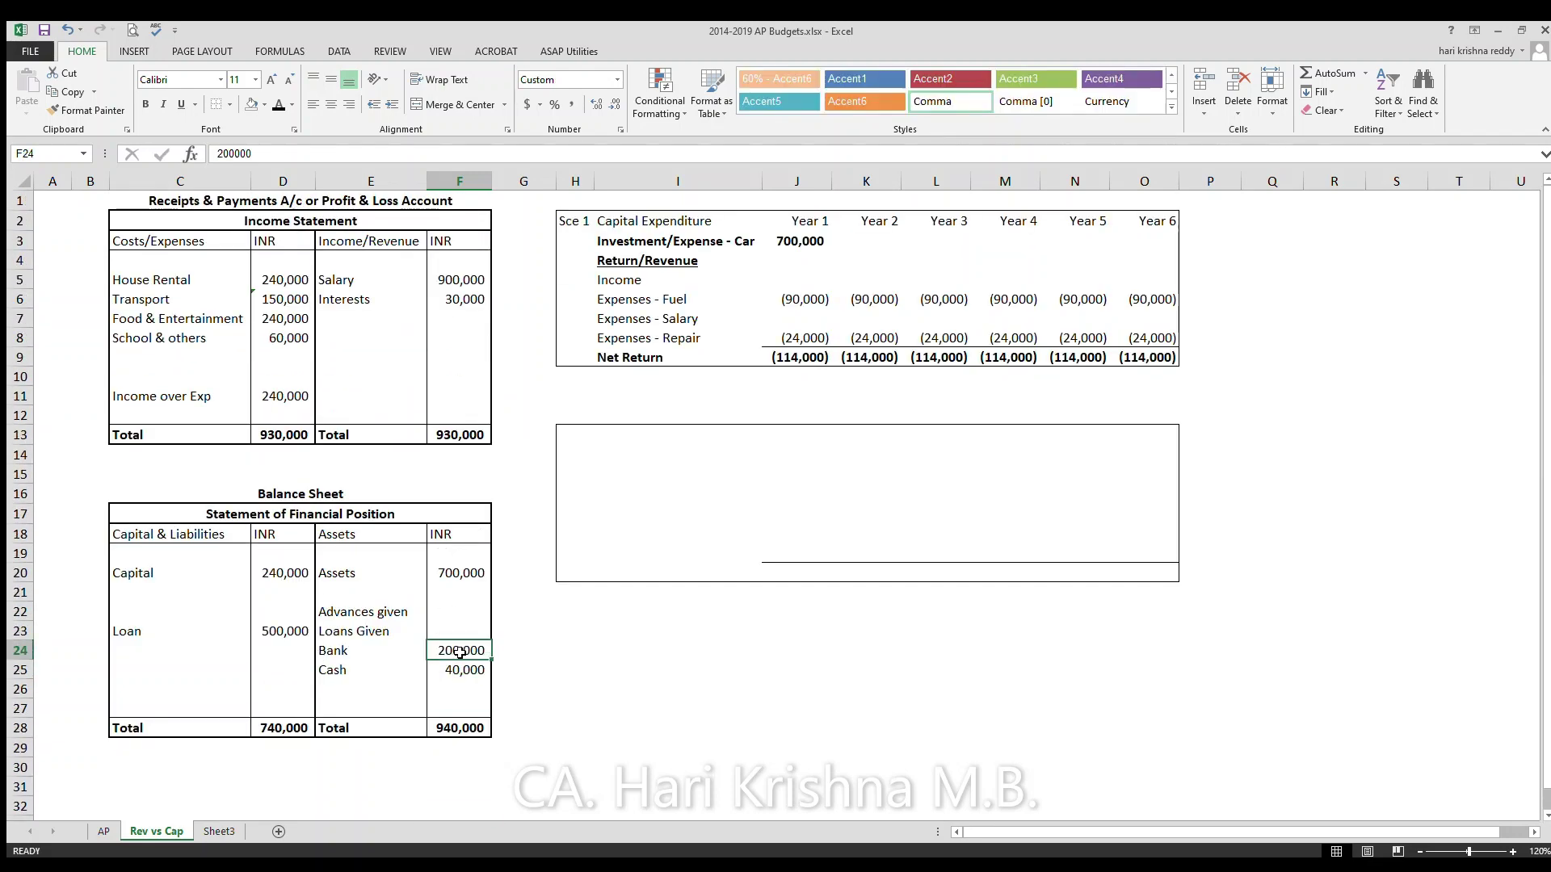
key(Delete)
Compare the Balance Sheet's two totals and review the bank, asset, loan and capital amounts behind them
click(269, 729)
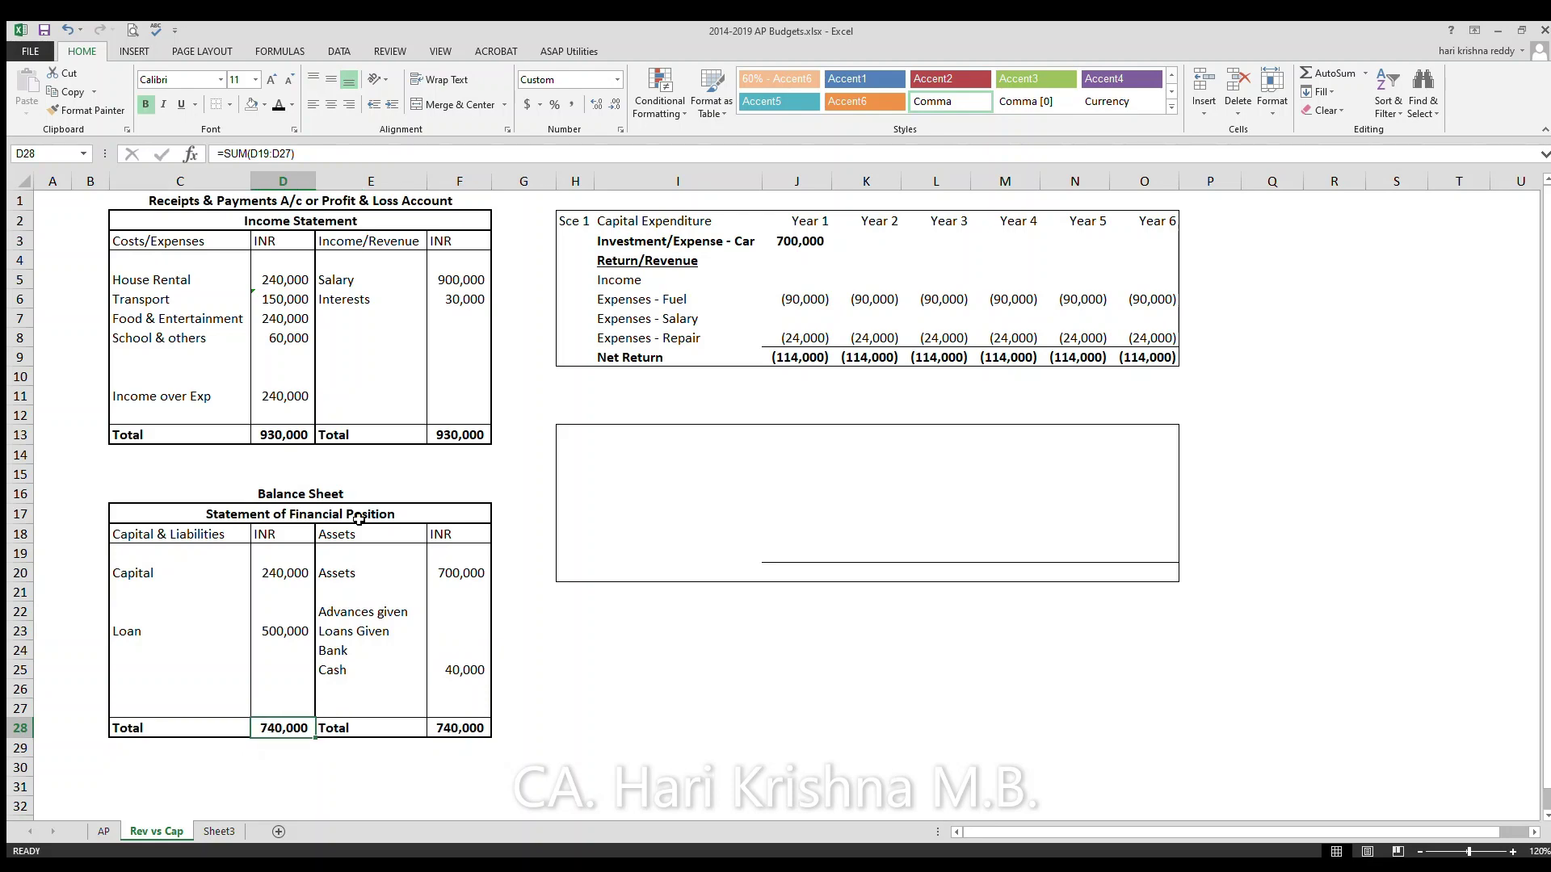
click(451, 731)
ctrl+click(271, 729)
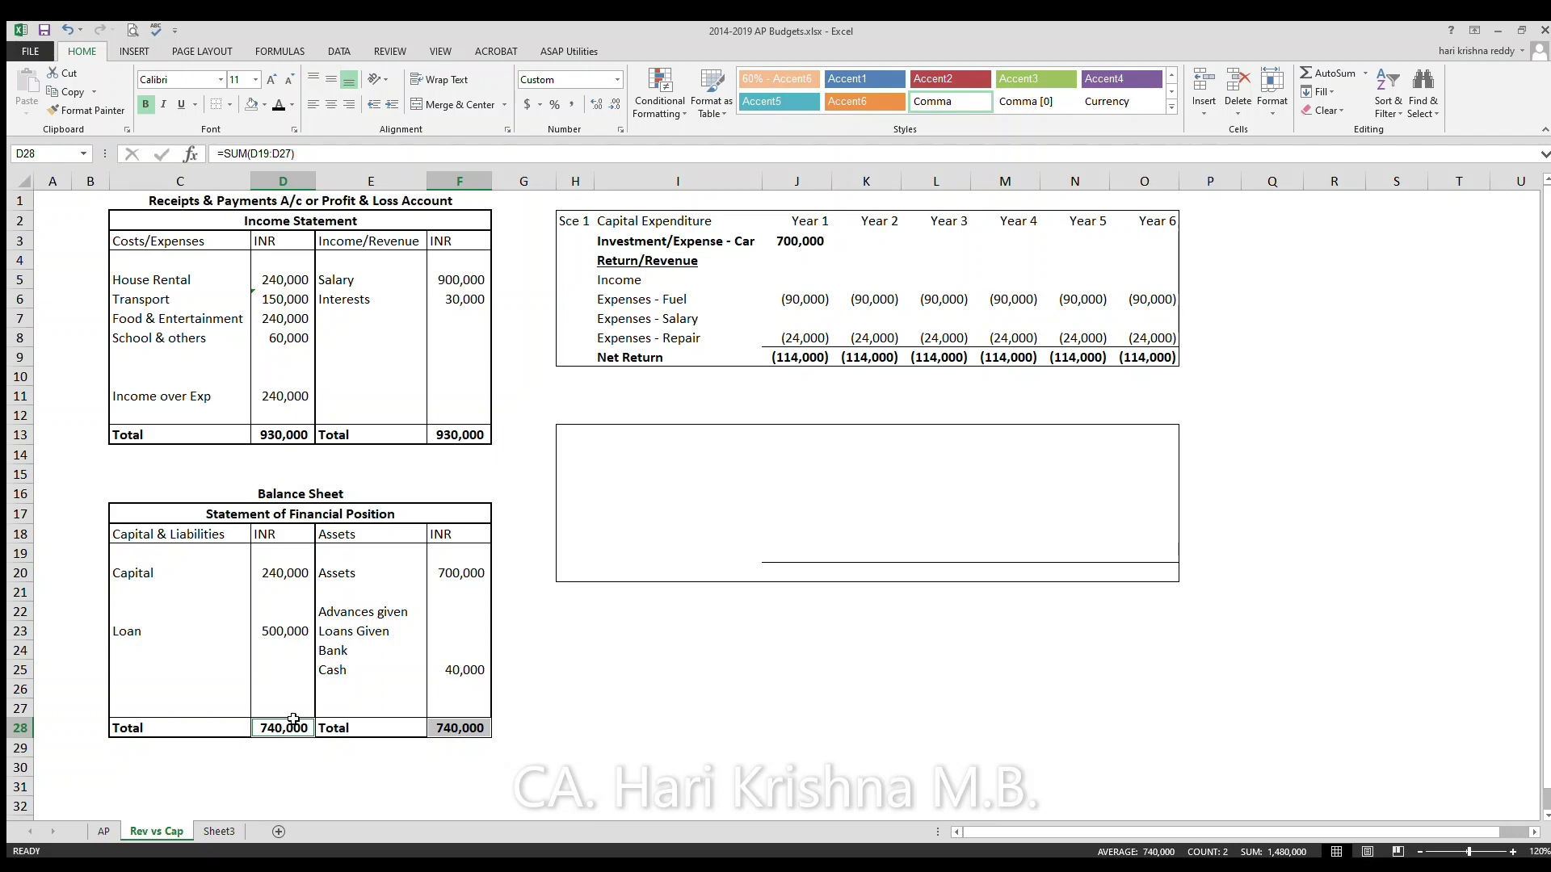
click(455, 655)
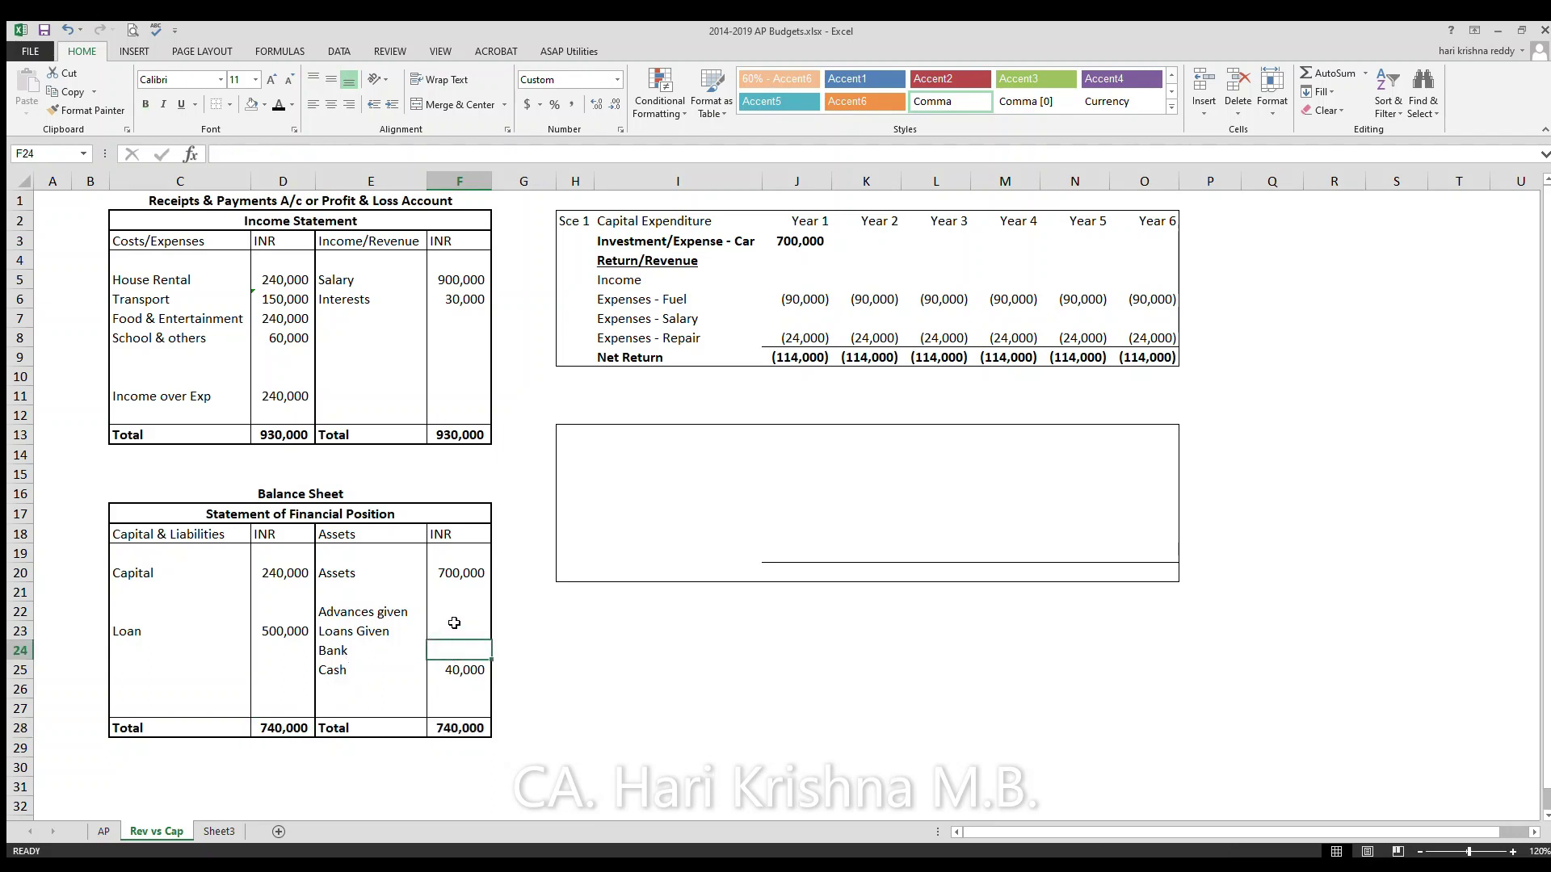
click(458, 578)
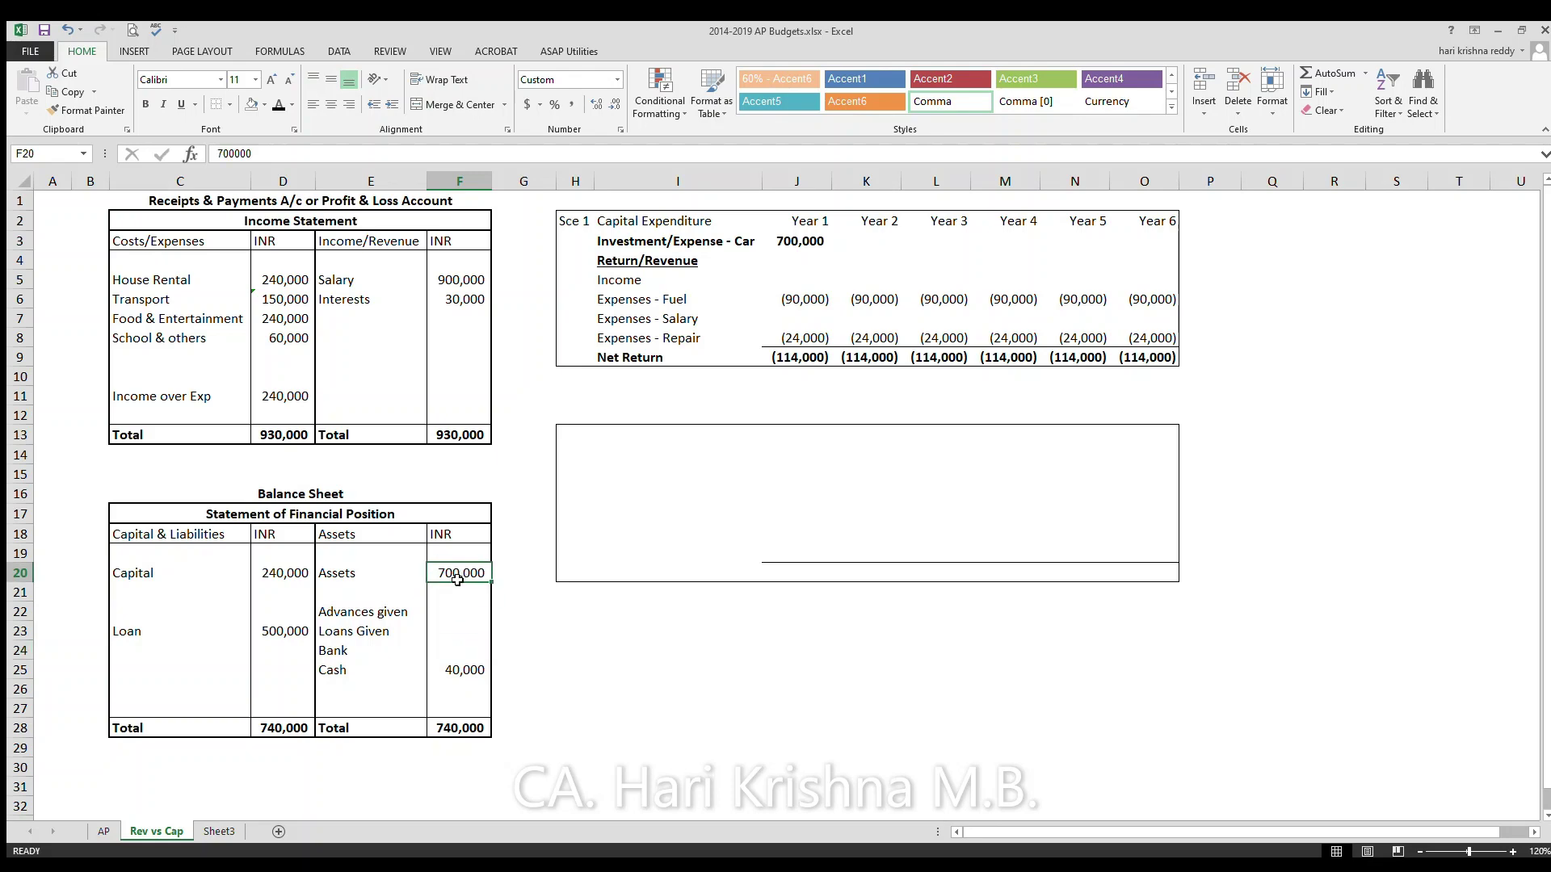
click(456, 731)
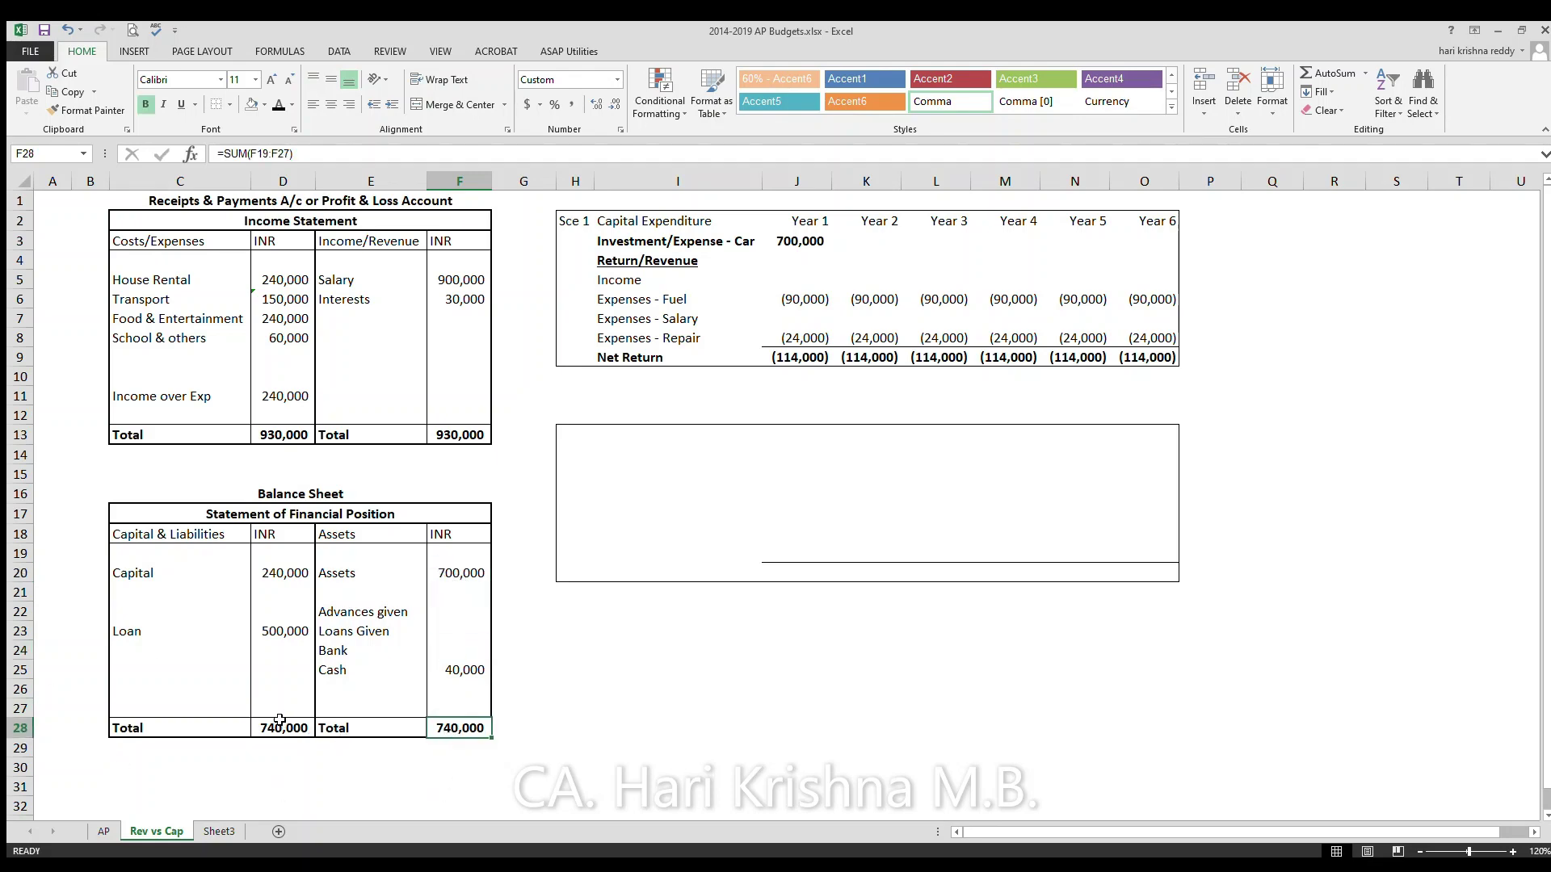
click(285, 632)
click(285, 575)
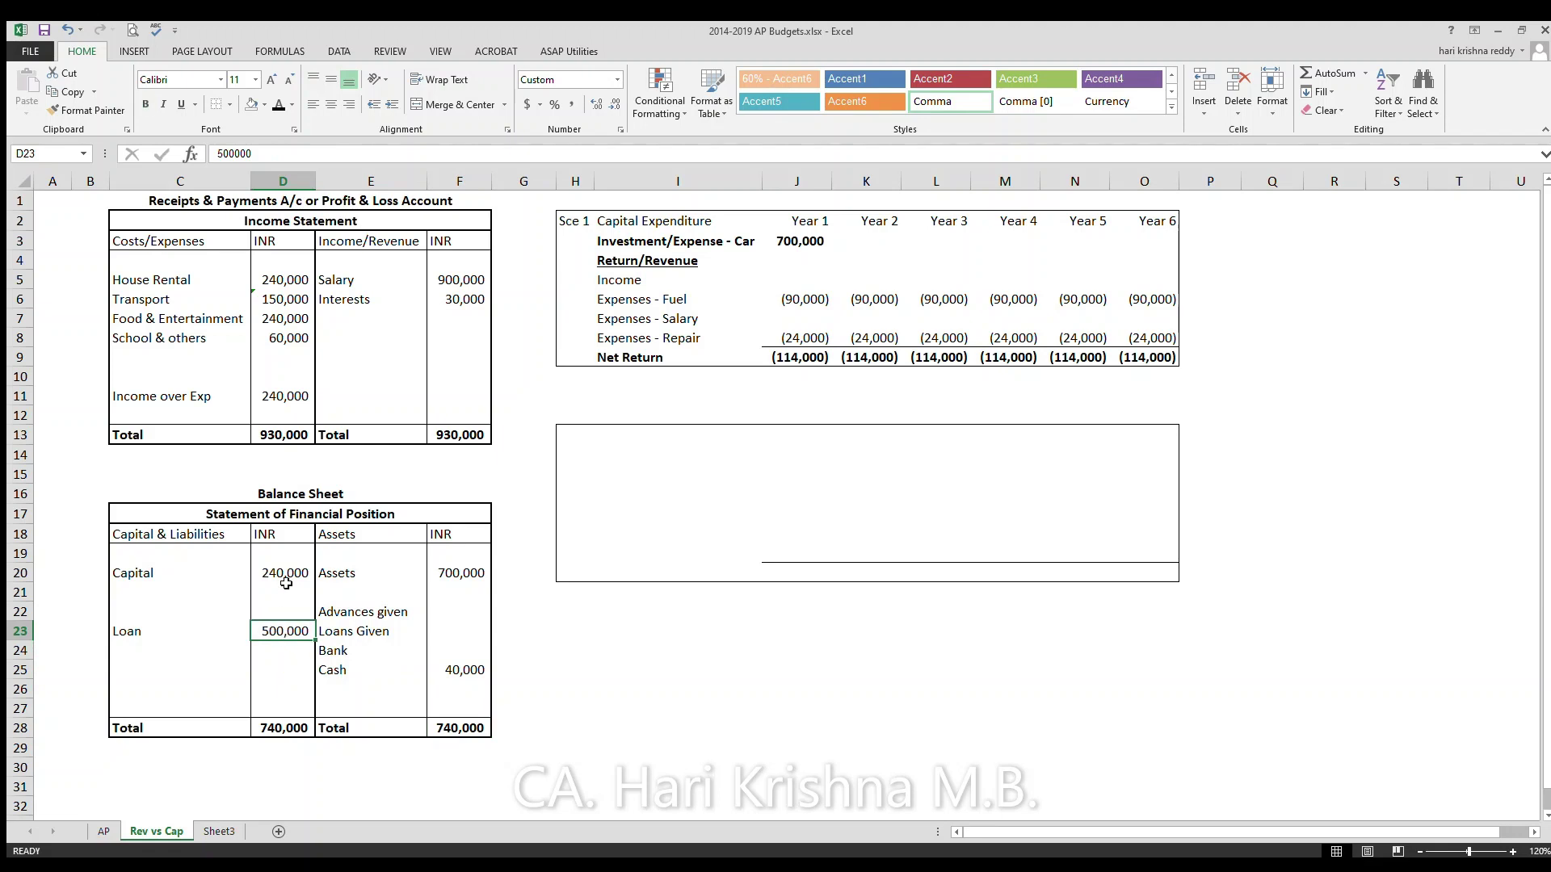
click(269, 733)
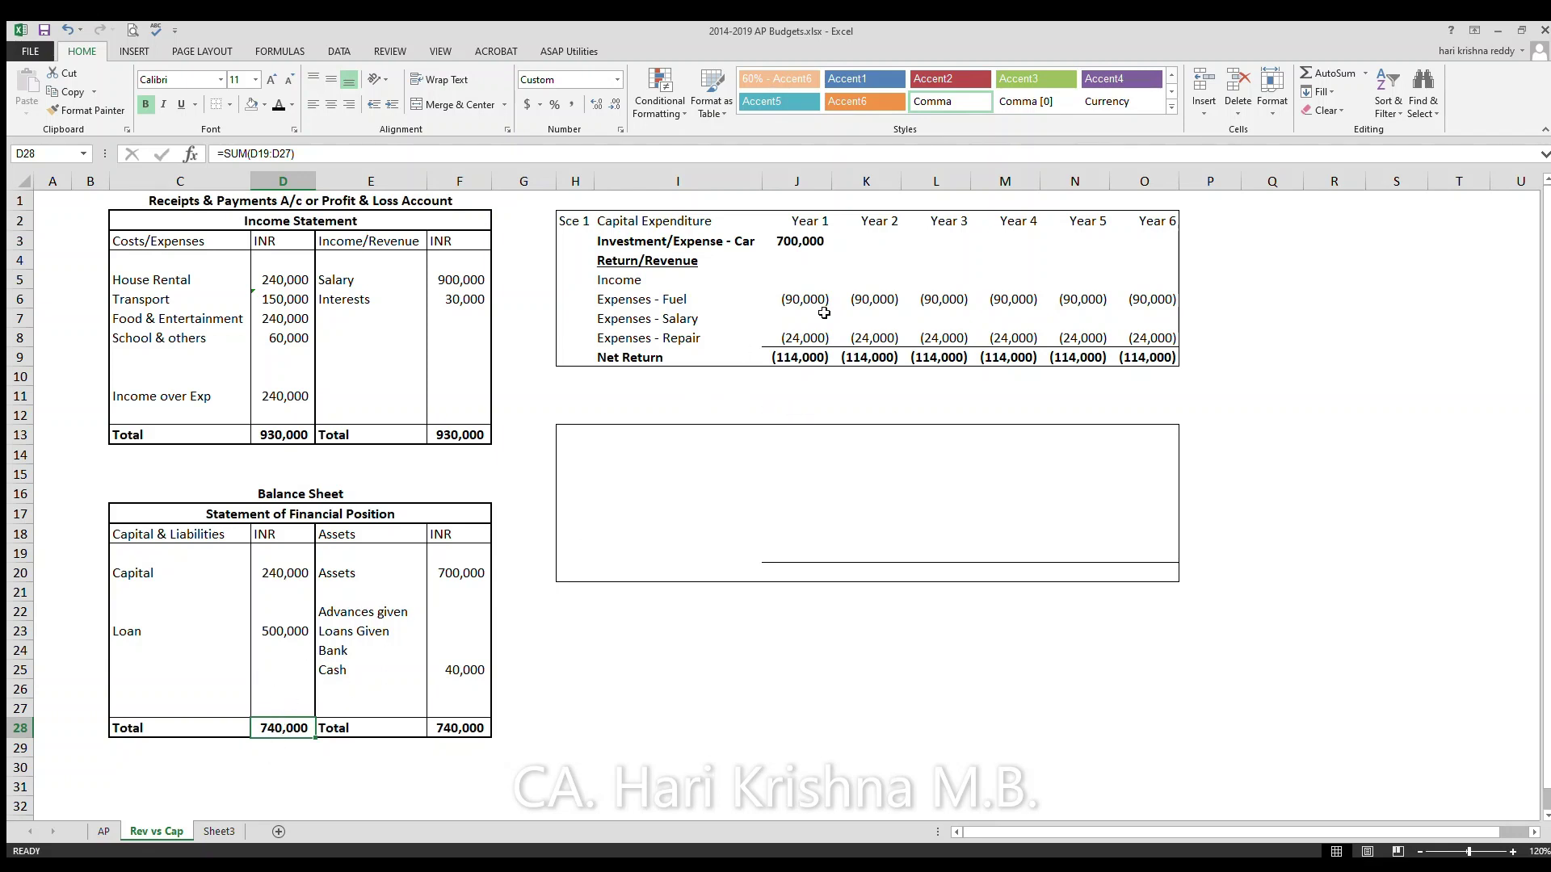
Review the car investment and Year 1 running expenses, comparing the Year 1 Net Return with the Transport expense
click(823, 243)
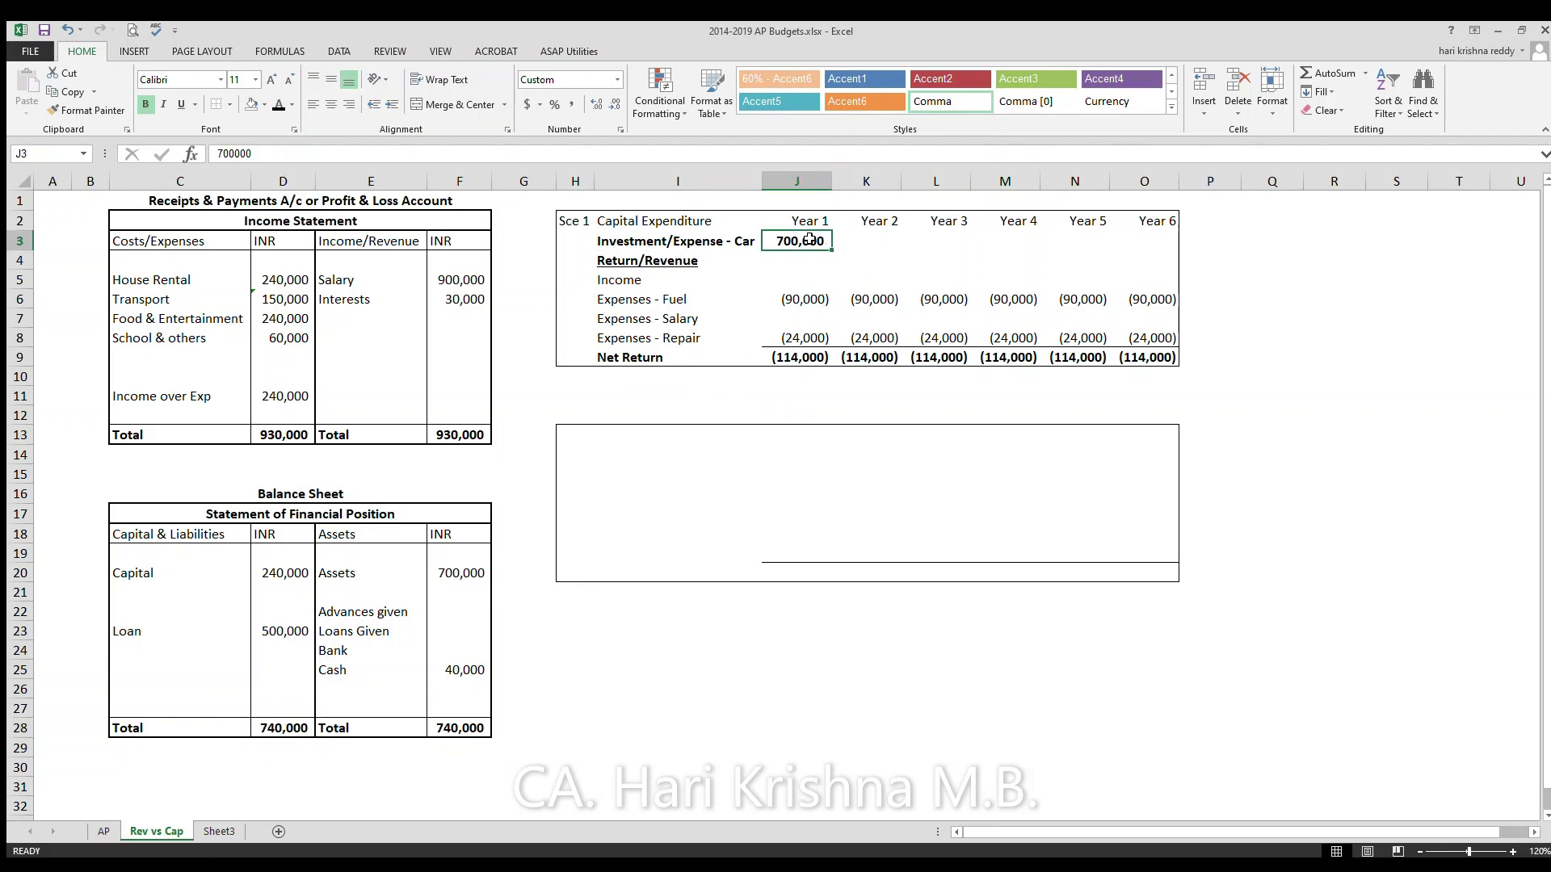
drag(808, 301, 797, 340)
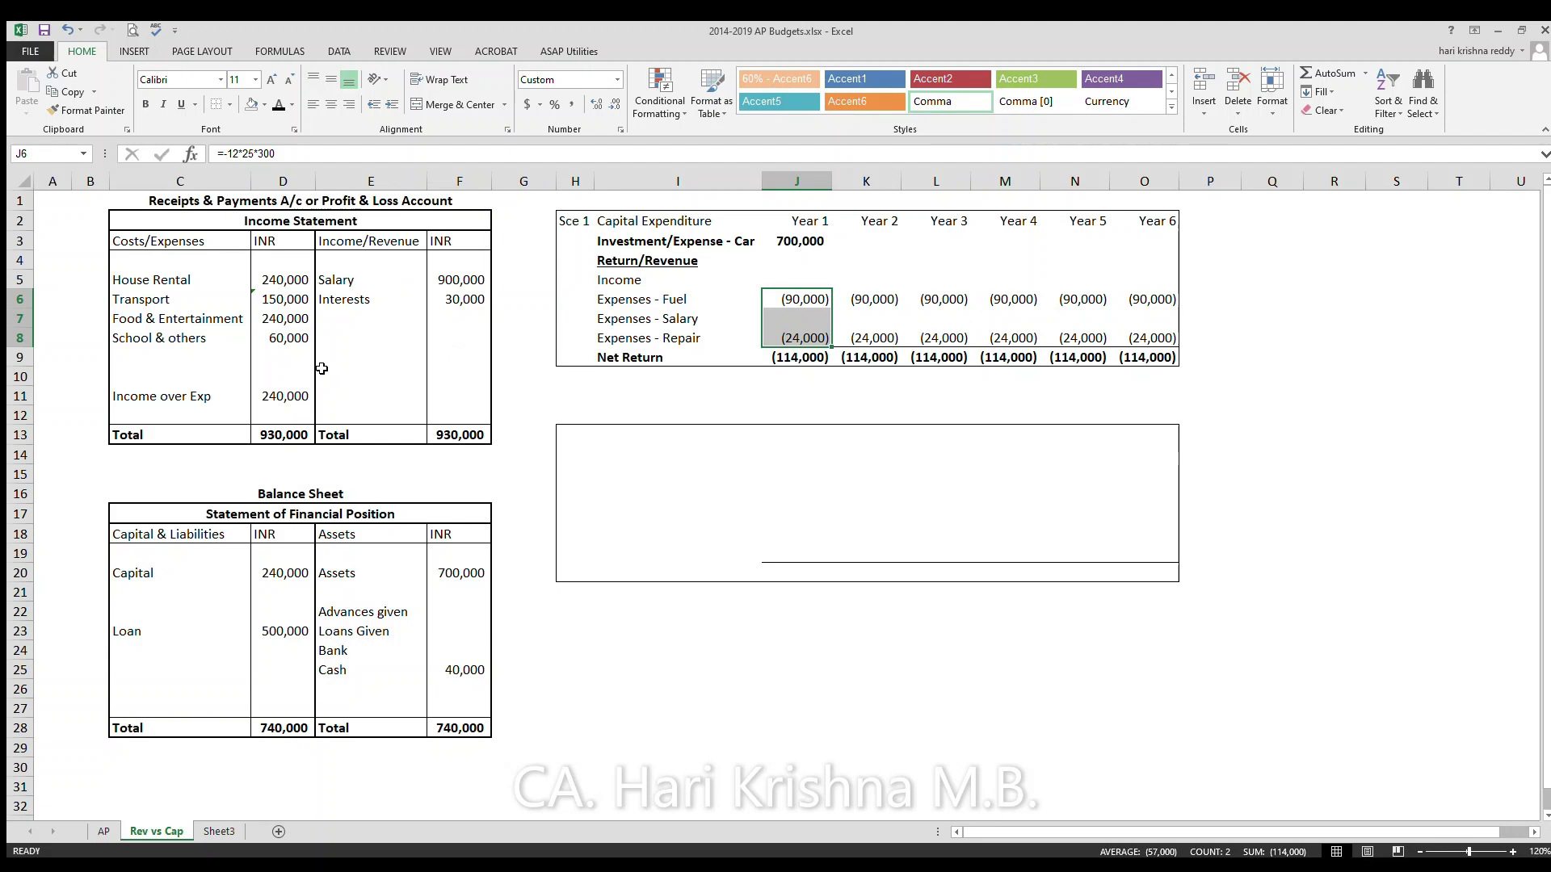
click(287, 305)
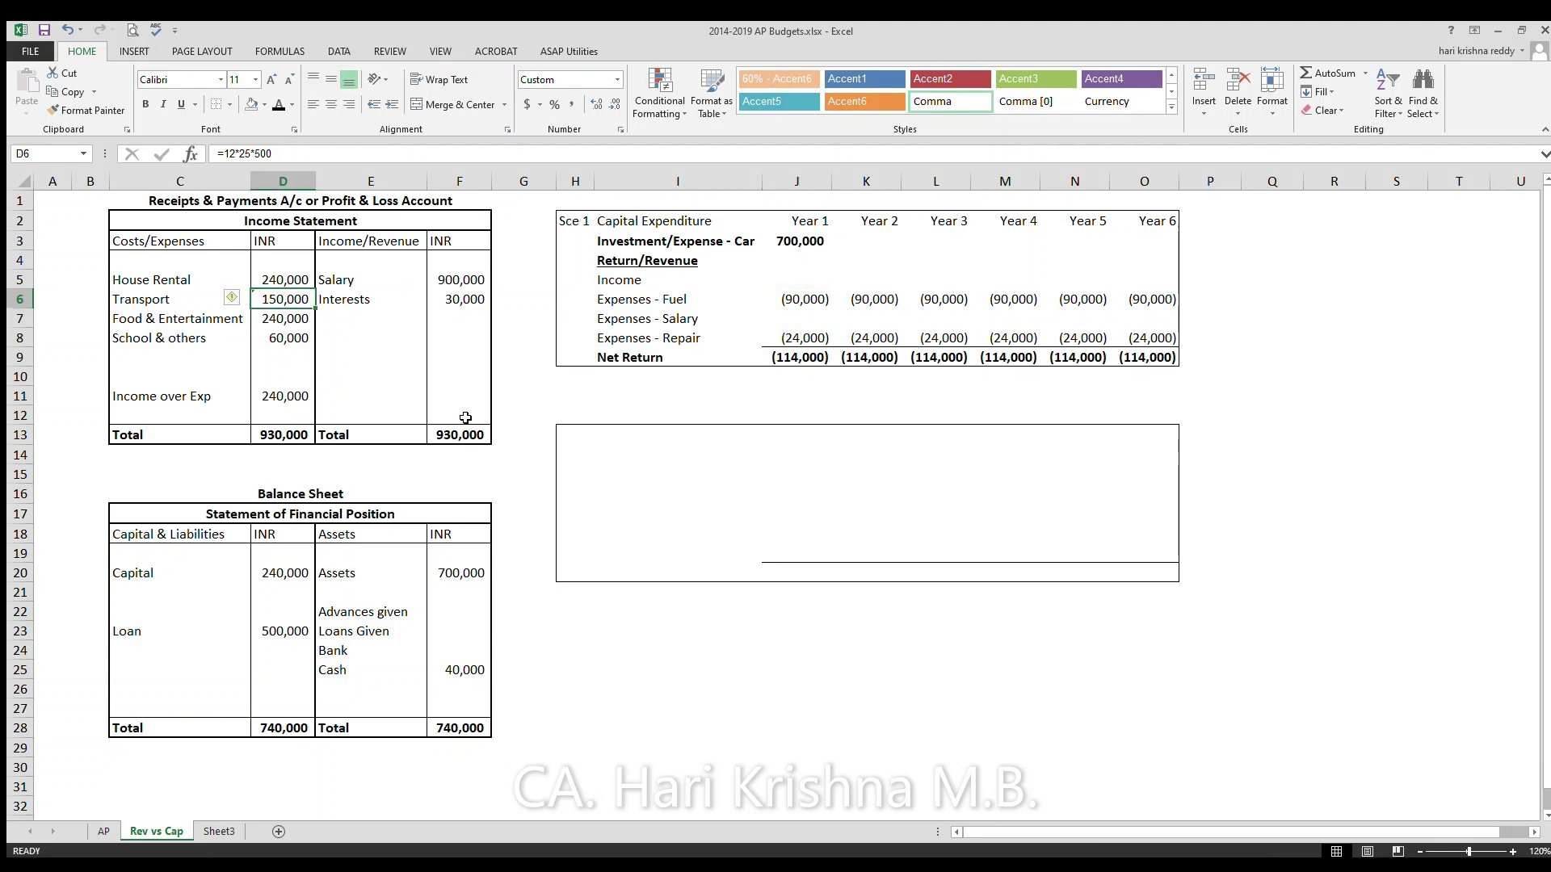
click(811, 363)
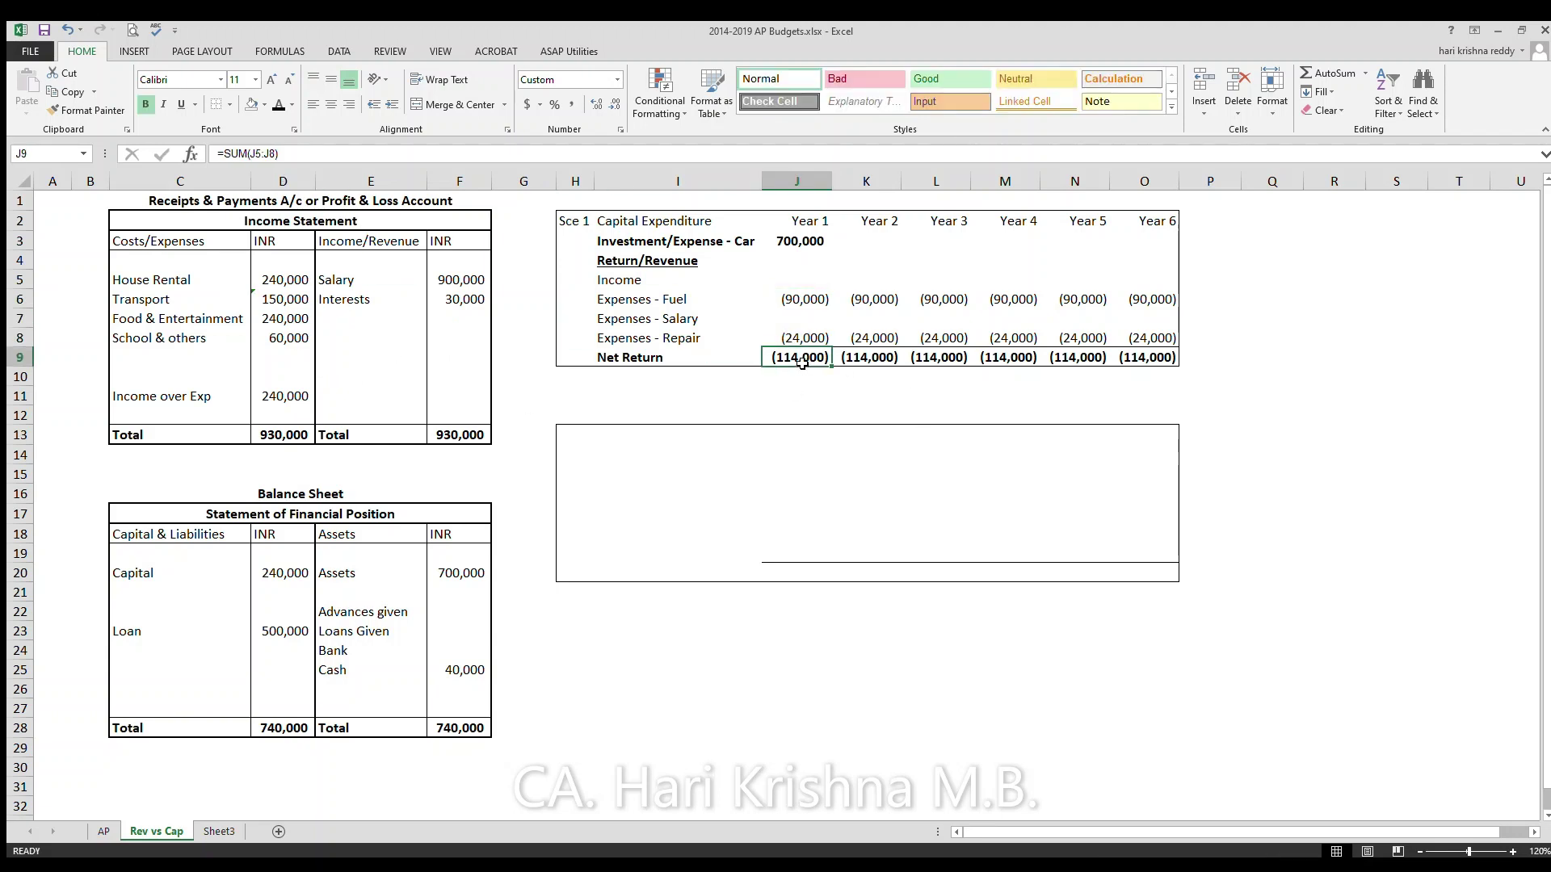
click(283, 300)
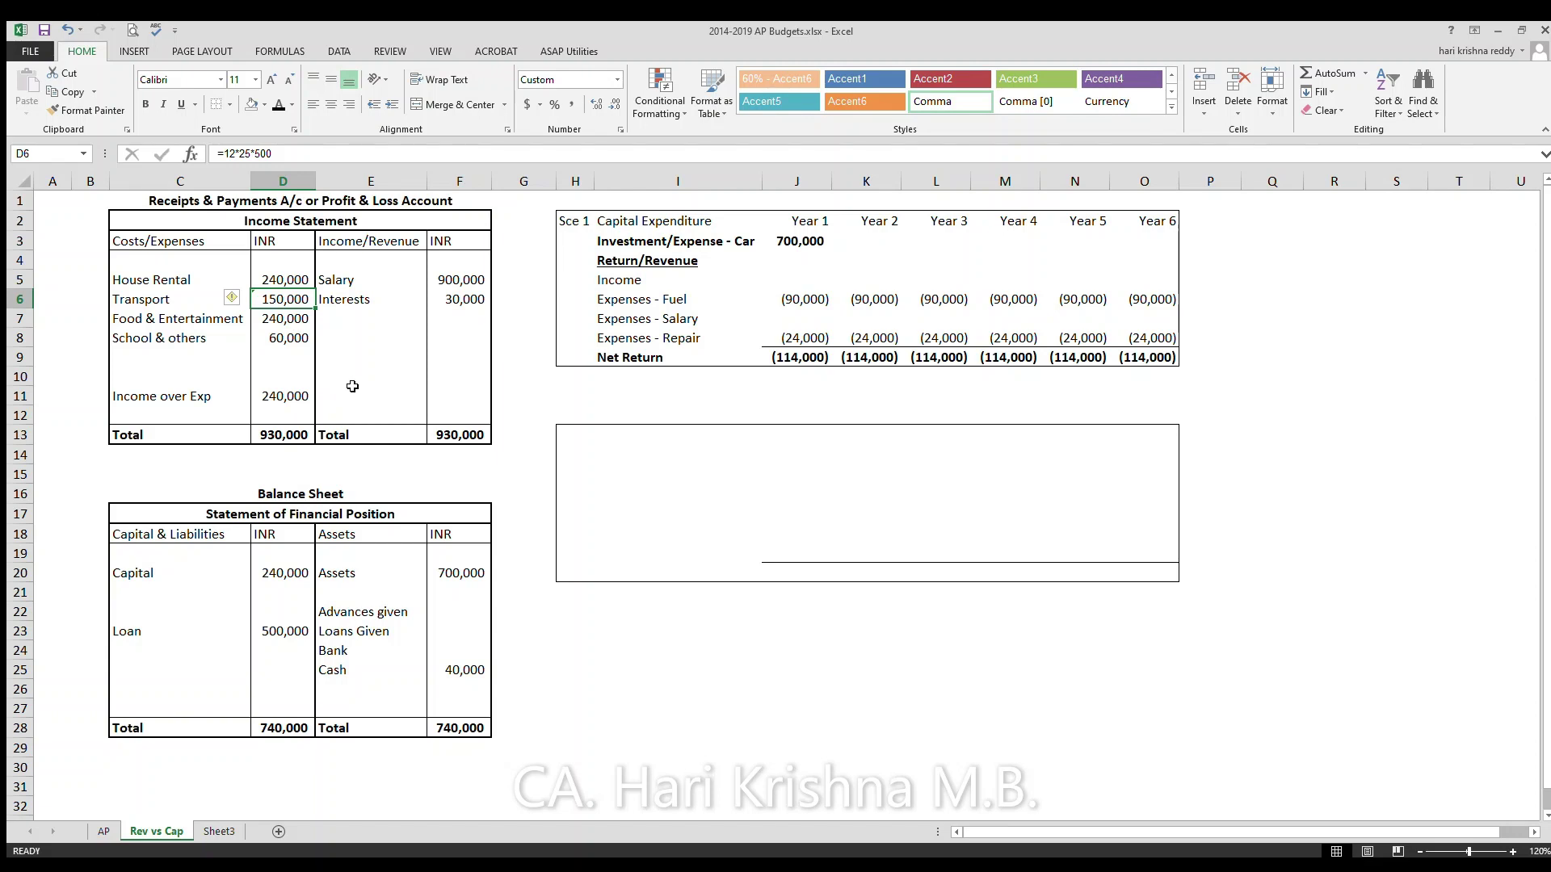
click(796, 363)
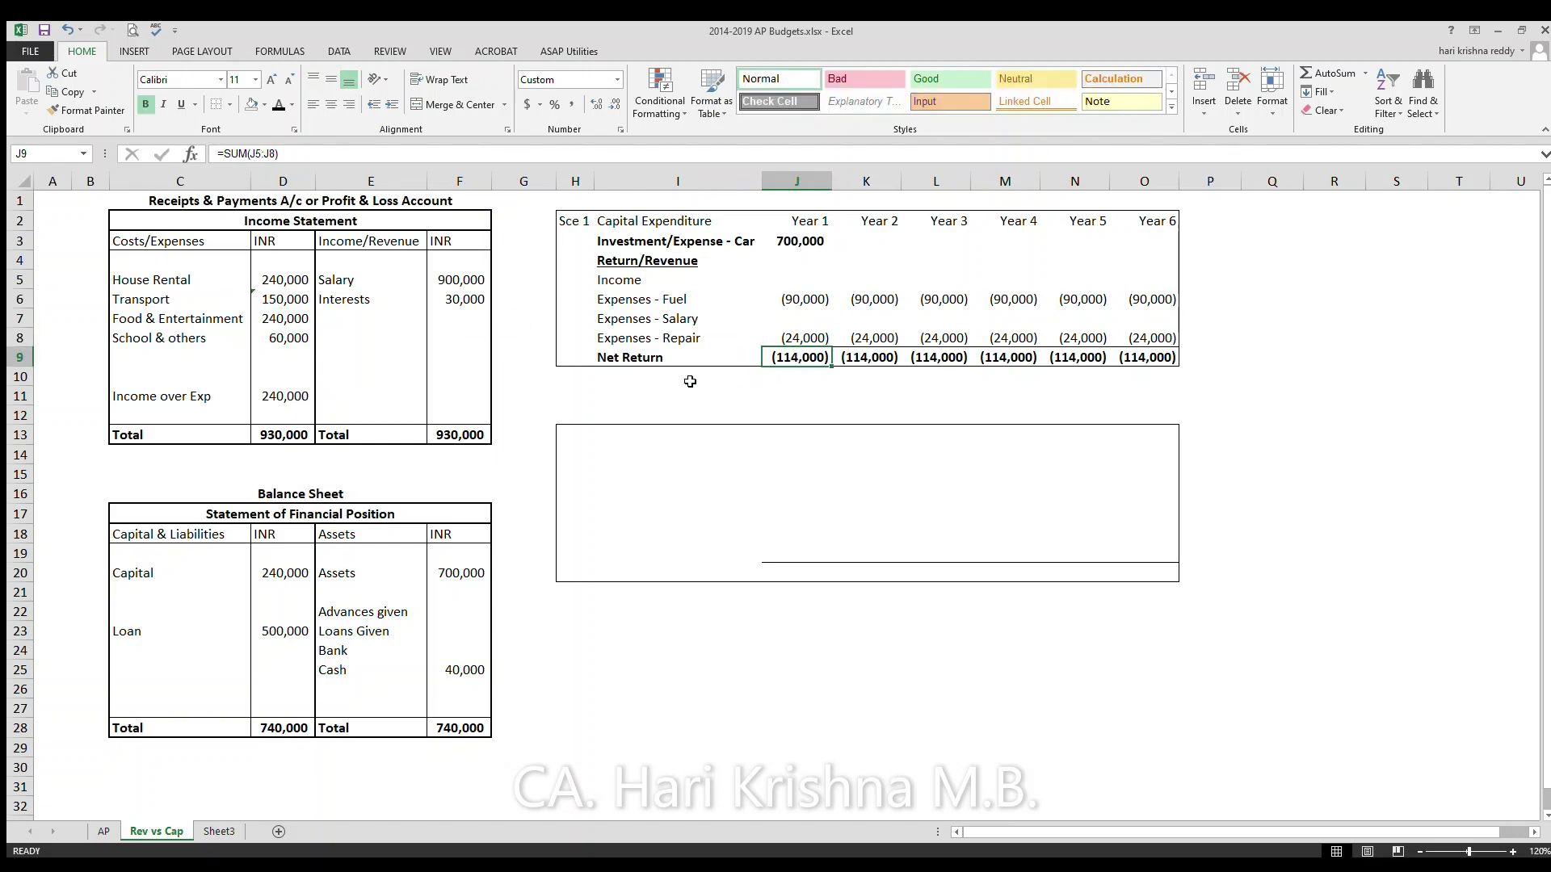
Set the Transport expense in D6 of the Income Statement to 114000
click(297, 304)
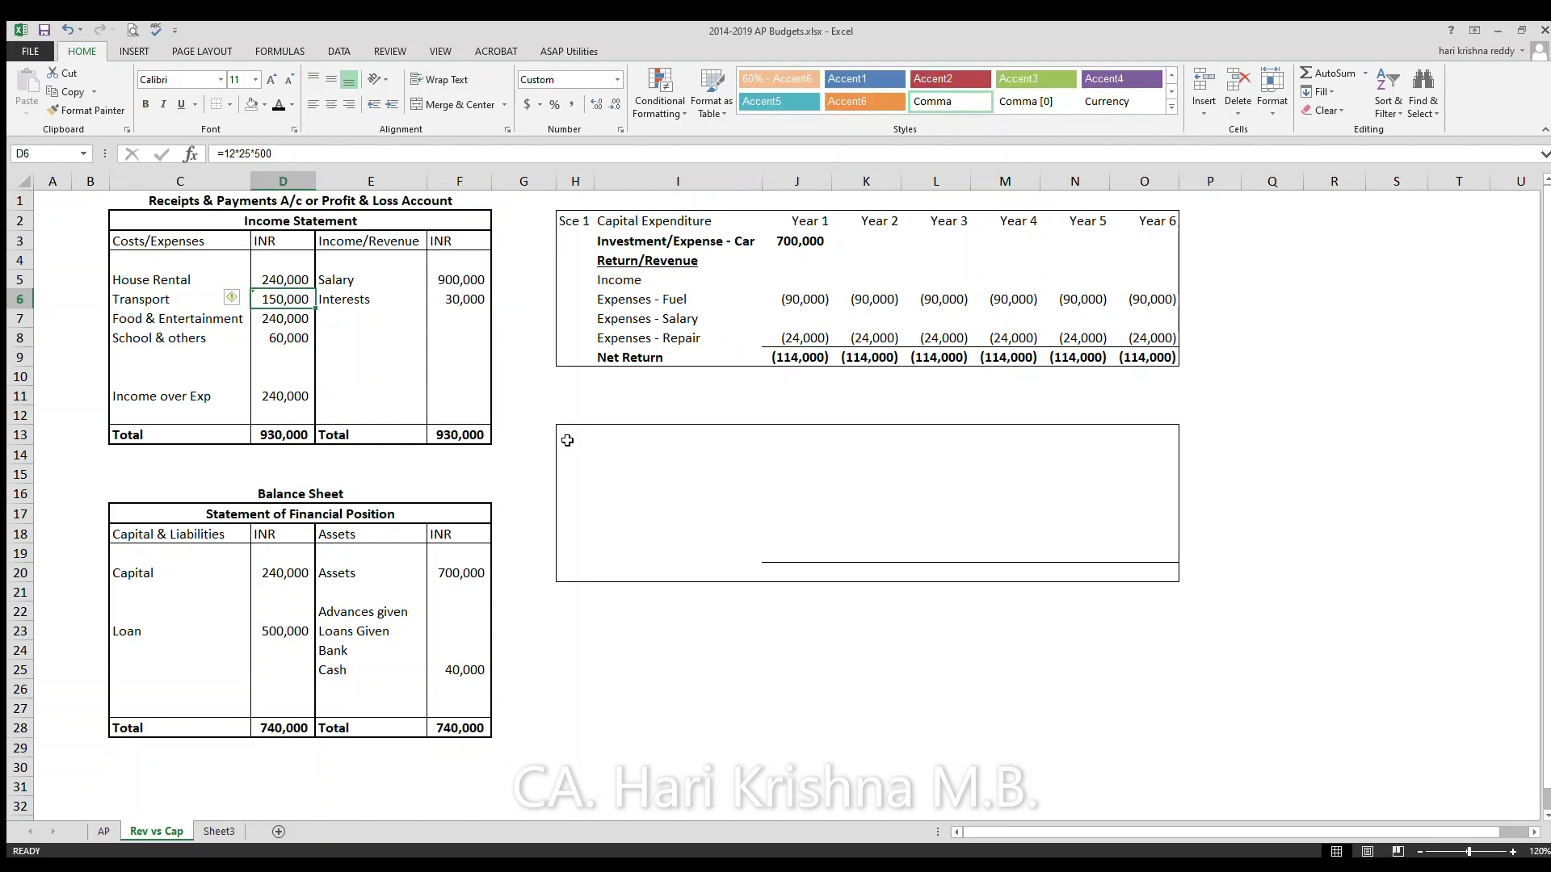
text(114000)
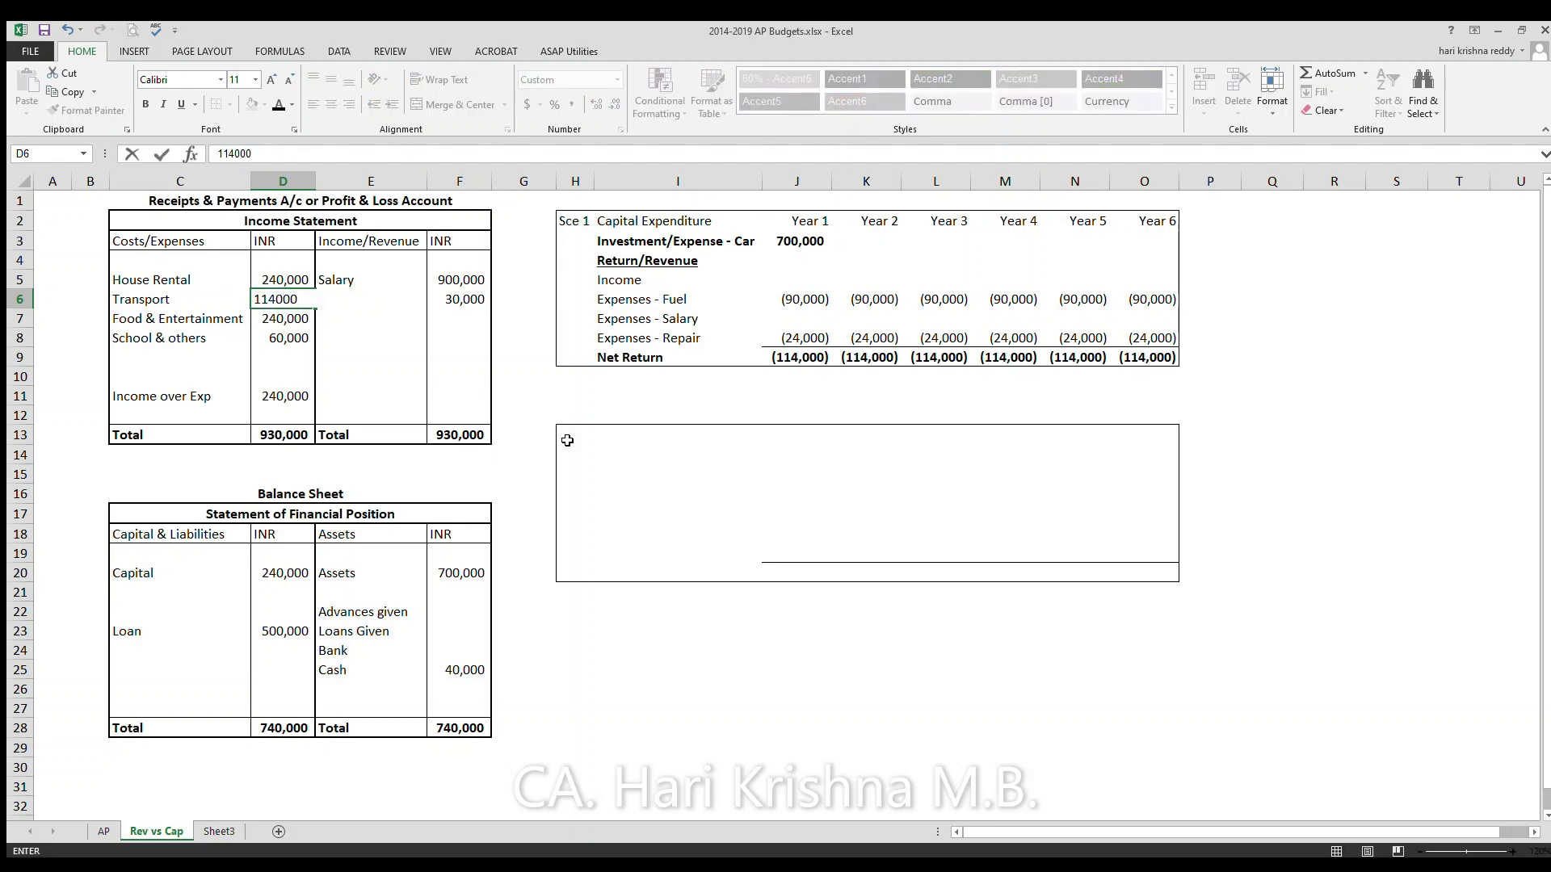
key(Return)
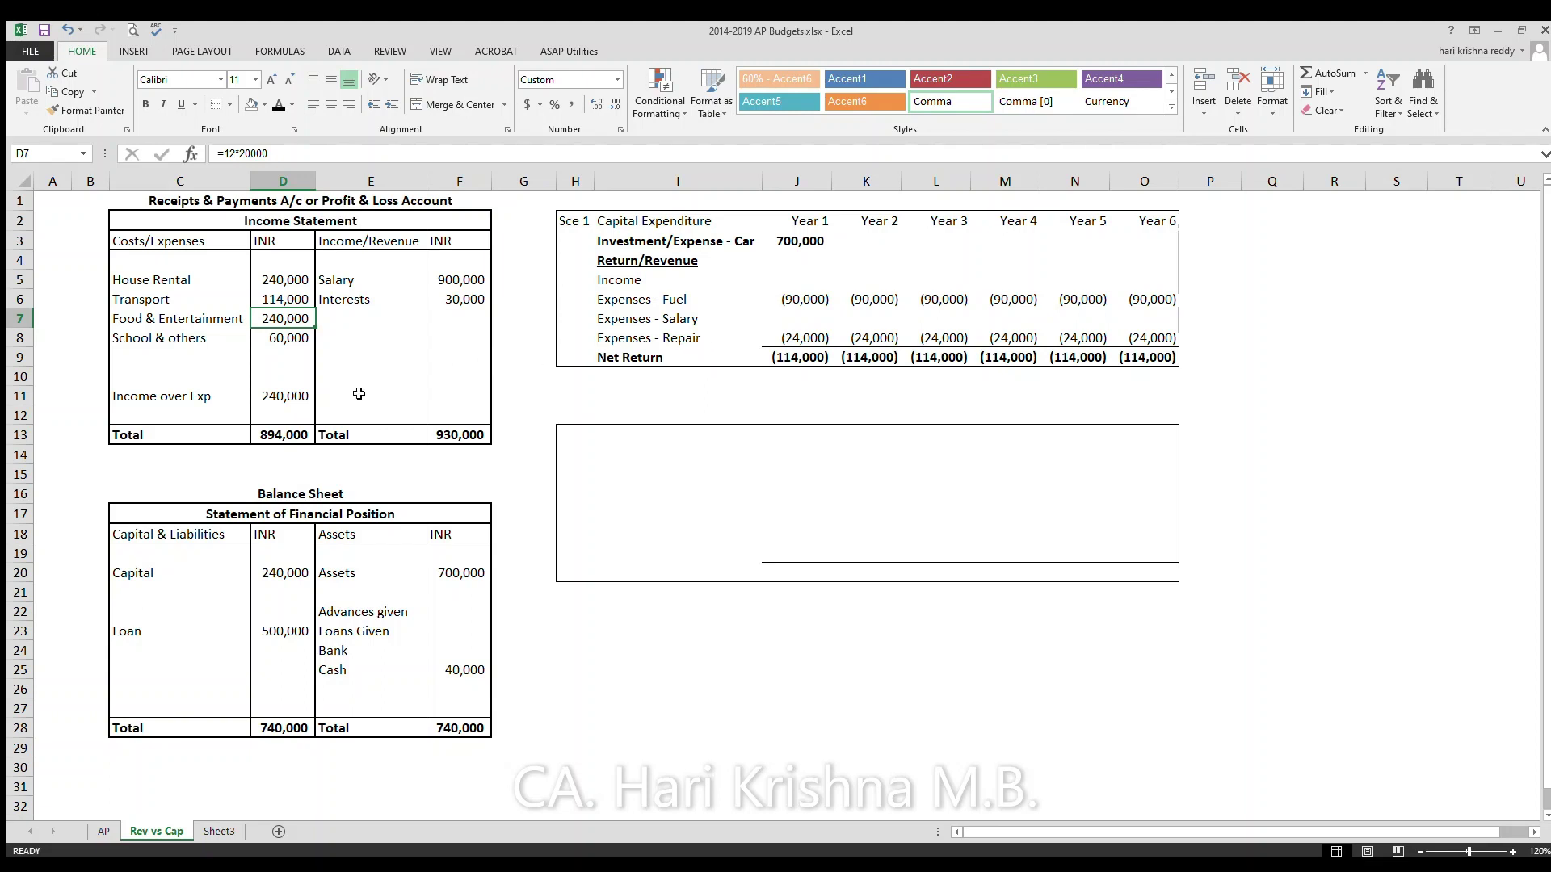
Set the Income over Exp amount in D11 to 276000
click(278, 402)
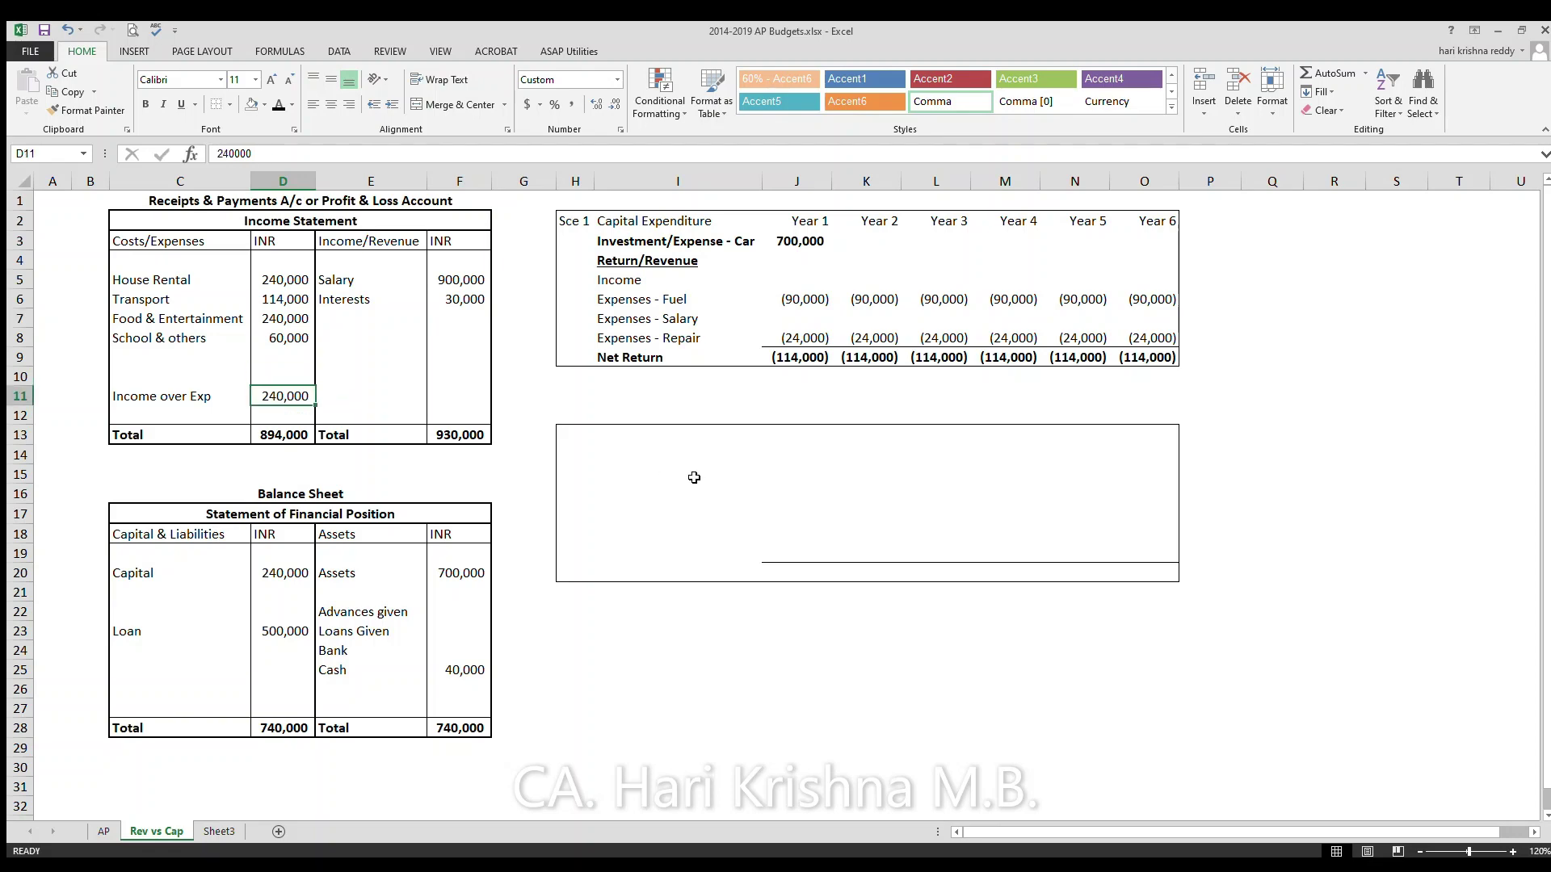
key(Delete)
text(256000)
key(Return)
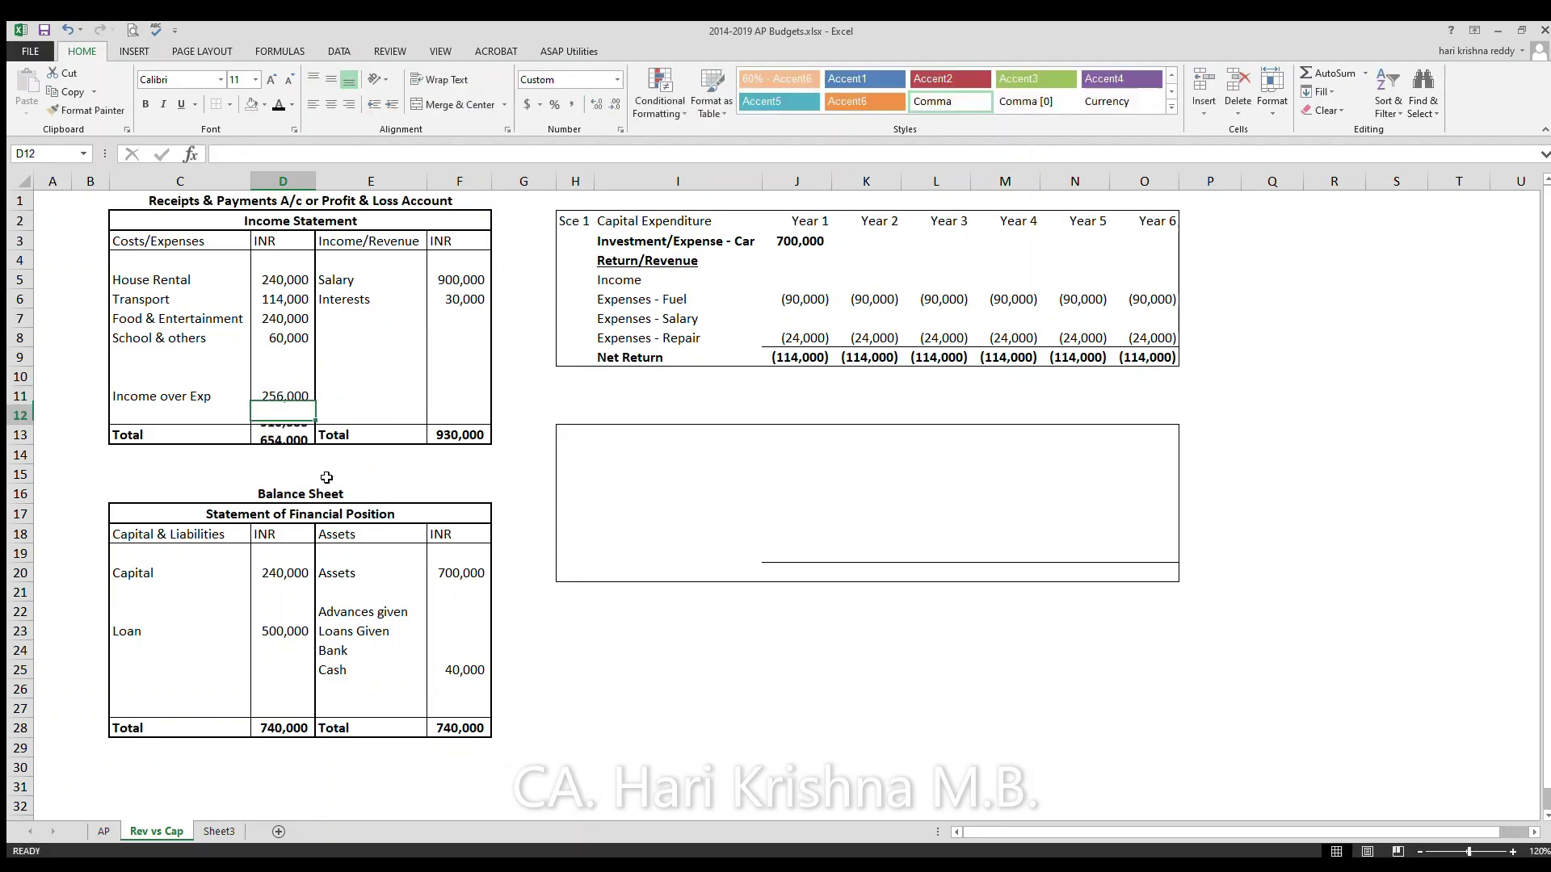
key(Up)
text(276000)
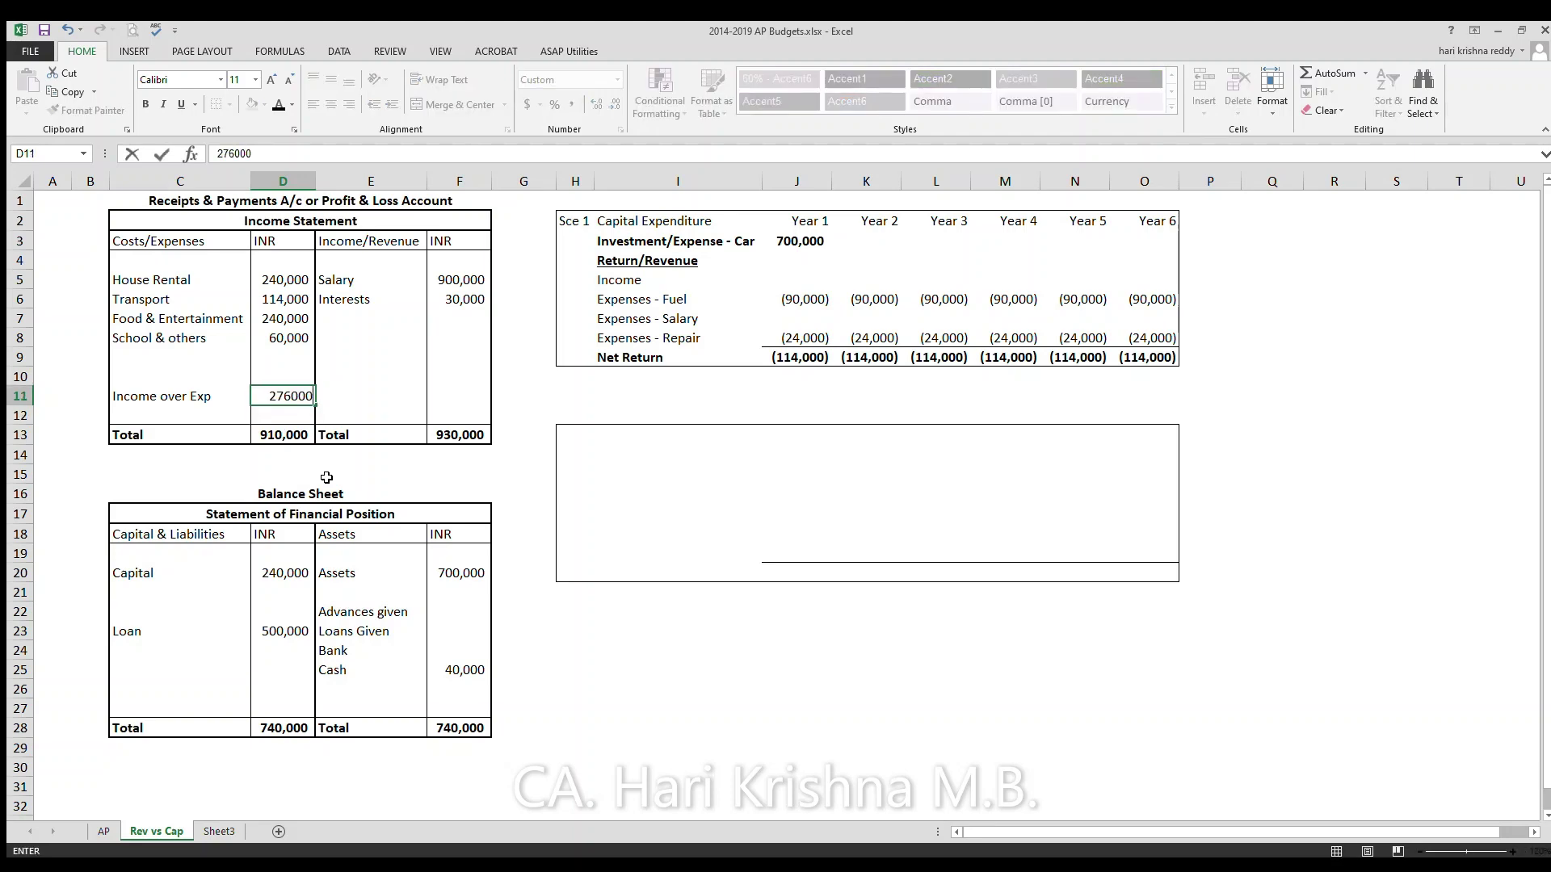
key(ctrl+Return)
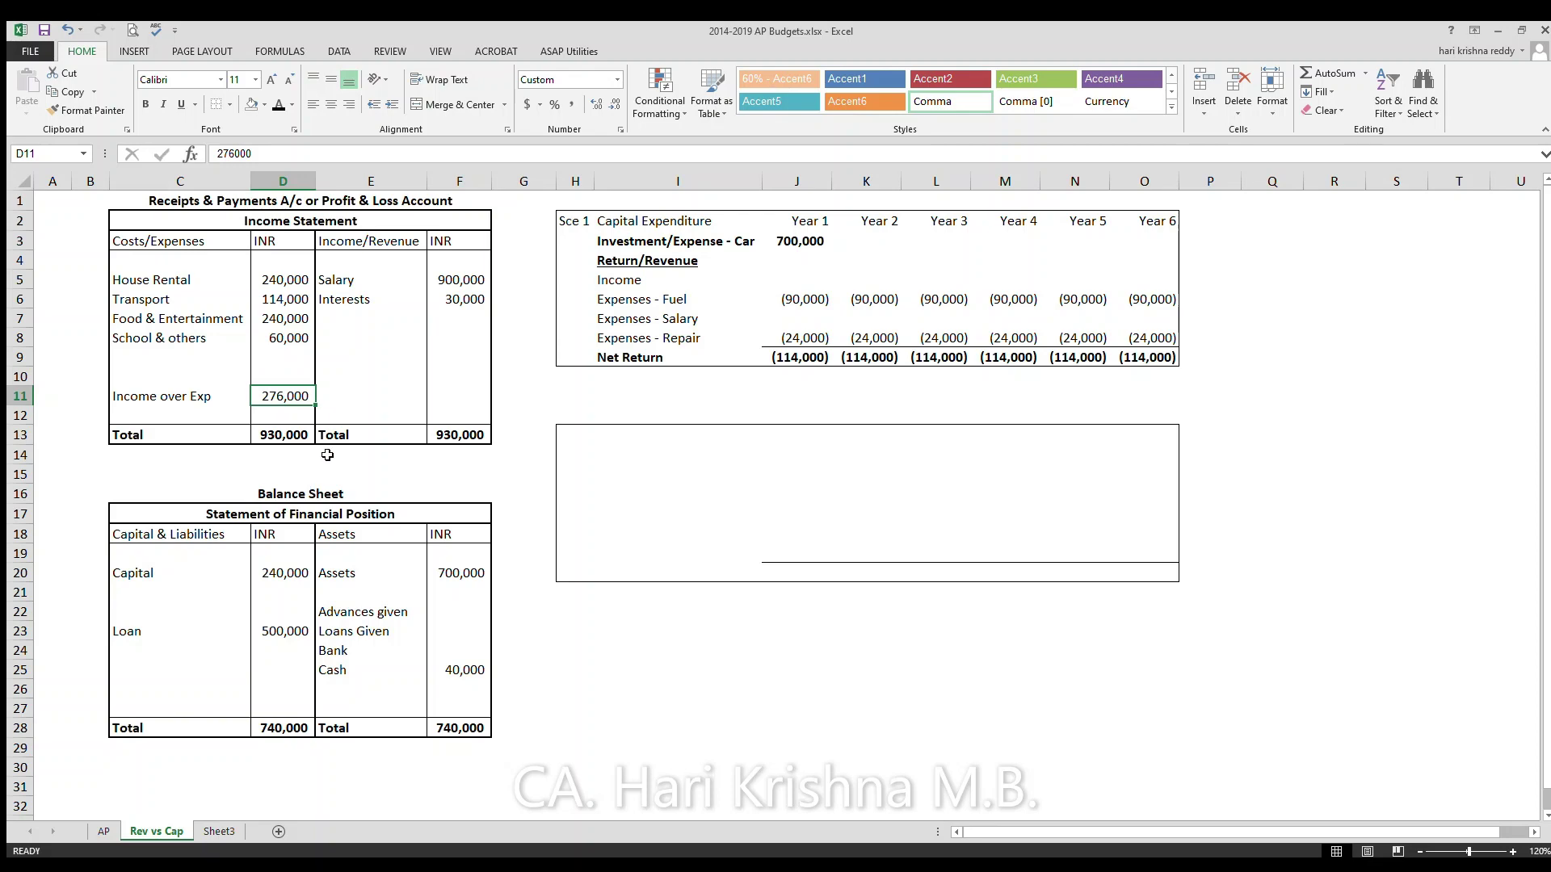
Calculate Income over Exp in D11 as the F13 total minus the listed expenses with =sum(F13)-sum(D5:D8)
text(=sum()
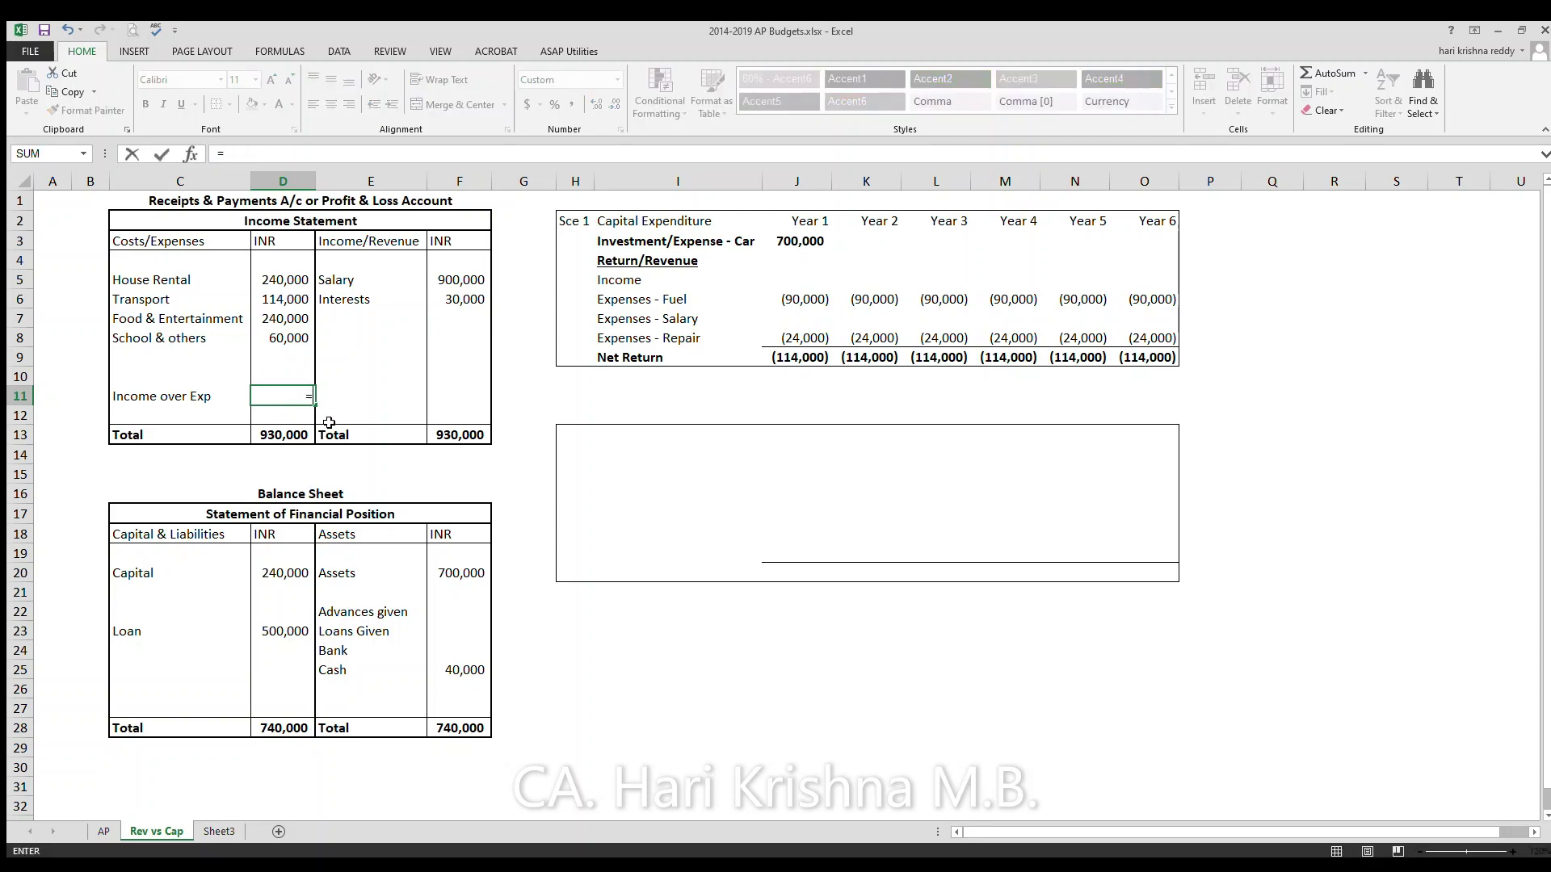
click(455, 436)
text()-sum()
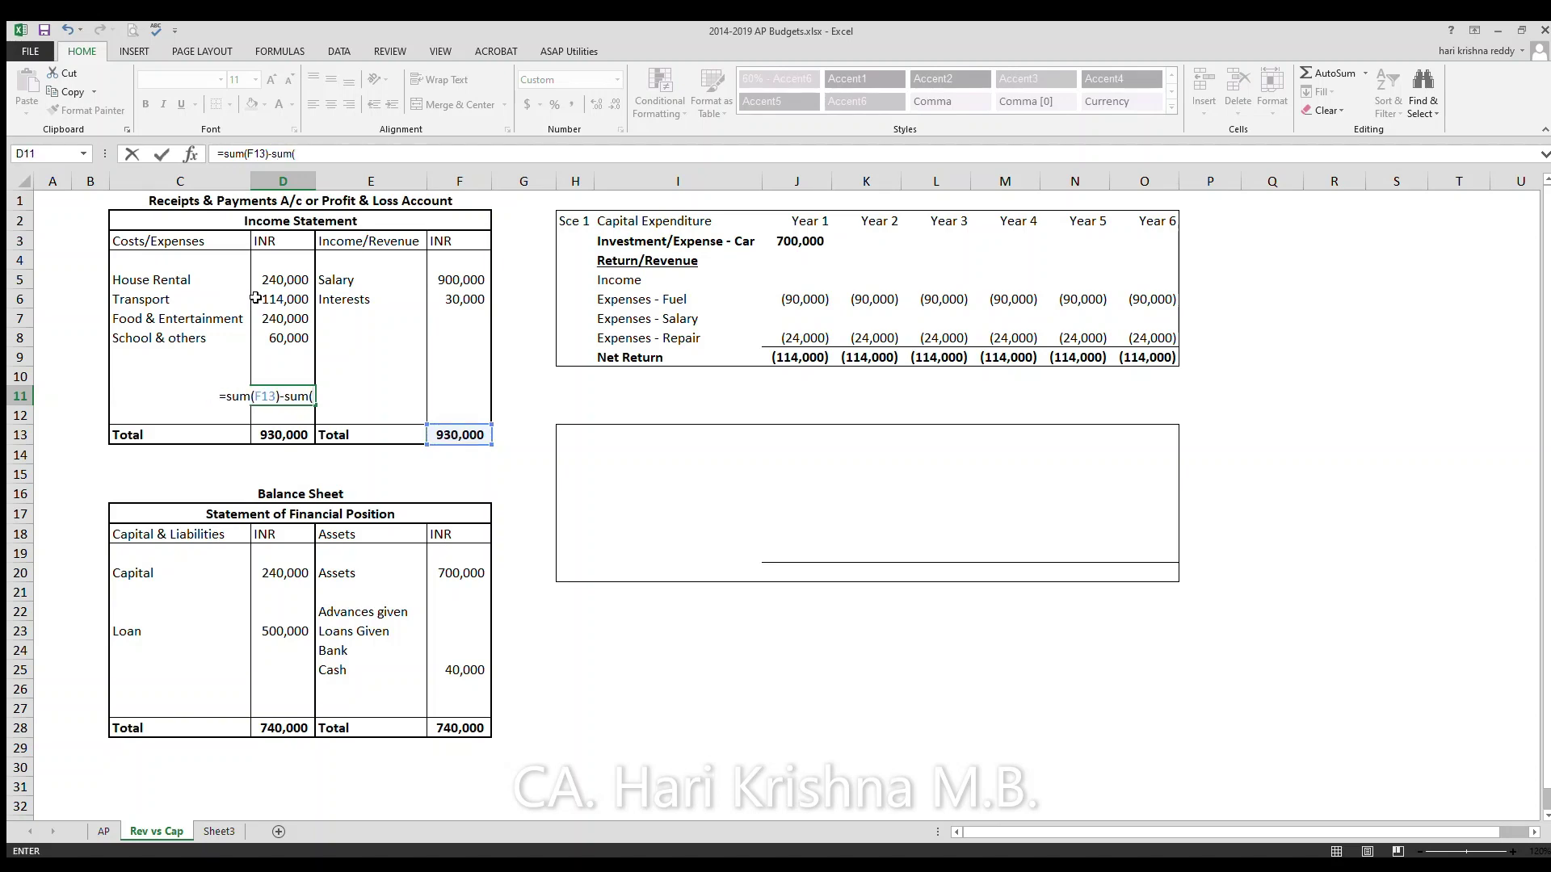
drag(283, 279, 280, 334)
text())
key(Return)
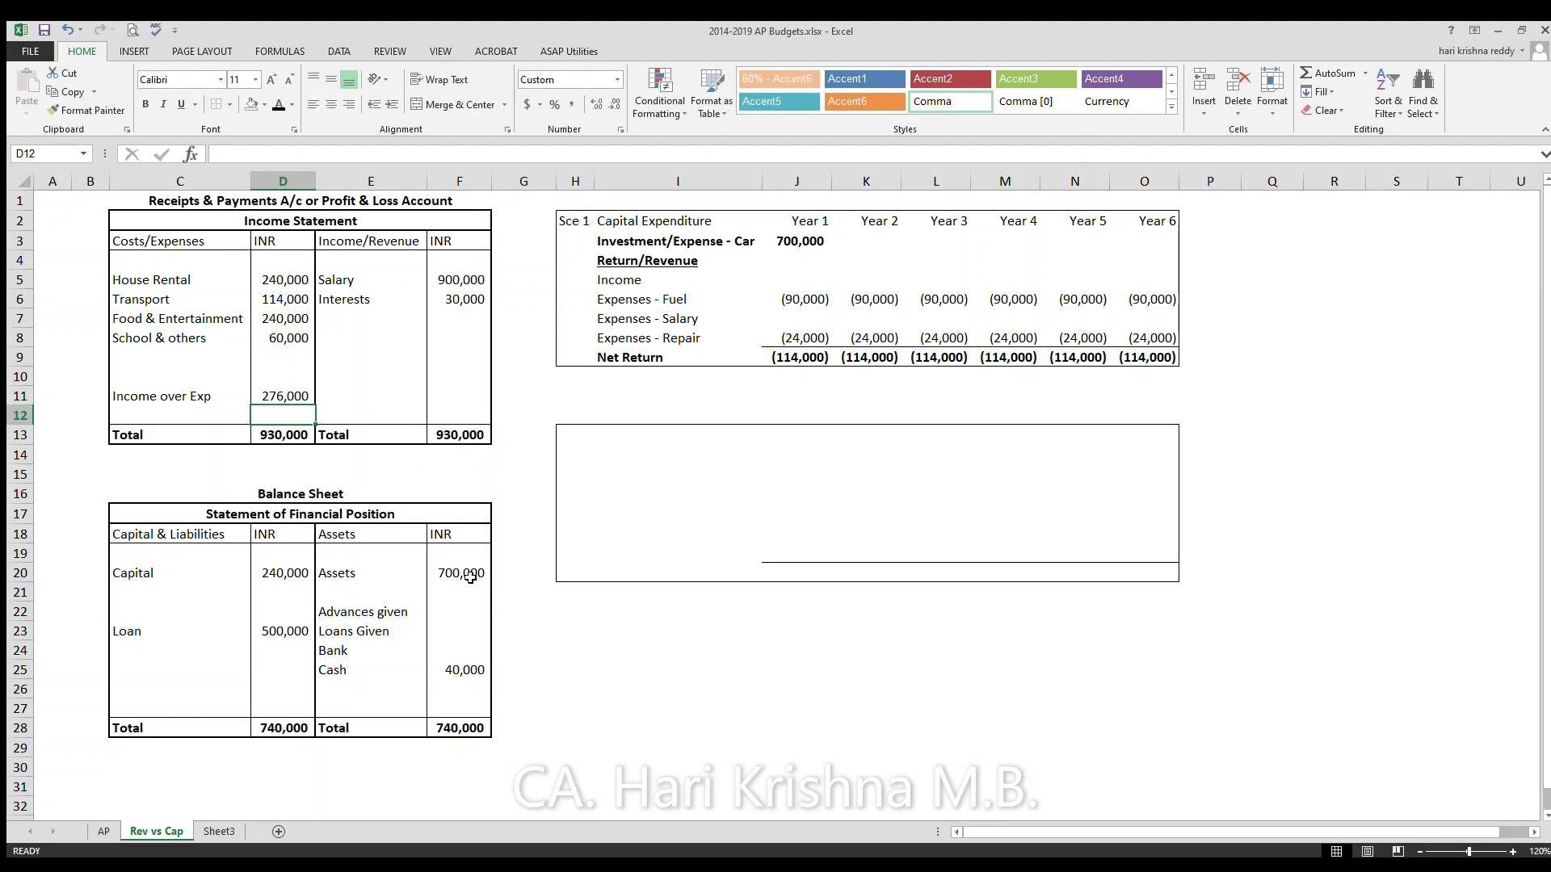
Enter the car's cost of 700000 in J24 and format J24:J26 with thousands separators and no decimals
click(471, 576)
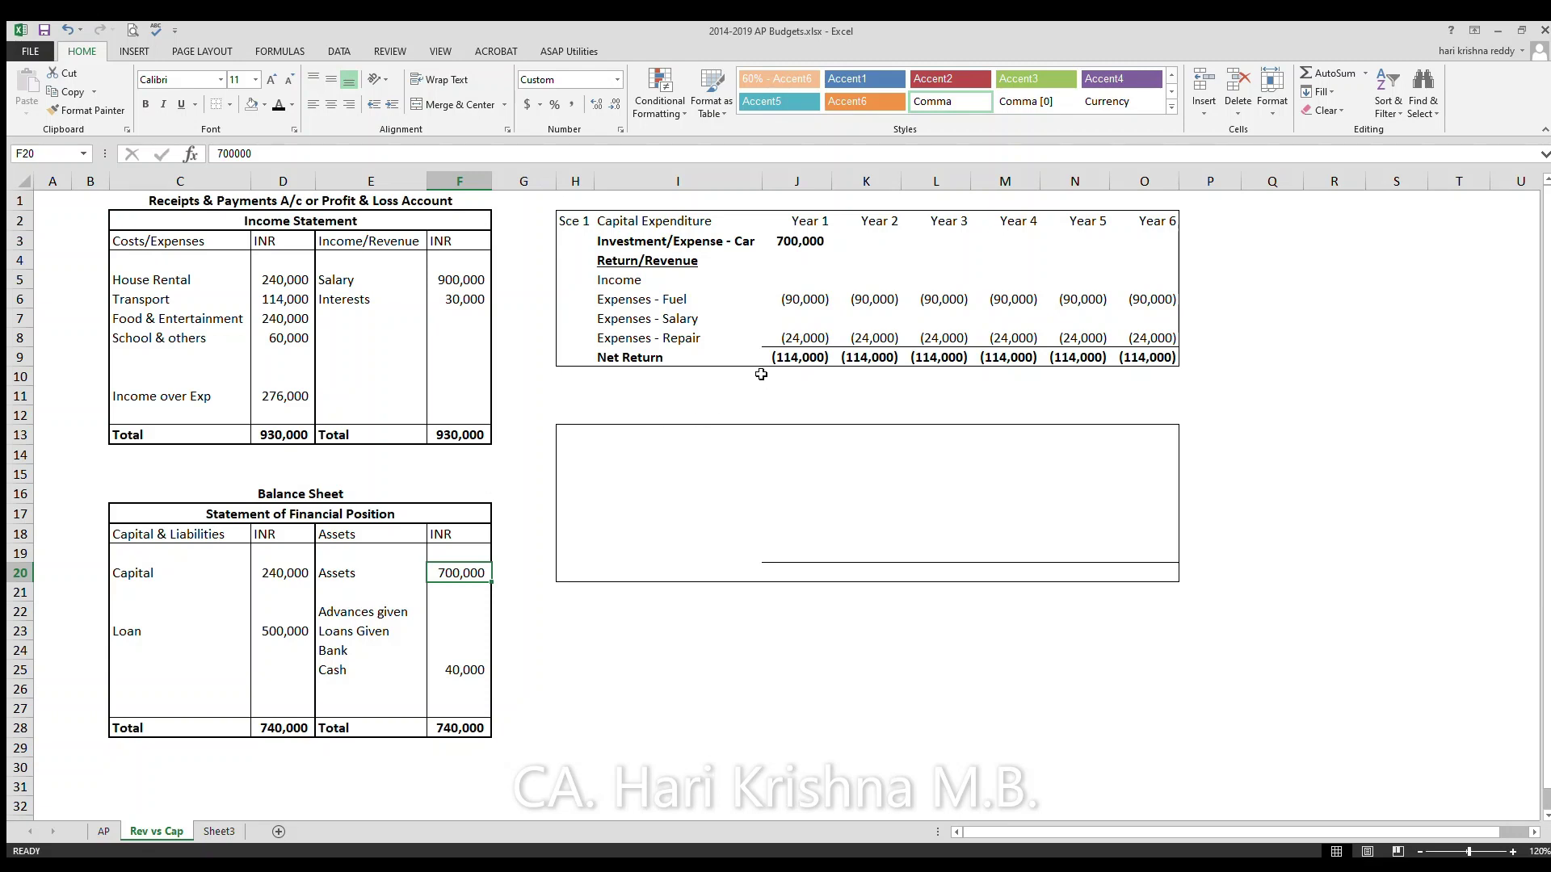
click(794, 650)
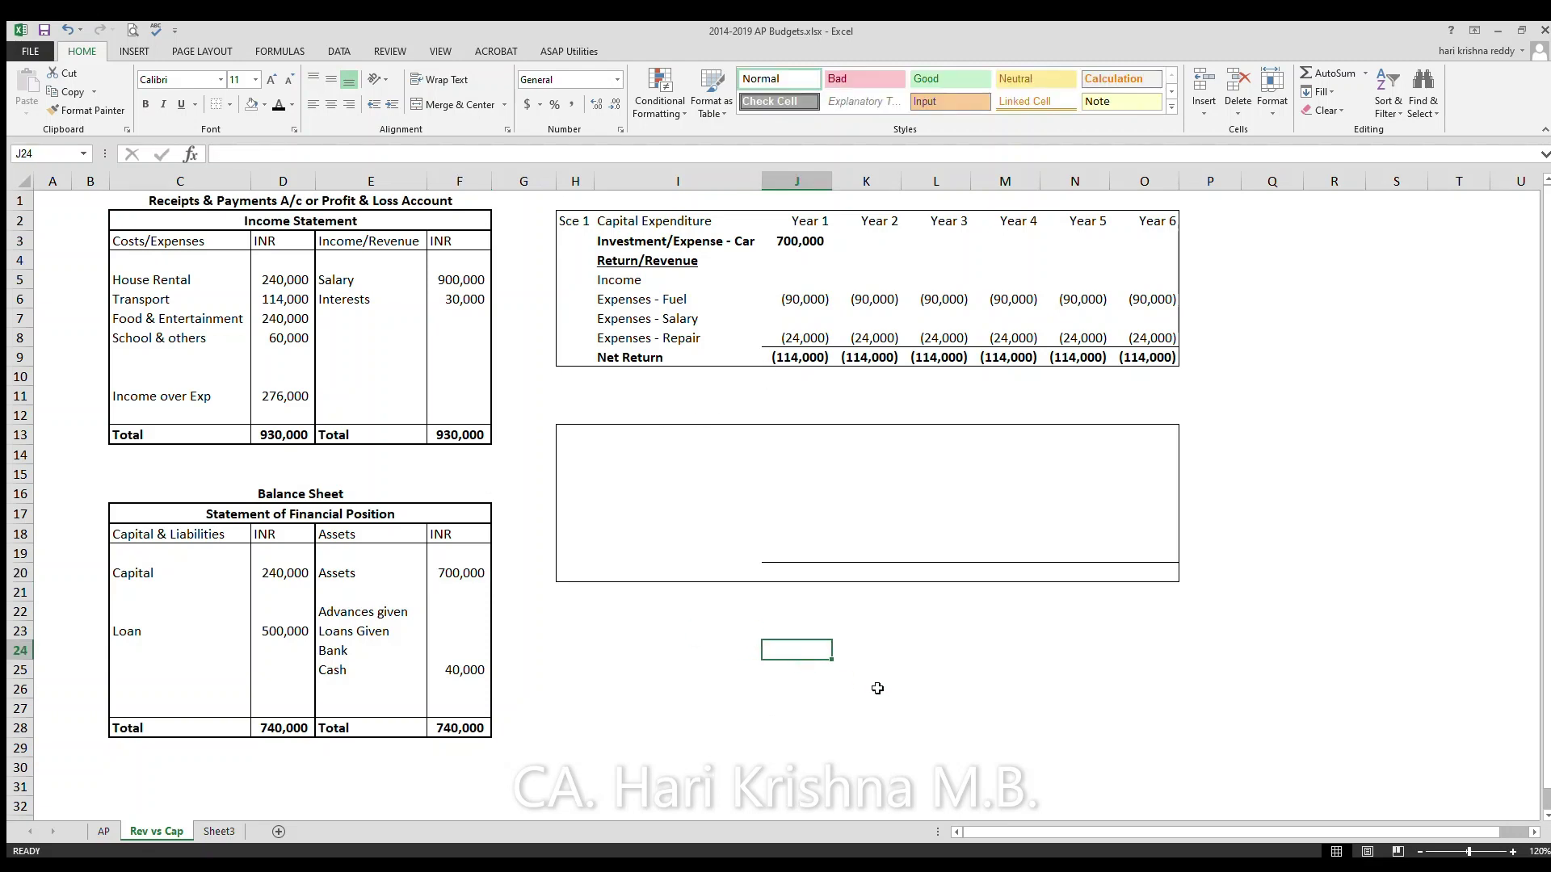
text(700000)
key(Return)
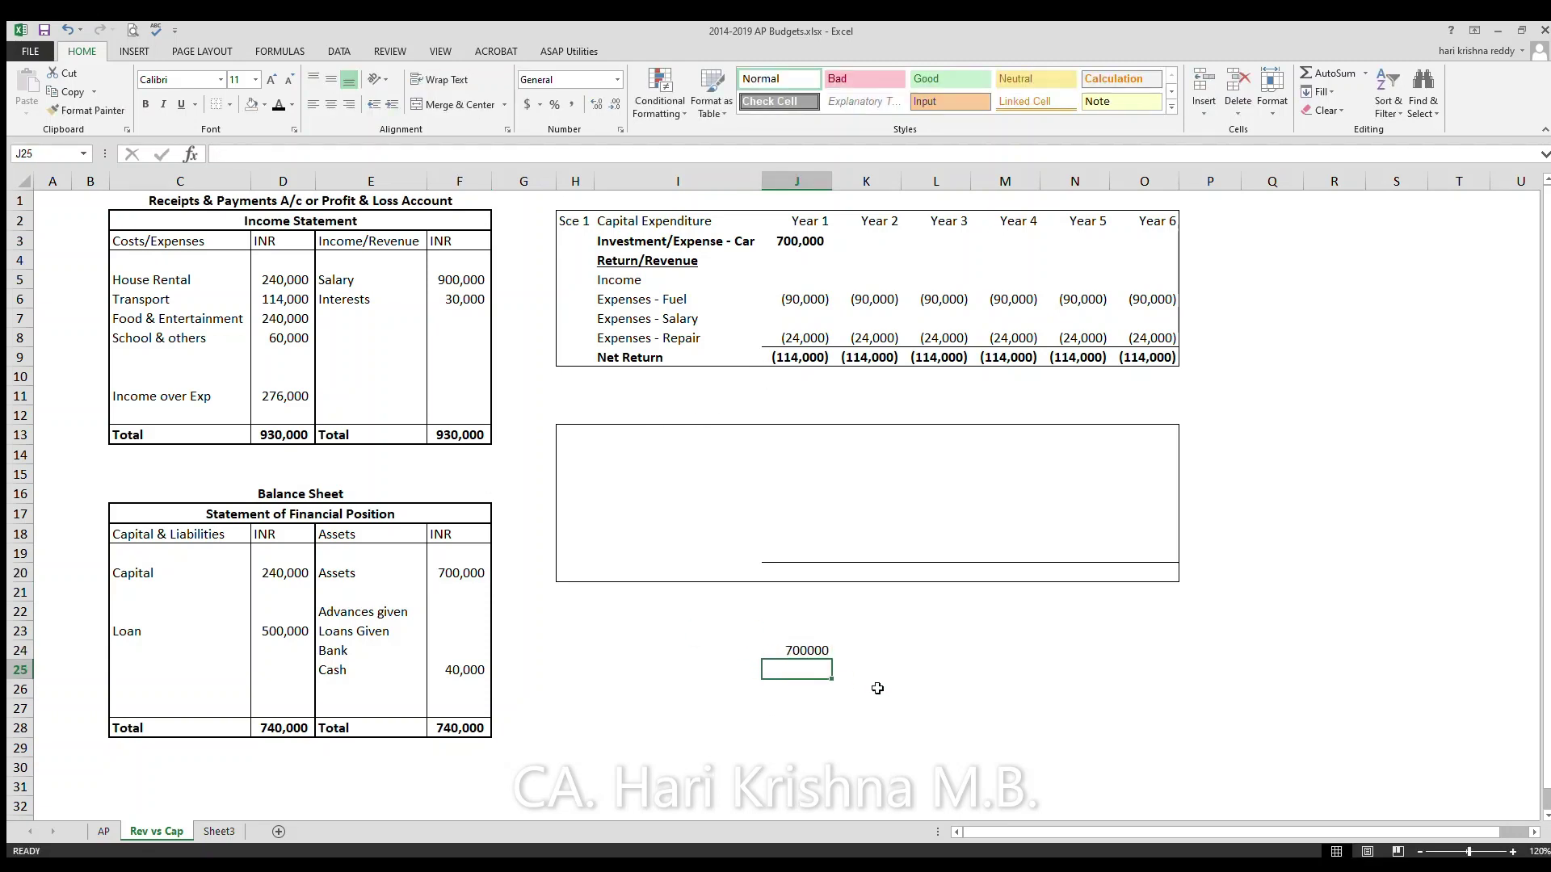
key(Up)
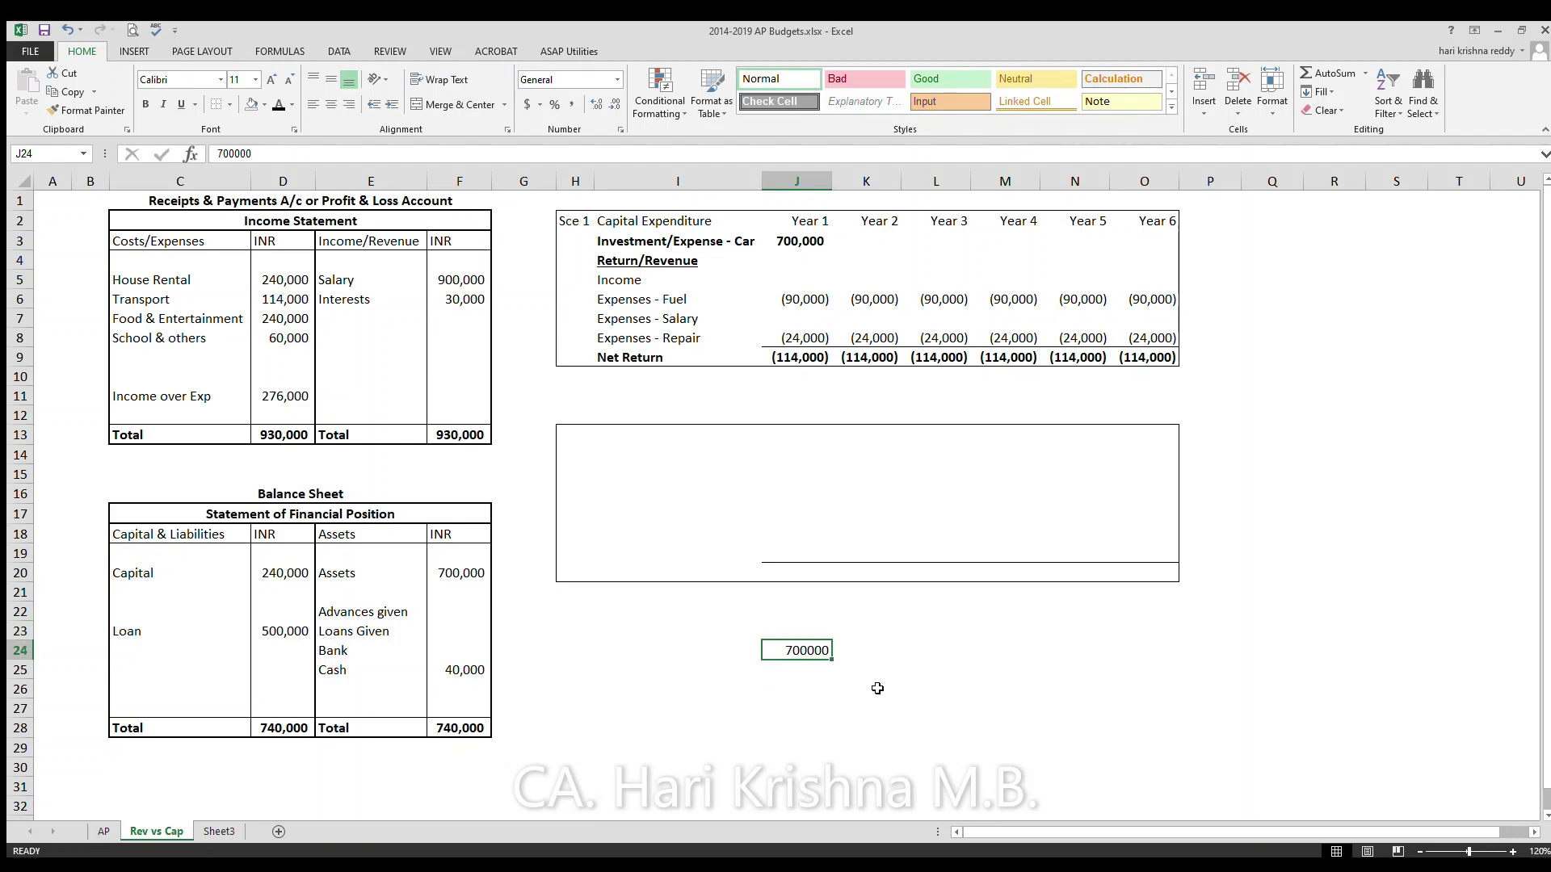
drag(800, 654, 808, 695)
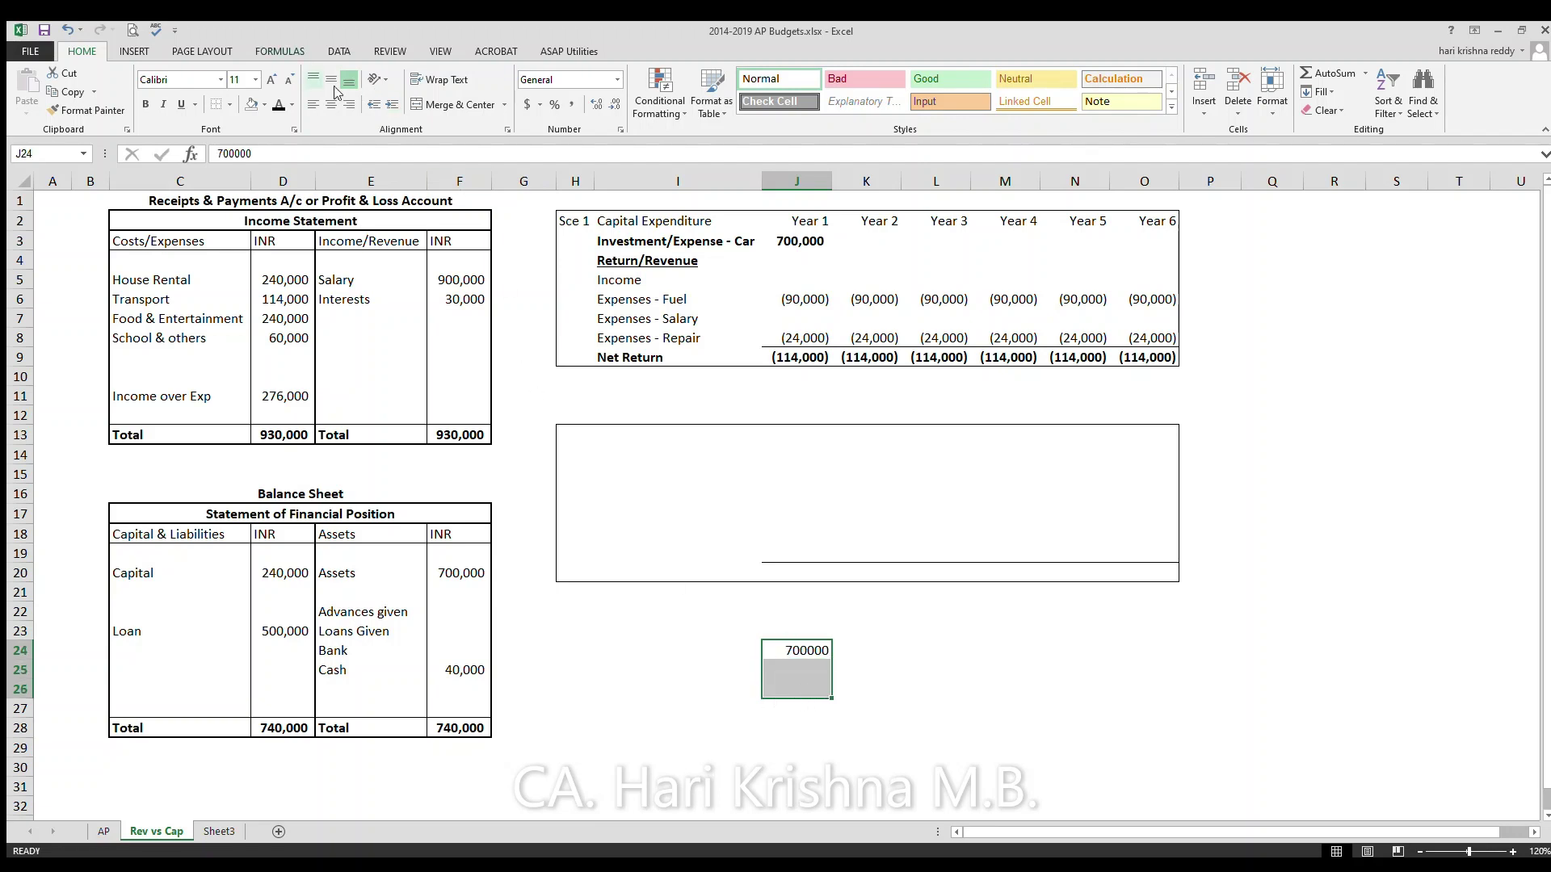
click(571, 105)
click(612, 107)
click(612, 107)
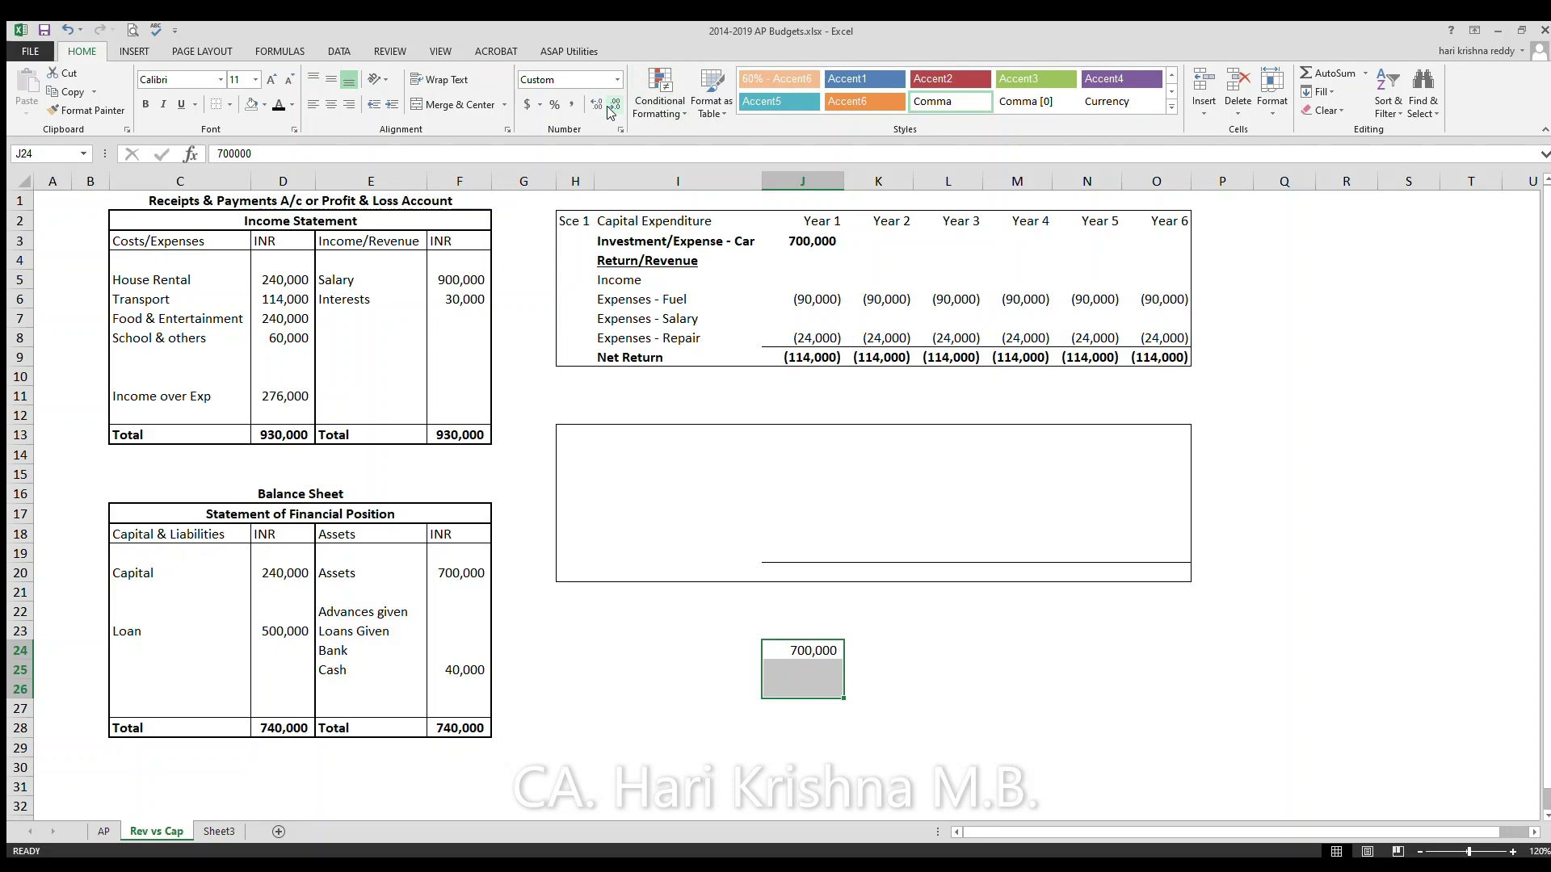
Enter the comparison amount 650000 in J25, below the car's cost
click(731, 669)
click(825, 681)
text(35000)
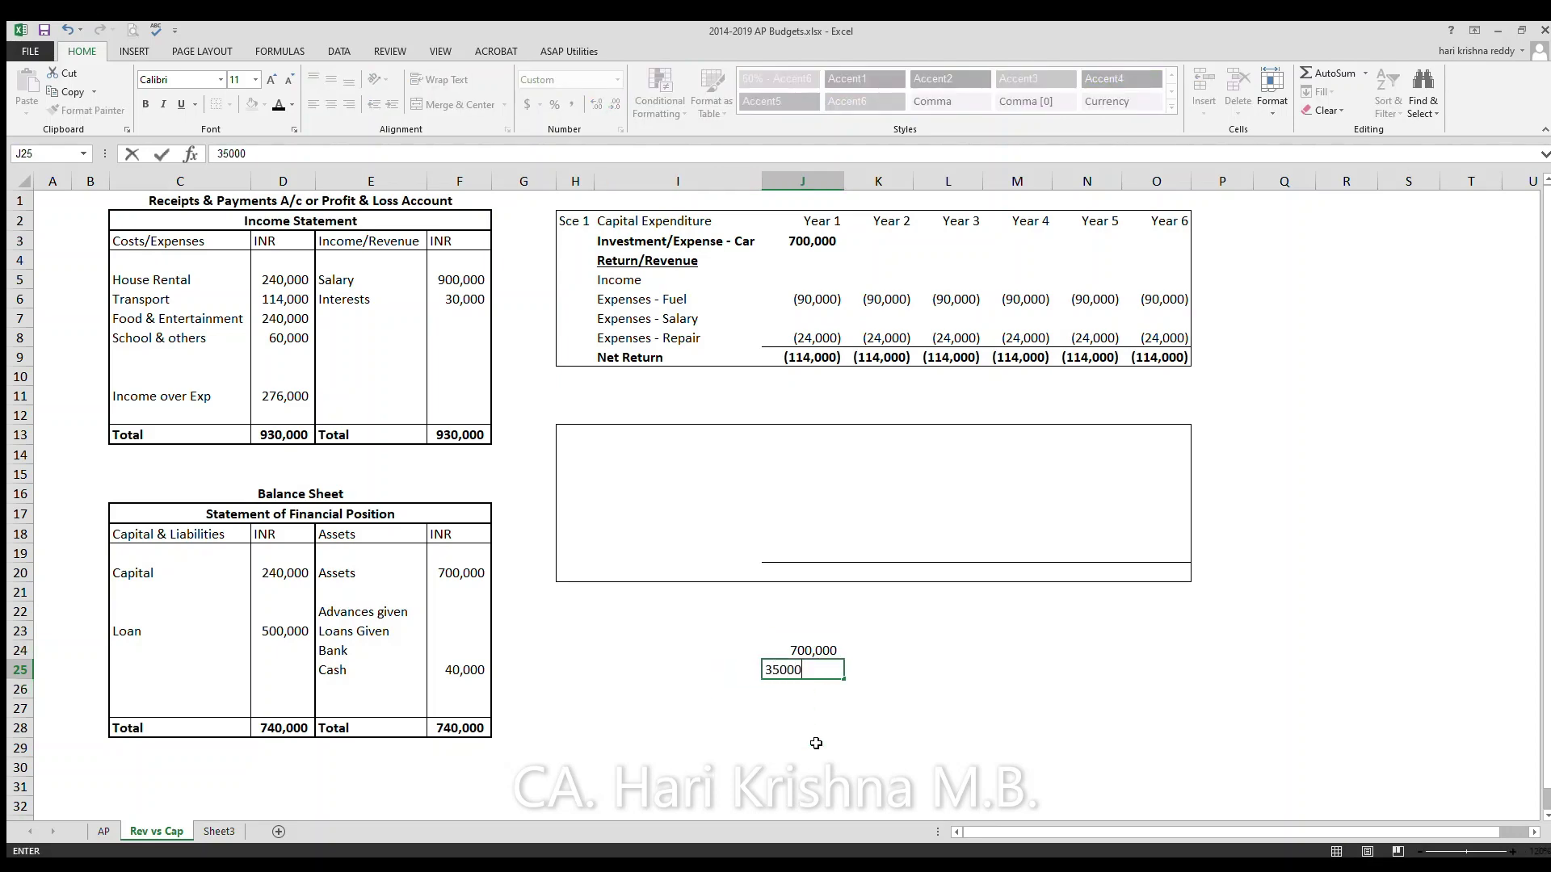
key(Escape)
text(650000)
key(Return)
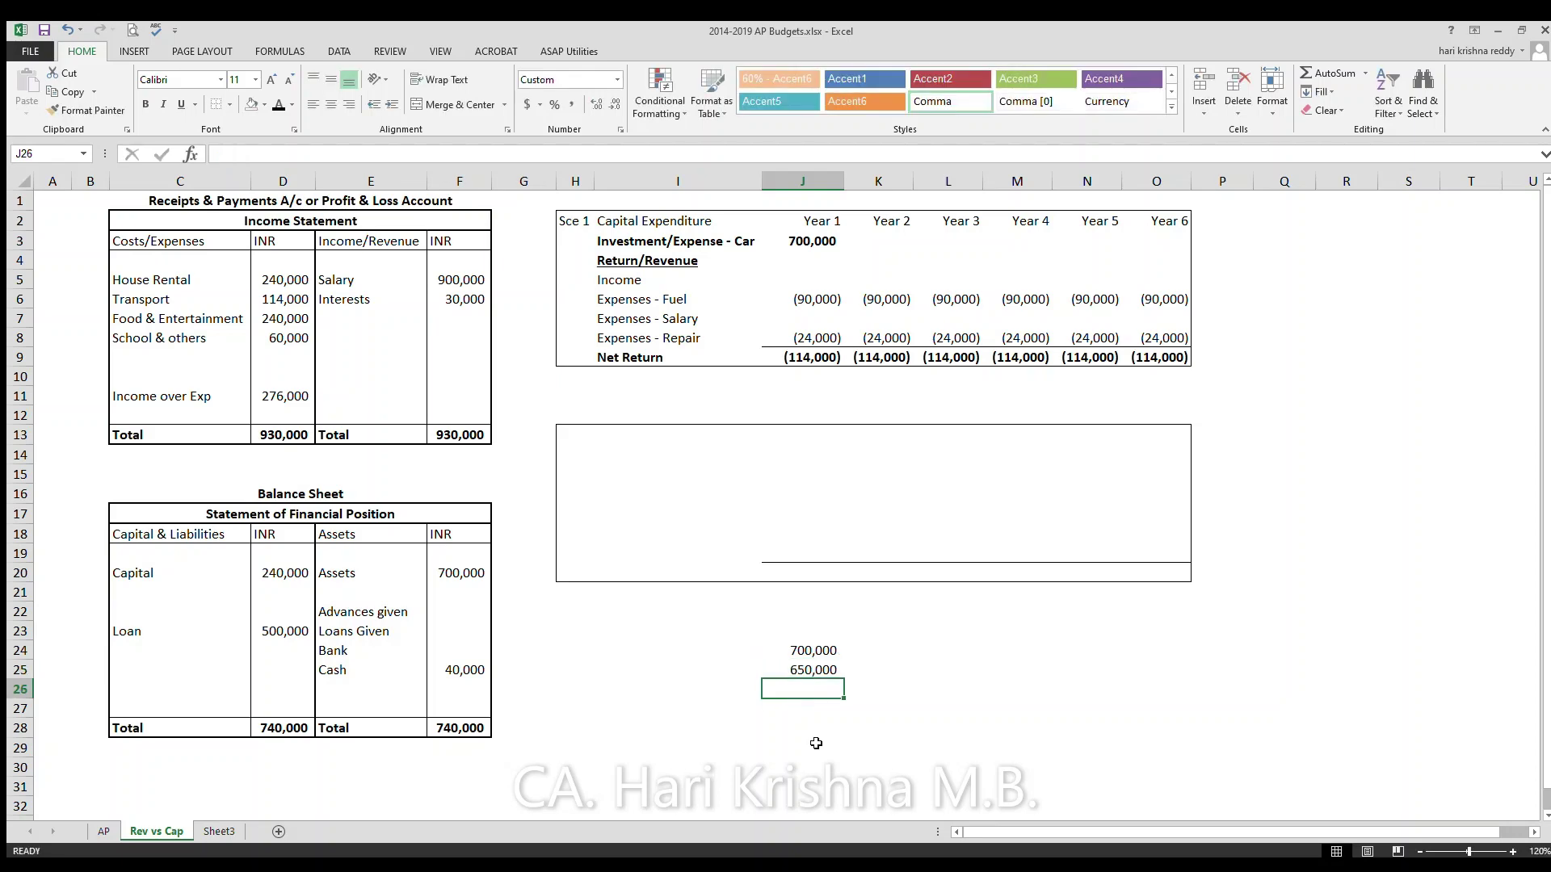
Calculate the difference in J26 with =J24-J25 and make it bold
text(=)
key(Up)
key(Up)
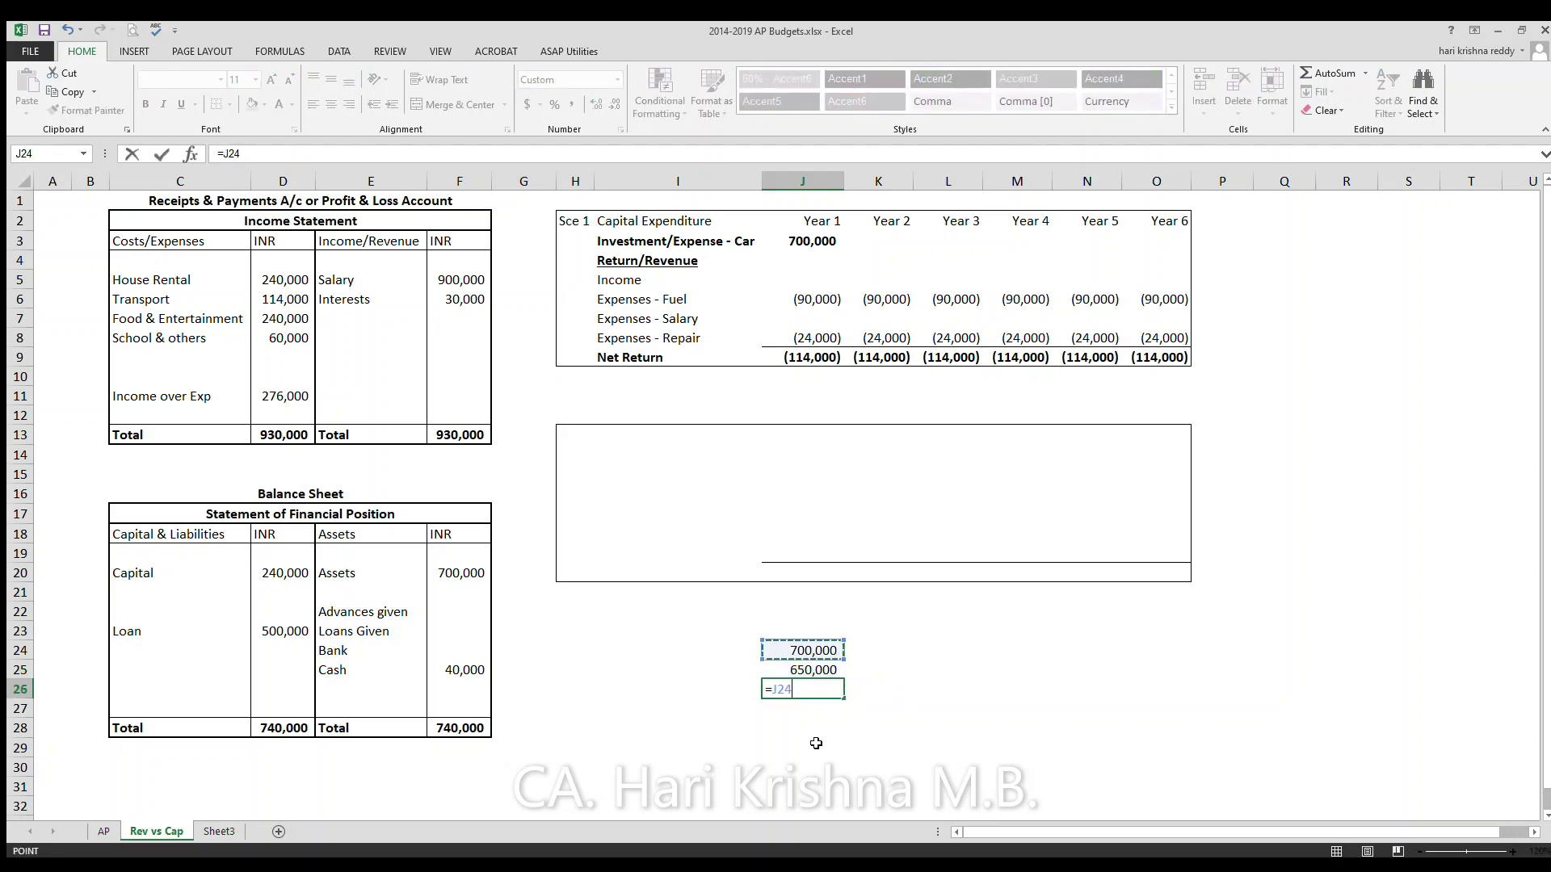
text(-)
key(Up)
key(Return)
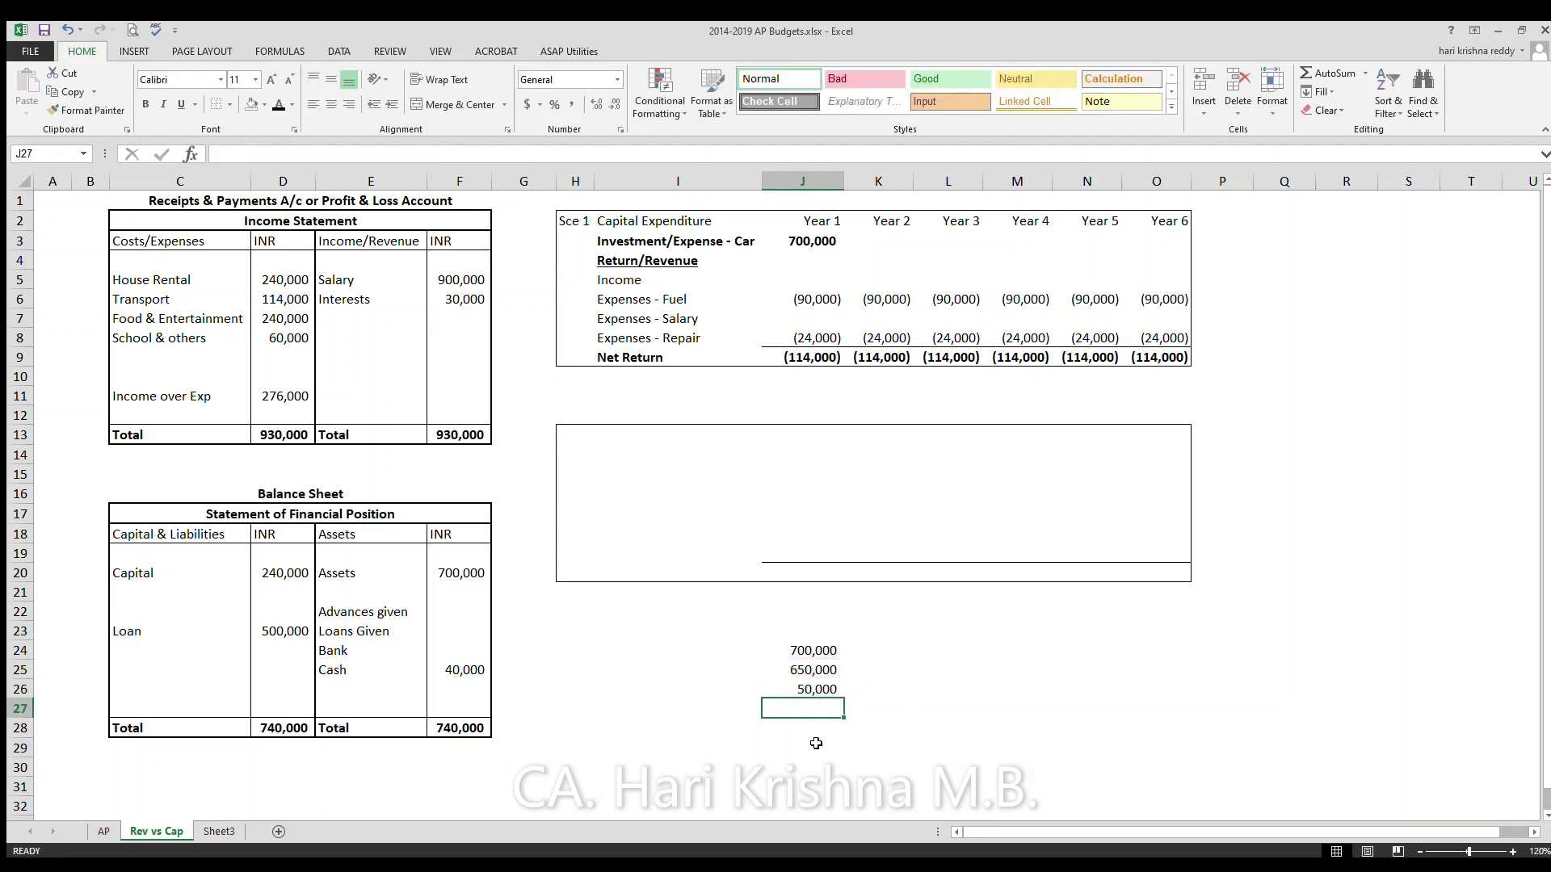
key(Up)
key(ctrl+b)
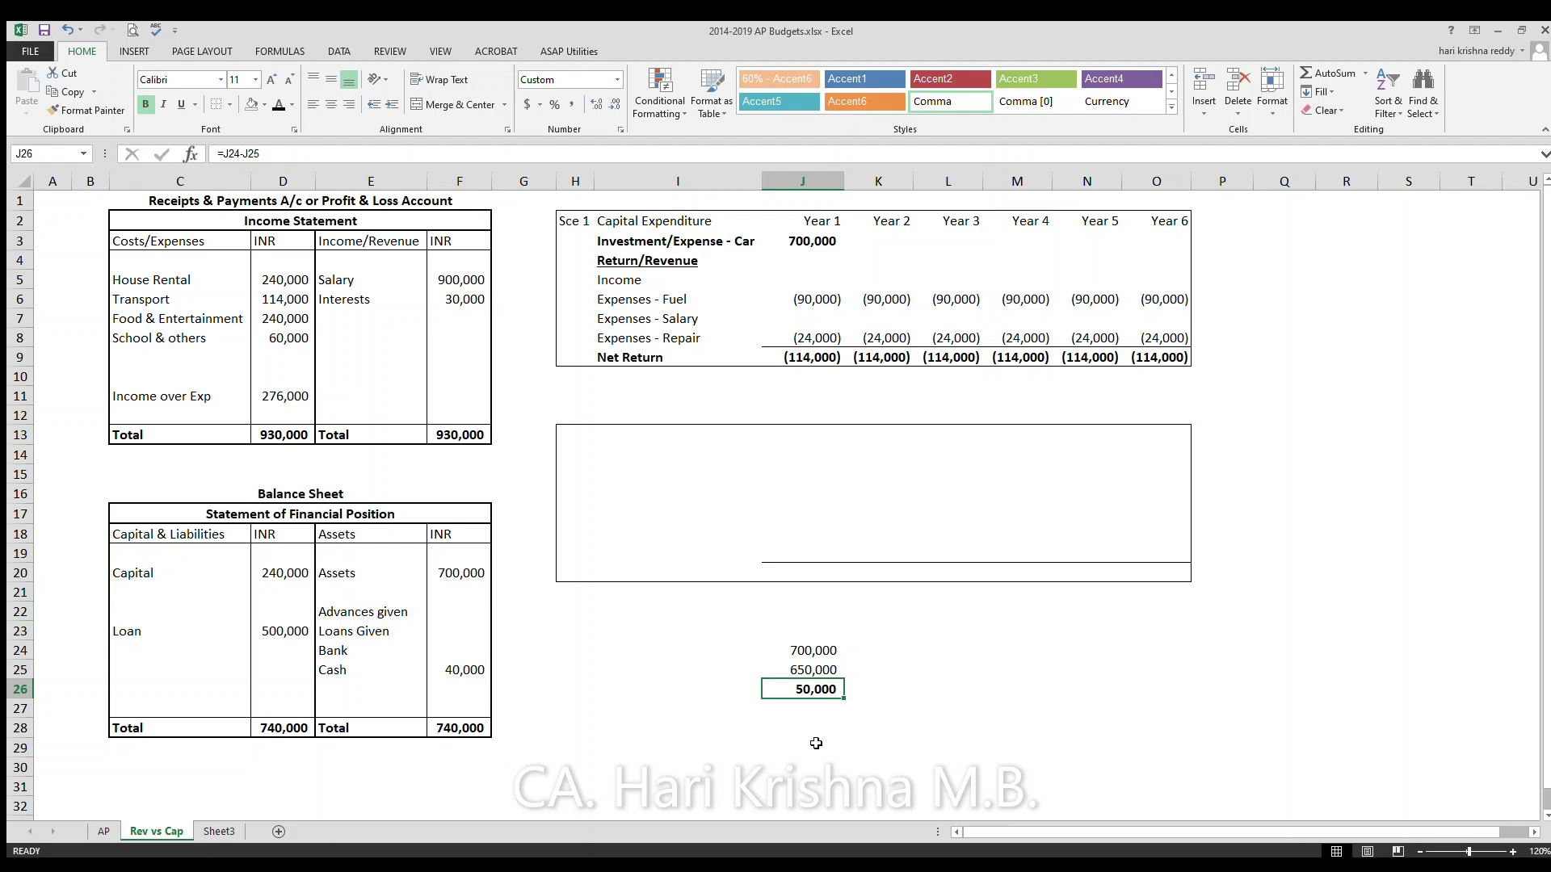
Calculate the reduced car value in K24 with the formula =J24*0.9
key(Up)
key(Up)
key(Right)
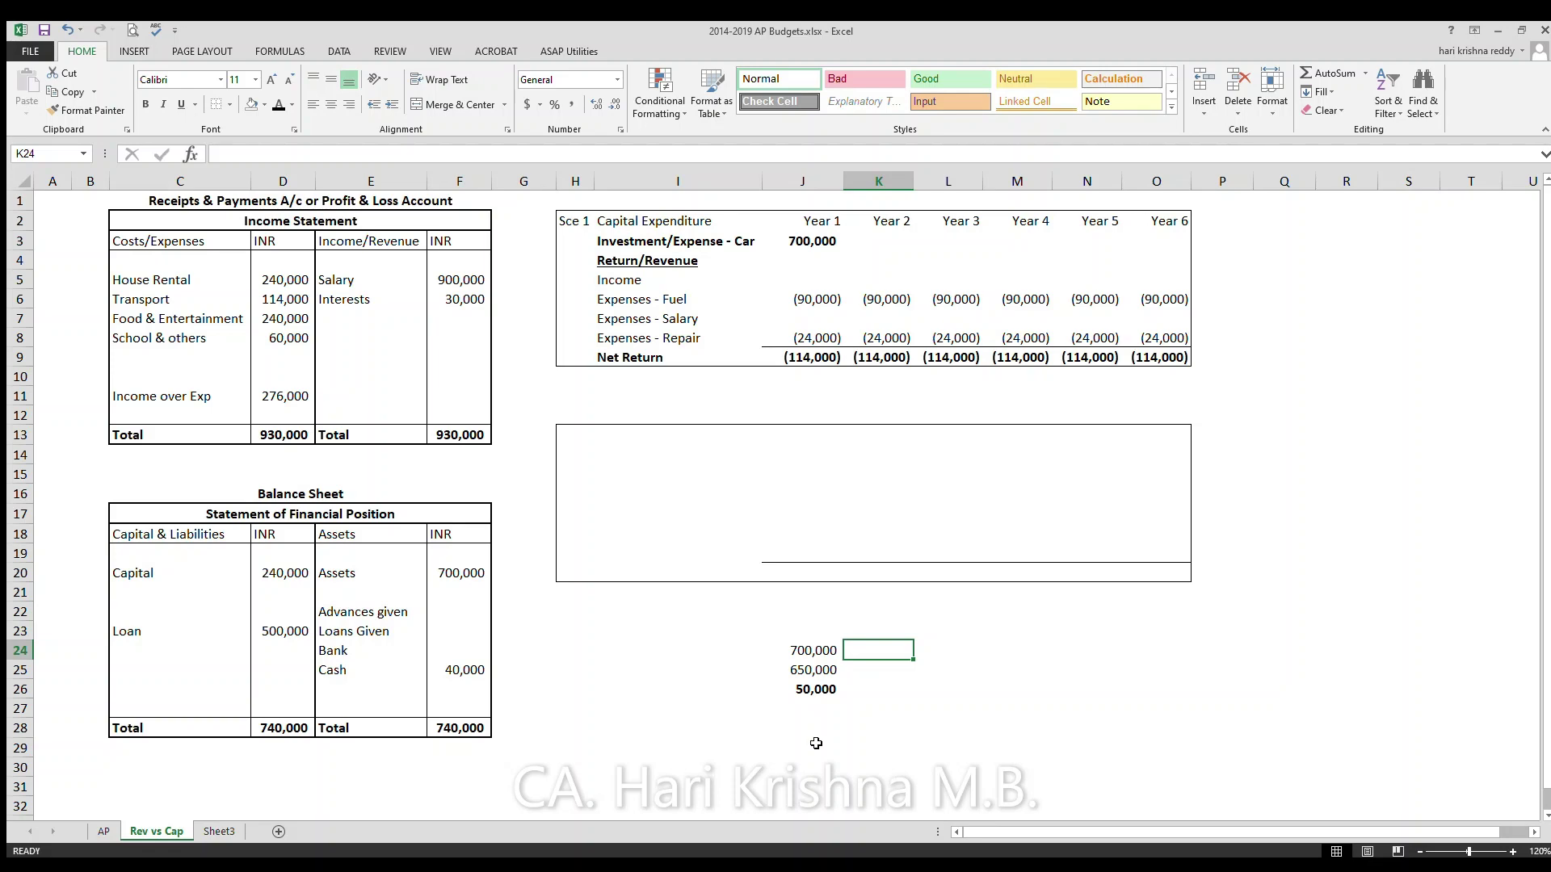
text(=)
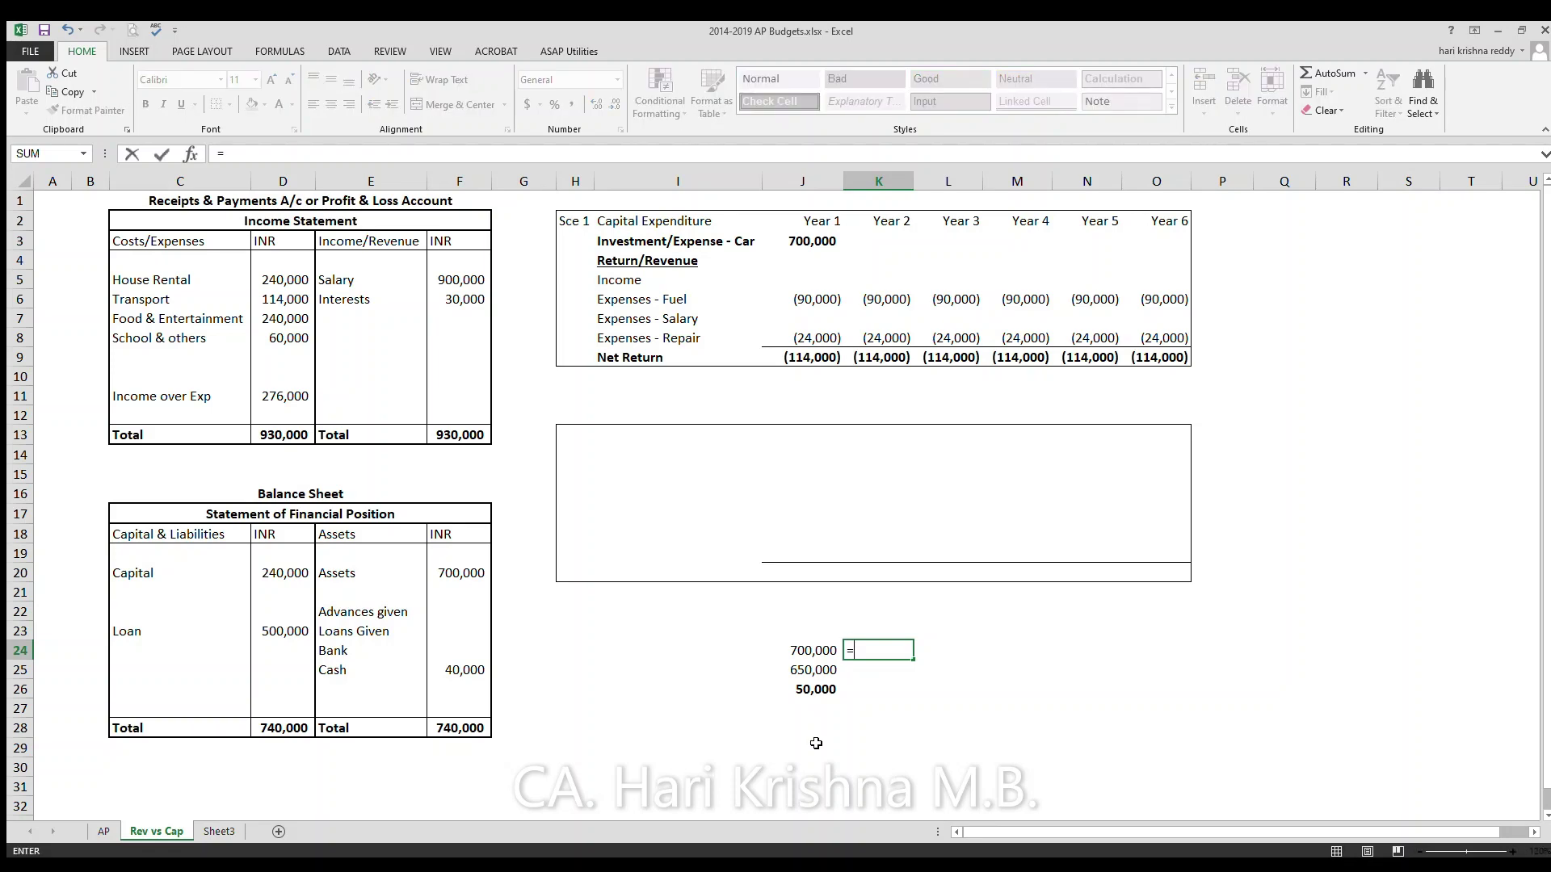
key(Left)
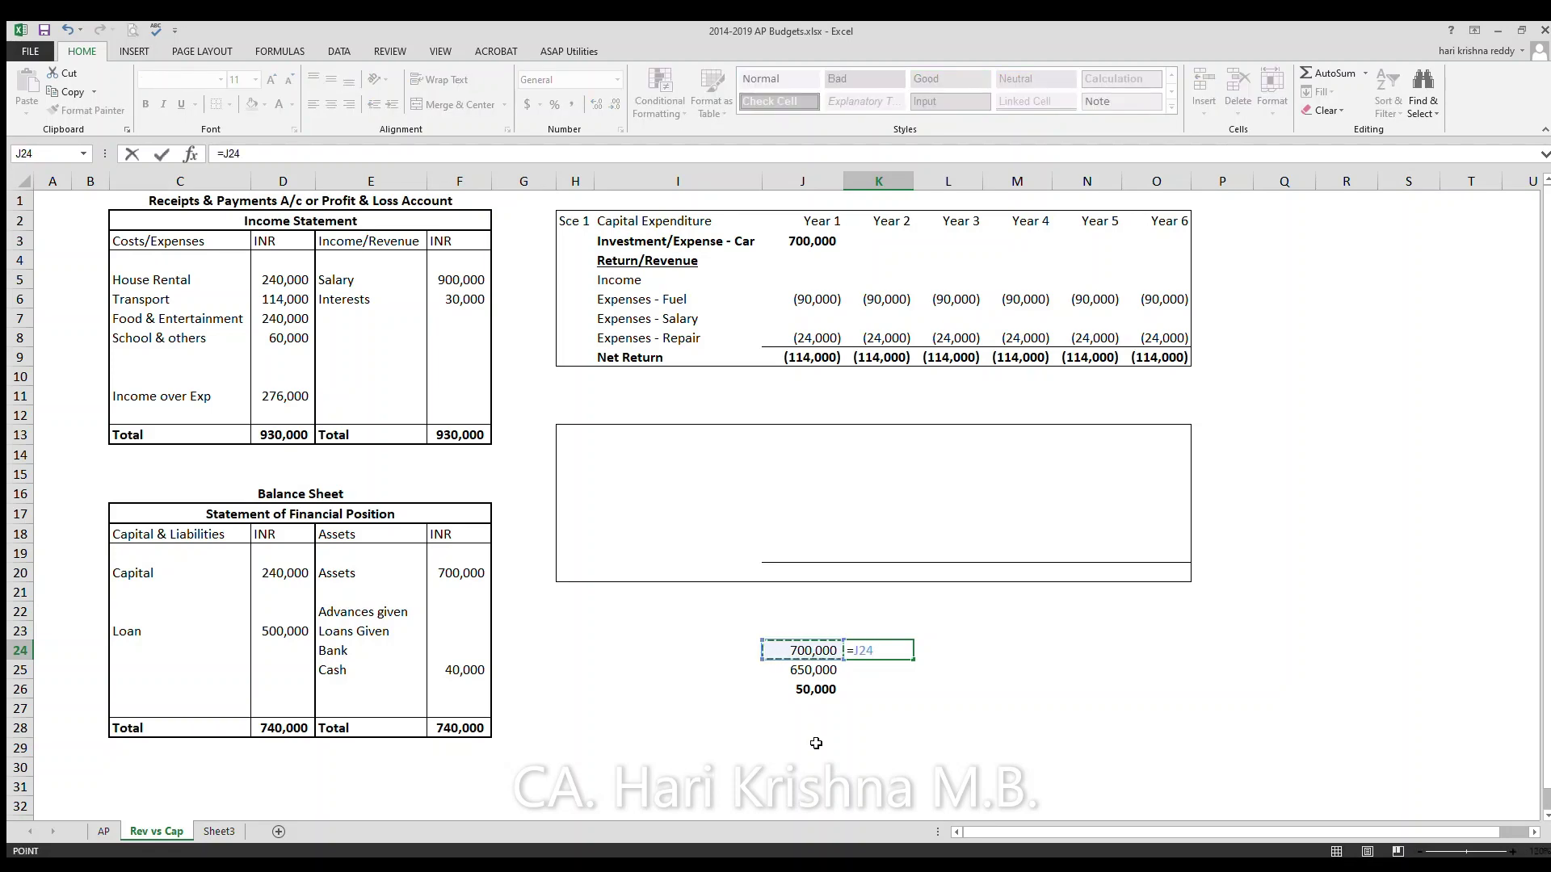
text(*10)
key(Return)
key(Up)
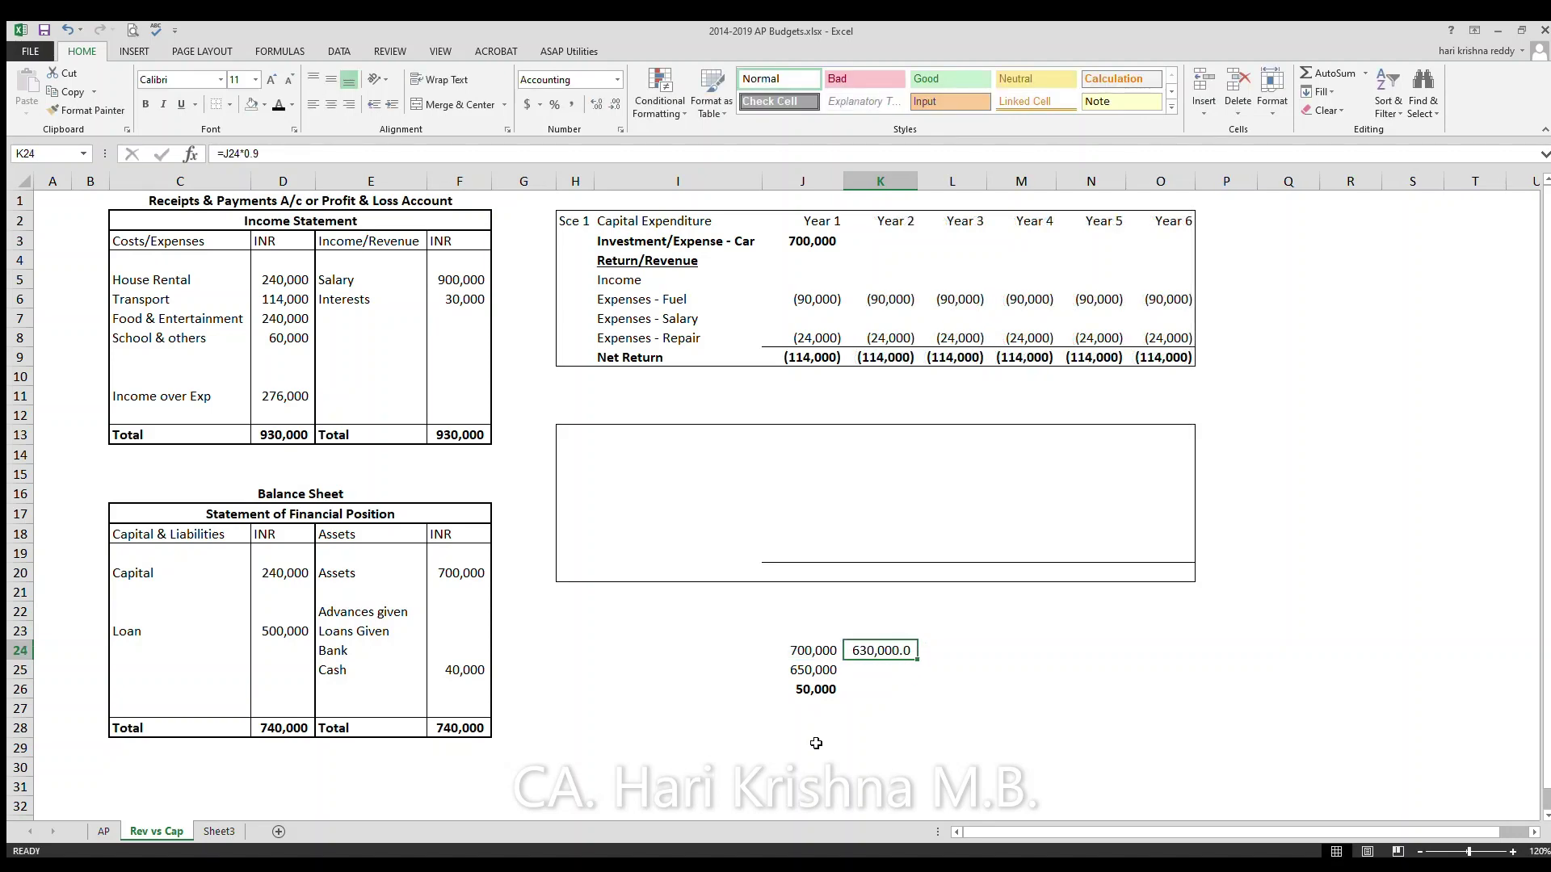
Enter 650000 in K25 and calculate the gain in K26 with =K25-K24
key(Down)
key(Left)
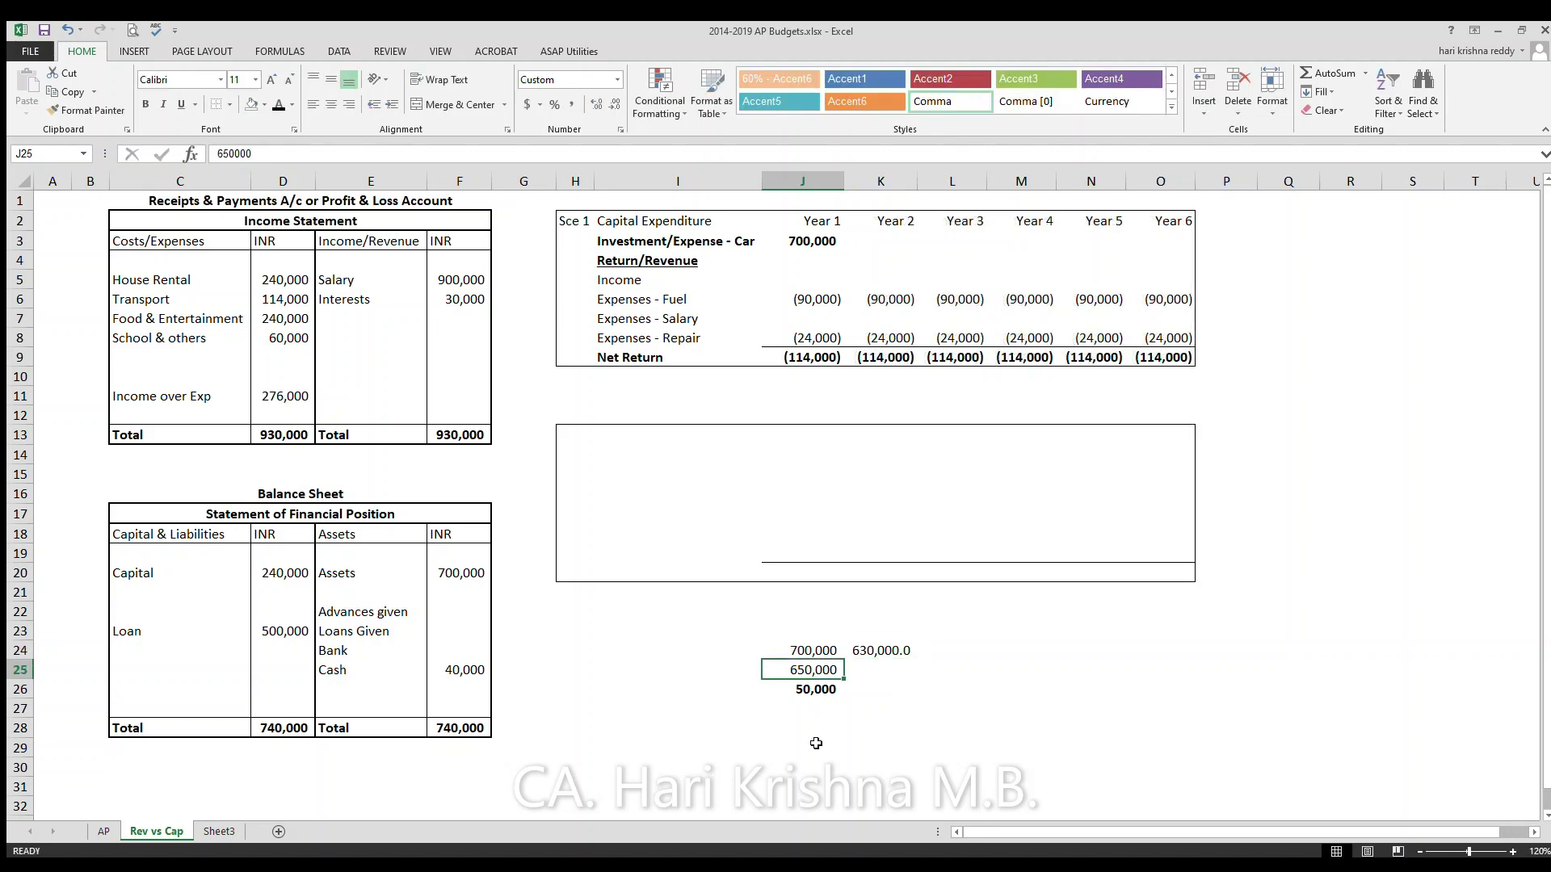
key(Right)
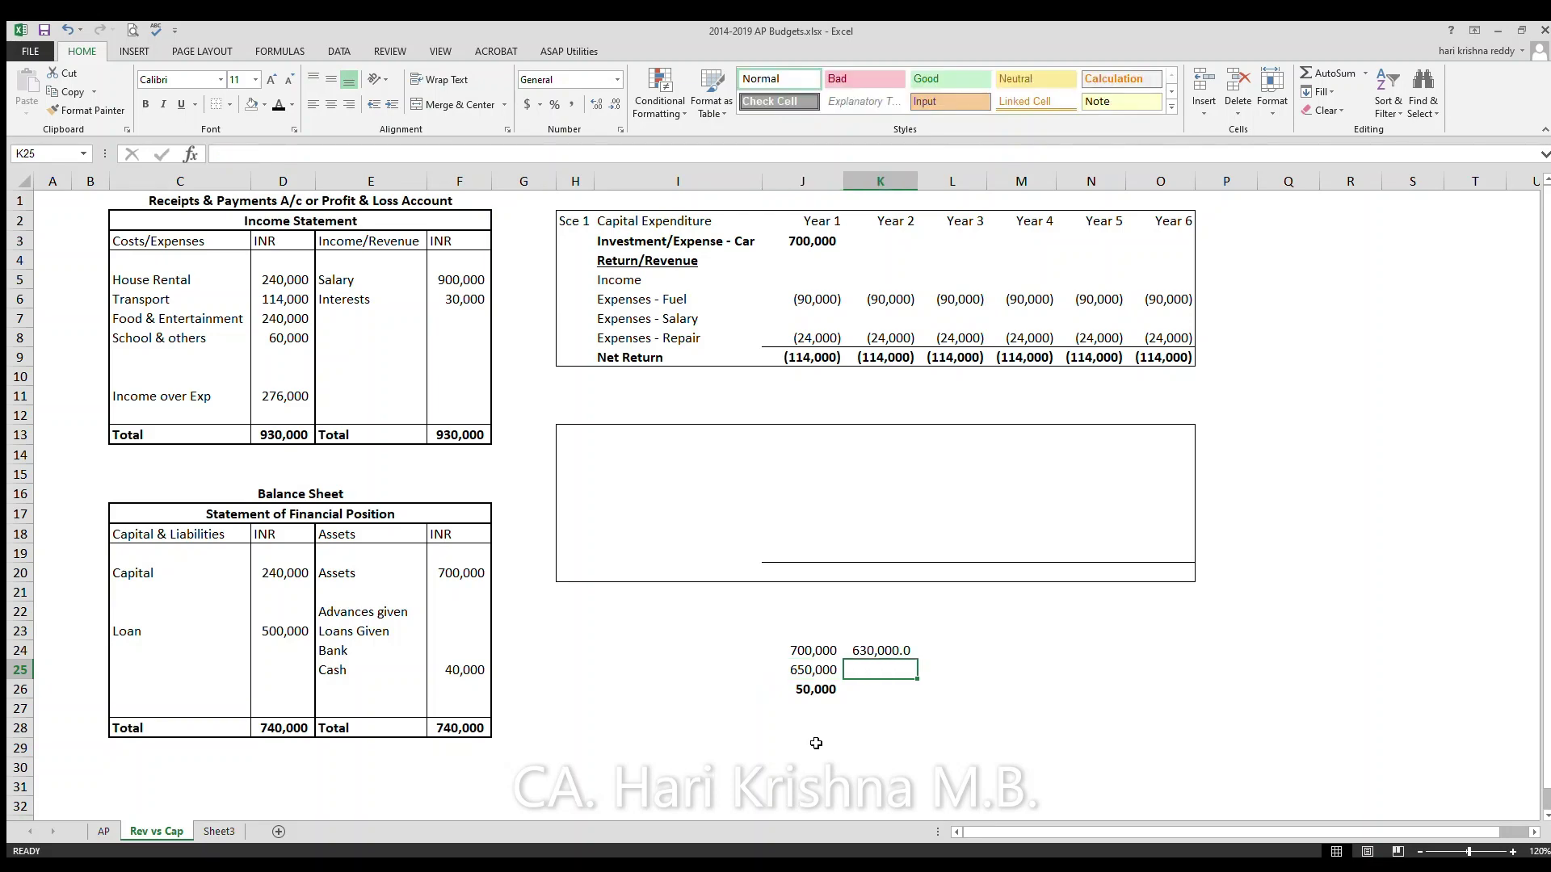
text(650000)
key(Return)
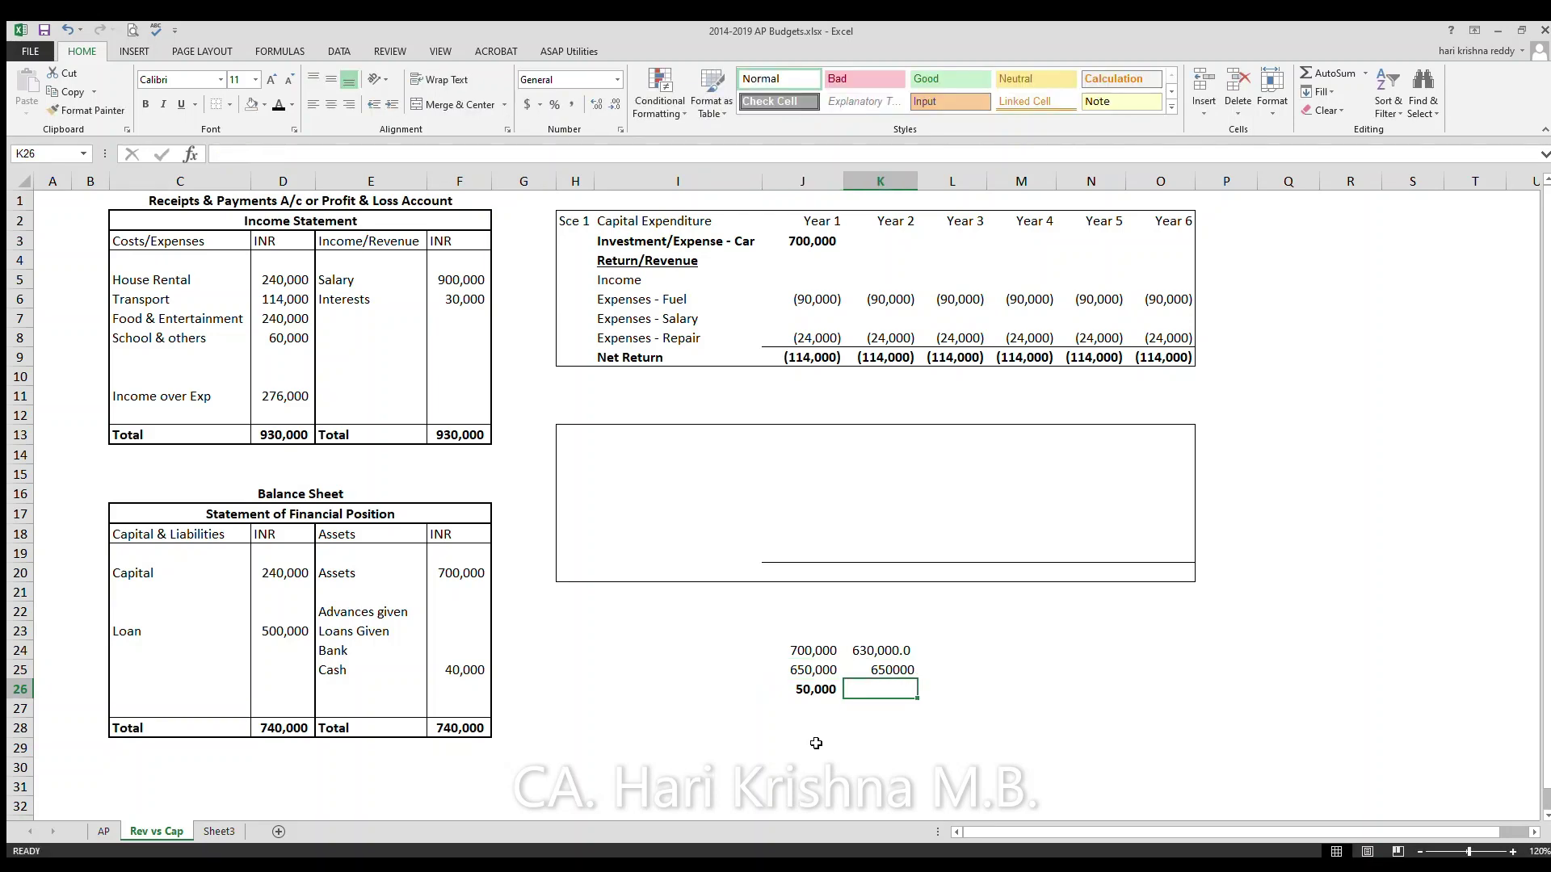
text(=)
key(Up)
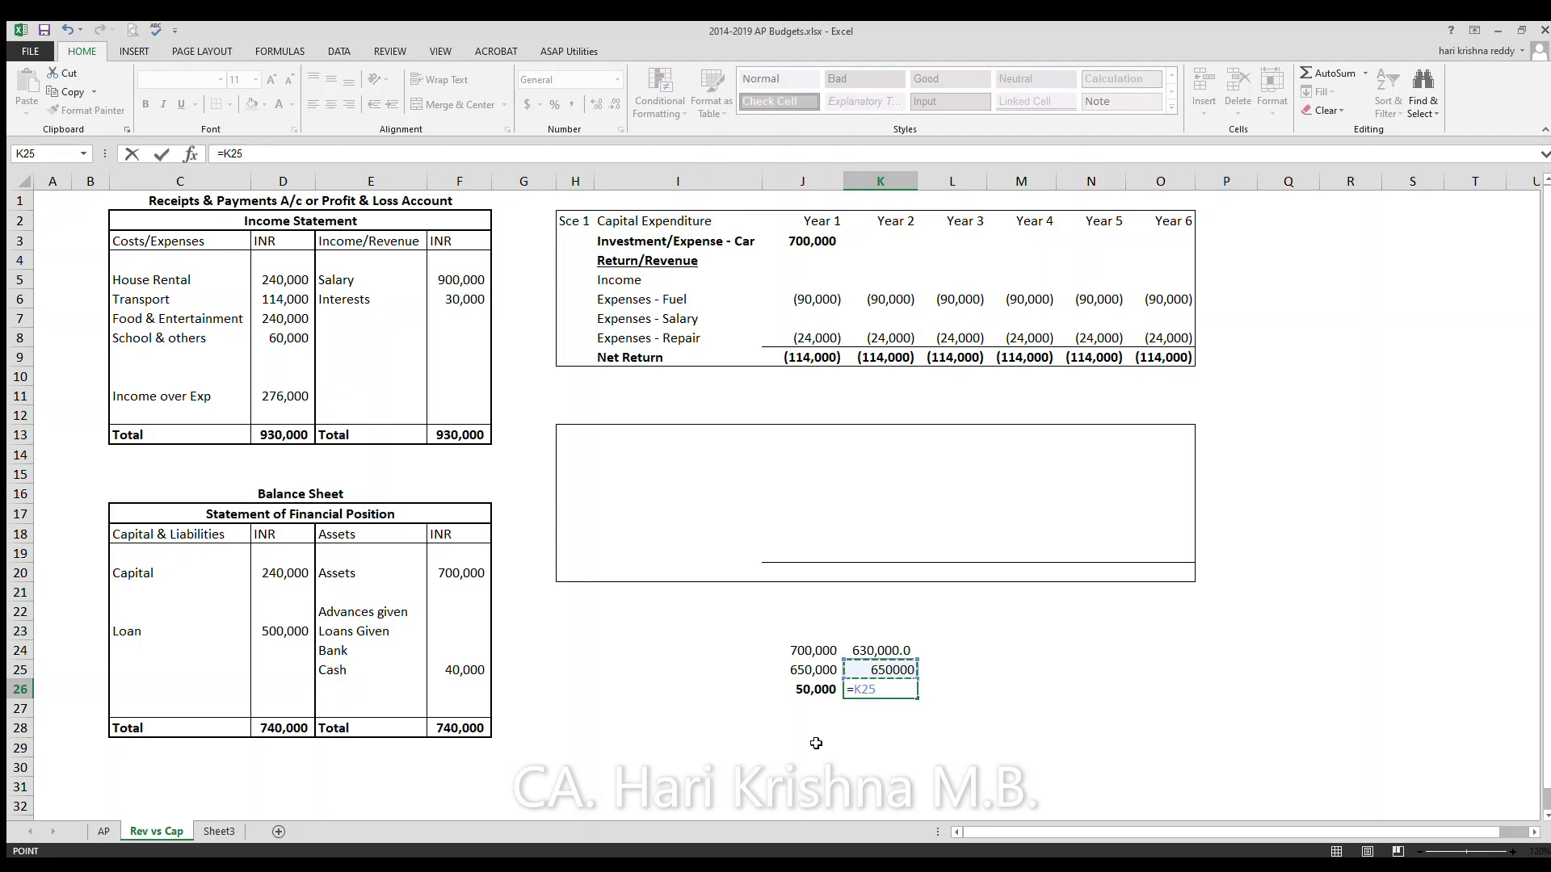
text(-)
key(Up)
key(Return)
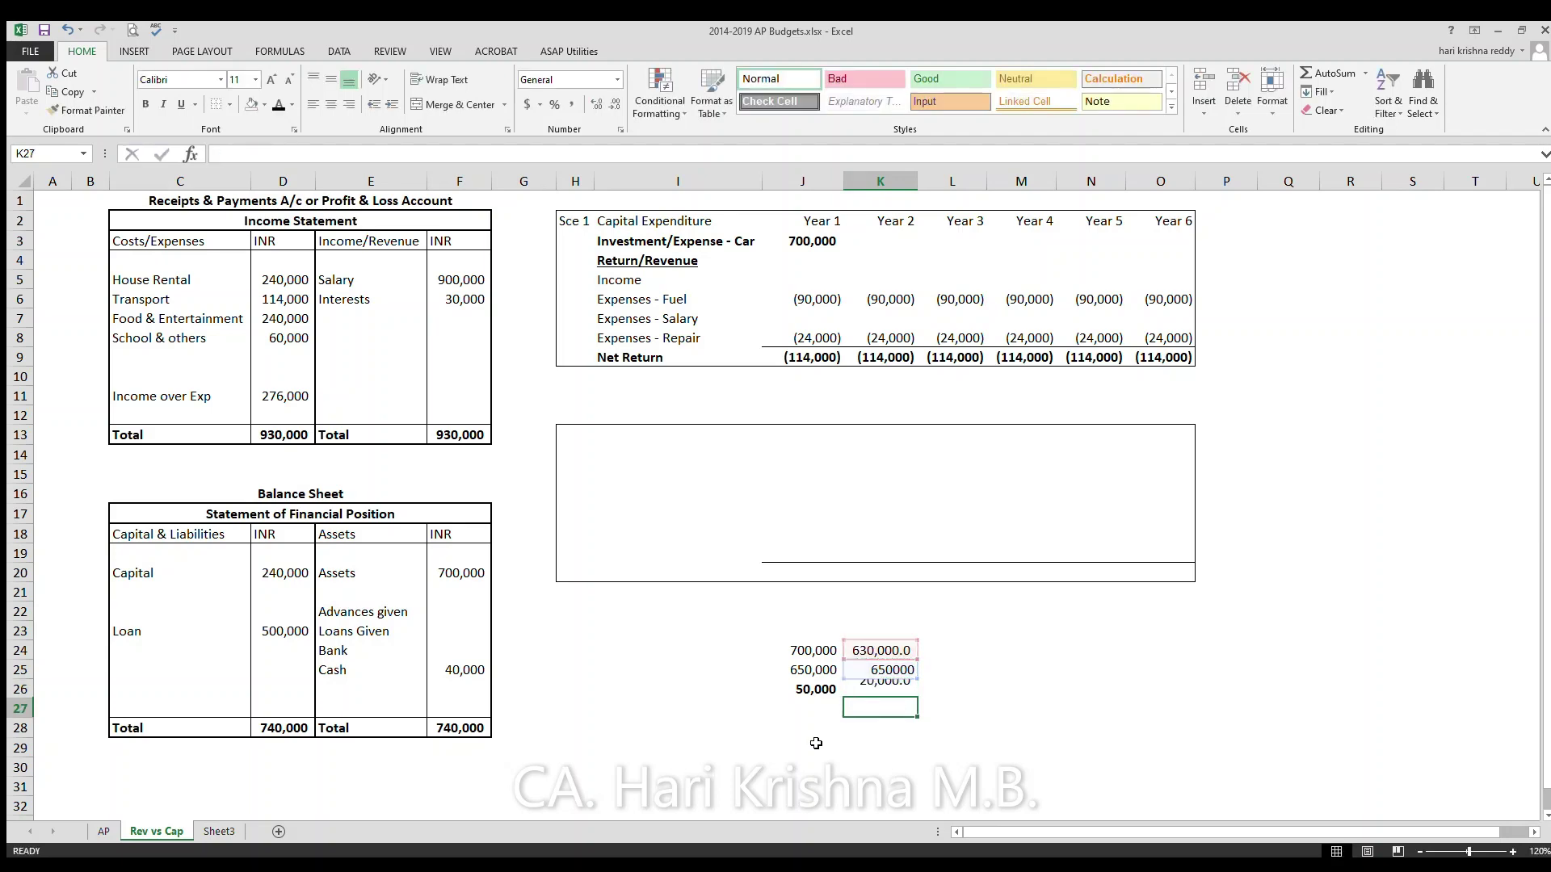
Change the J26 formula to =J25-J24 and make the K26 result bold
key(Up)
key(Left)
text(=)
key(Up)
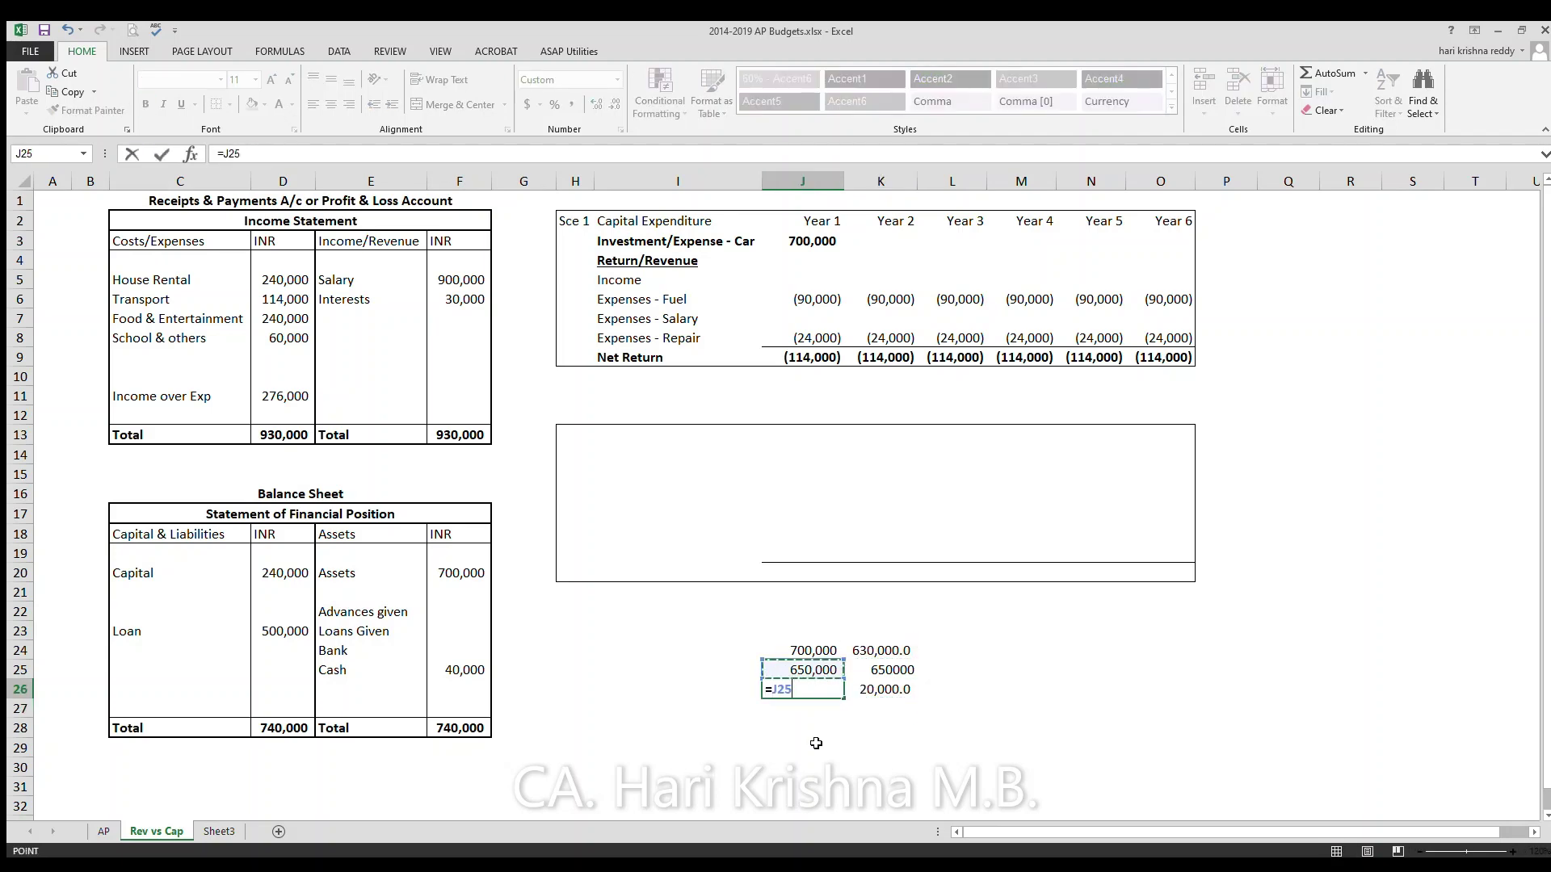
text(-)
key(Up)
key(Up)
key(Tab)
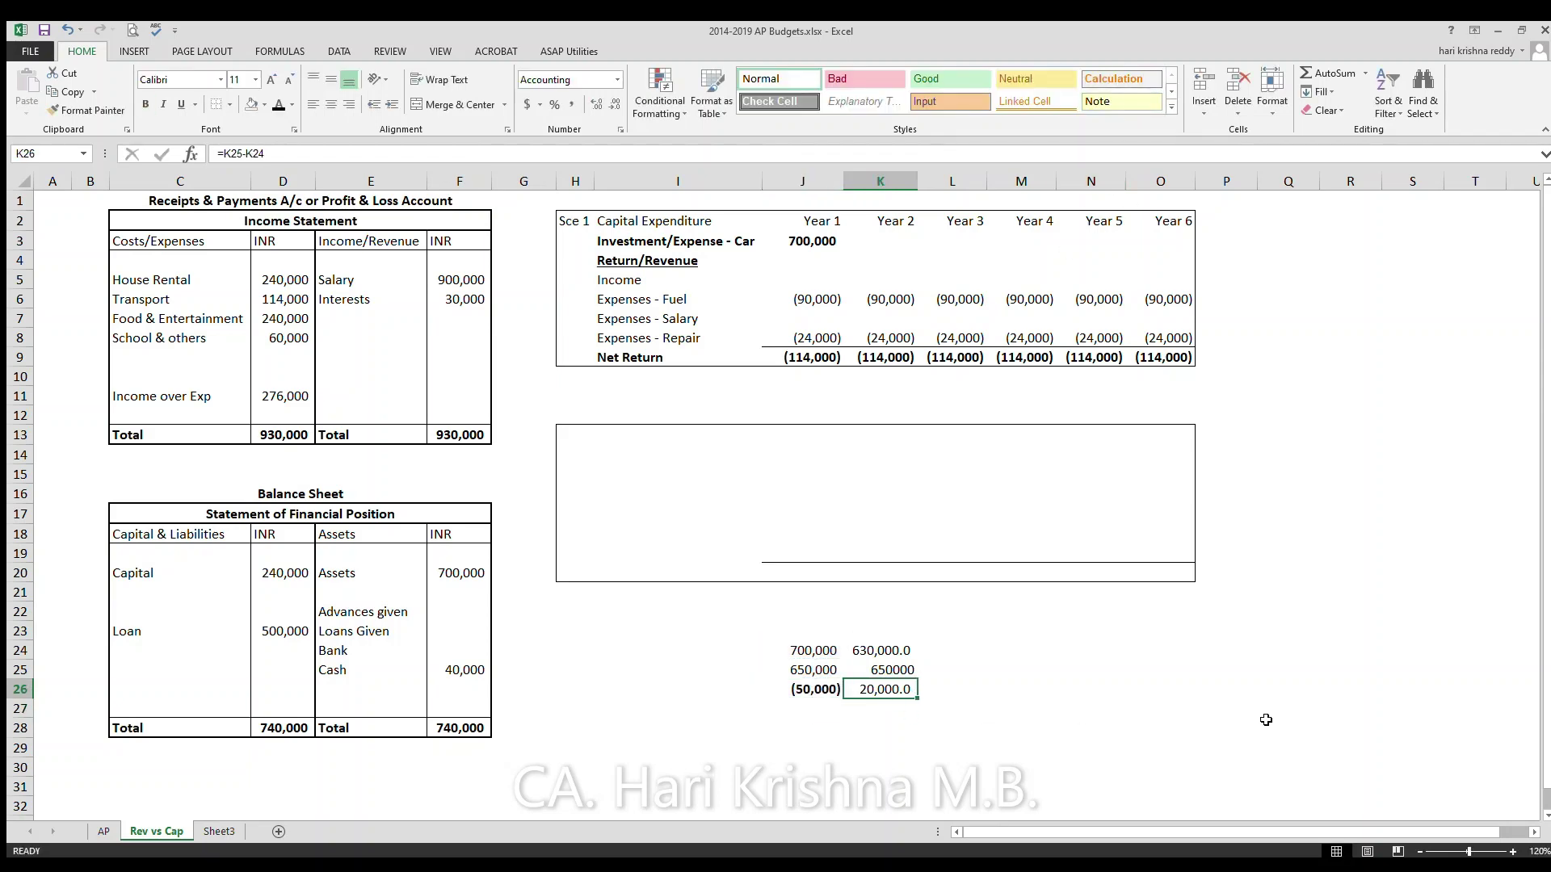
key(ctrl+b)
Clear the scratch calculation in J24:K27
drag(781, 652, 887, 697)
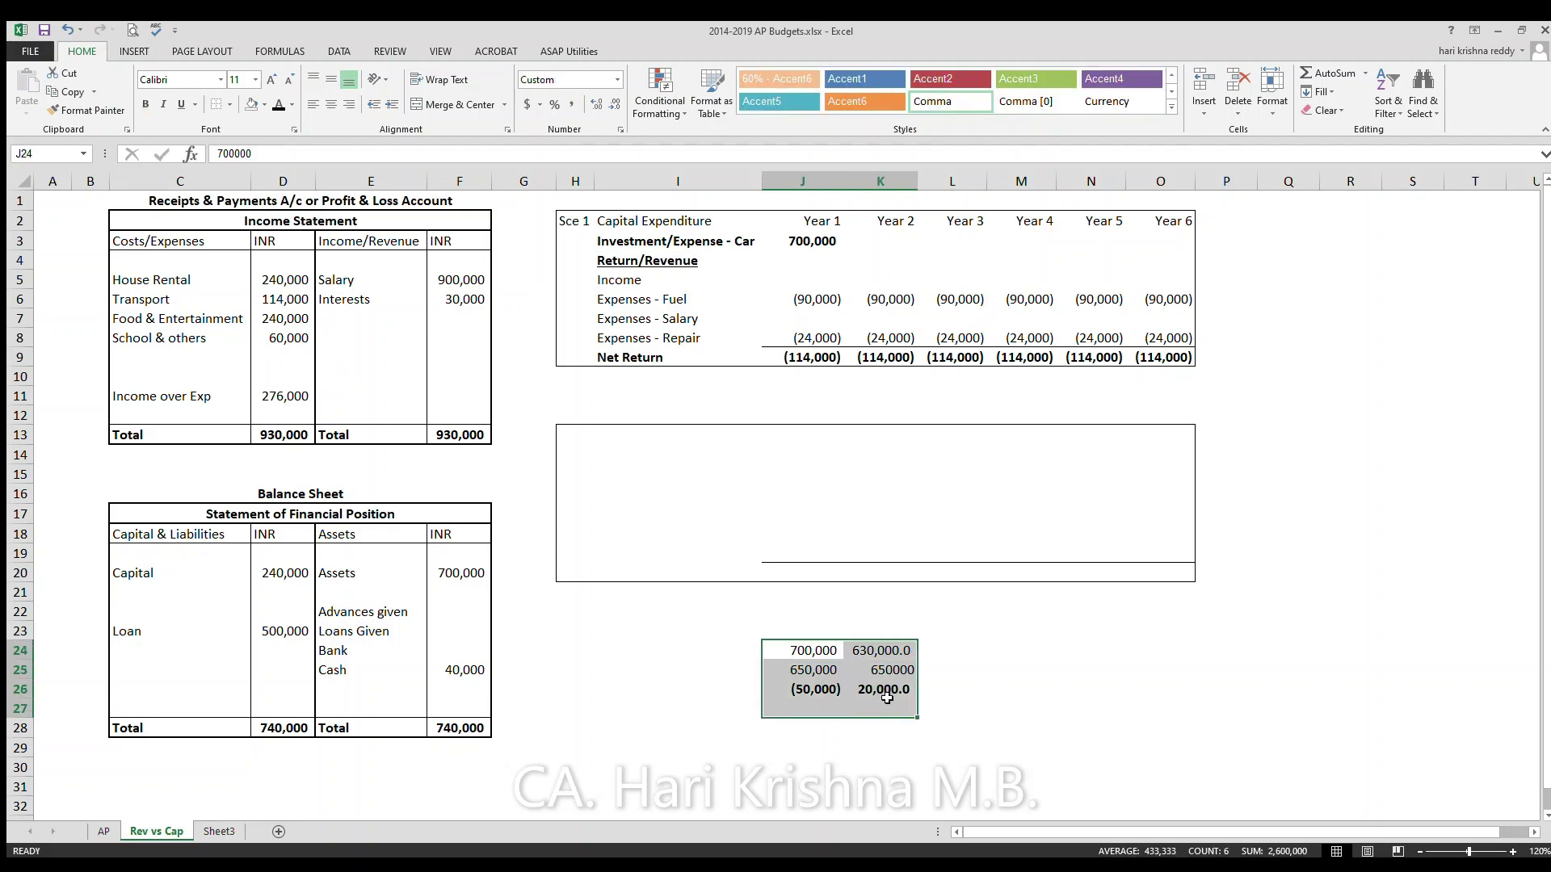
key(Delete)
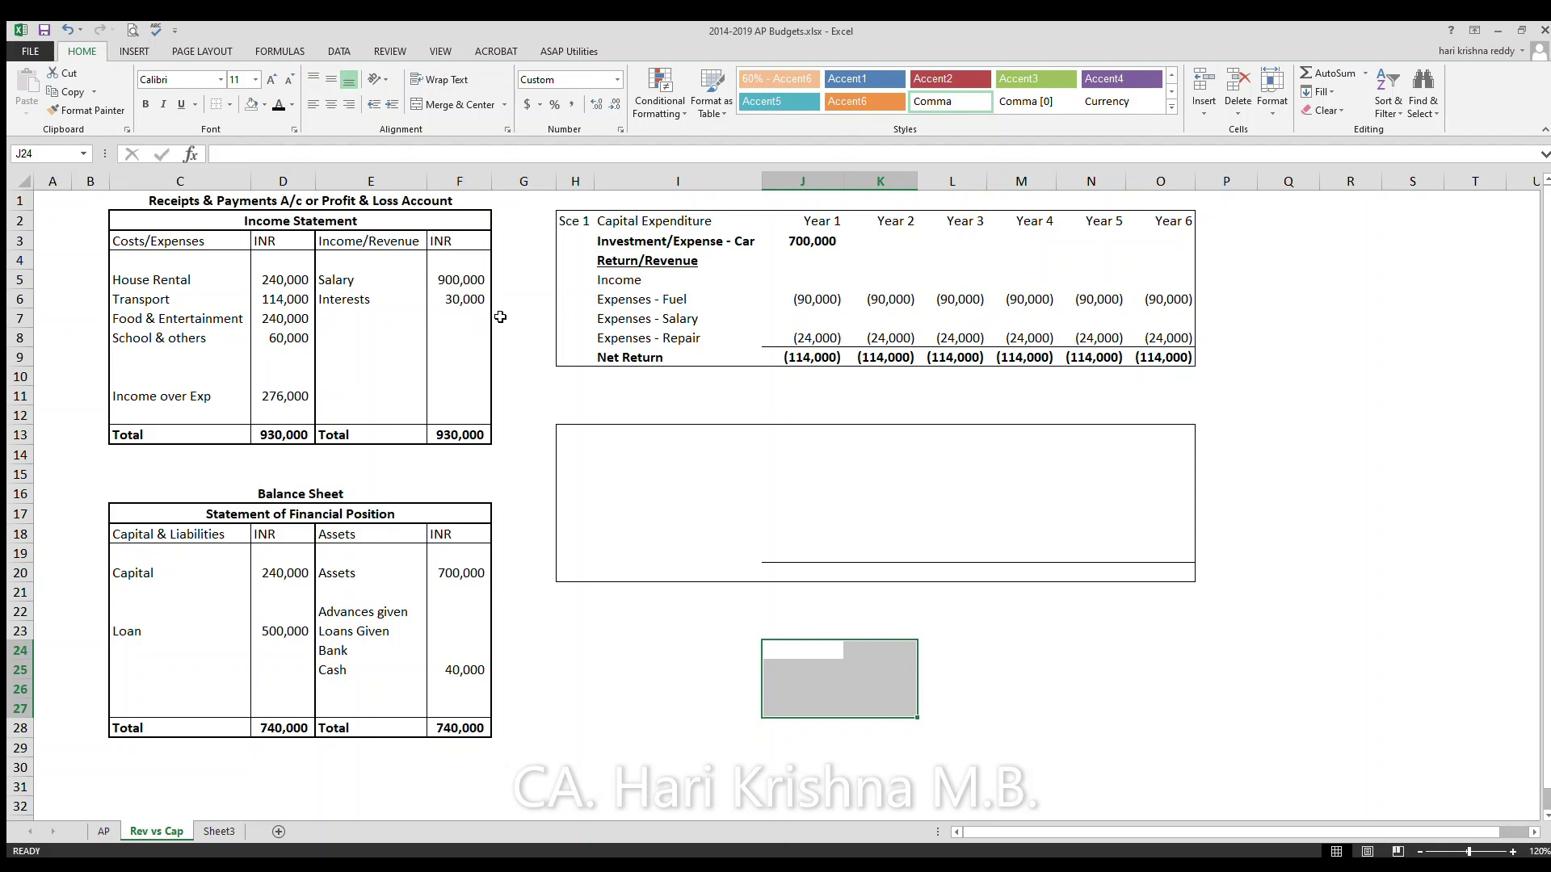
Reveal the hidden heading "Unroductive Capital Expenses" in H1 by giving it a black font colour
click(577, 203)
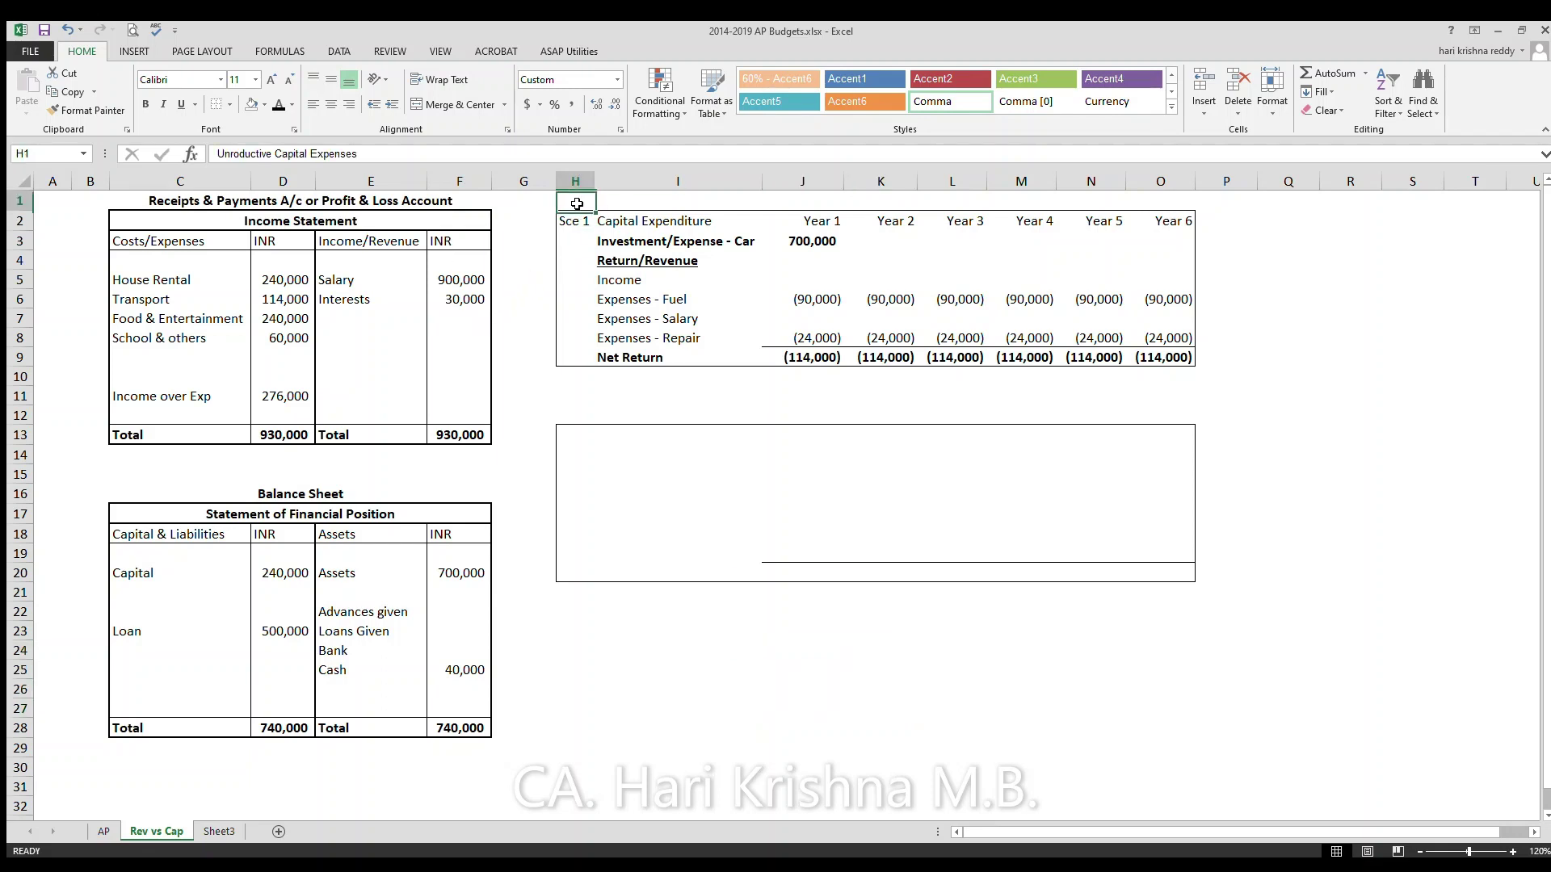
click(279, 108)
click(683, 514)
click(678, 631)
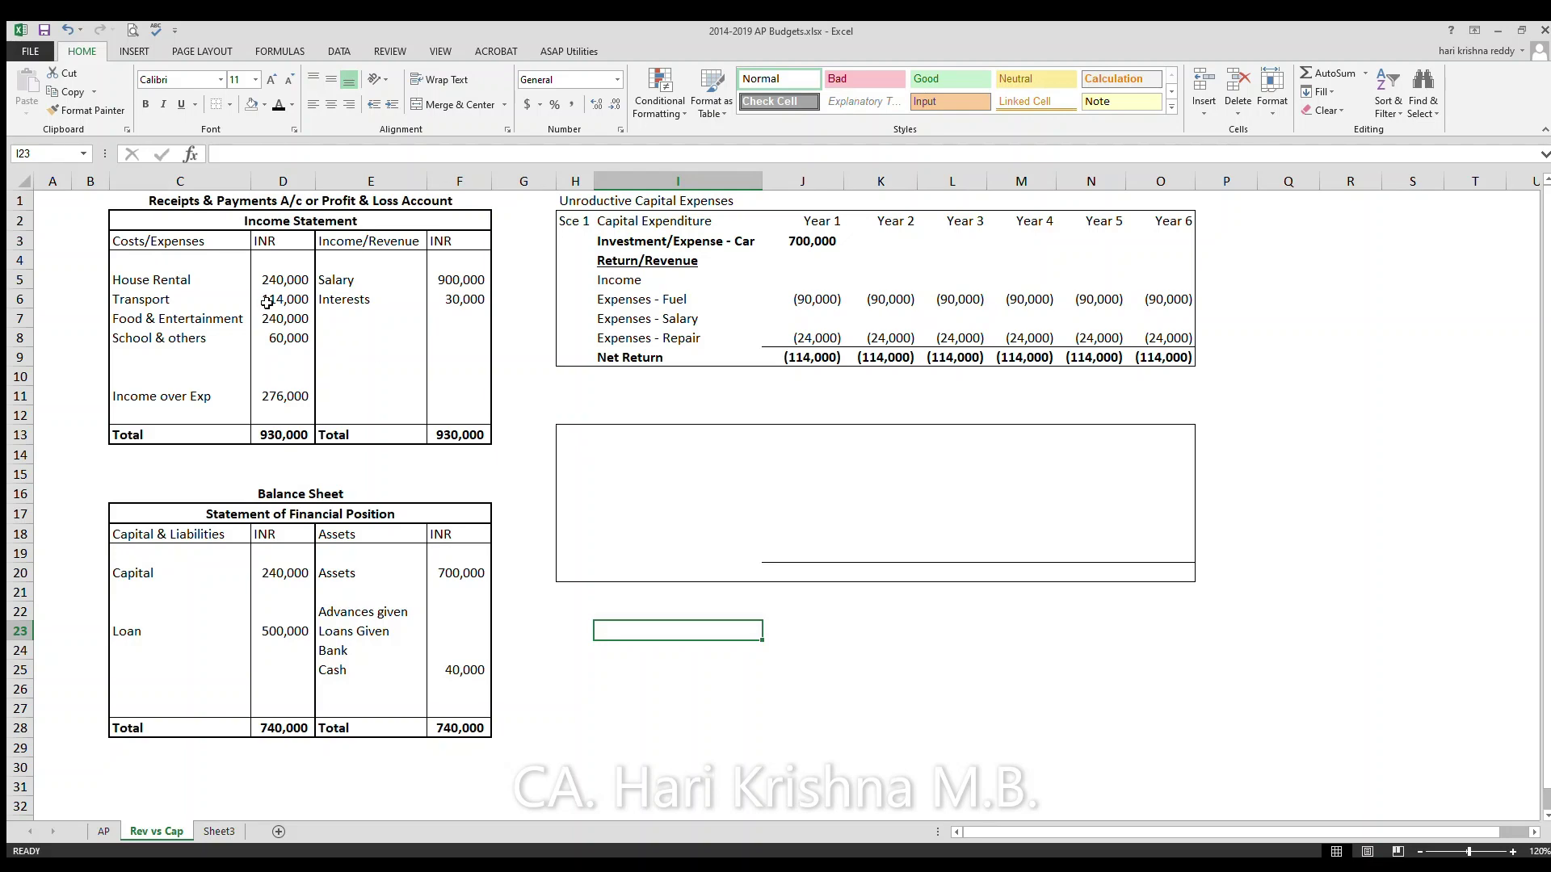
Review the Year 1 Net Return and the Year 1 to Year 6 repair expenses of scenario 1
click(816, 360)
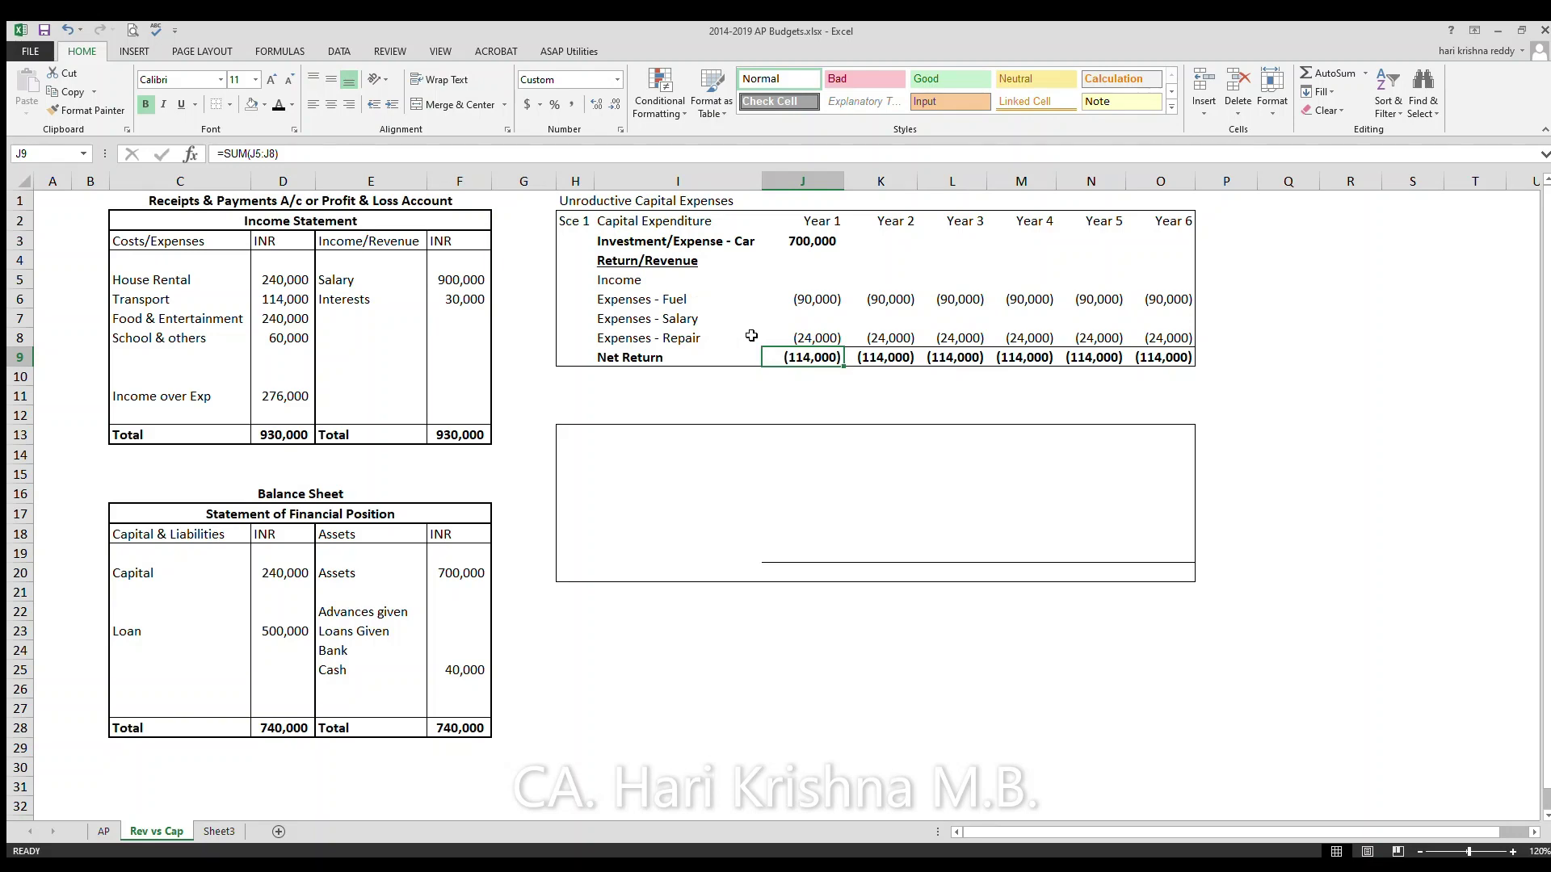
drag(799, 337, 1180, 340)
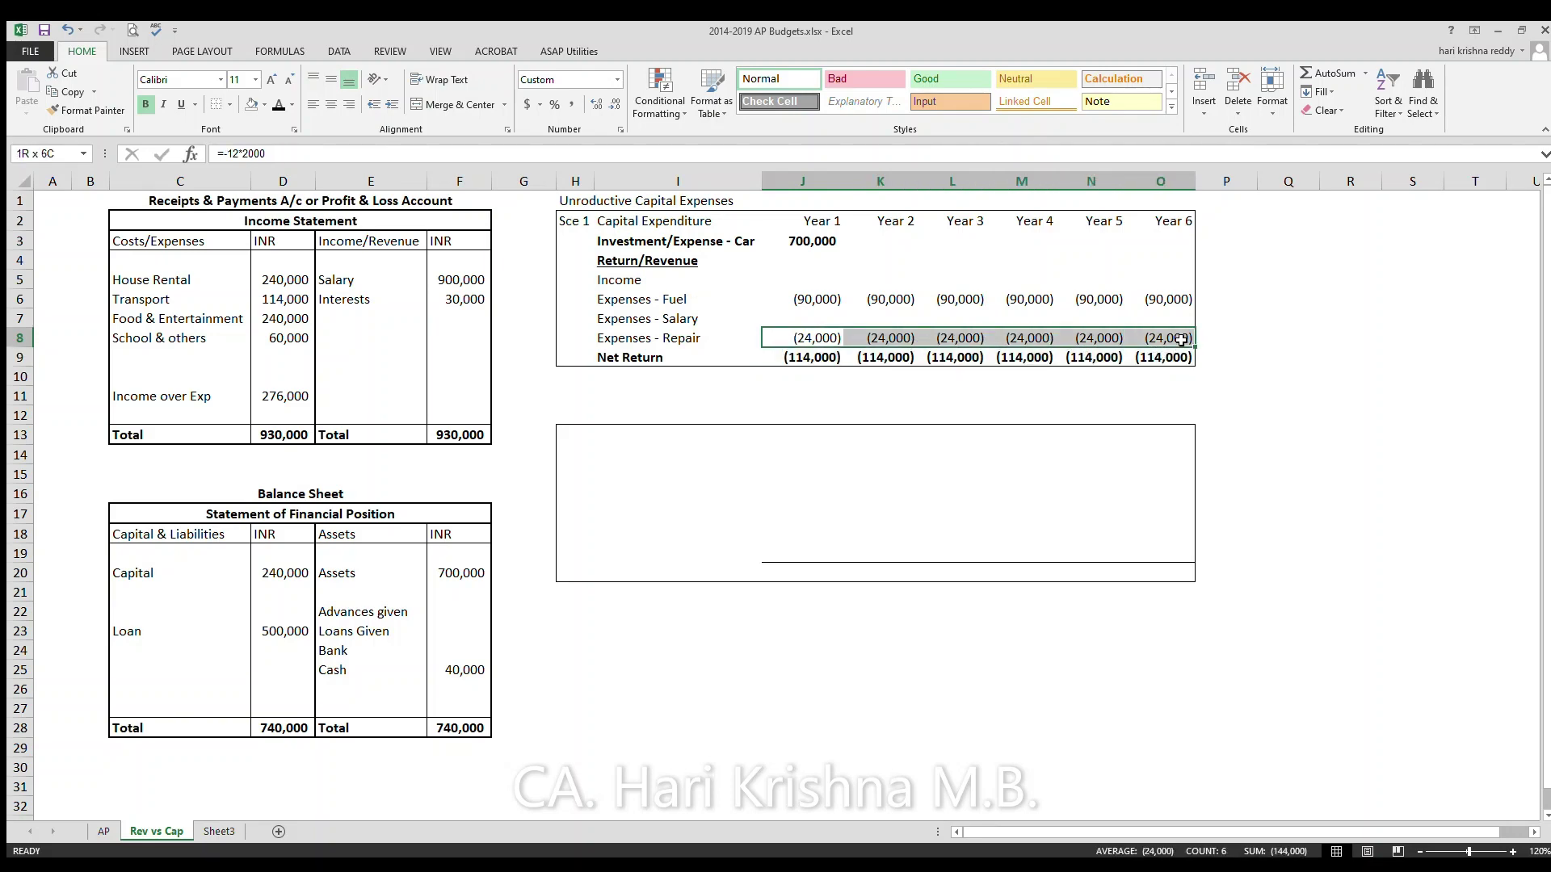
click(1281, 344)
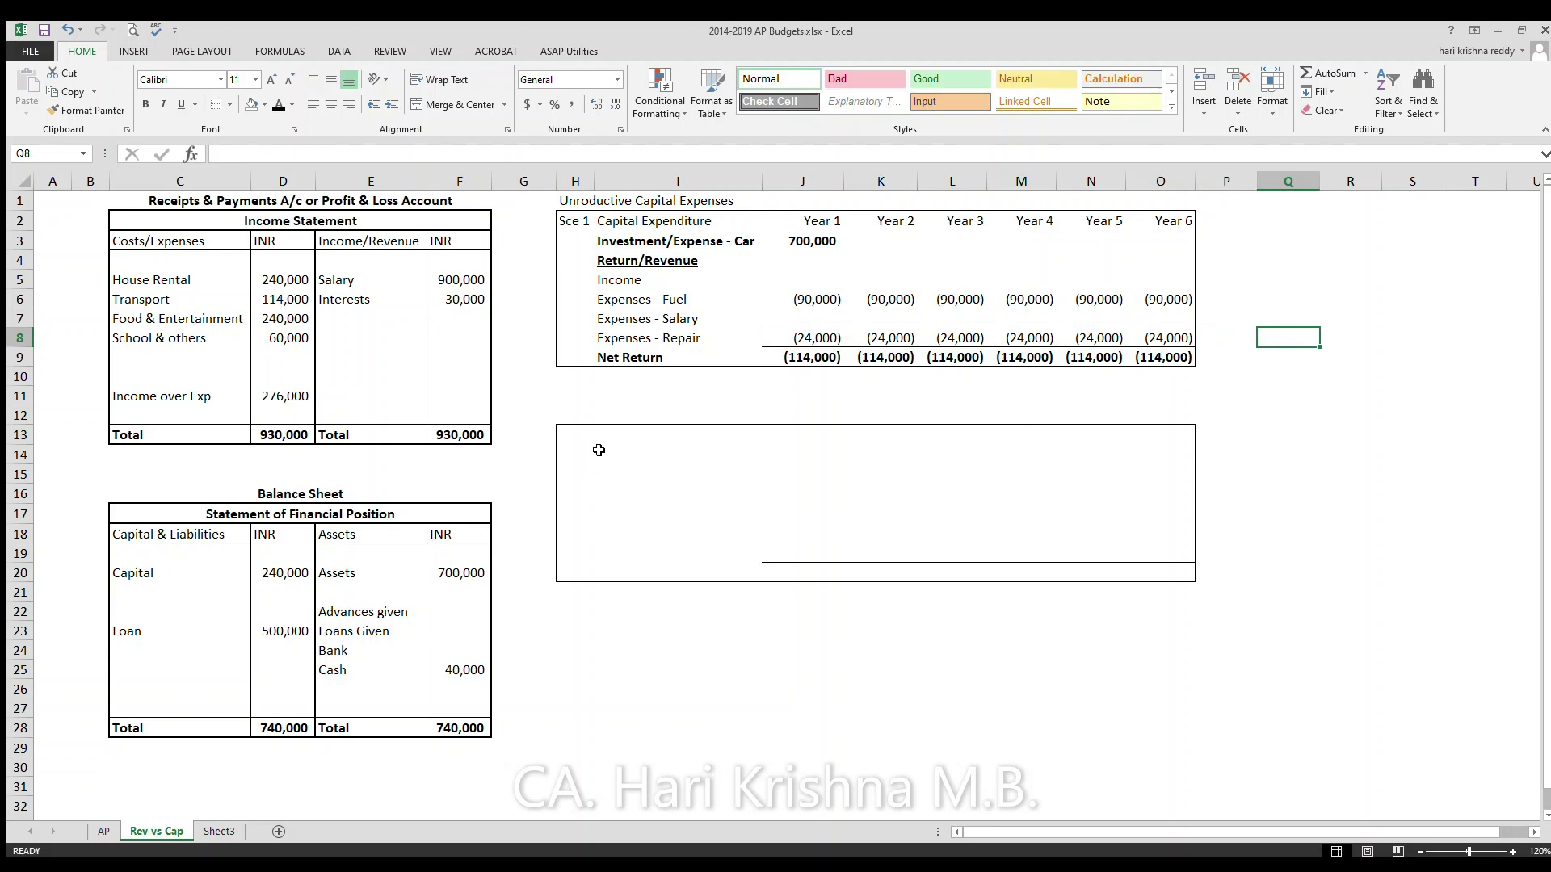
Reveal the hidden Productive Capital Expenses table in H12:O20 by giving its text a black font colour
drag(580, 416, 1153, 581)
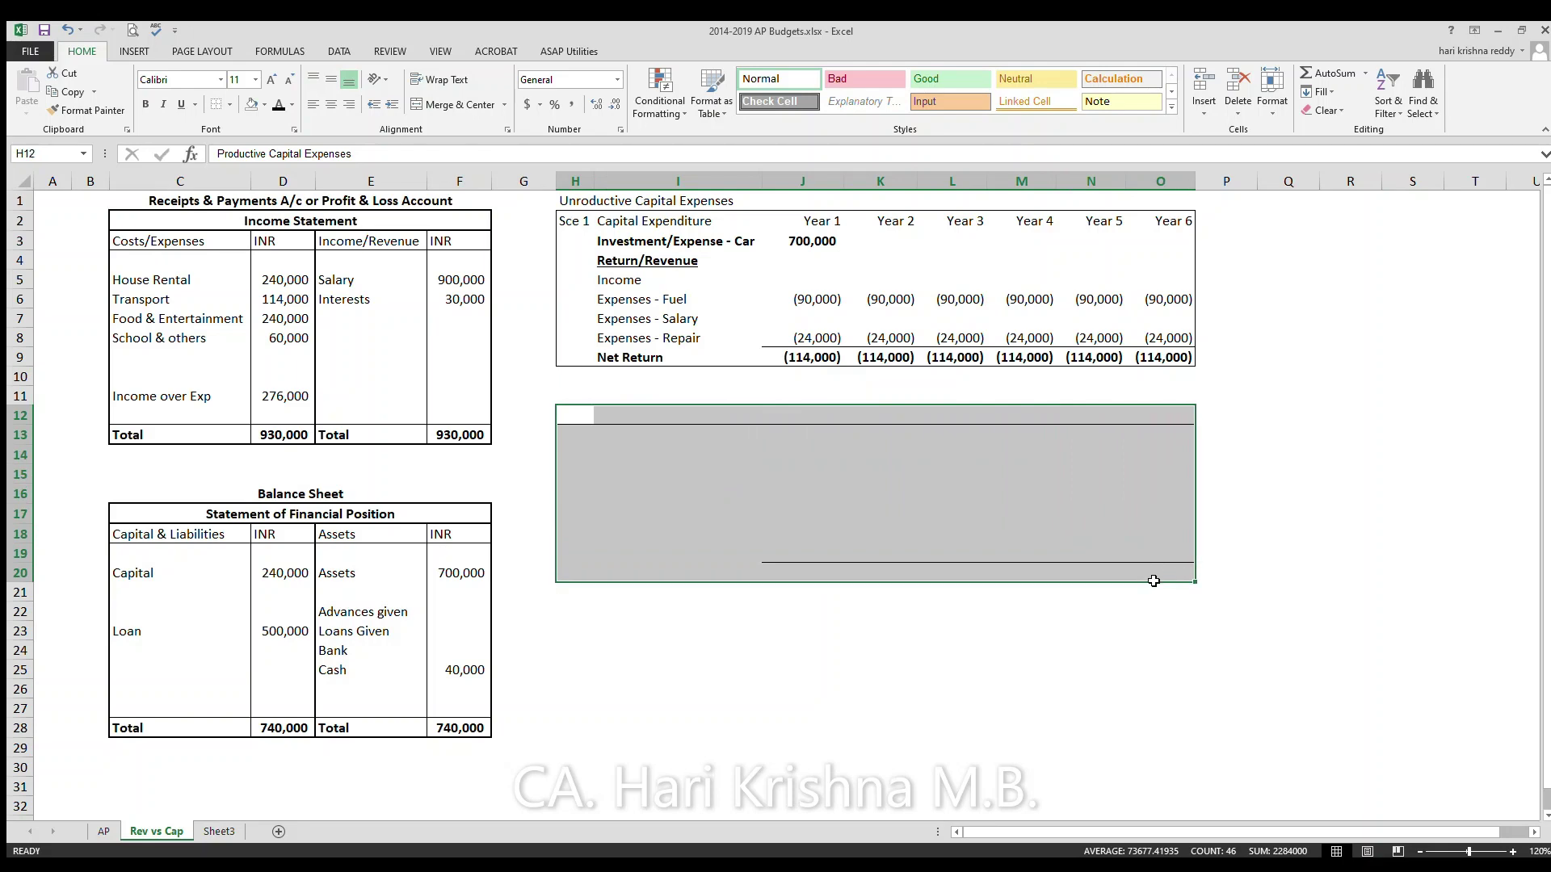
click(279, 105)
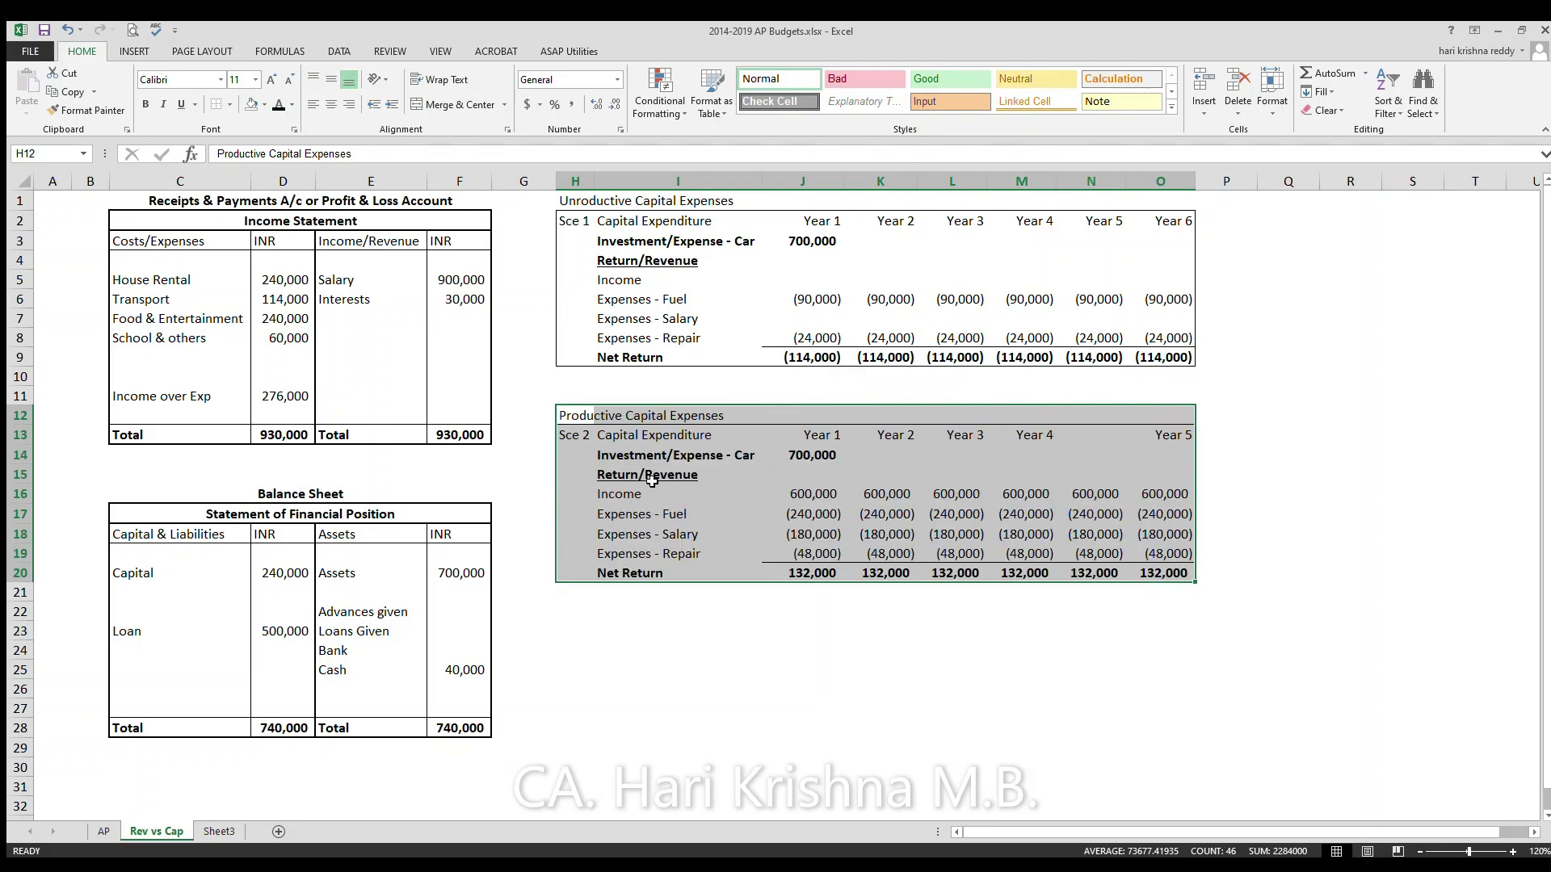
click(608, 418)
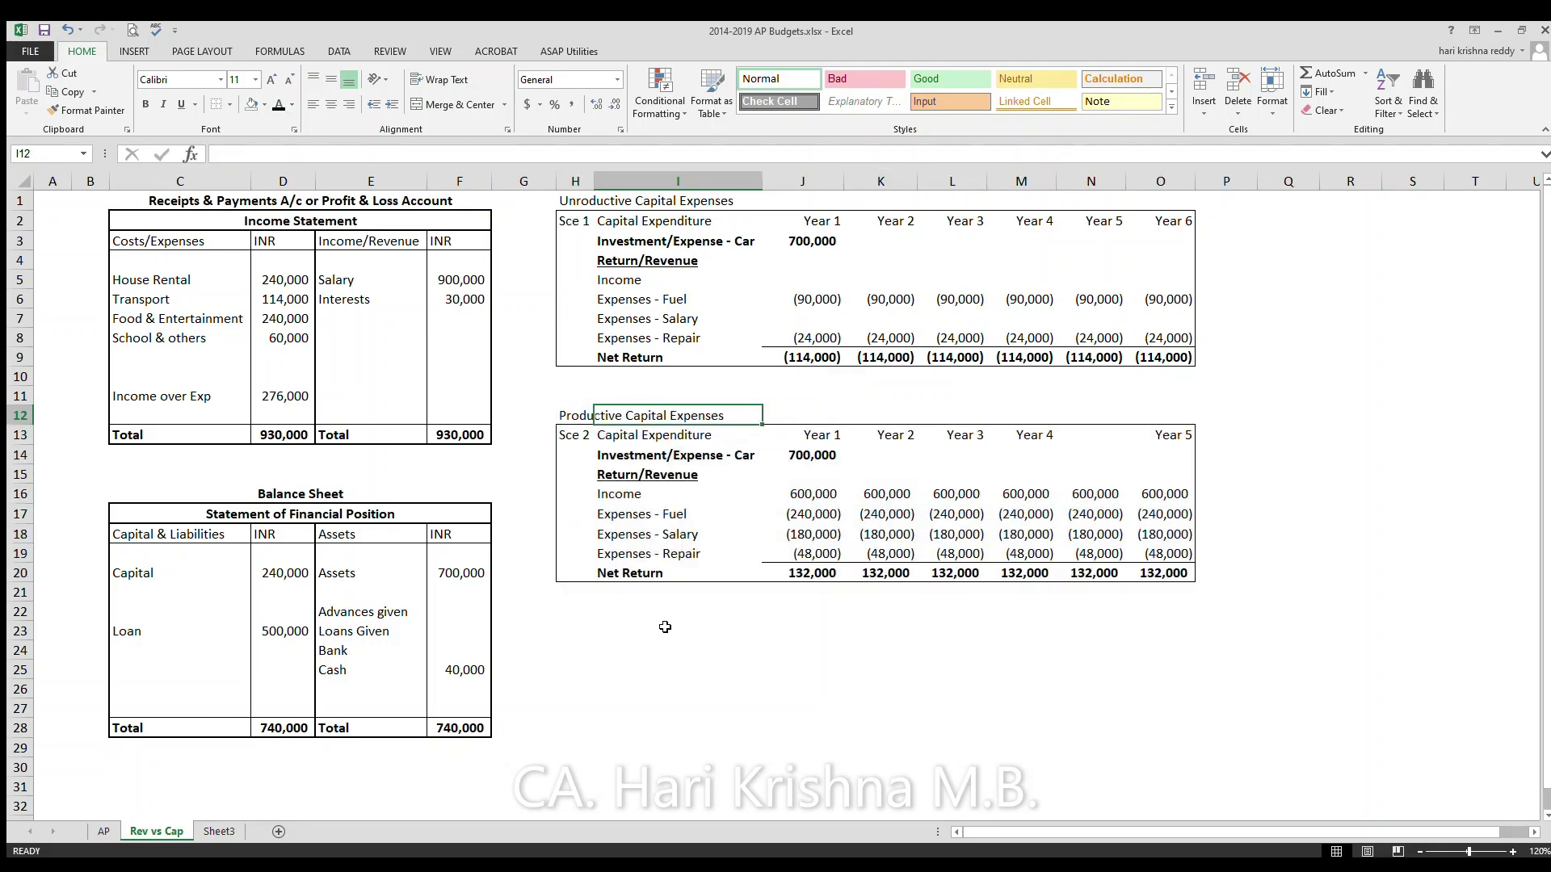
Review scenario 1's car investment, its fuel and repair expenses, and the Net Return from Year 1 to Year 6
scroll(635, 654, down, 1)
scroll(629, 665, up, 1)
drag(578, 416, 1186, 575)
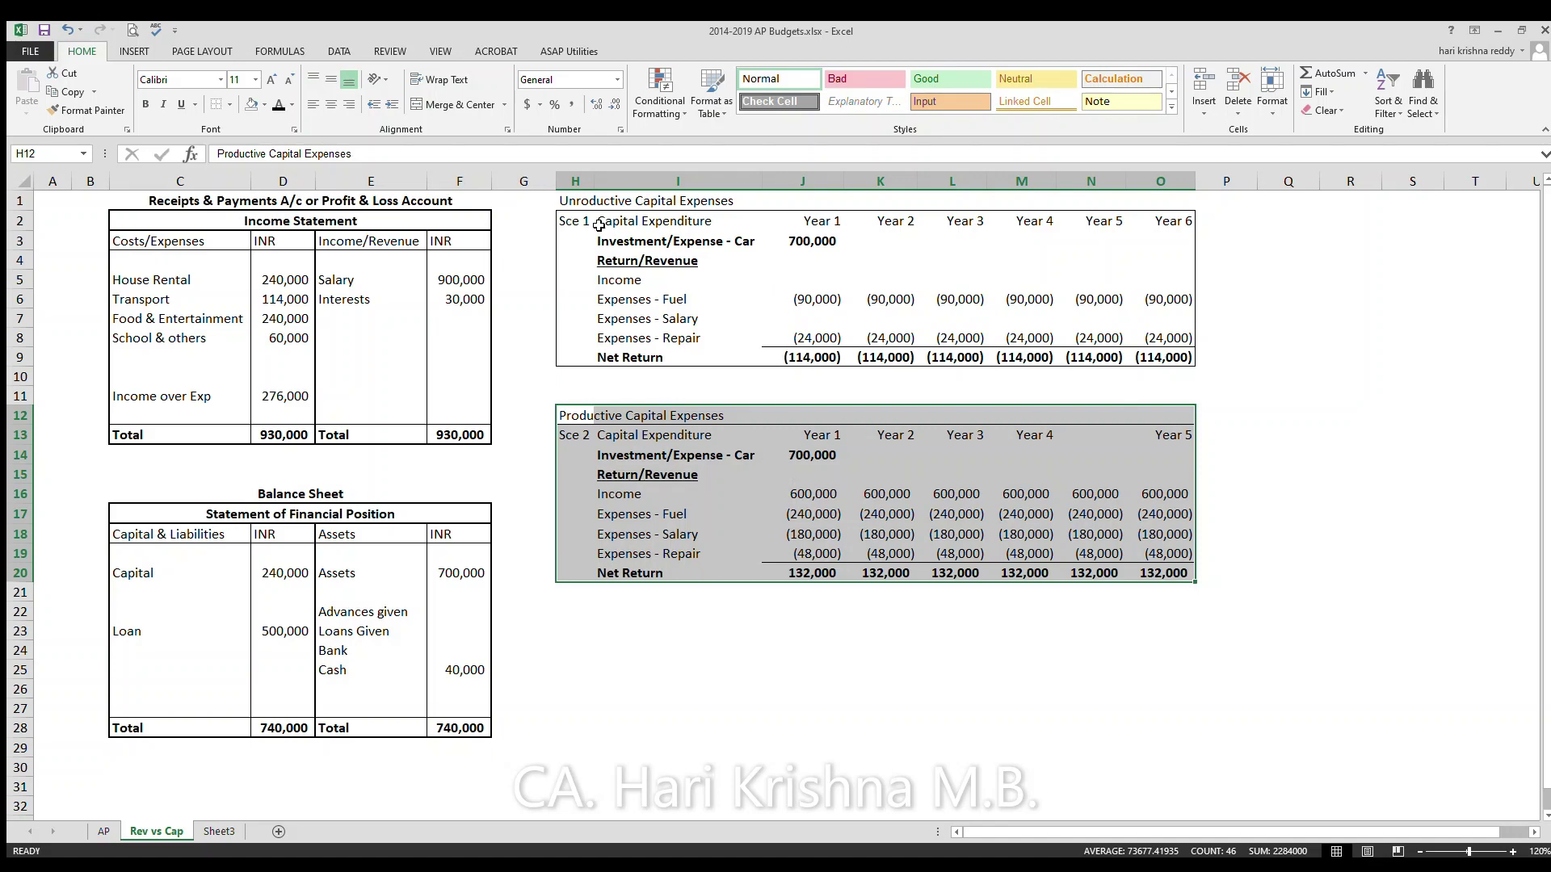
click(814, 242)
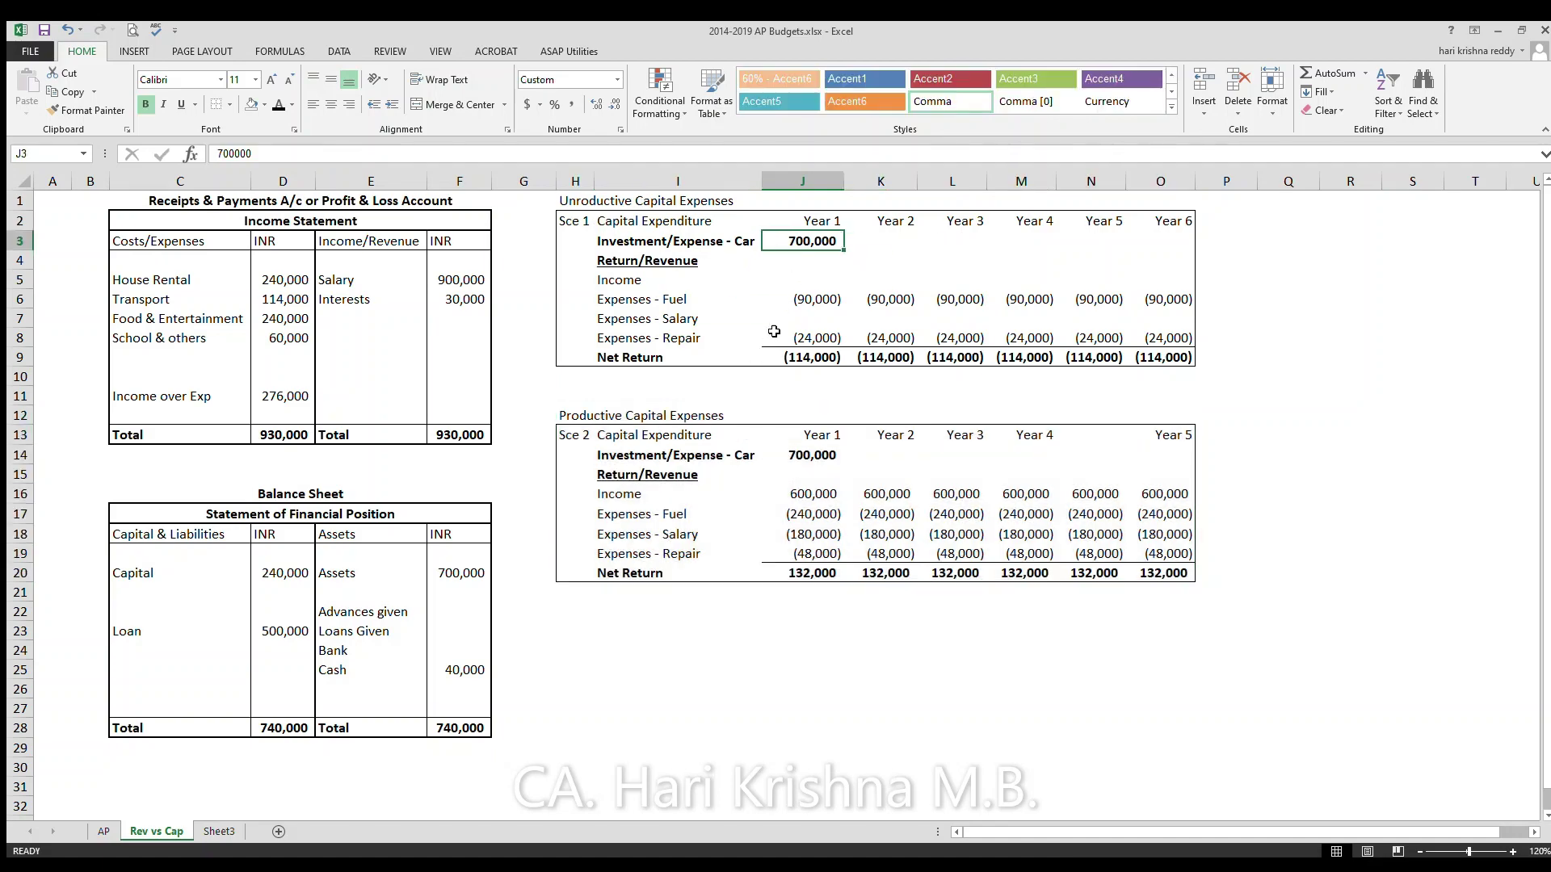
drag(802, 309, 1177, 302)
drag(807, 338, 1186, 337)
click(778, 361)
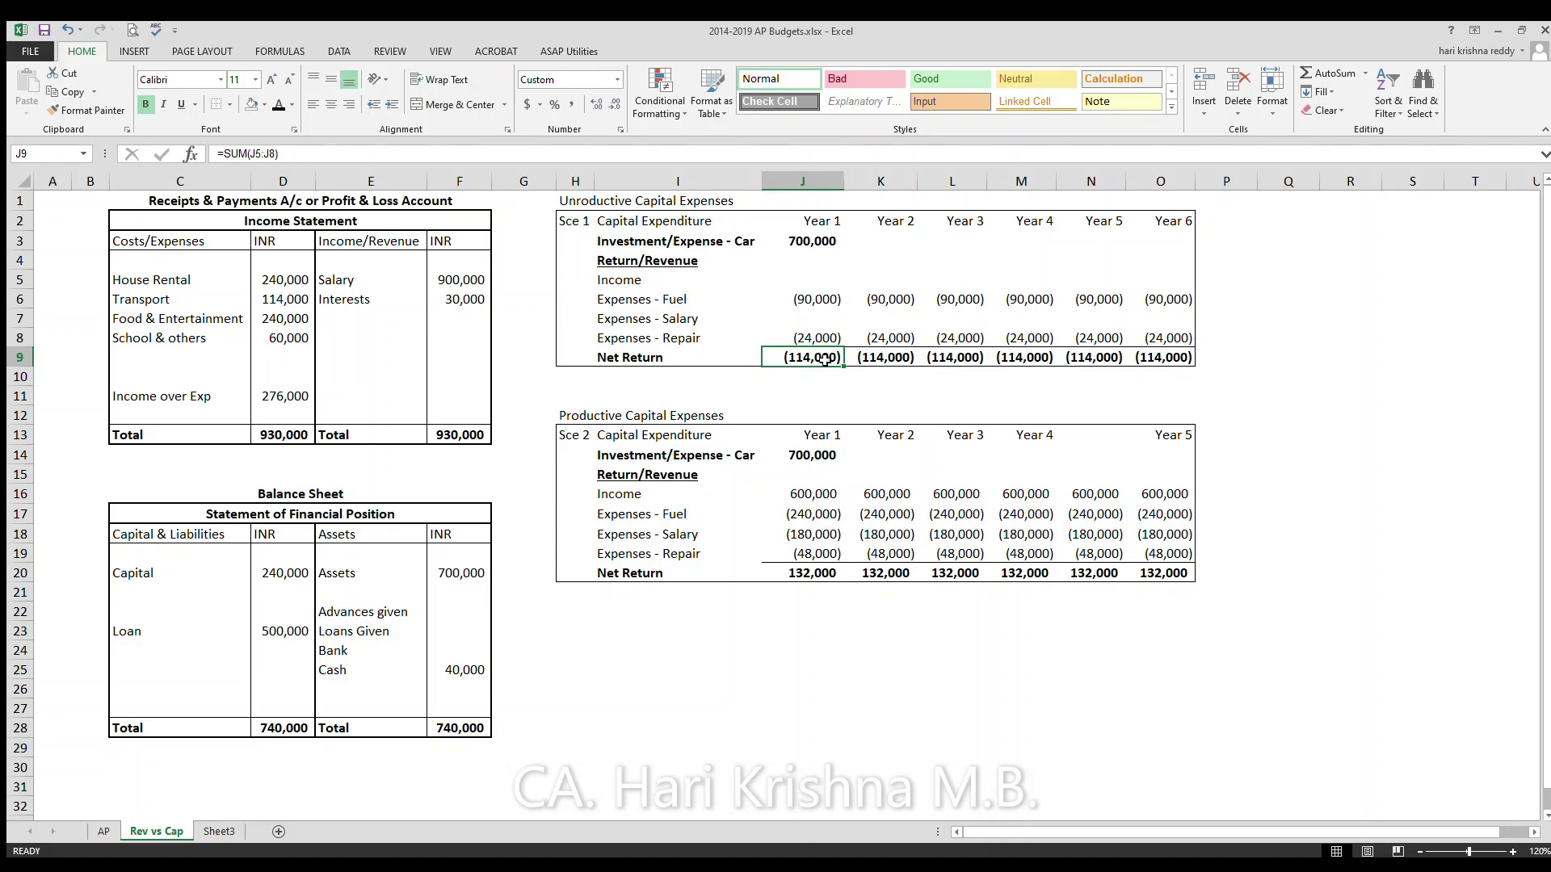
drag(824, 360, 1090, 359)
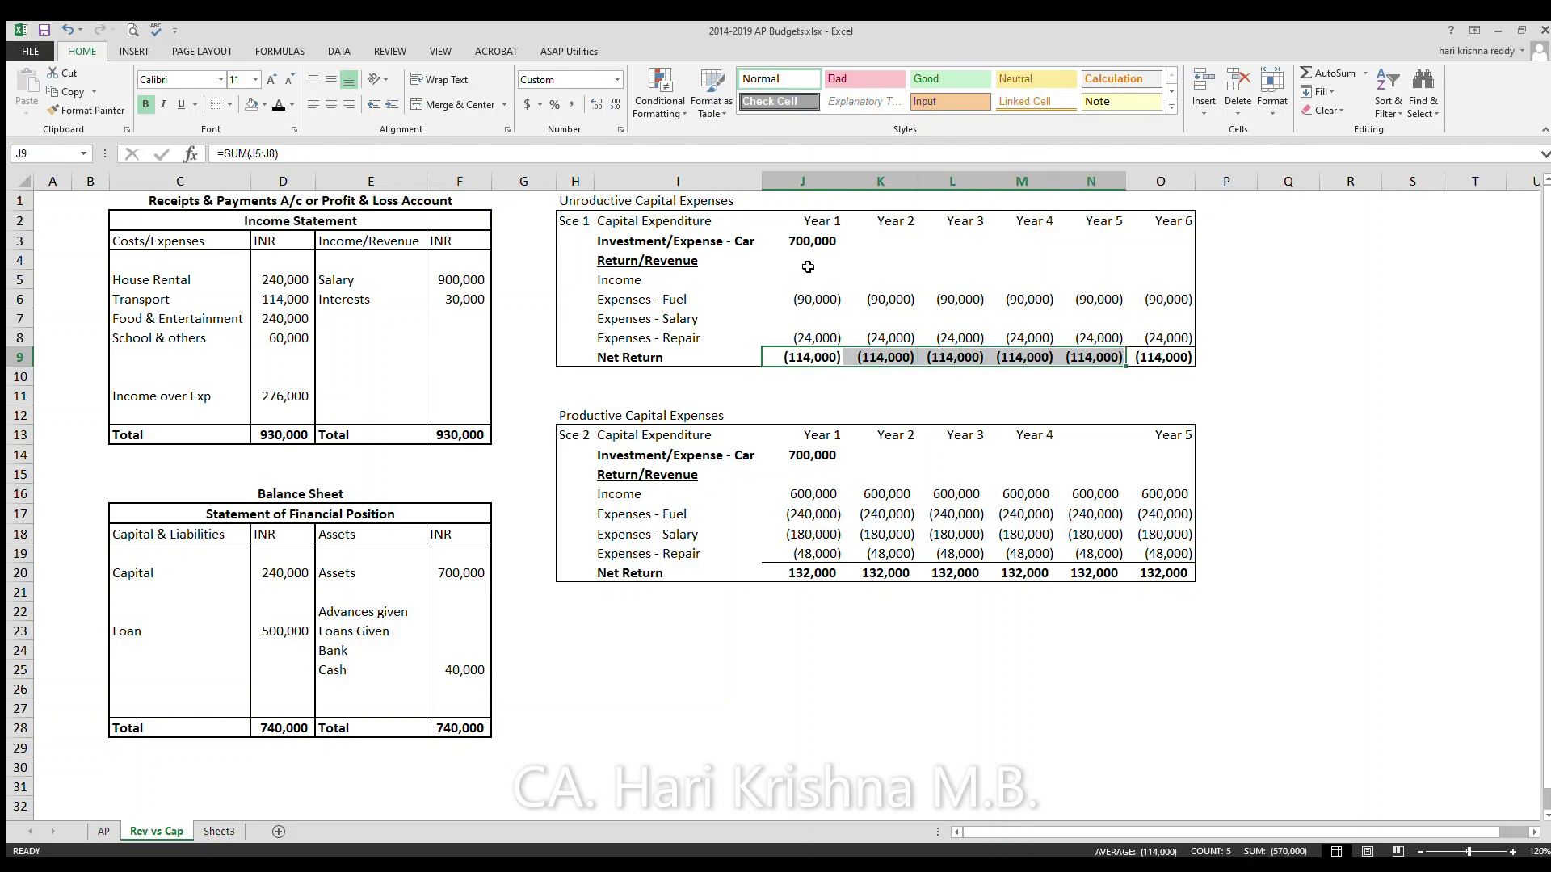
click(811, 260)
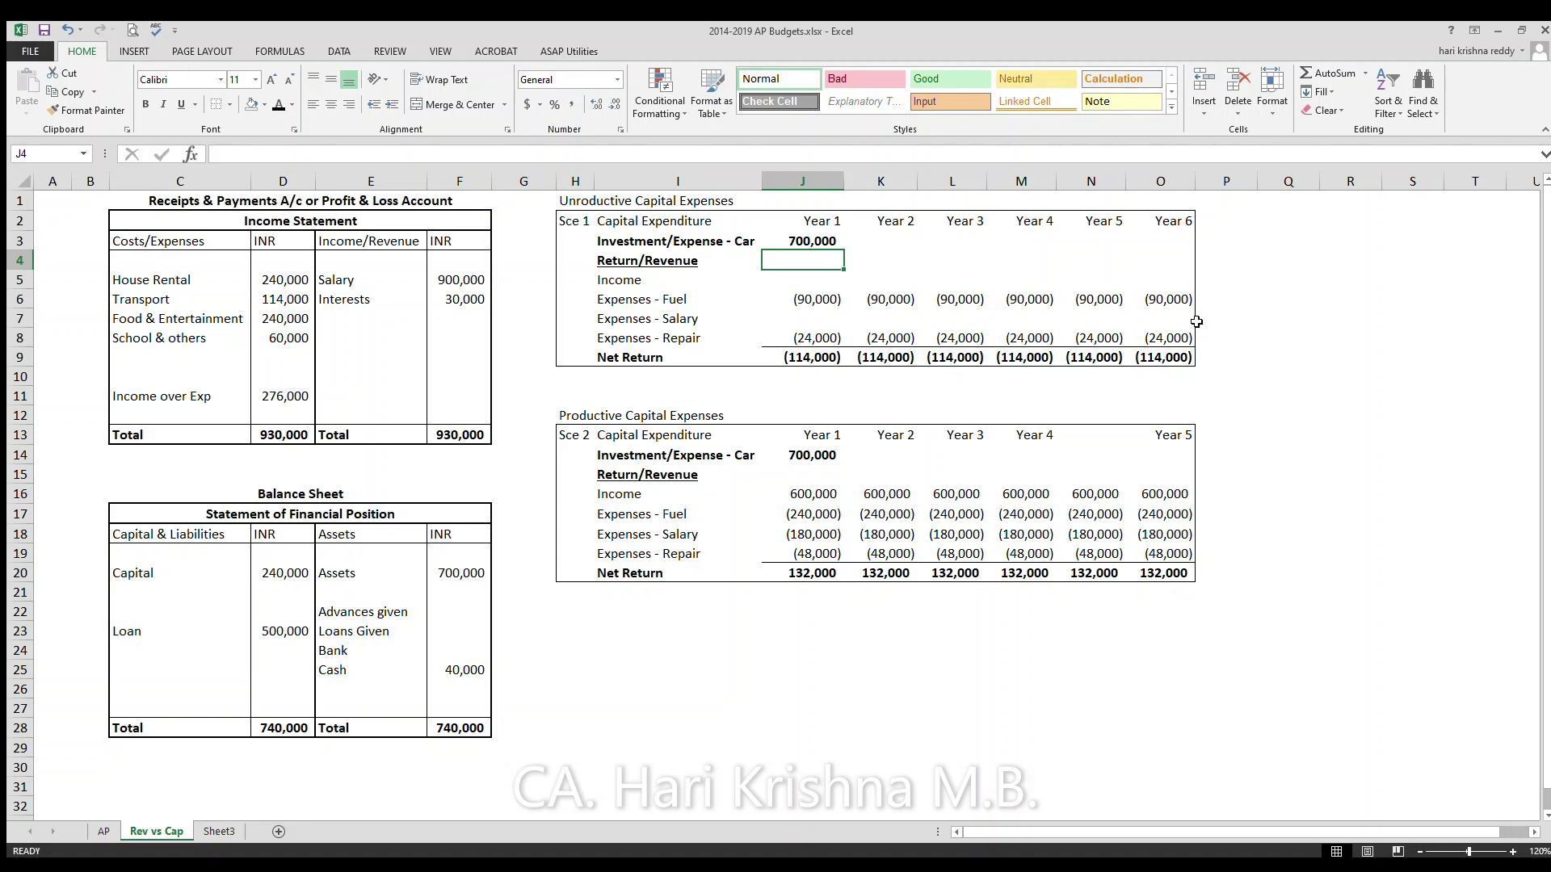
drag(795, 361, 1189, 362)
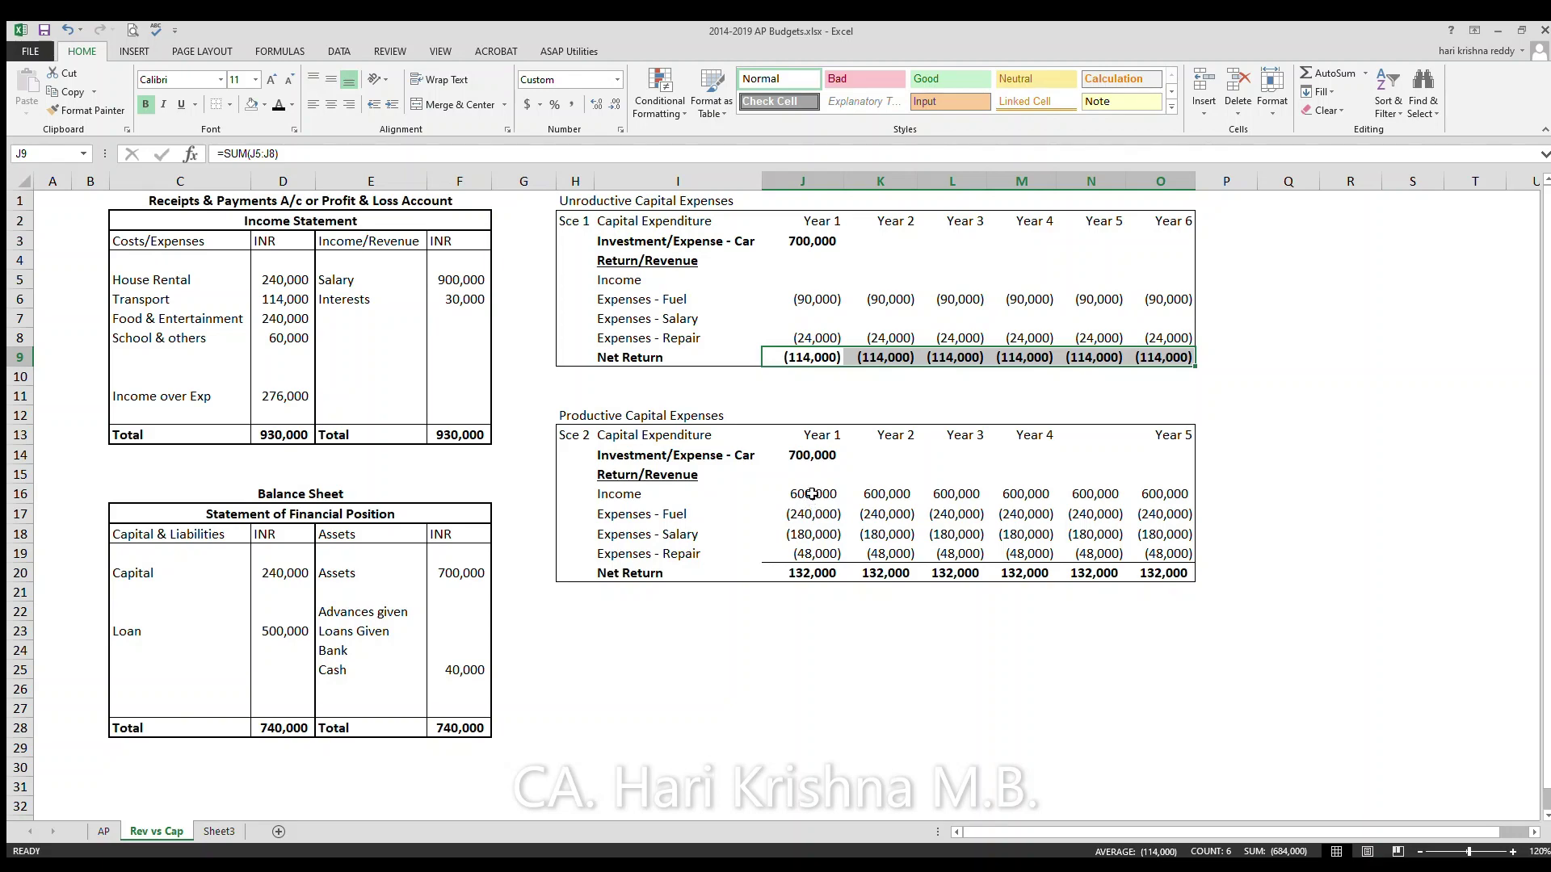
Examine scenario 2's car investment and the Year 1 formulas for income, fuel, salary, repair and Net Return
click(580, 434)
key(ctrl+a)
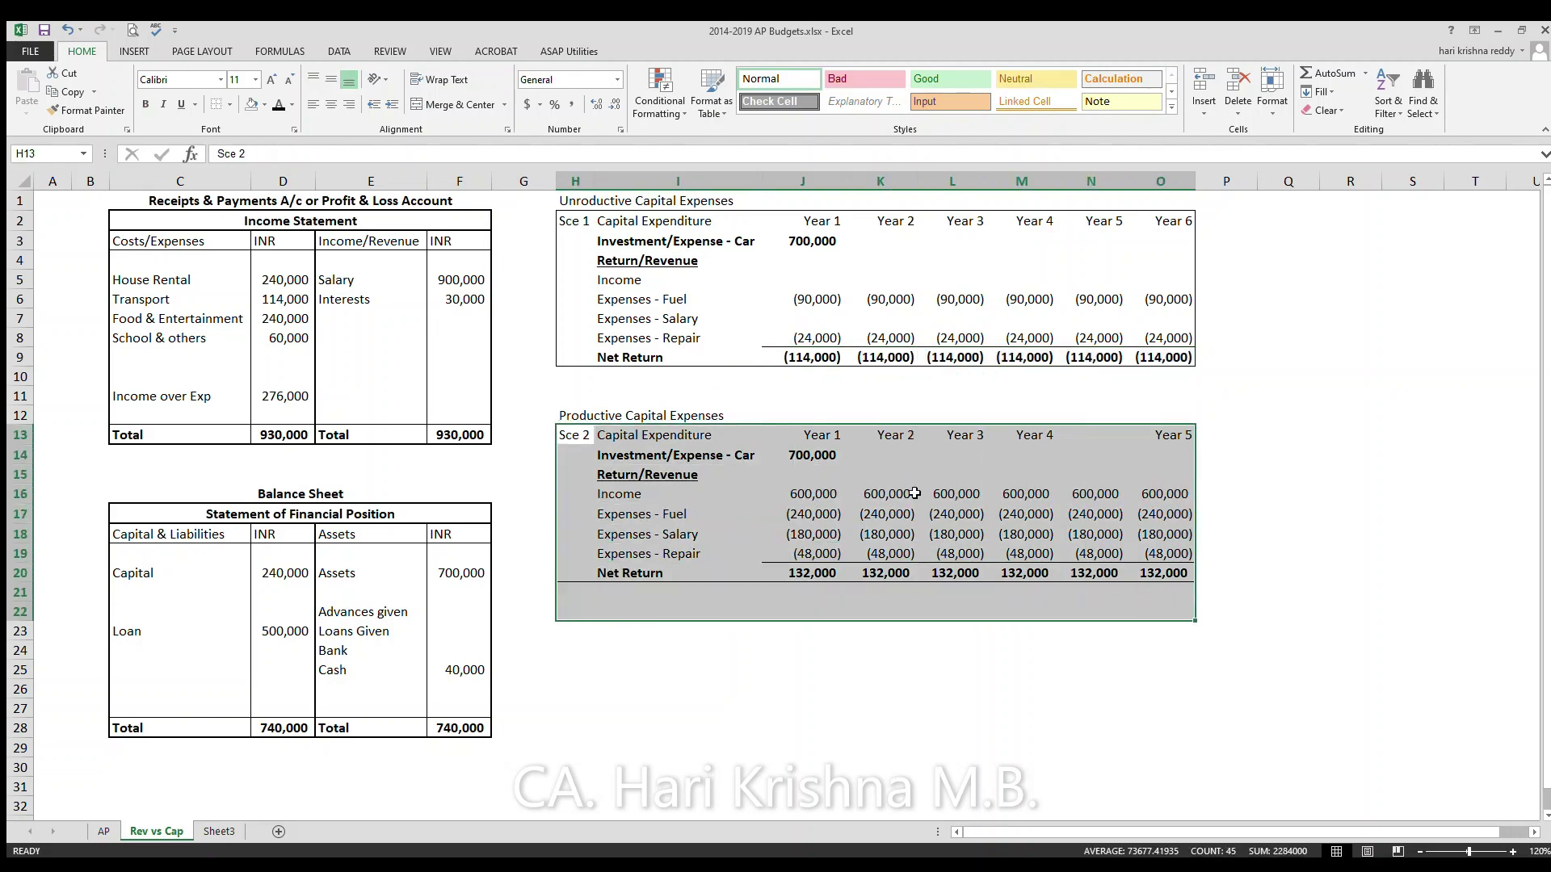
click(815, 456)
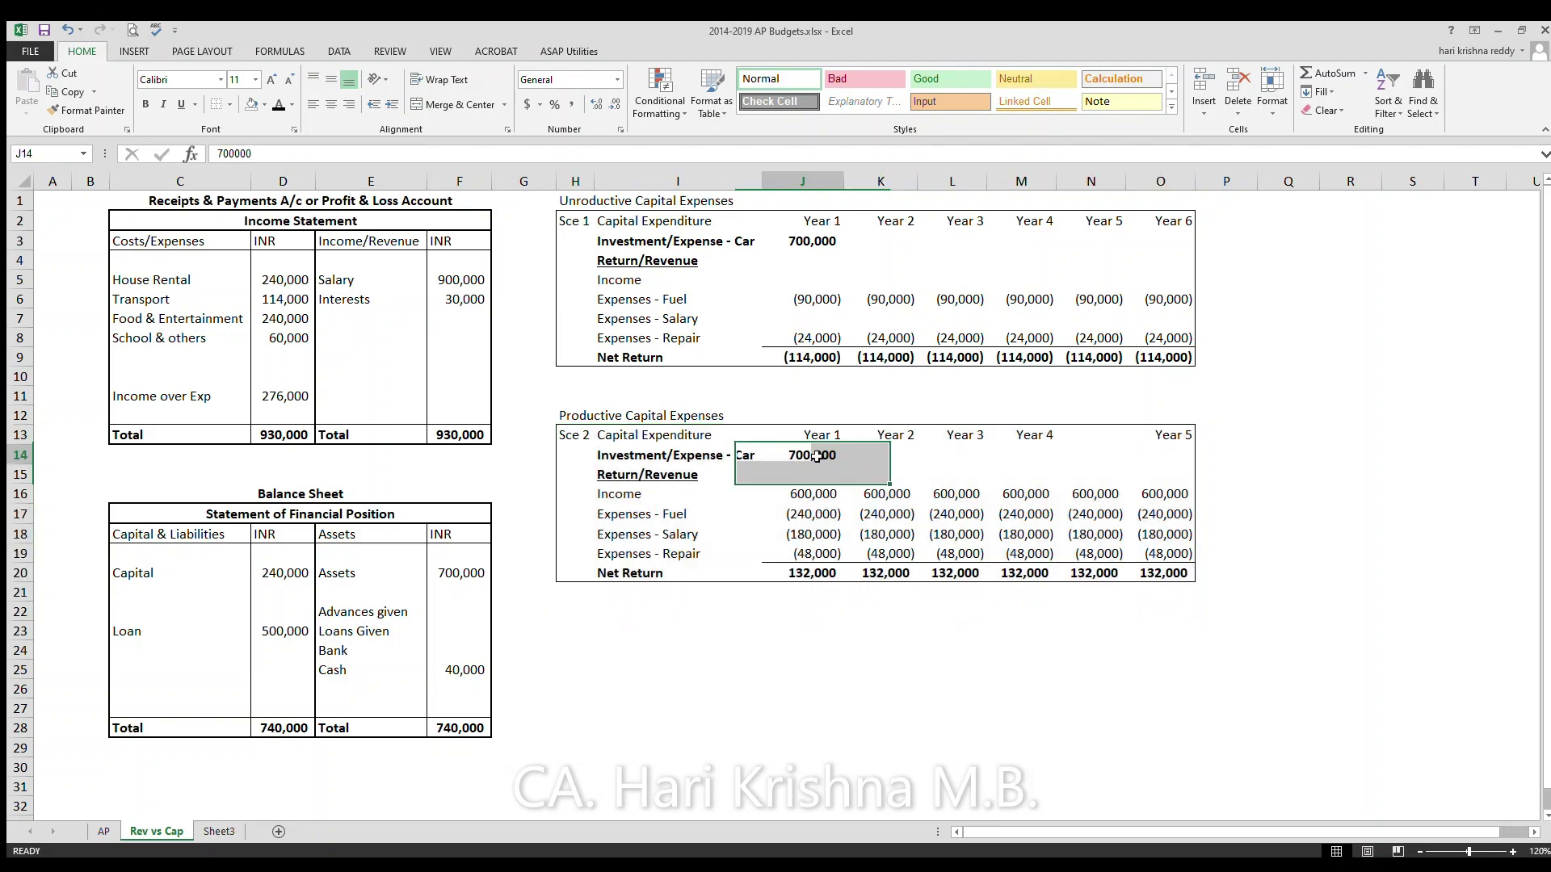
click(804, 517)
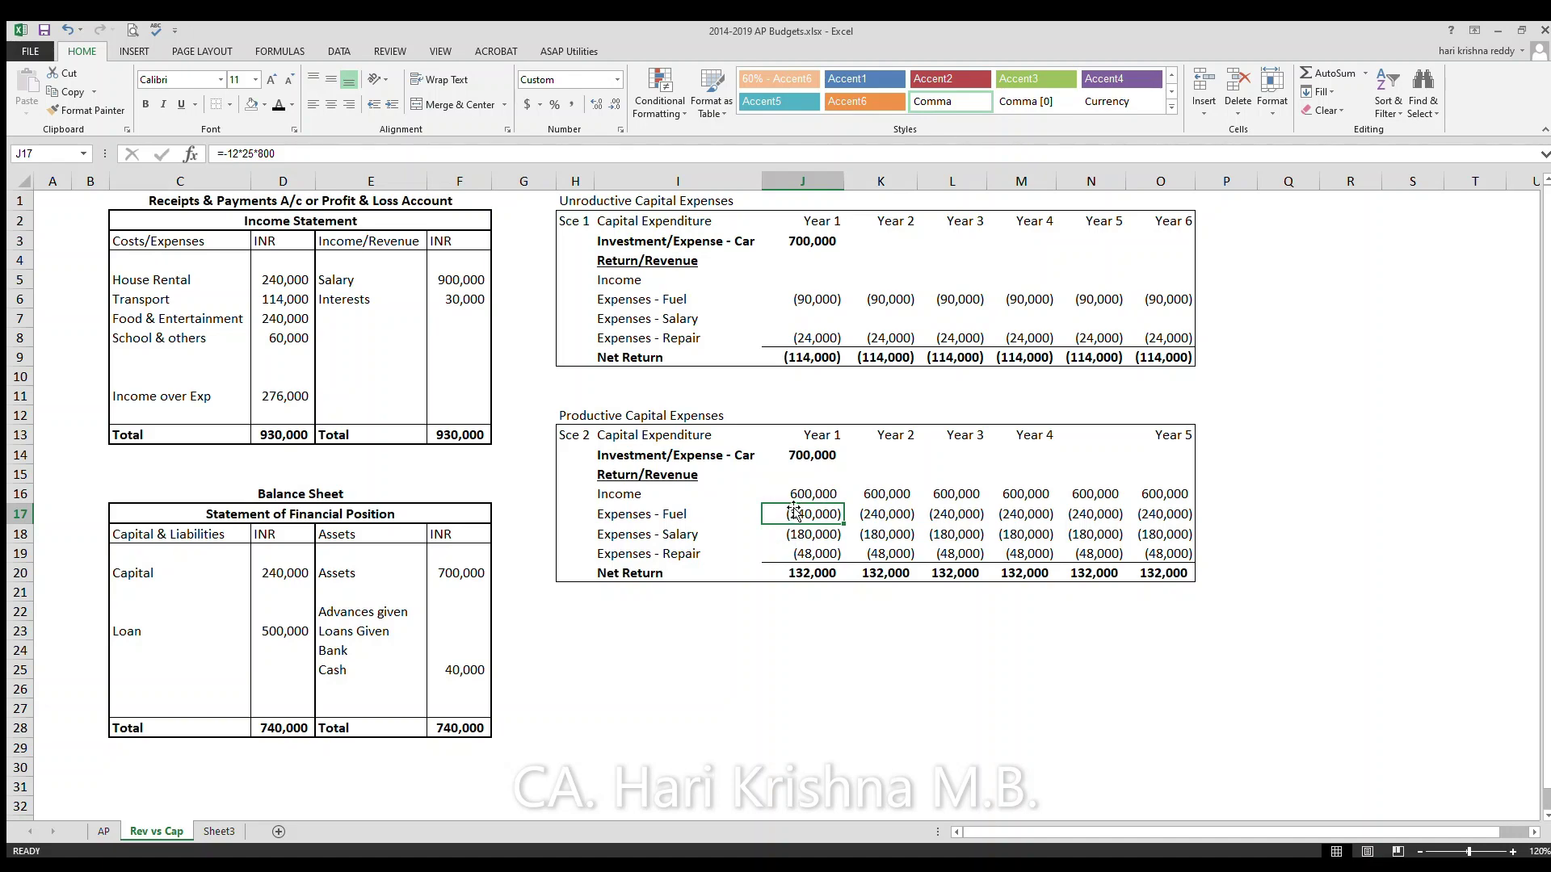
click(792, 495)
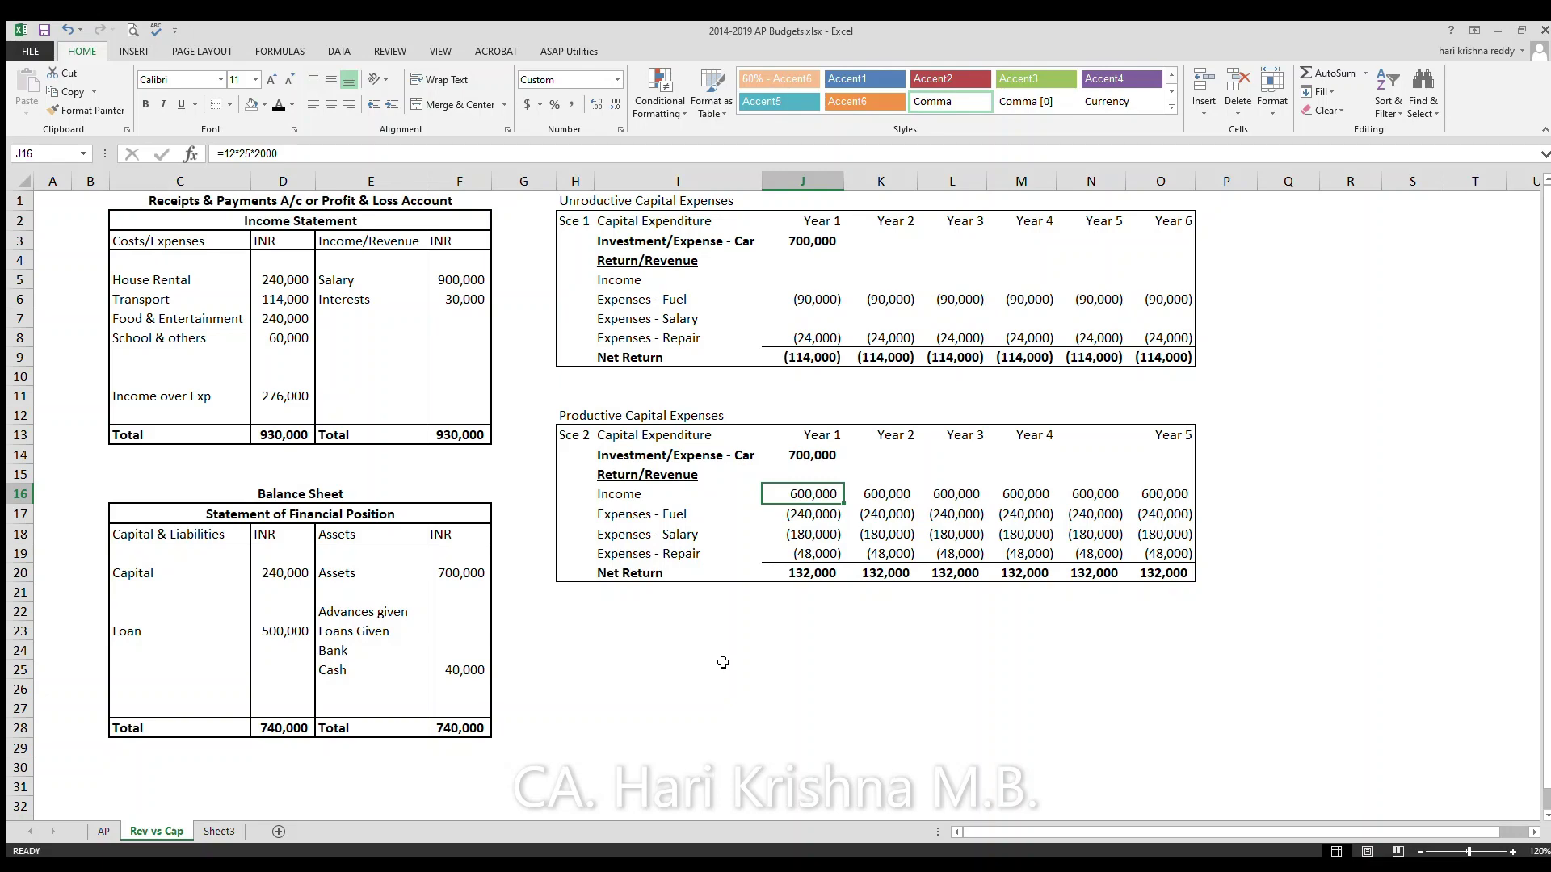
click(827, 537)
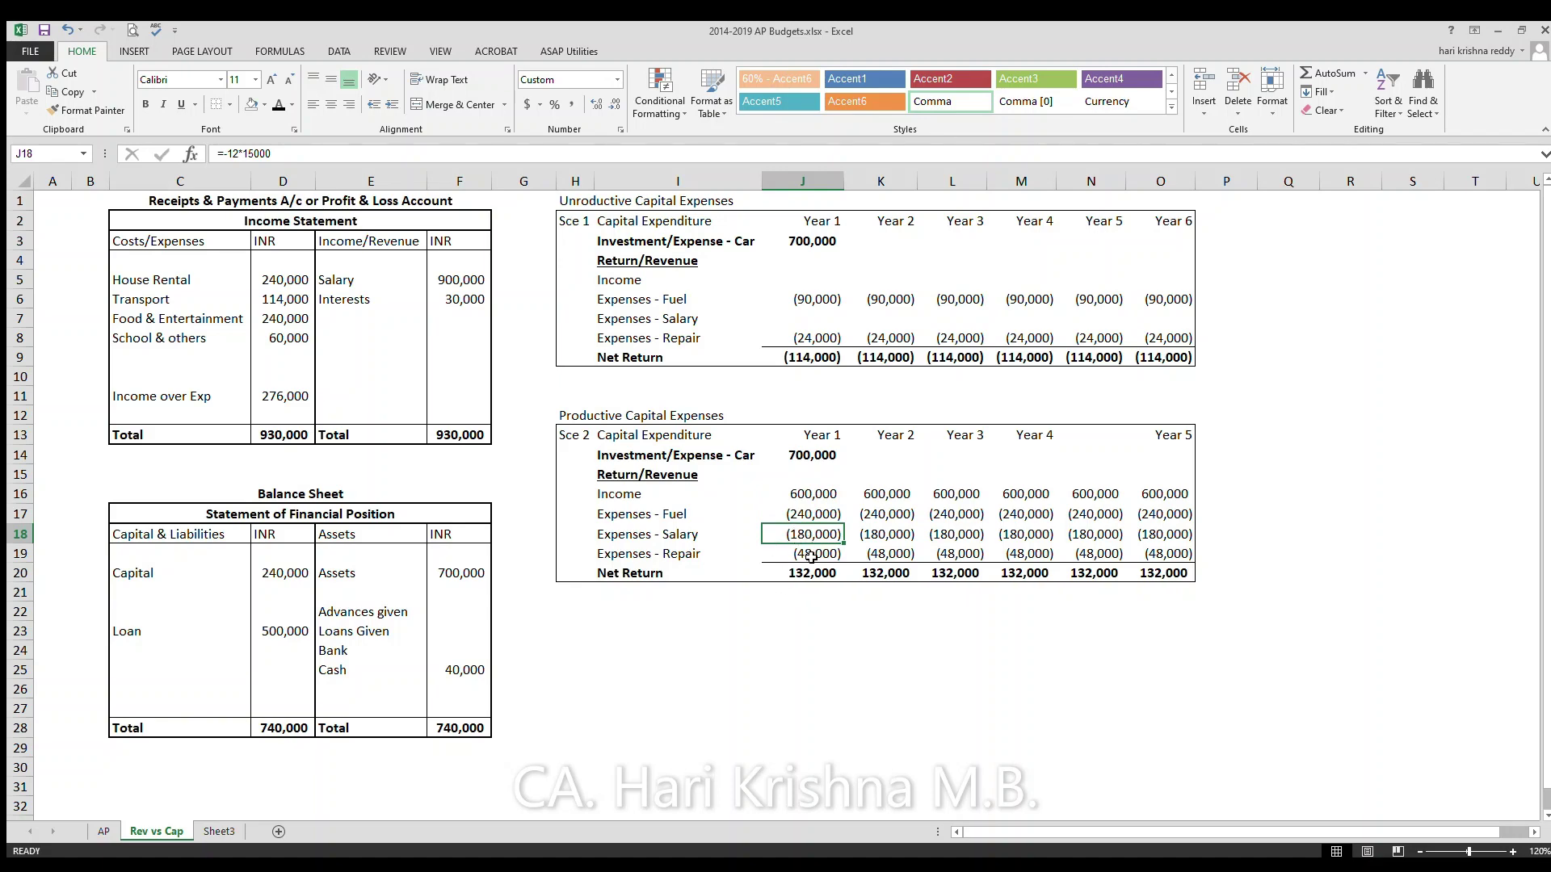
click(812, 557)
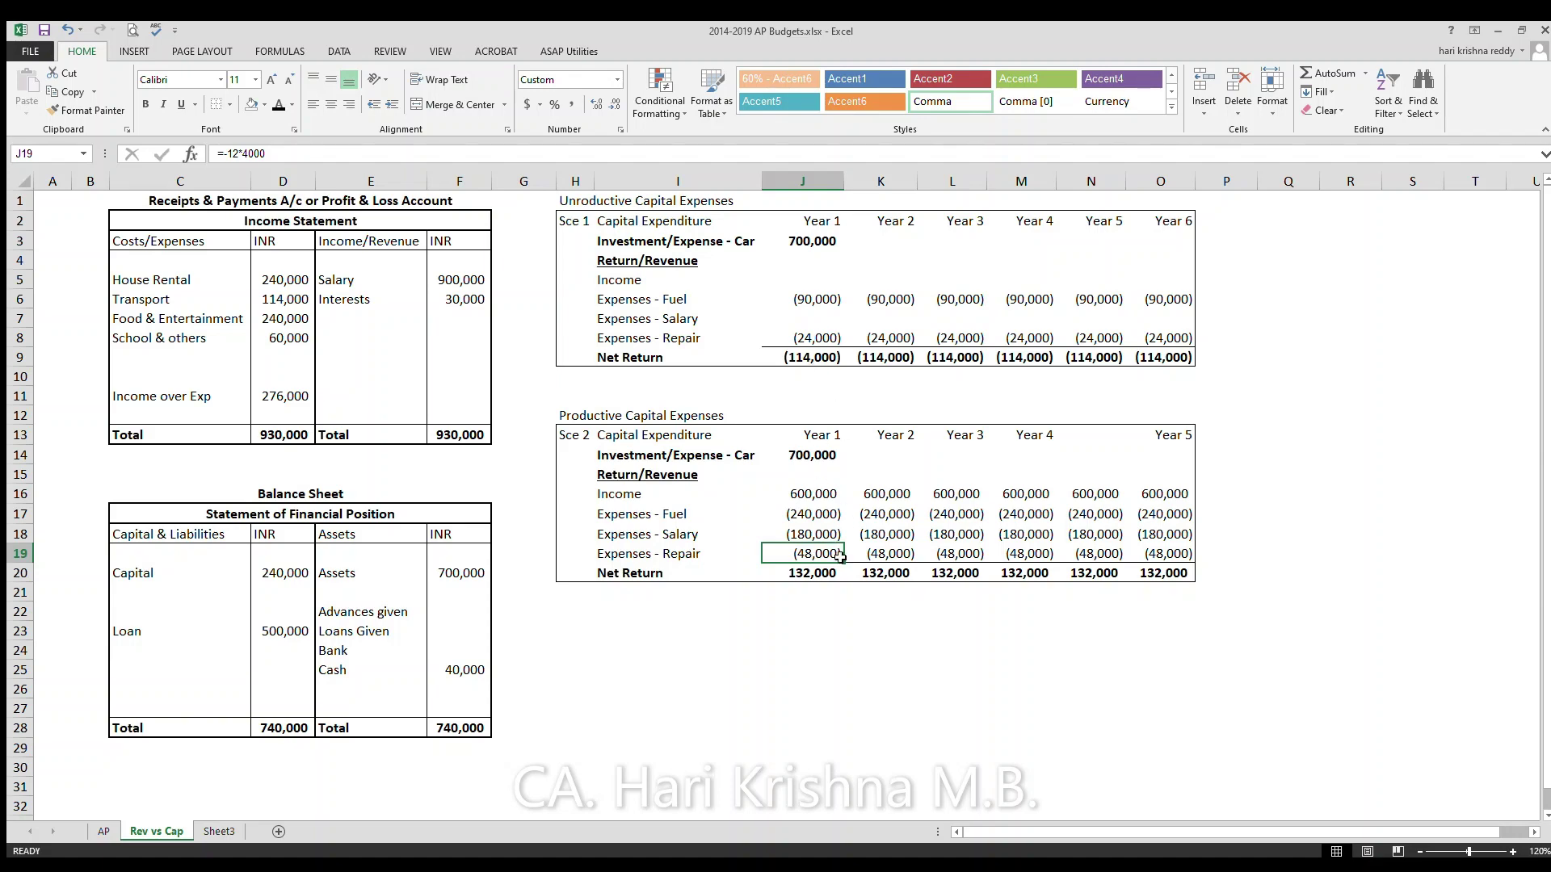
click(809, 515)
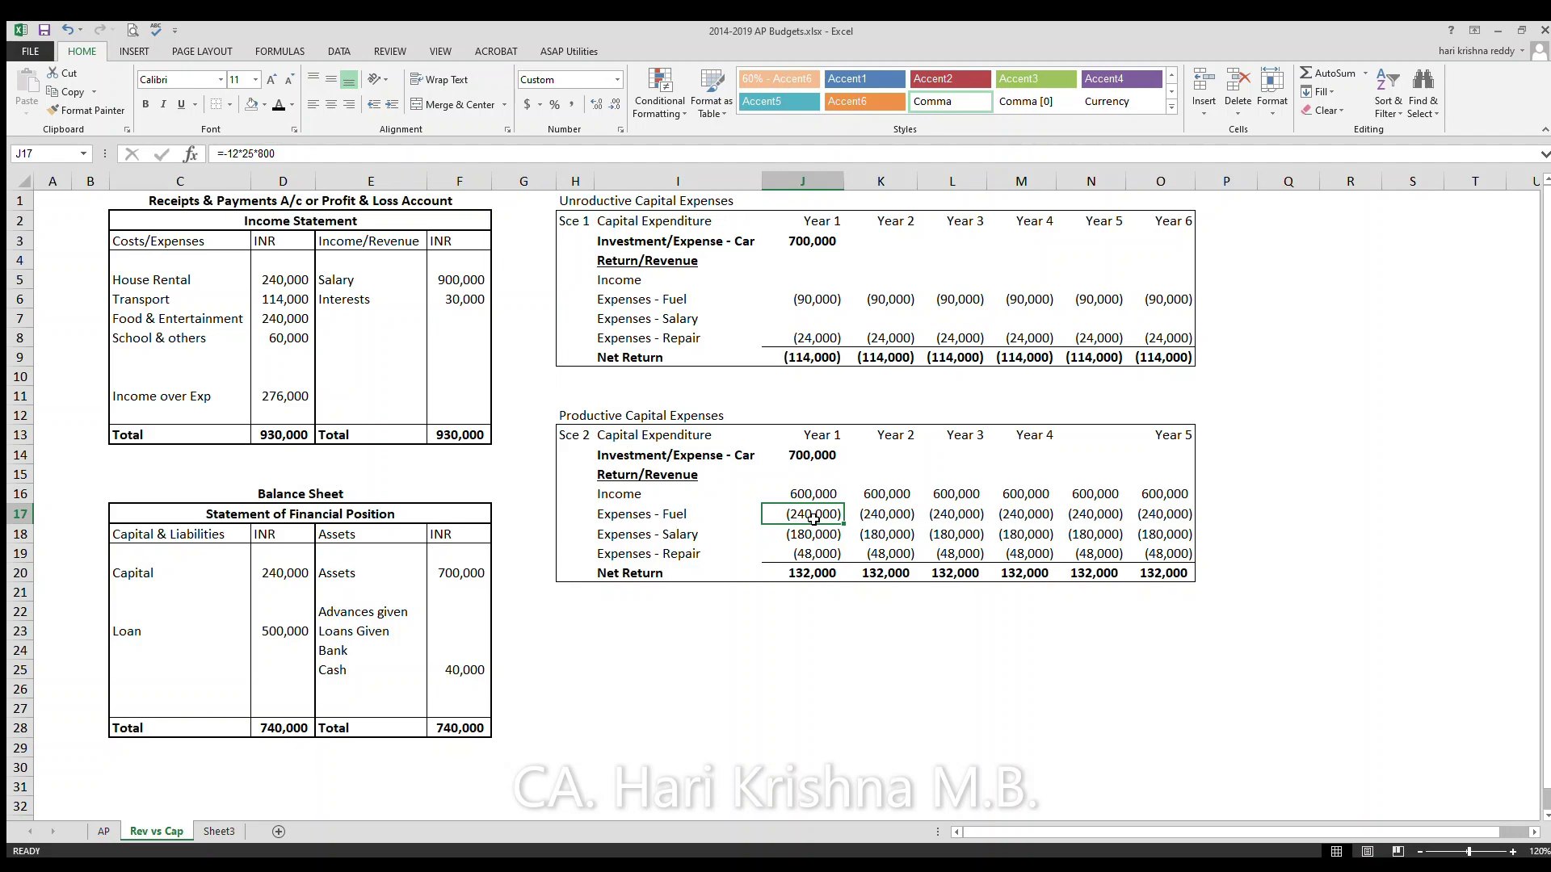
click(813, 493)
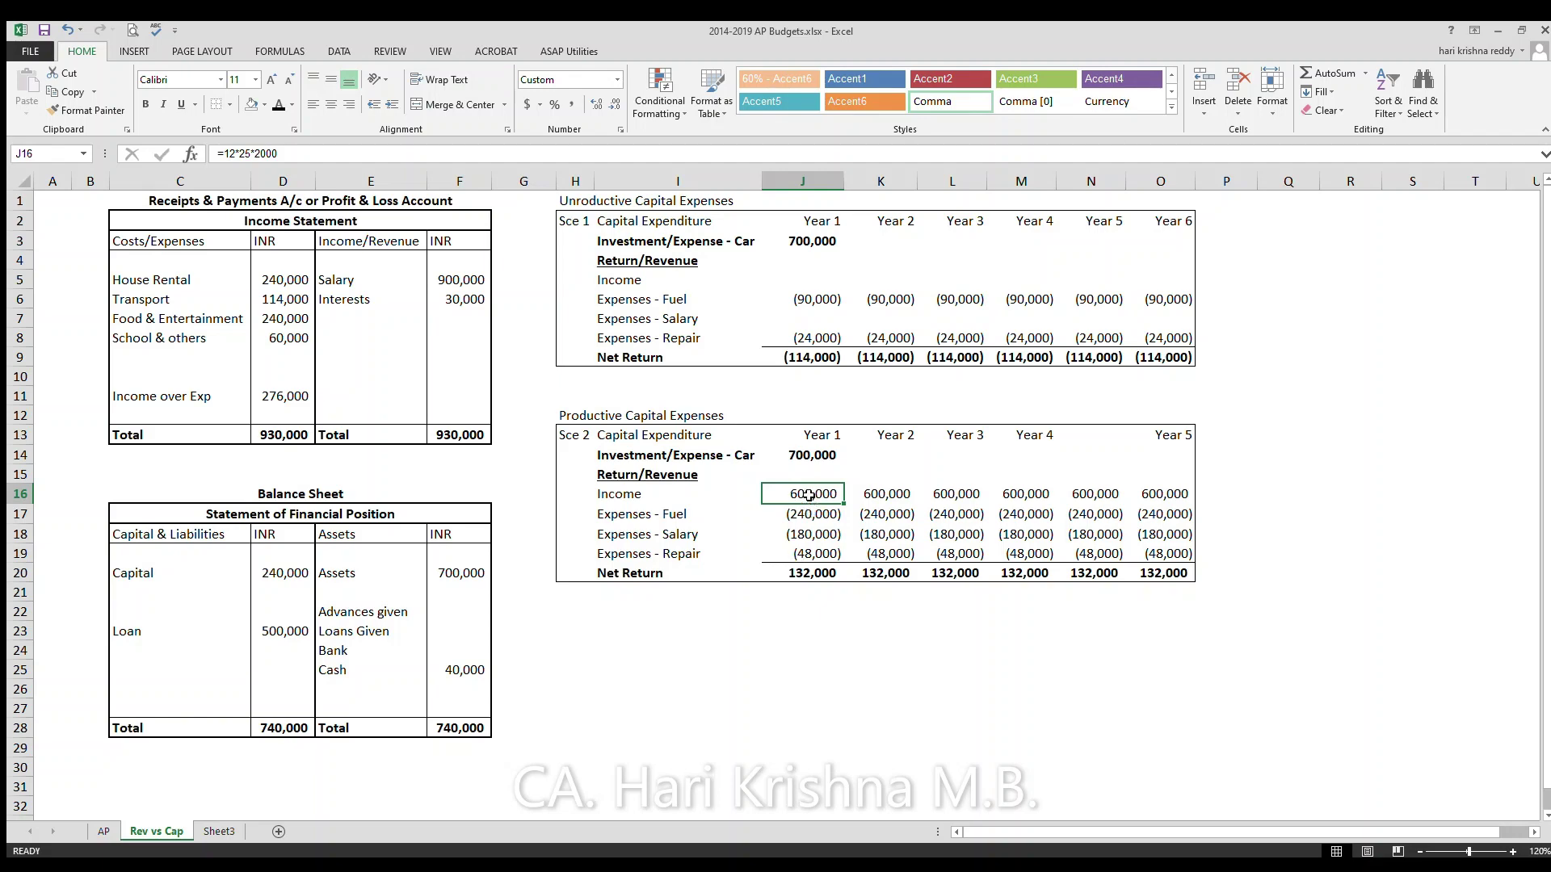
drag(810, 515, 825, 555)
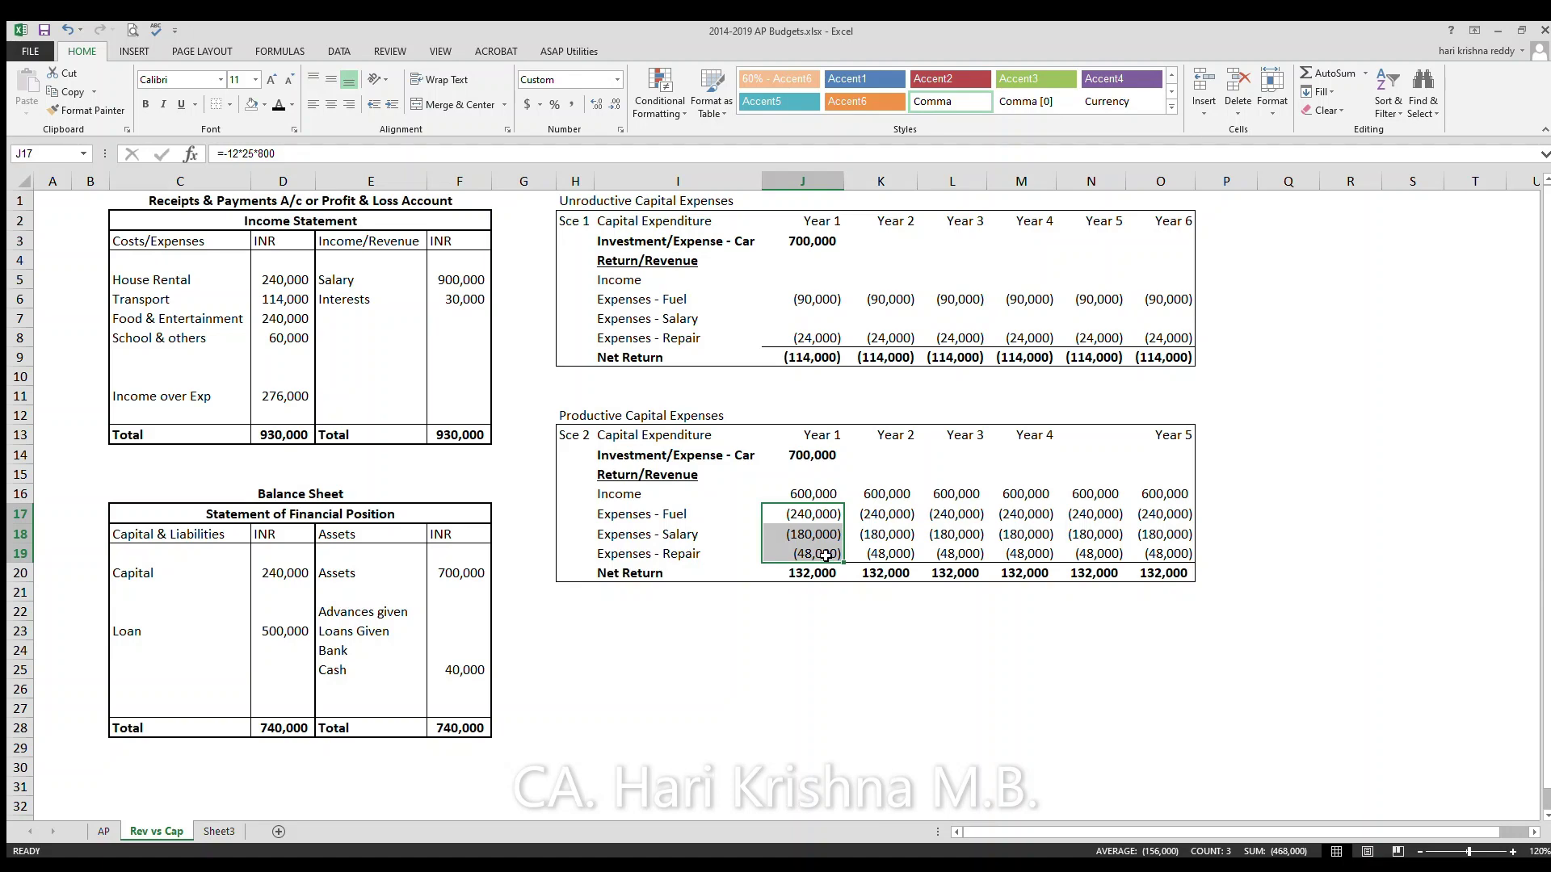
click(814, 574)
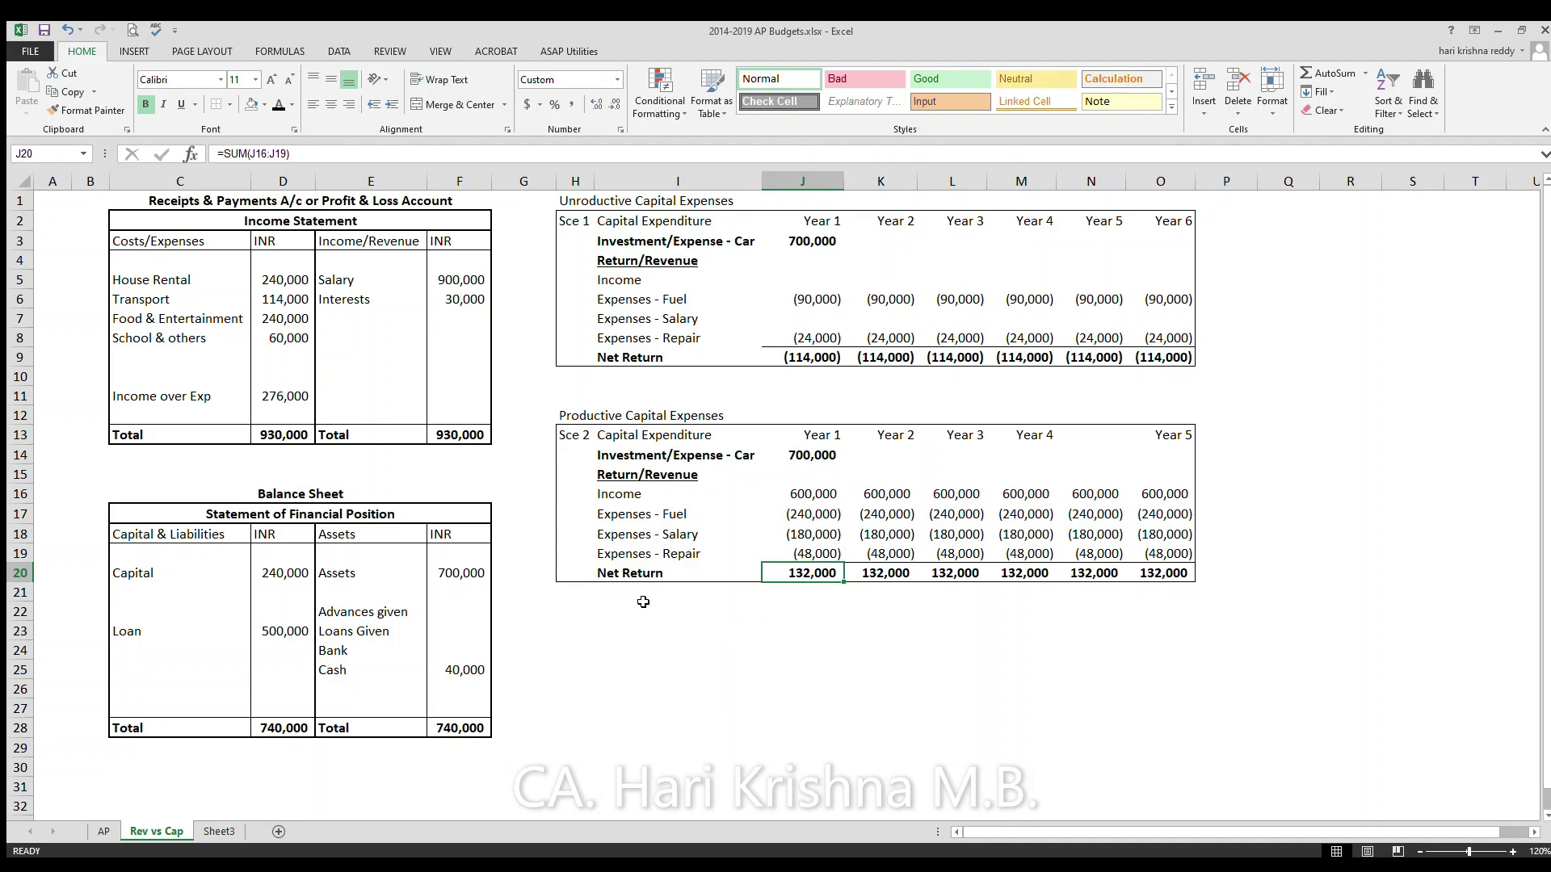
Add the row label "Depreciation" in I21, directly below scenario 2's Net Return
click(643, 600)
text(Depre)
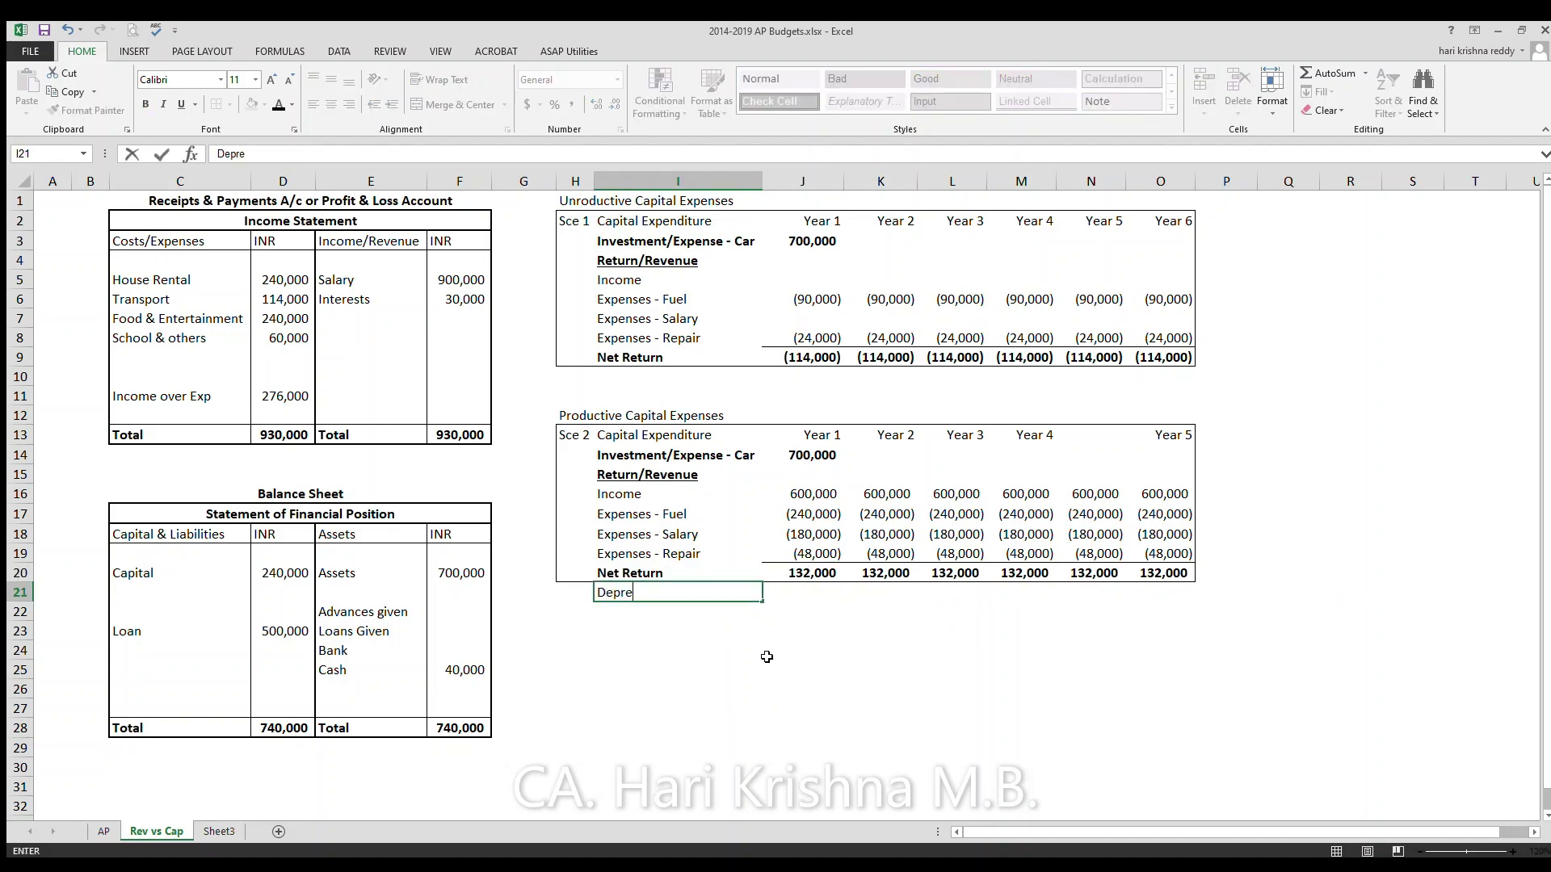
text(ciation)
key(Tab)
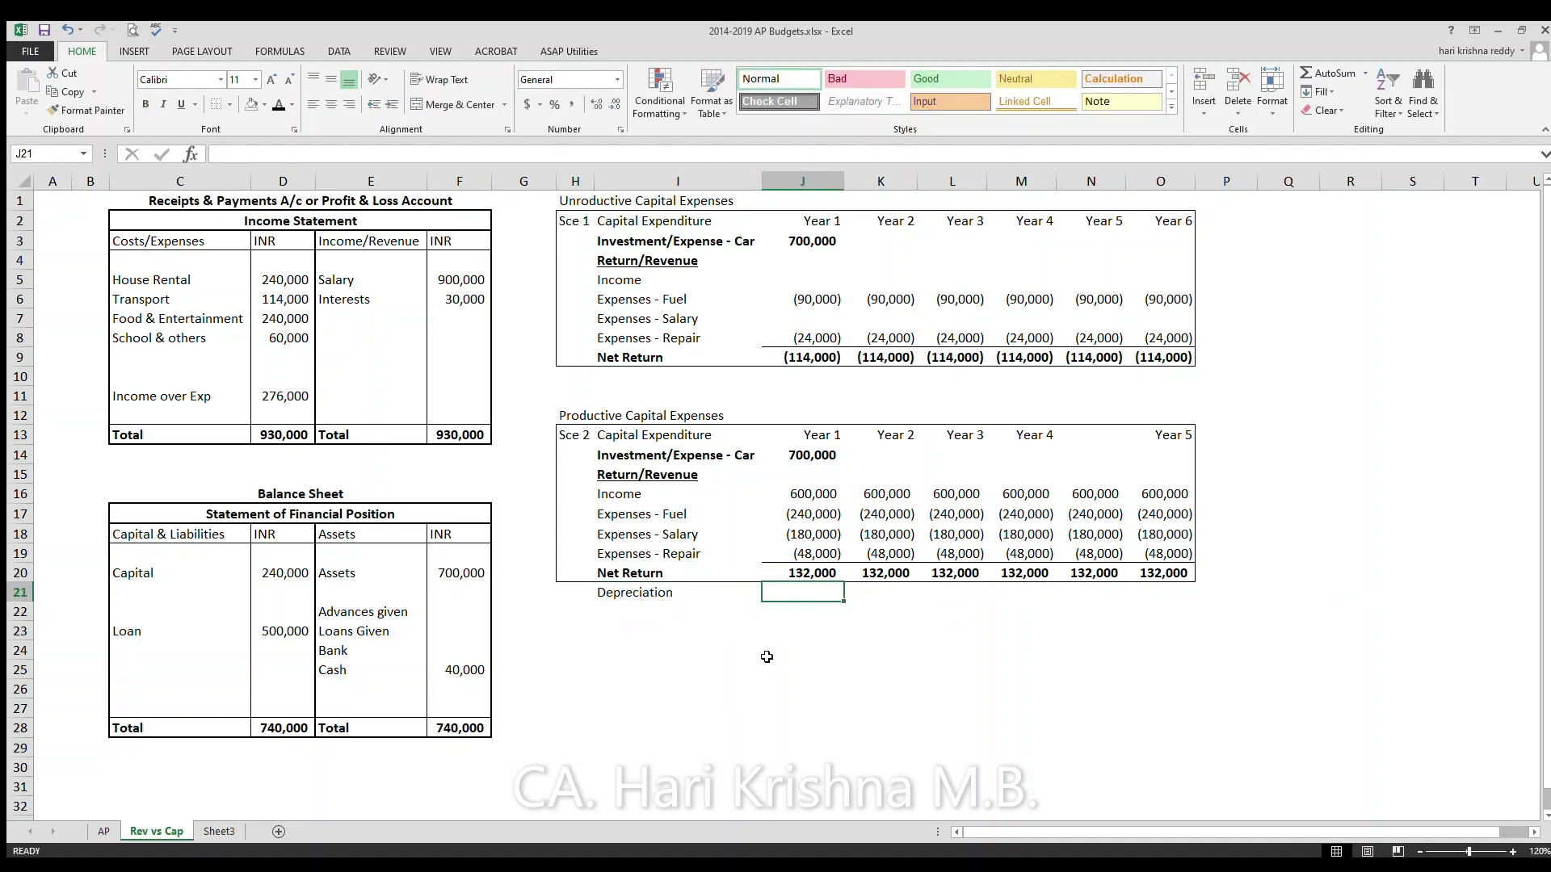
text(=)
key(Up)
text(-)
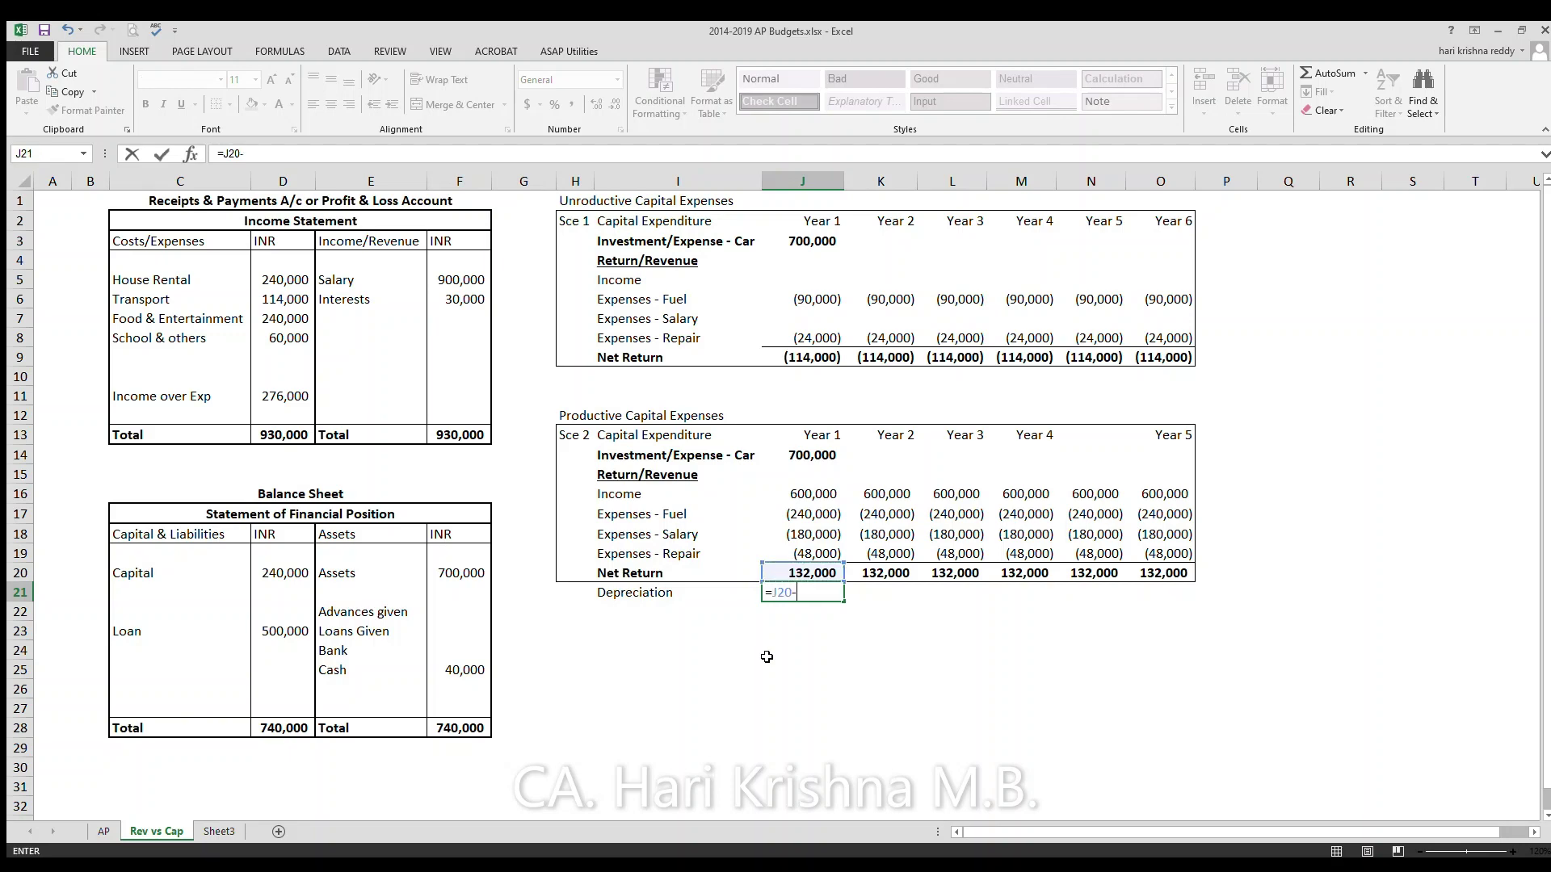
text(70000)
key(Escape)
Enter a depreciation of 70000 in J21 and fill it across the row to O21
text(70000)
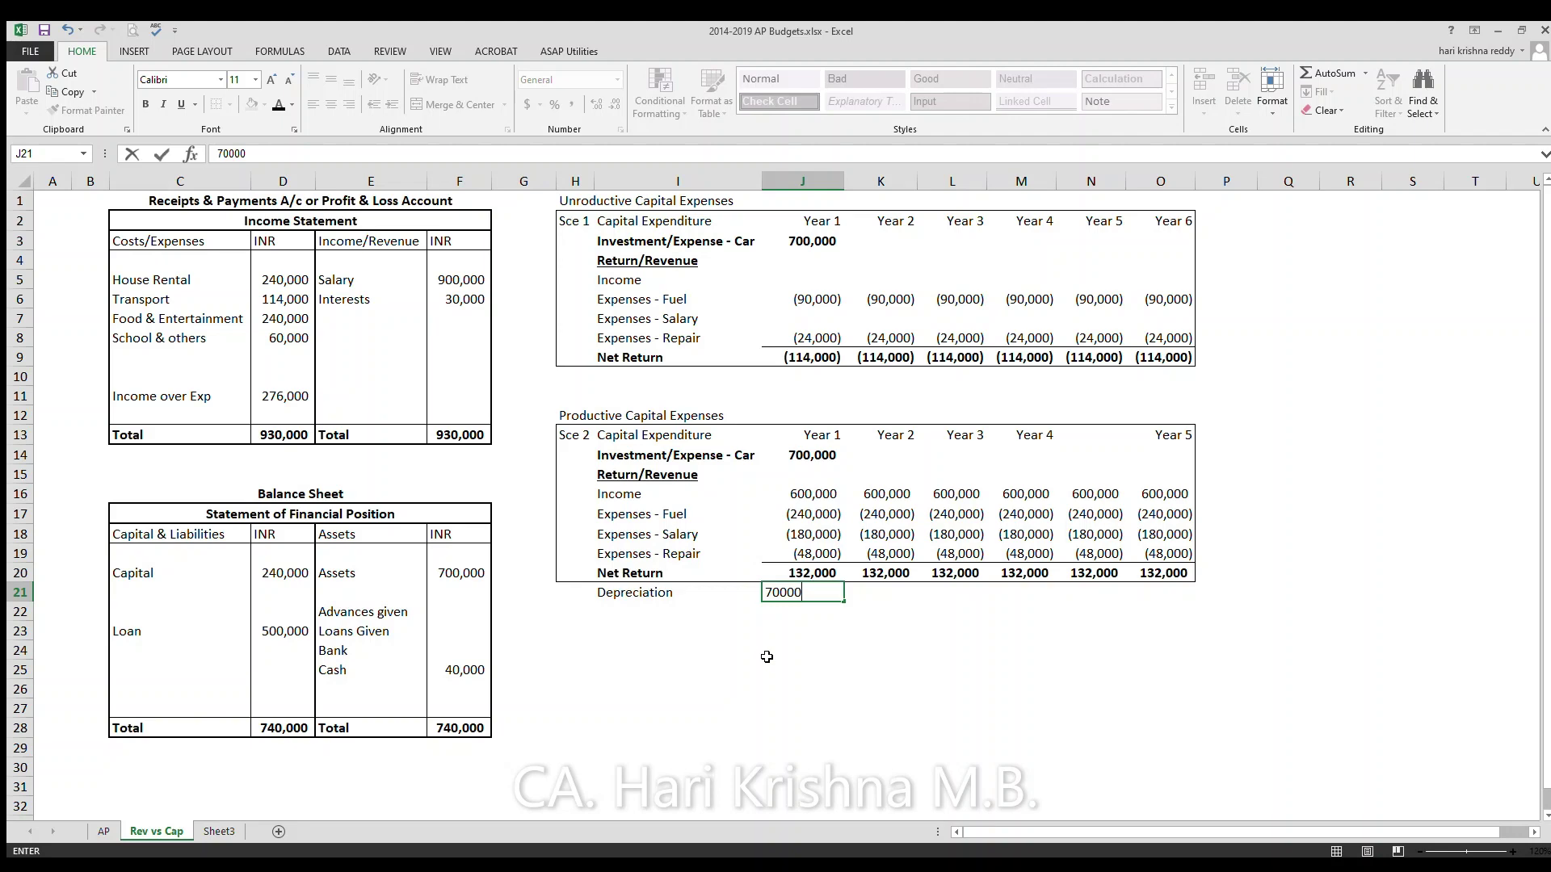
key(Return)
key(Up)
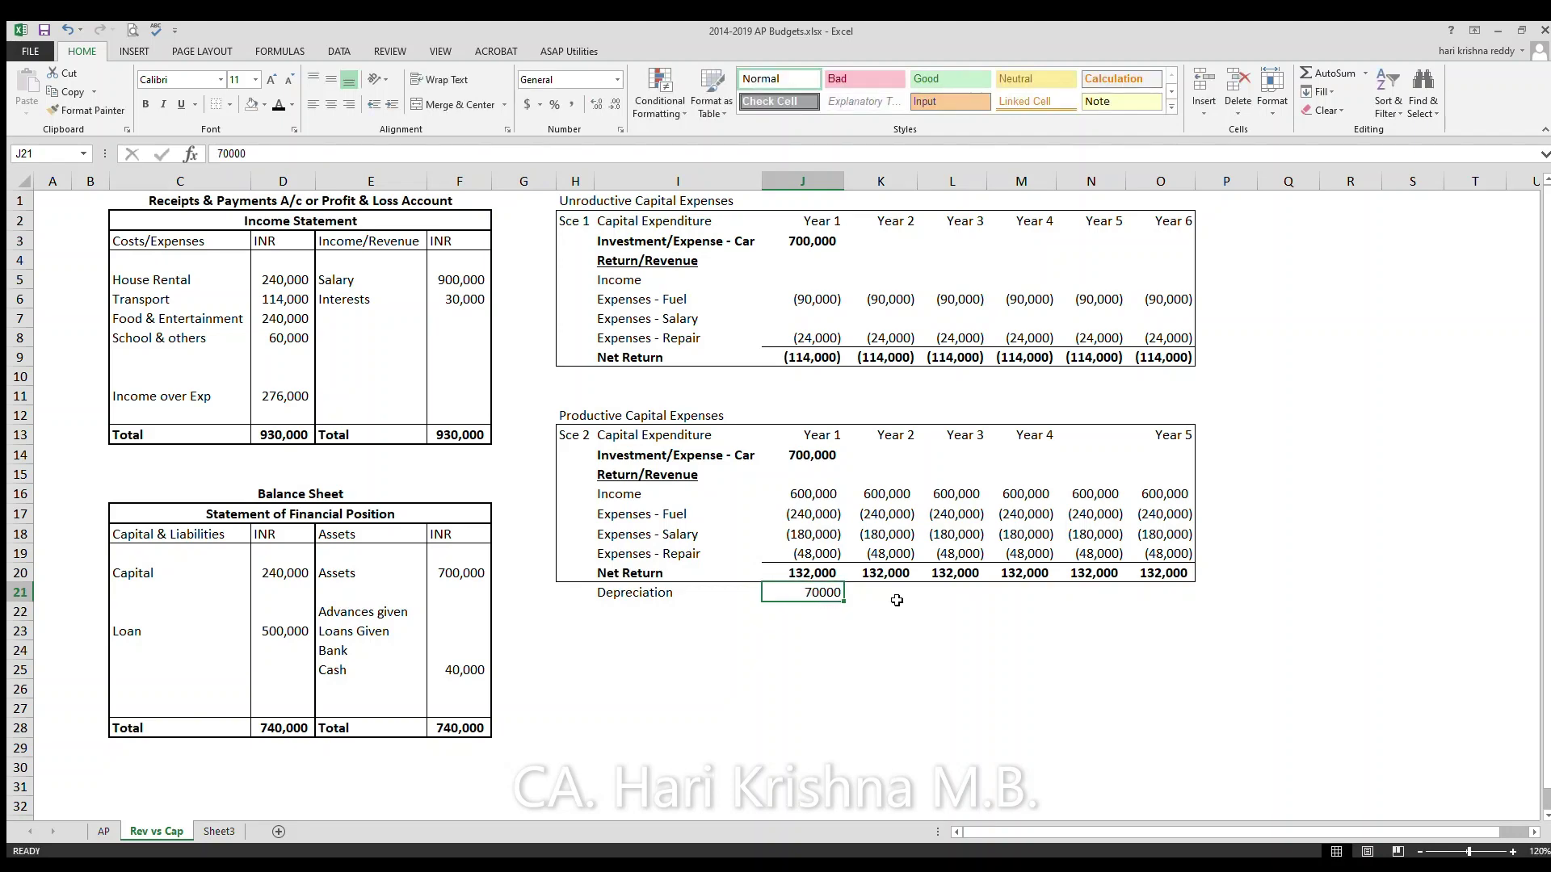
drag(844, 606, 822, 648)
key(Up)
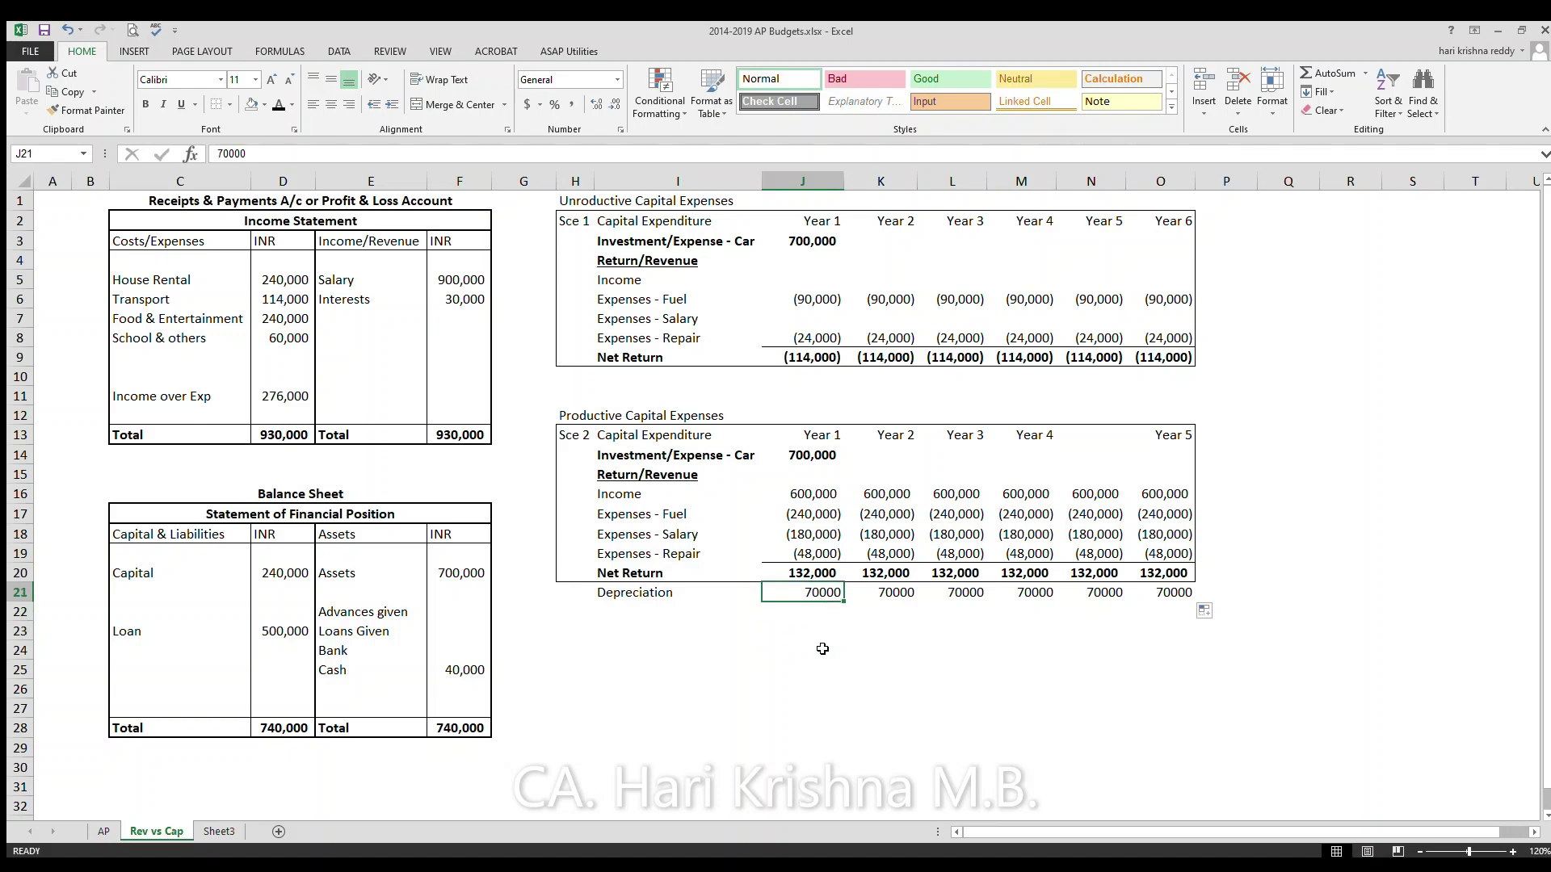
Subtract depreciation from Net Return with =J20-J21 in J22 and fill the formula across to O22
key(Down)
text(=)
key(Up)
key(Up)
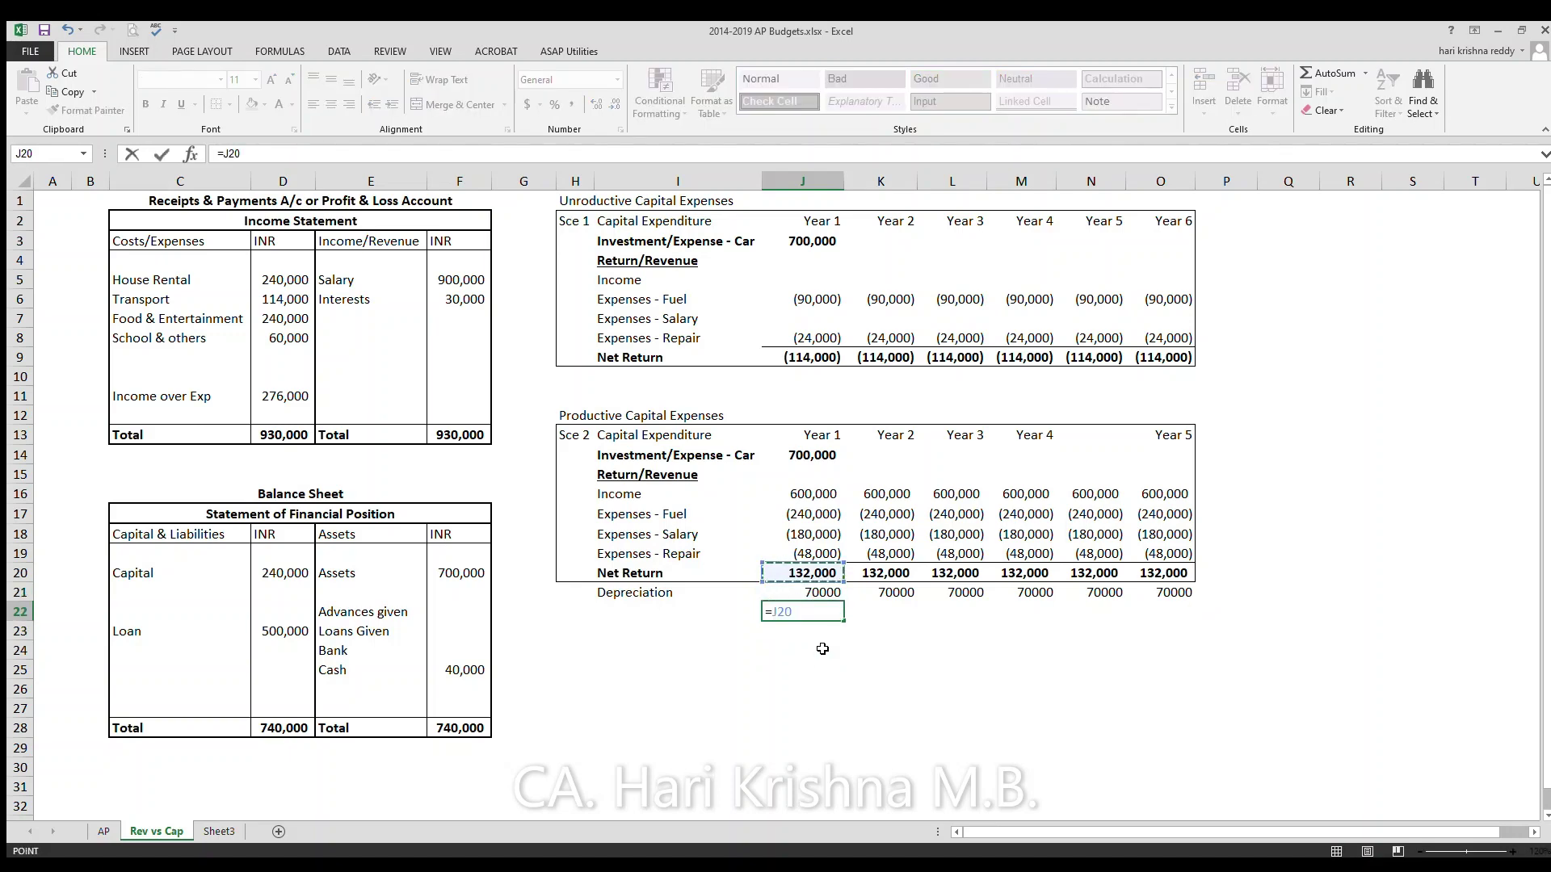
text(-)
key(Up)
key(Return)
click(801, 615)
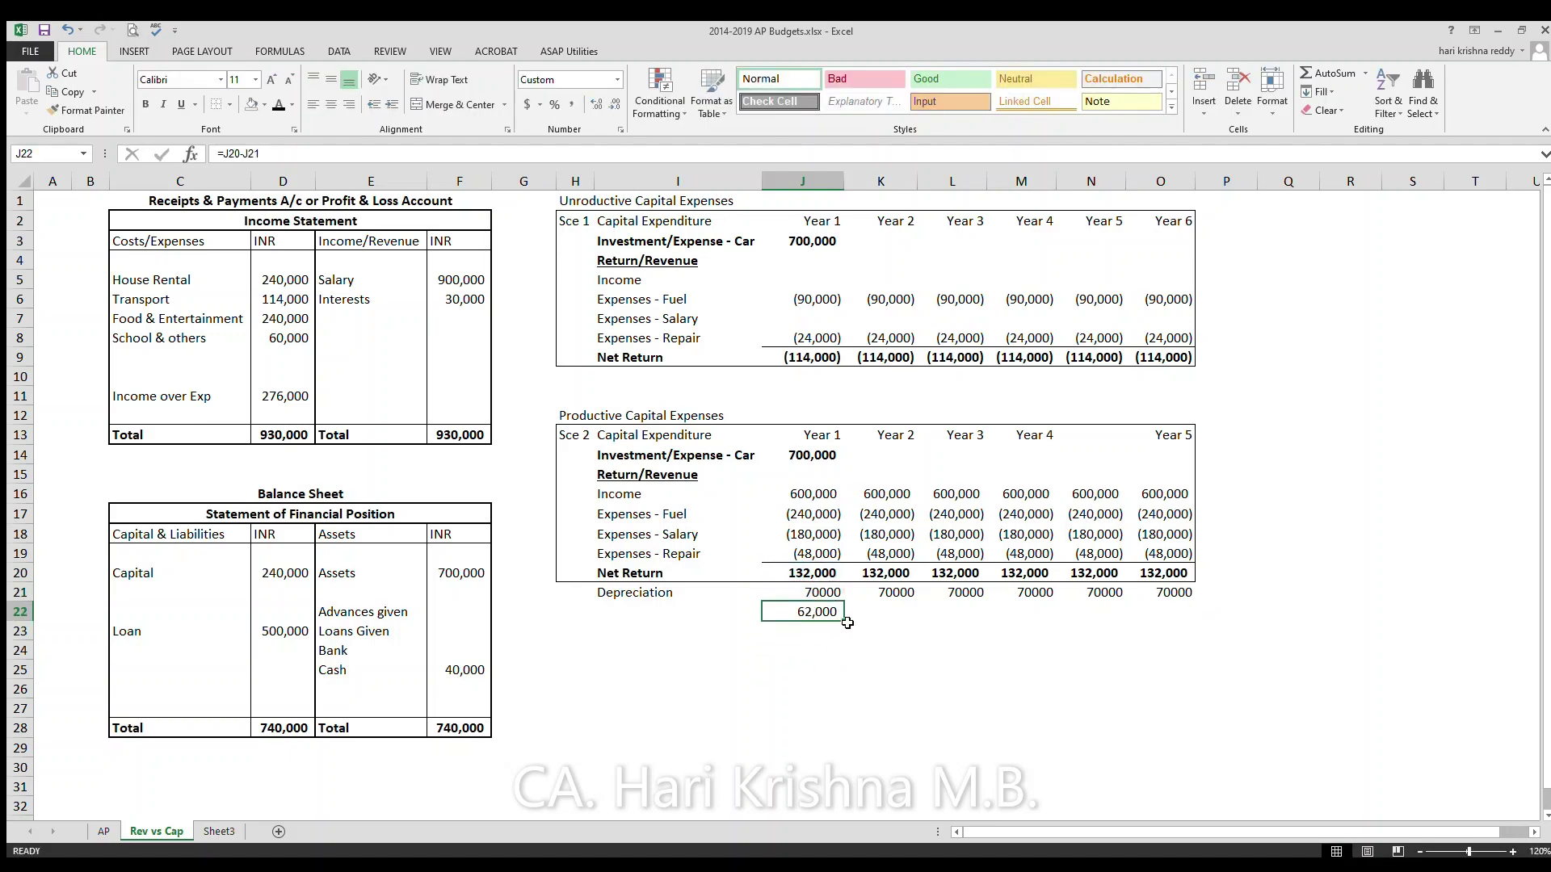
drag(845, 621, 1194, 630)
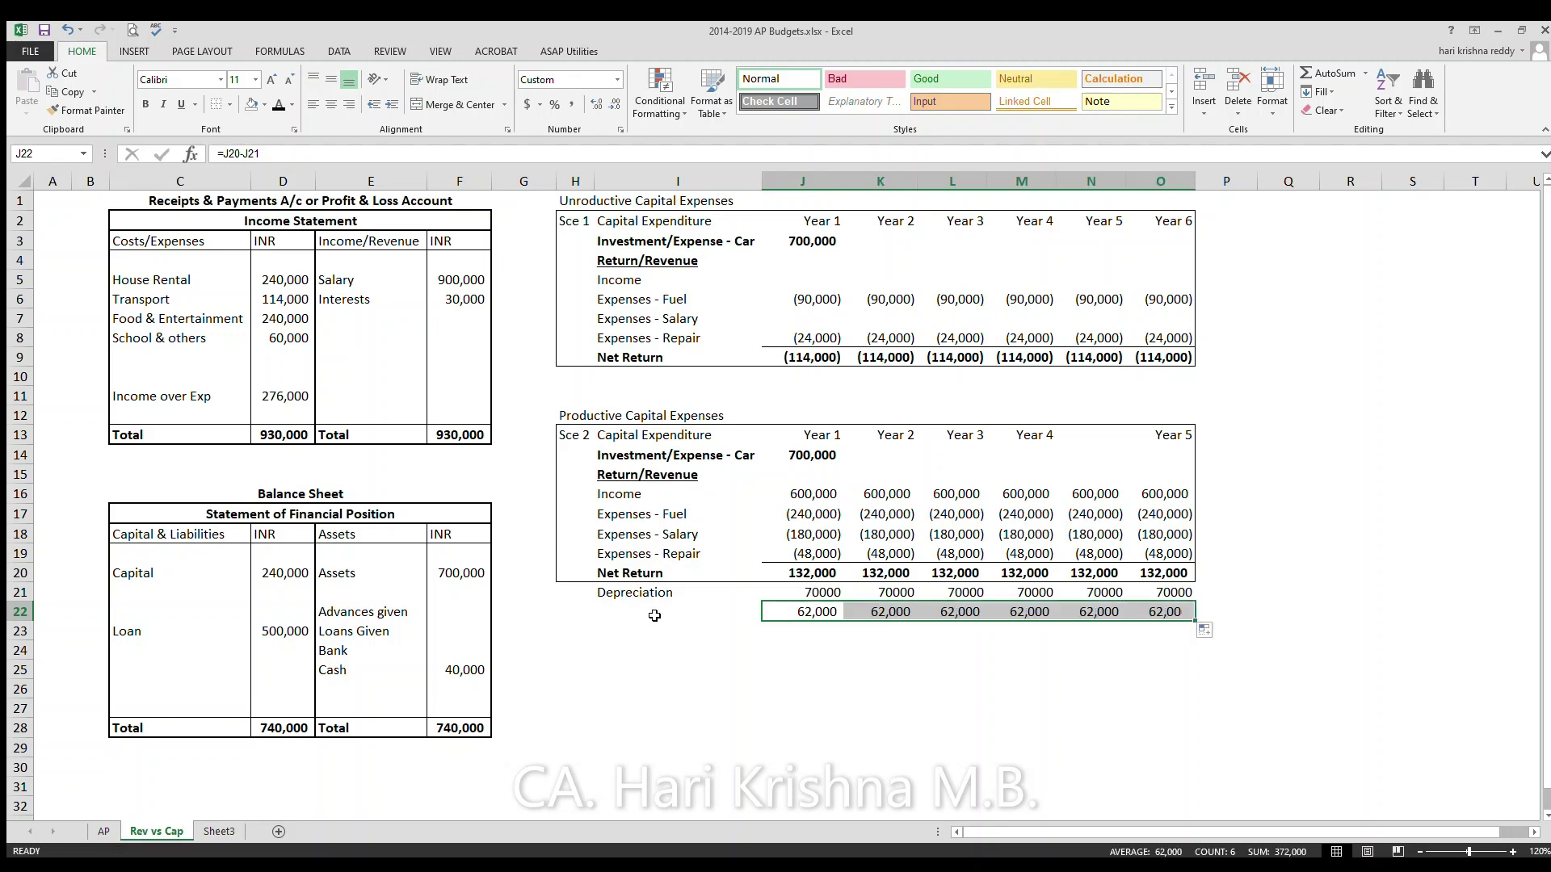
Label row 22 "Net Income" in I22 and make I22:O22 bold
key(Left)
text(Net Income)
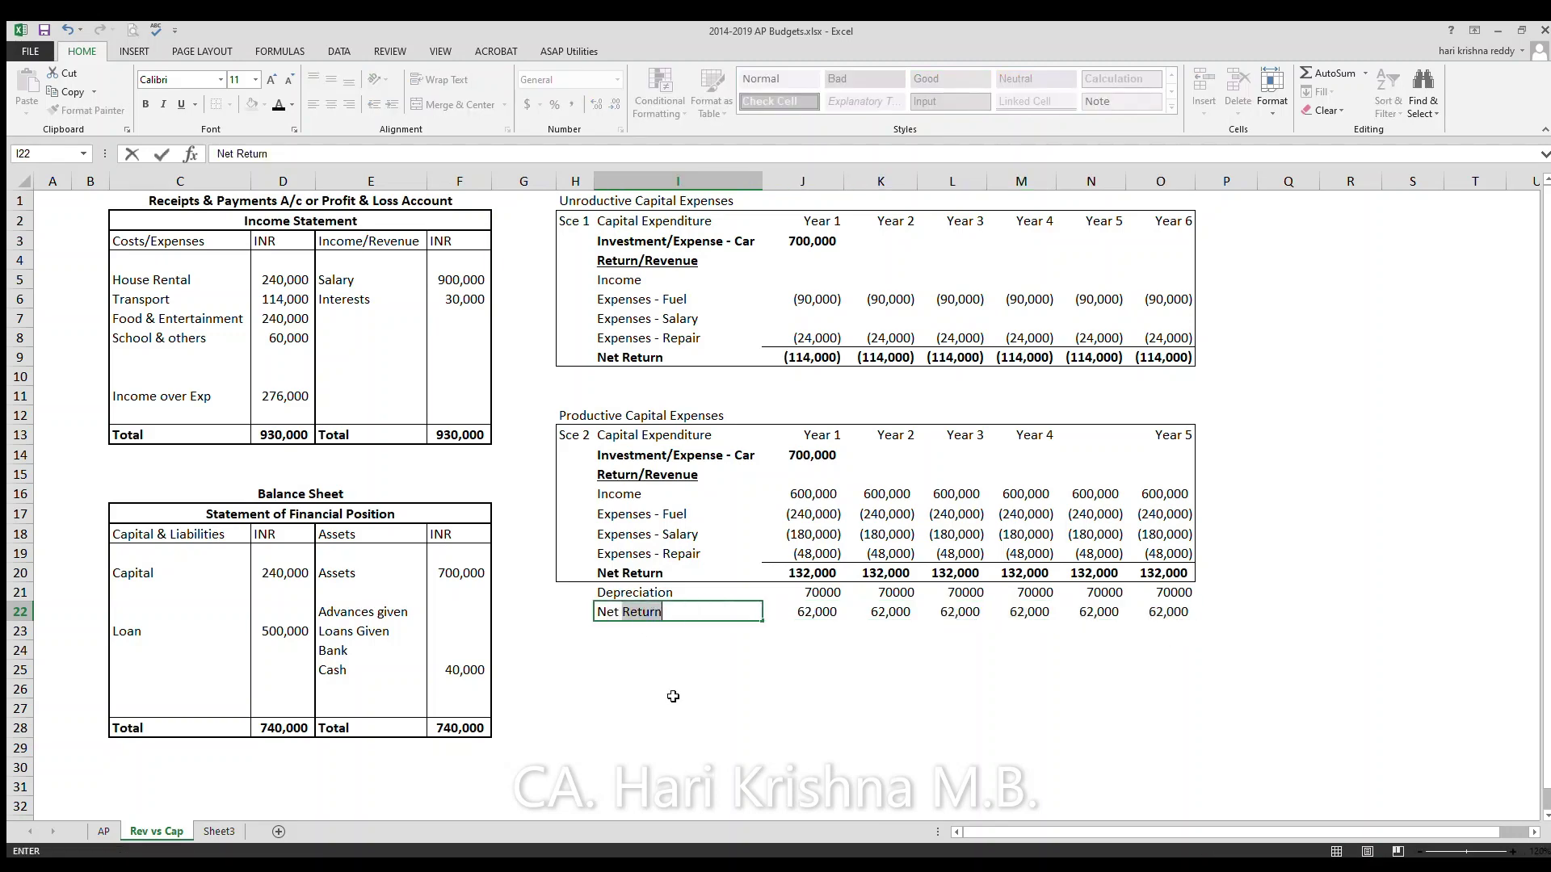
key(Return)
key(Up)
key(ctrl+shift+Right)
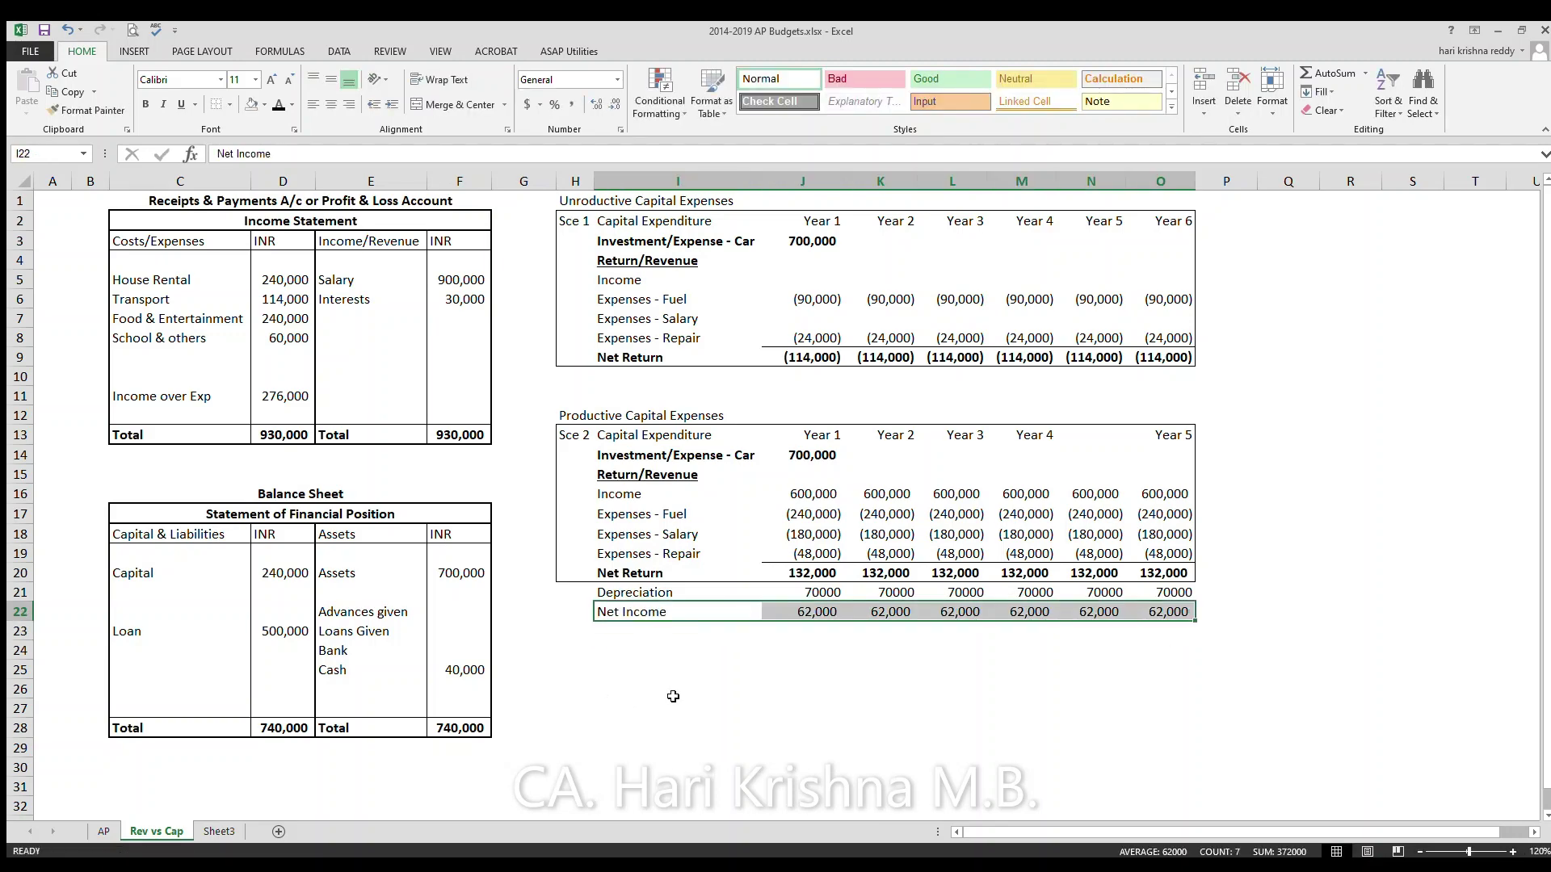
key(ctrl+b)
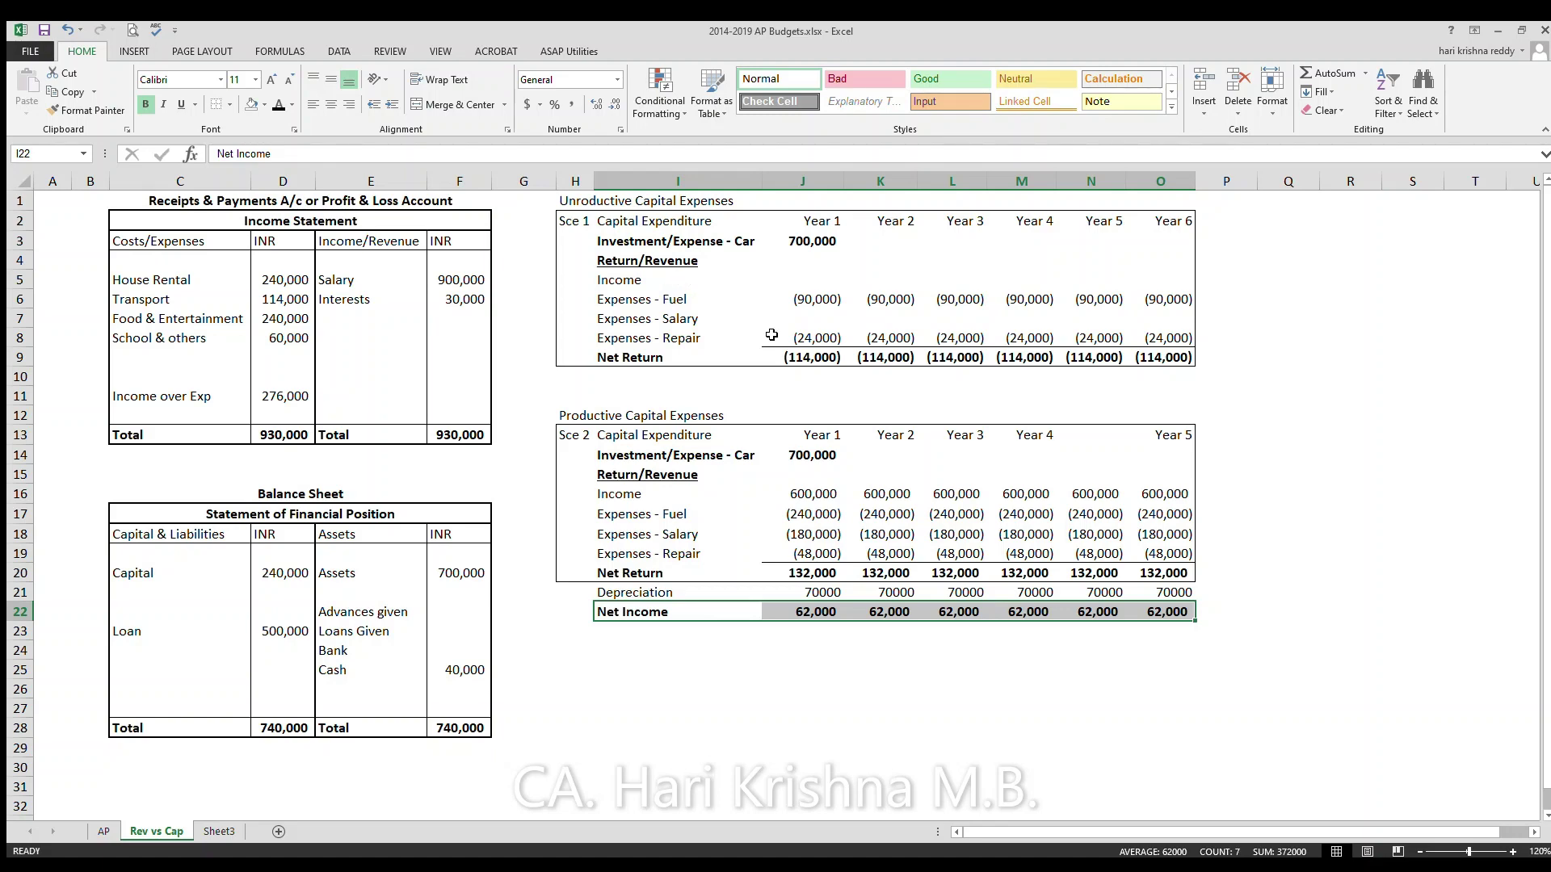
Compare scenario 1's Net Return with scenario 2's Year 1 Income and Net Income
click(806, 363)
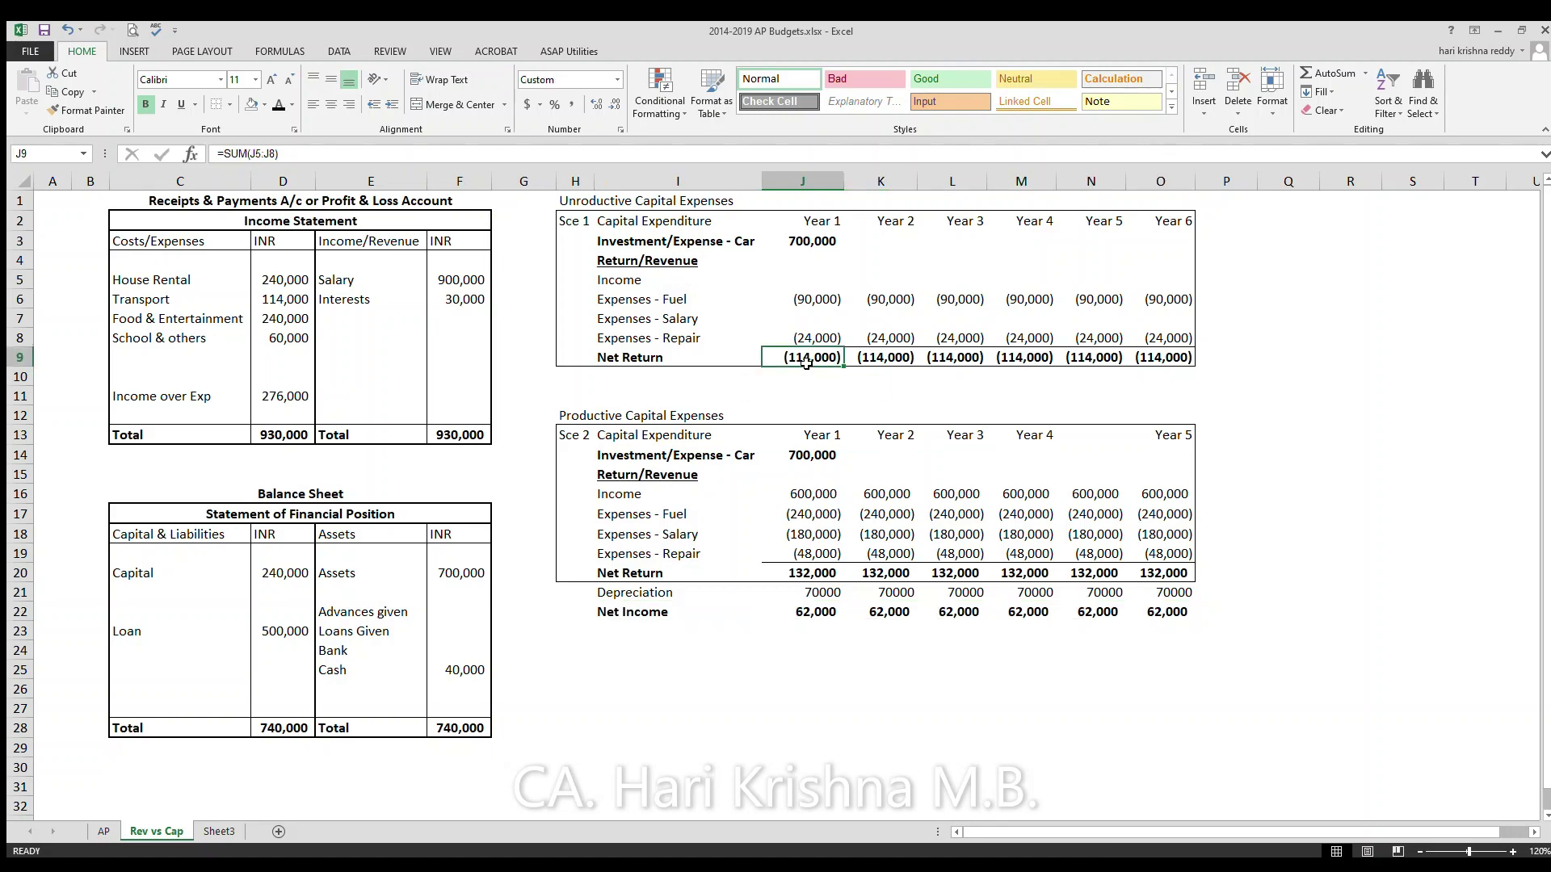
click(804, 616)
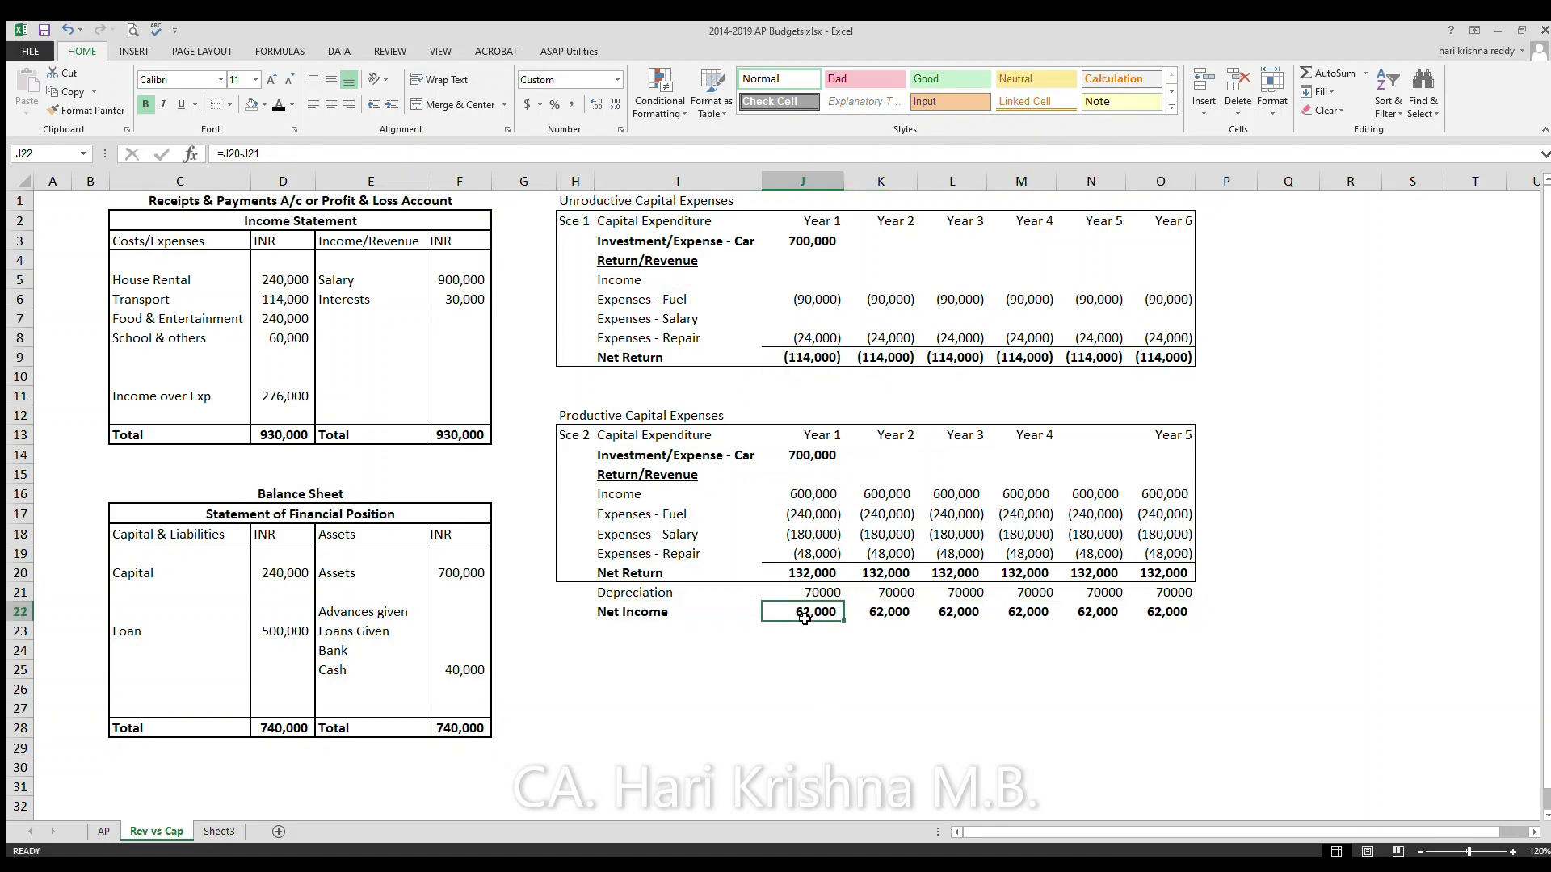
drag(568, 415, 1193, 615)
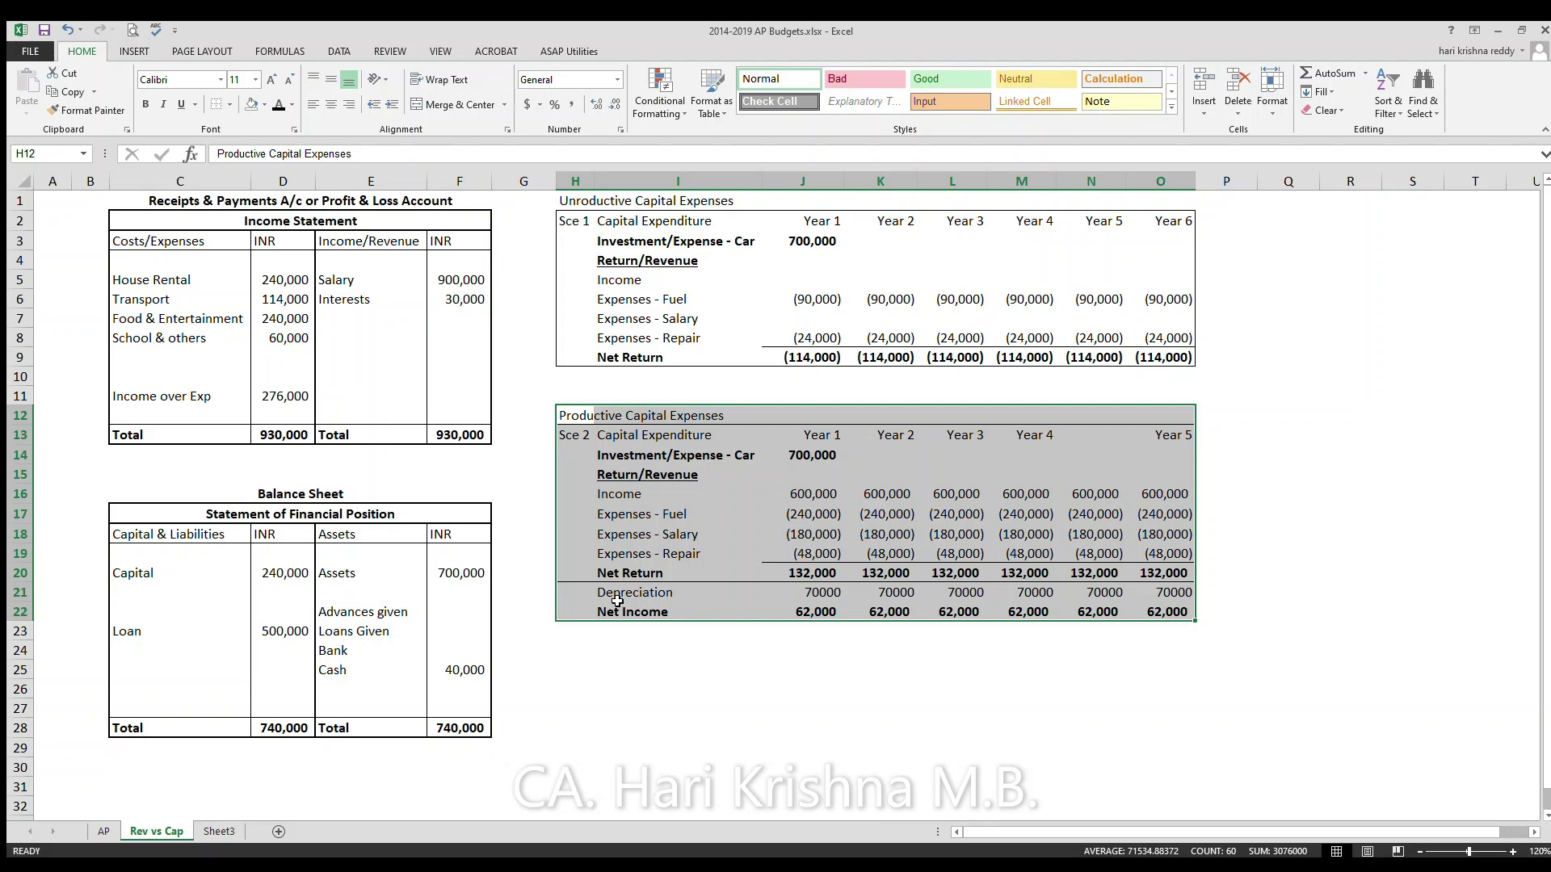
click(741, 539)
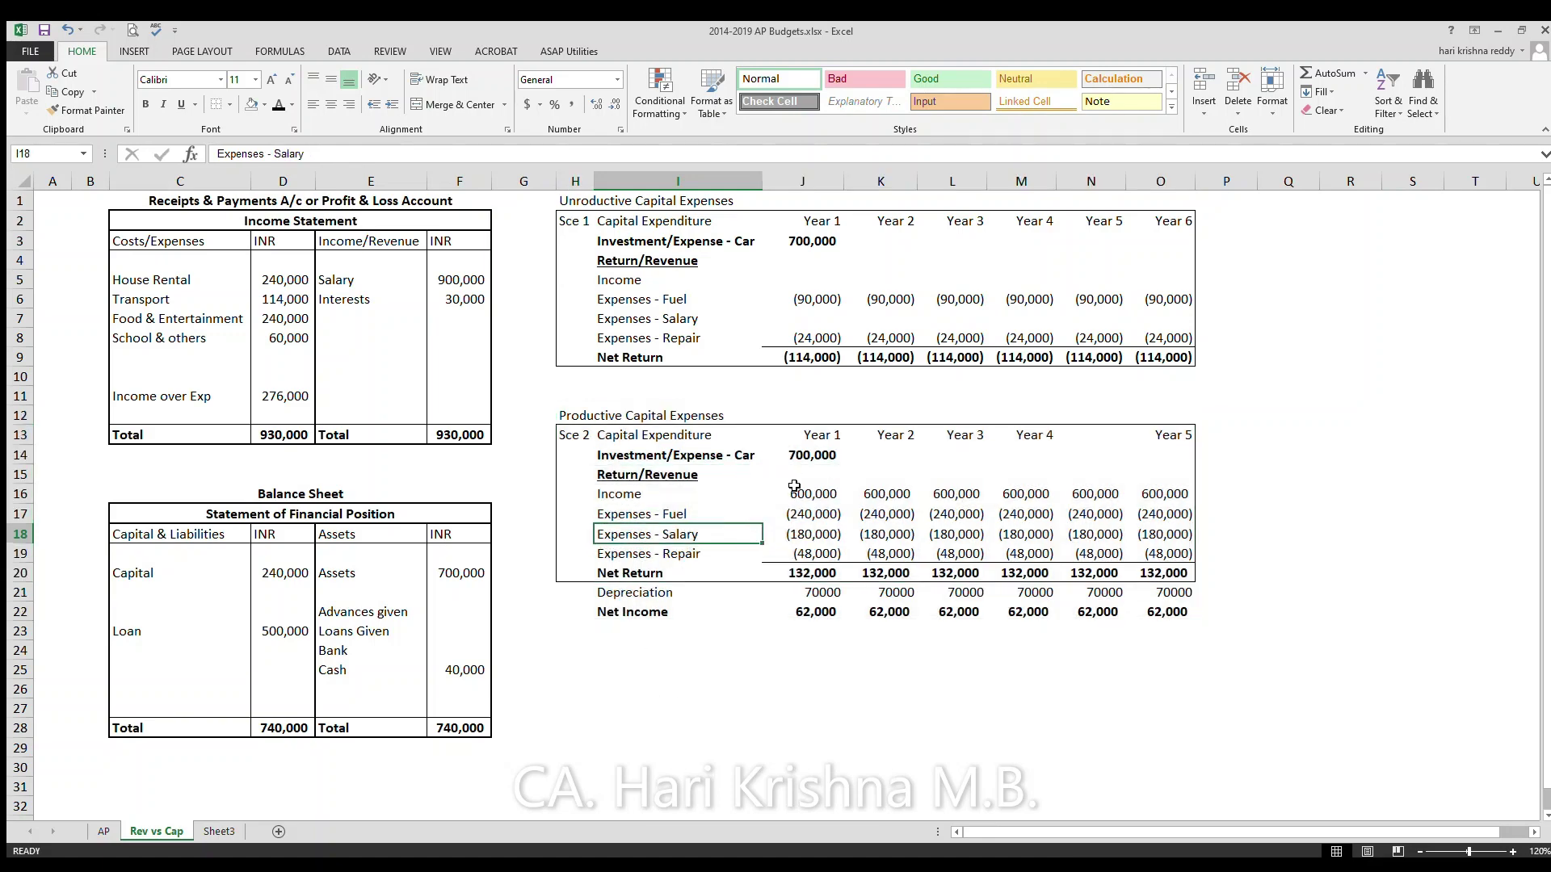
click(795, 494)
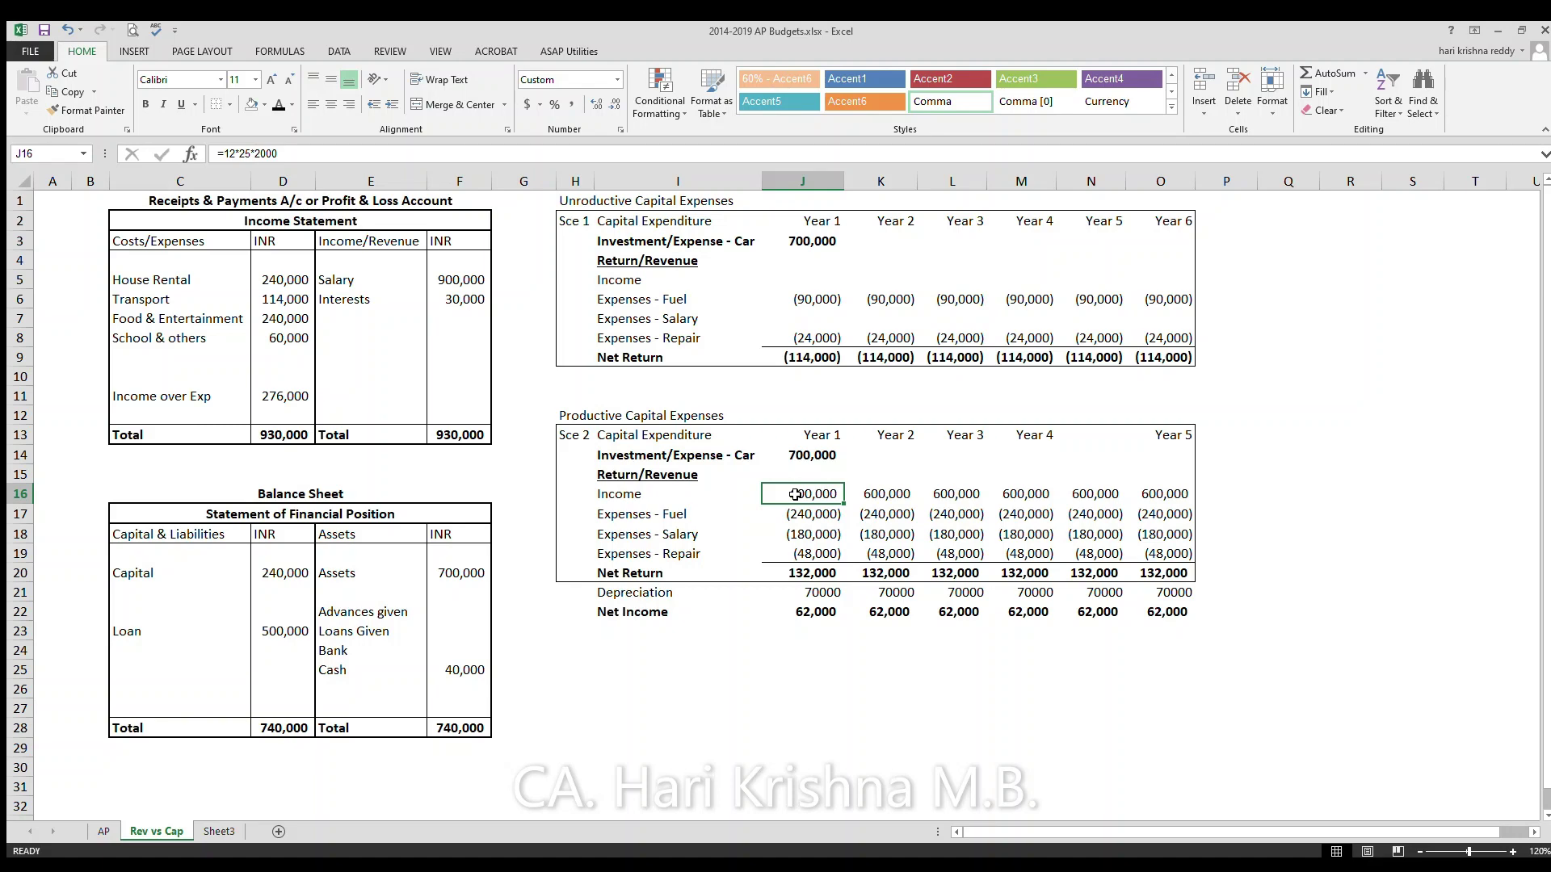
click(811, 613)
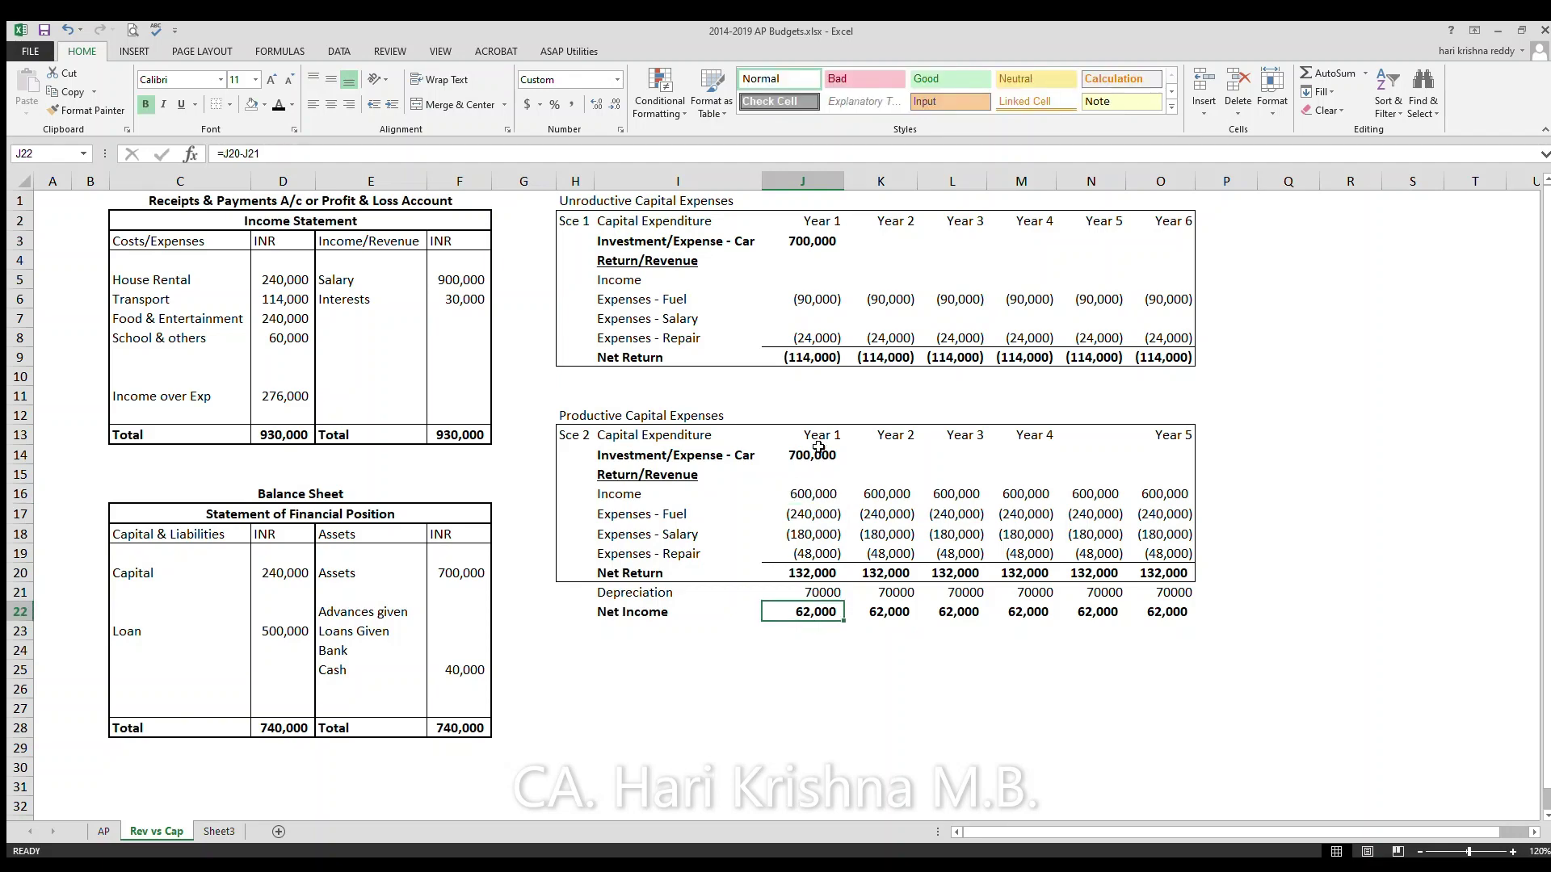
drag(810, 361, 1184, 363)
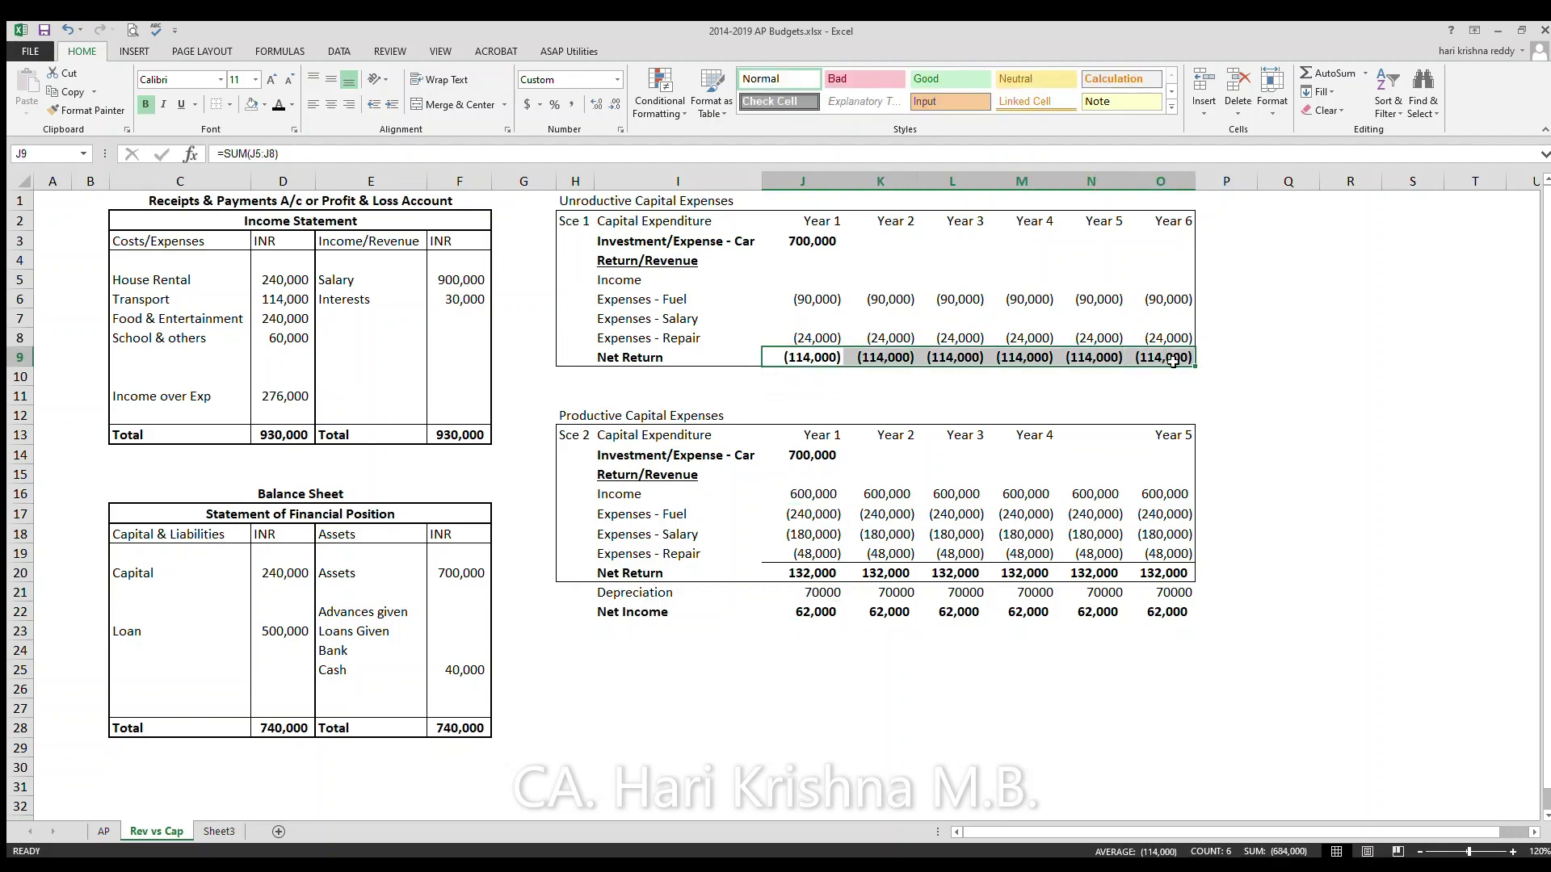
Highlight the whole Productive Capital Expenses scenario in H12:O22 for review
click(569, 420)
key(ctrl+a)
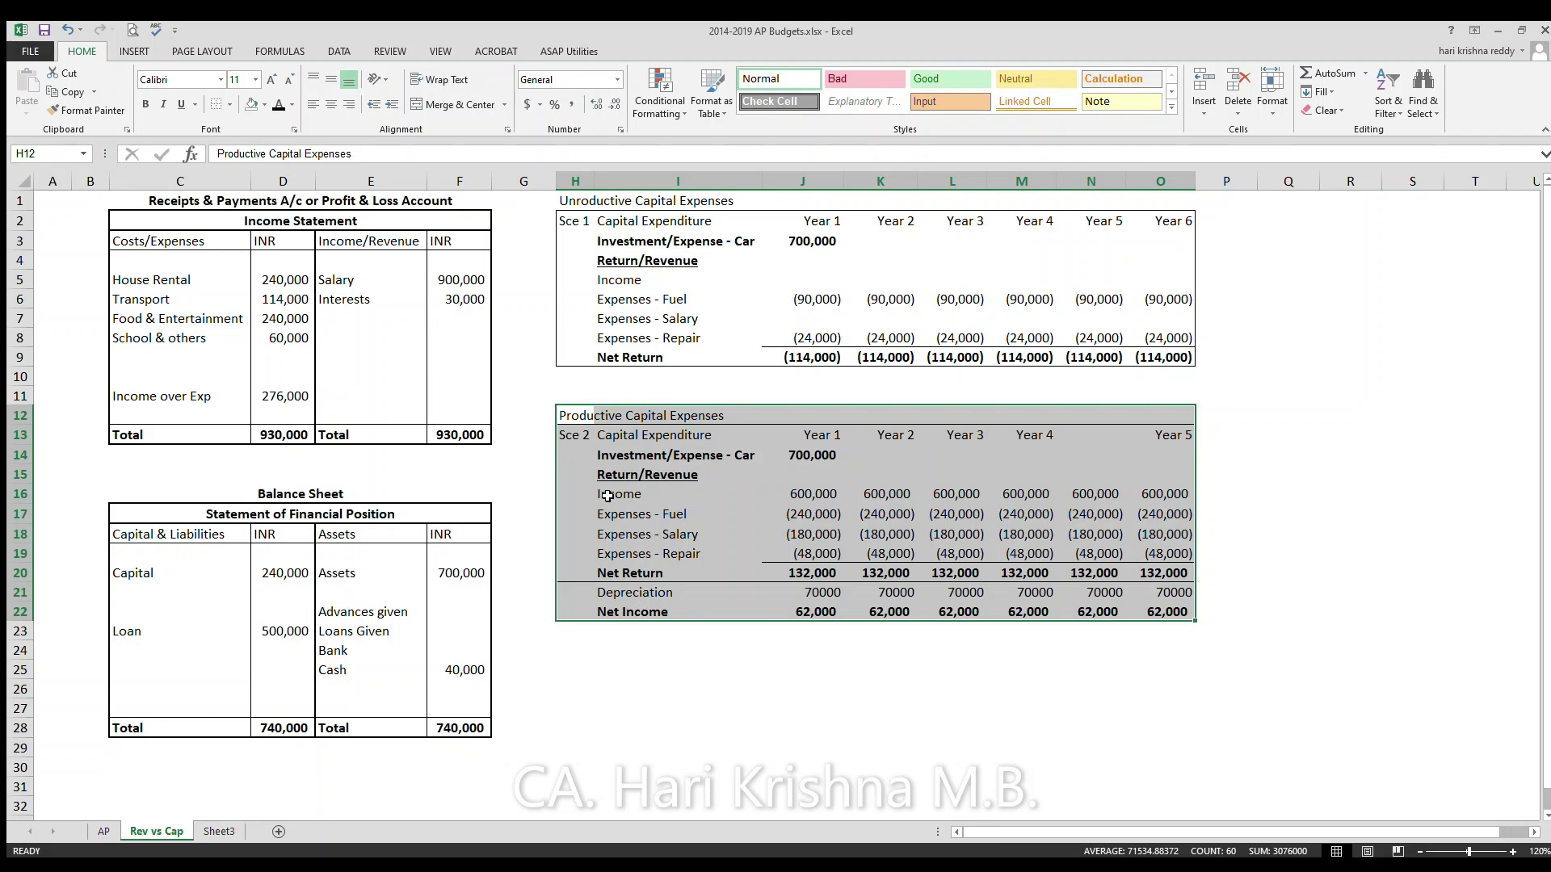
click(614, 657)
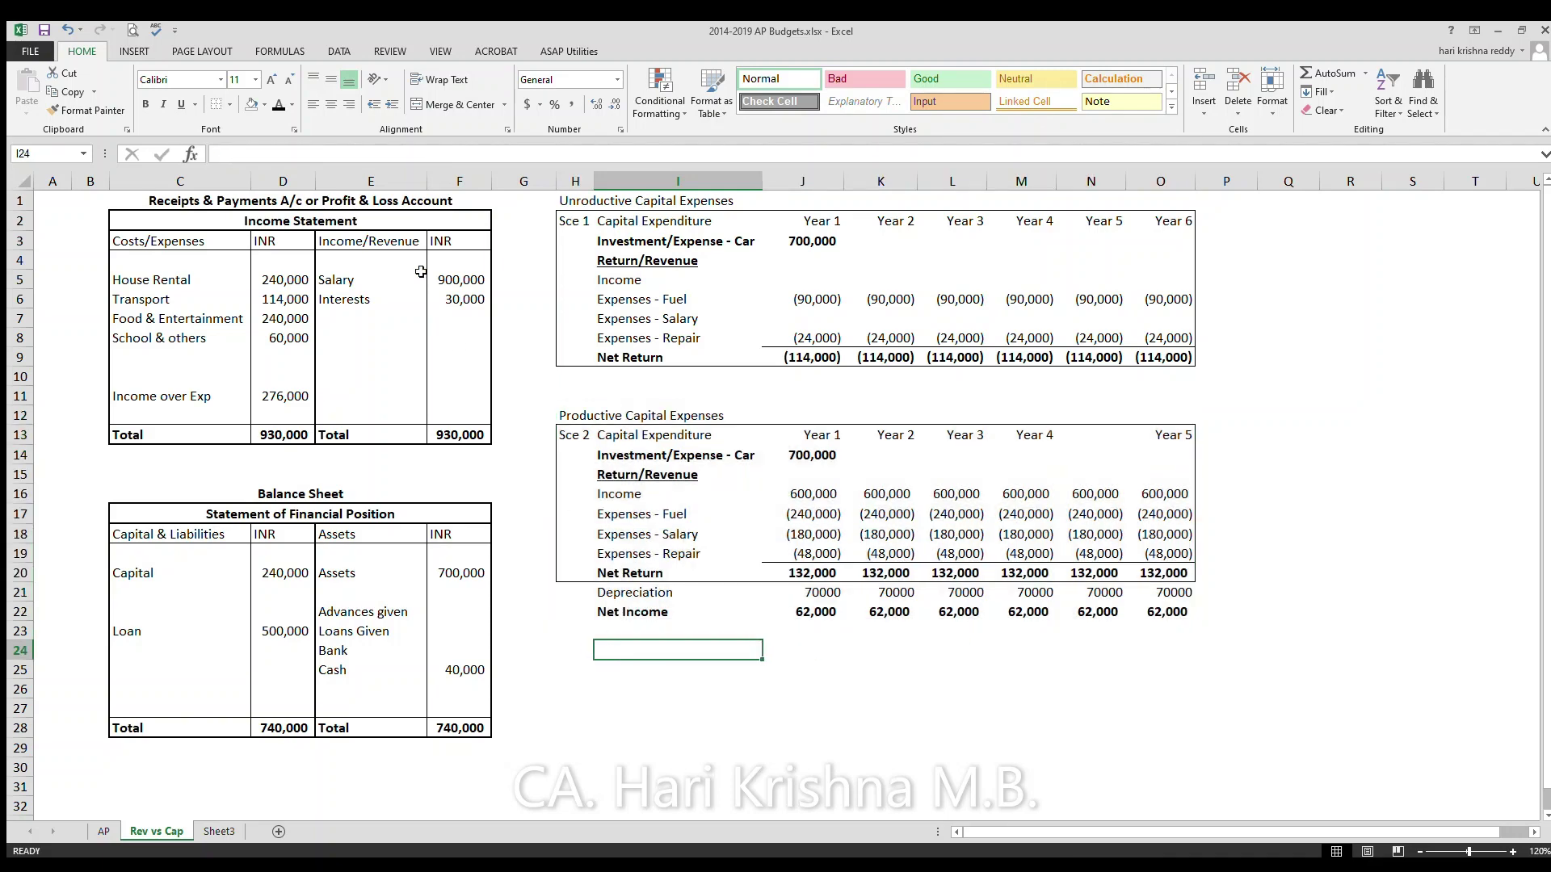
Compare the House Rental expense in the Income Statement with the Capital entry in the Balance Sheet
click(276, 284)
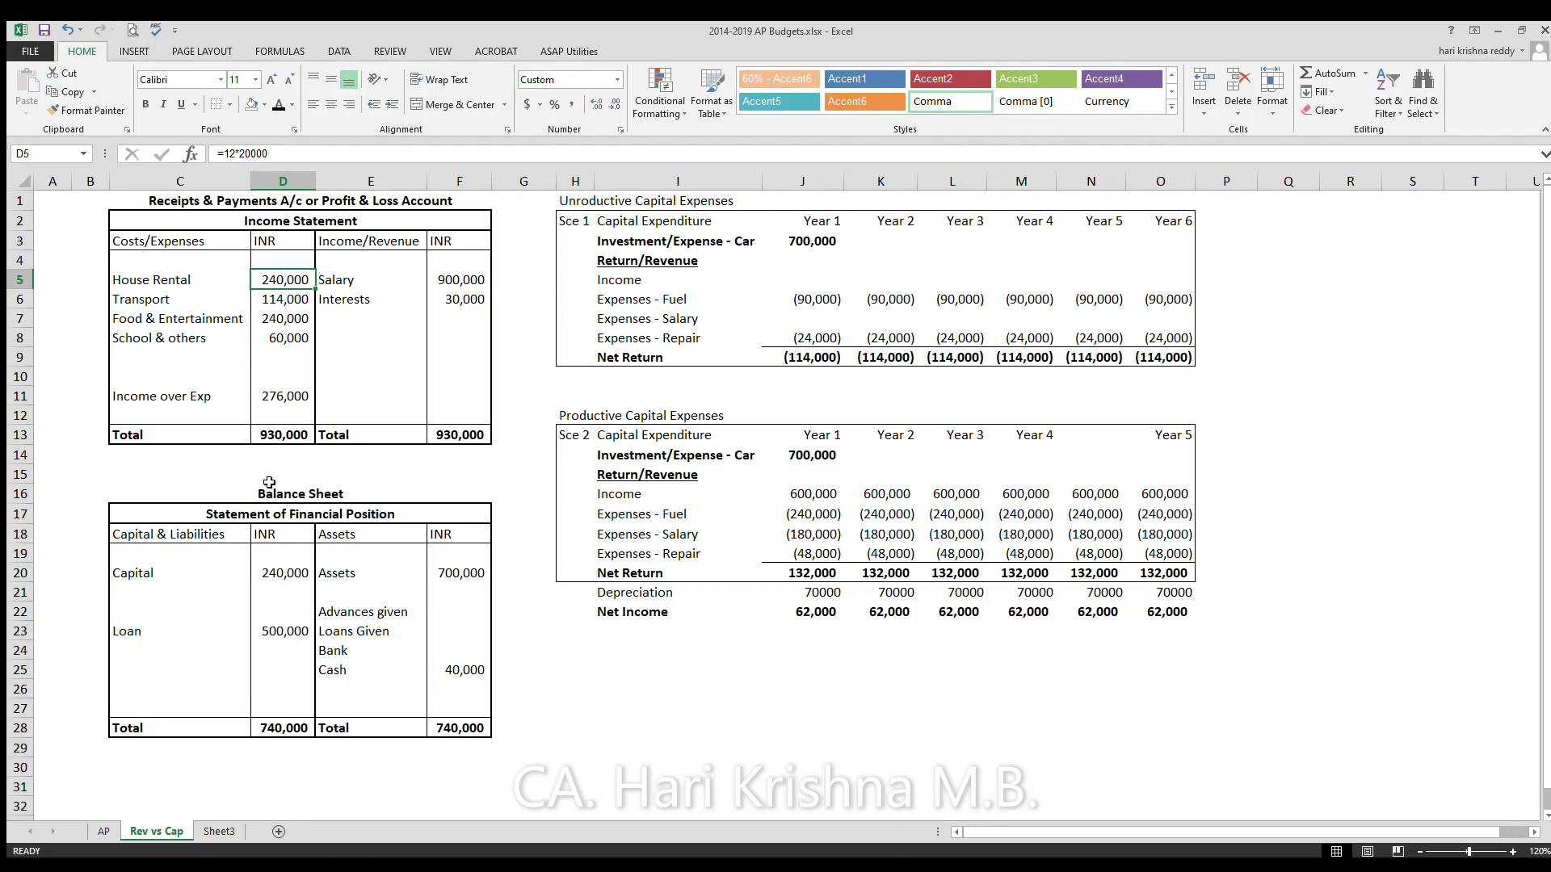
click(275, 575)
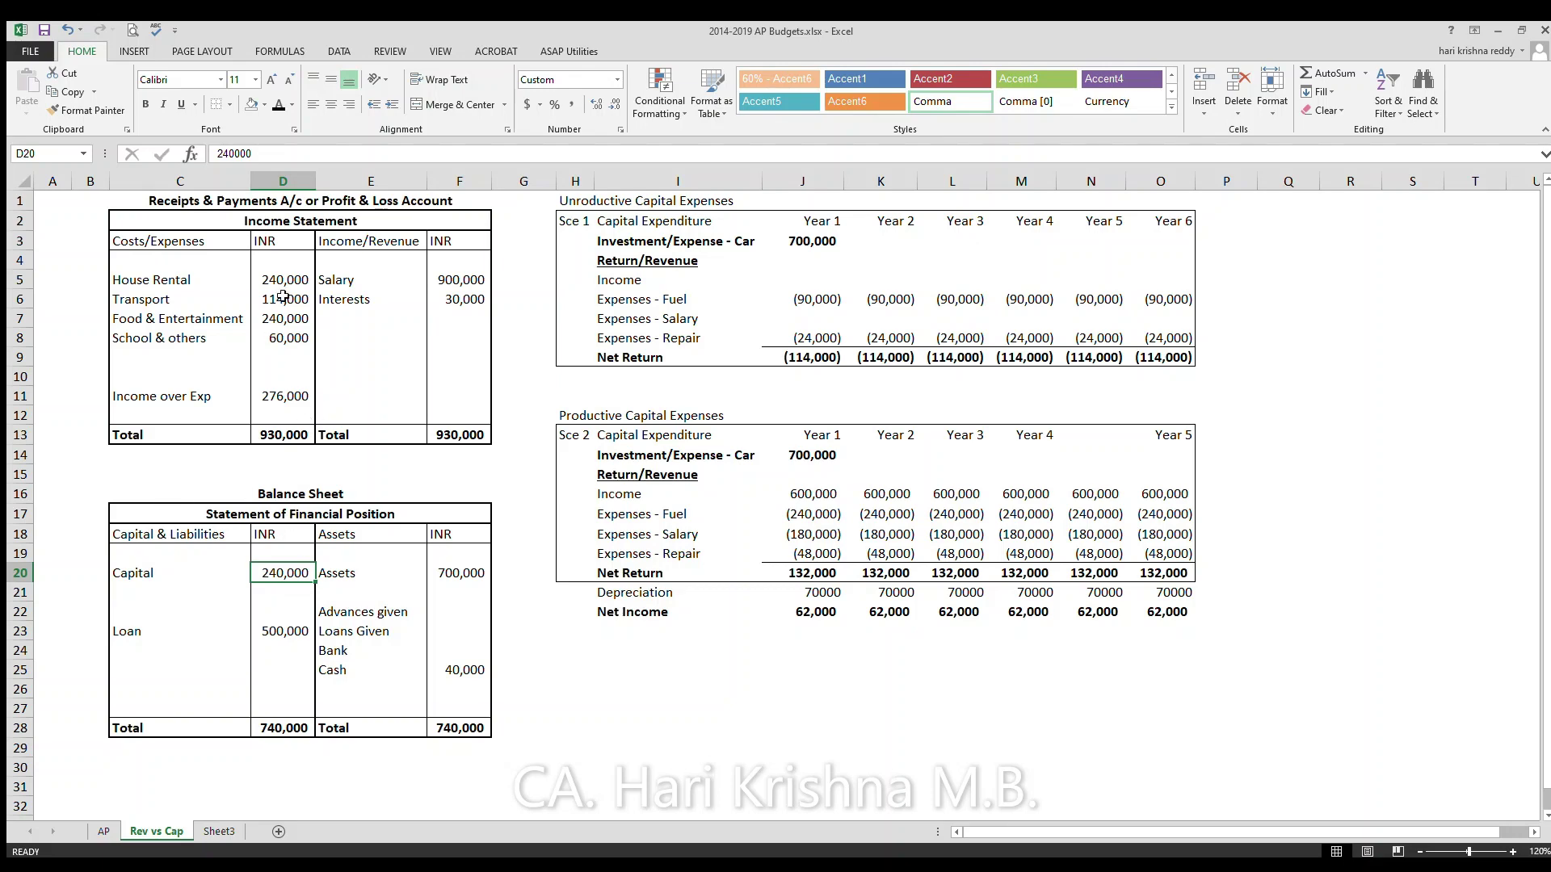
click(285, 280)
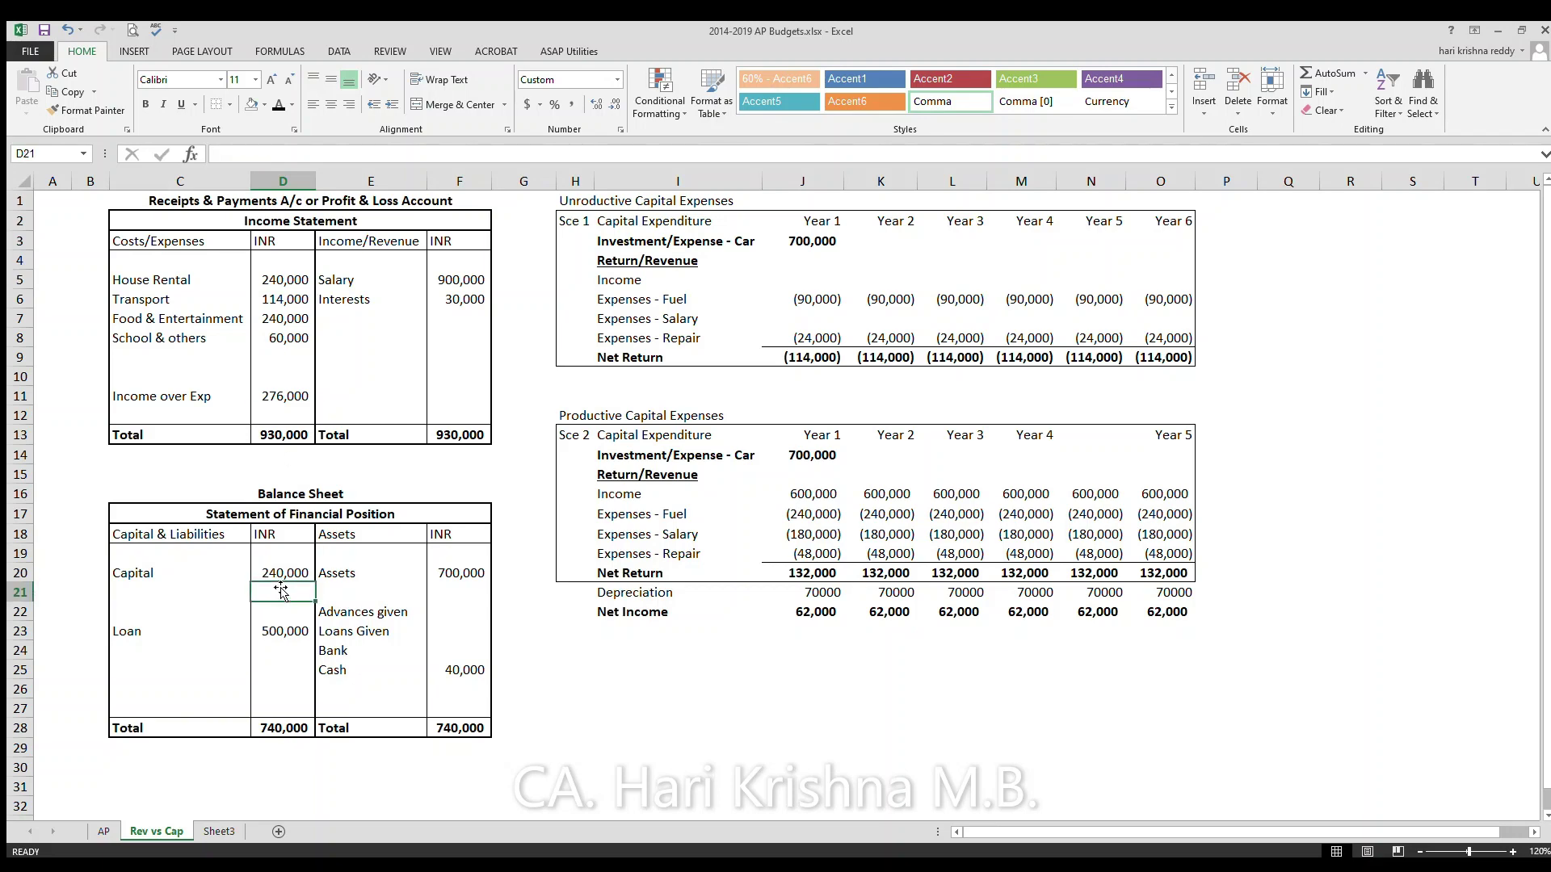
click(278, 594)
click(227, 616)
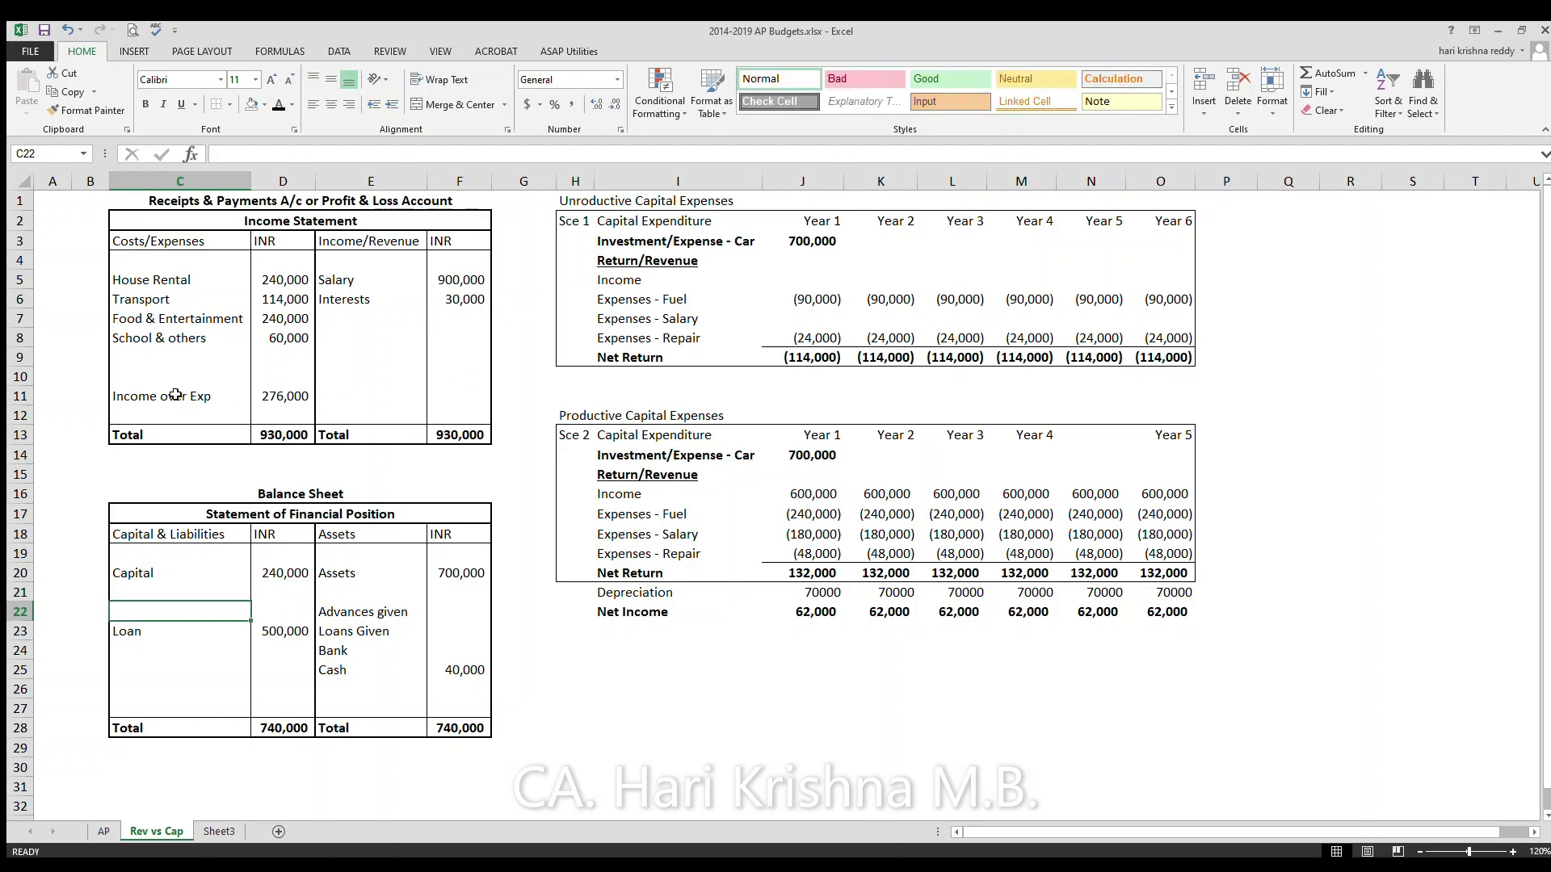
Compare the Income Statement's expense rows C5:D9 with the scenario 1 capital expenditure block I2:O10
drag(260, 288, 213, 352)
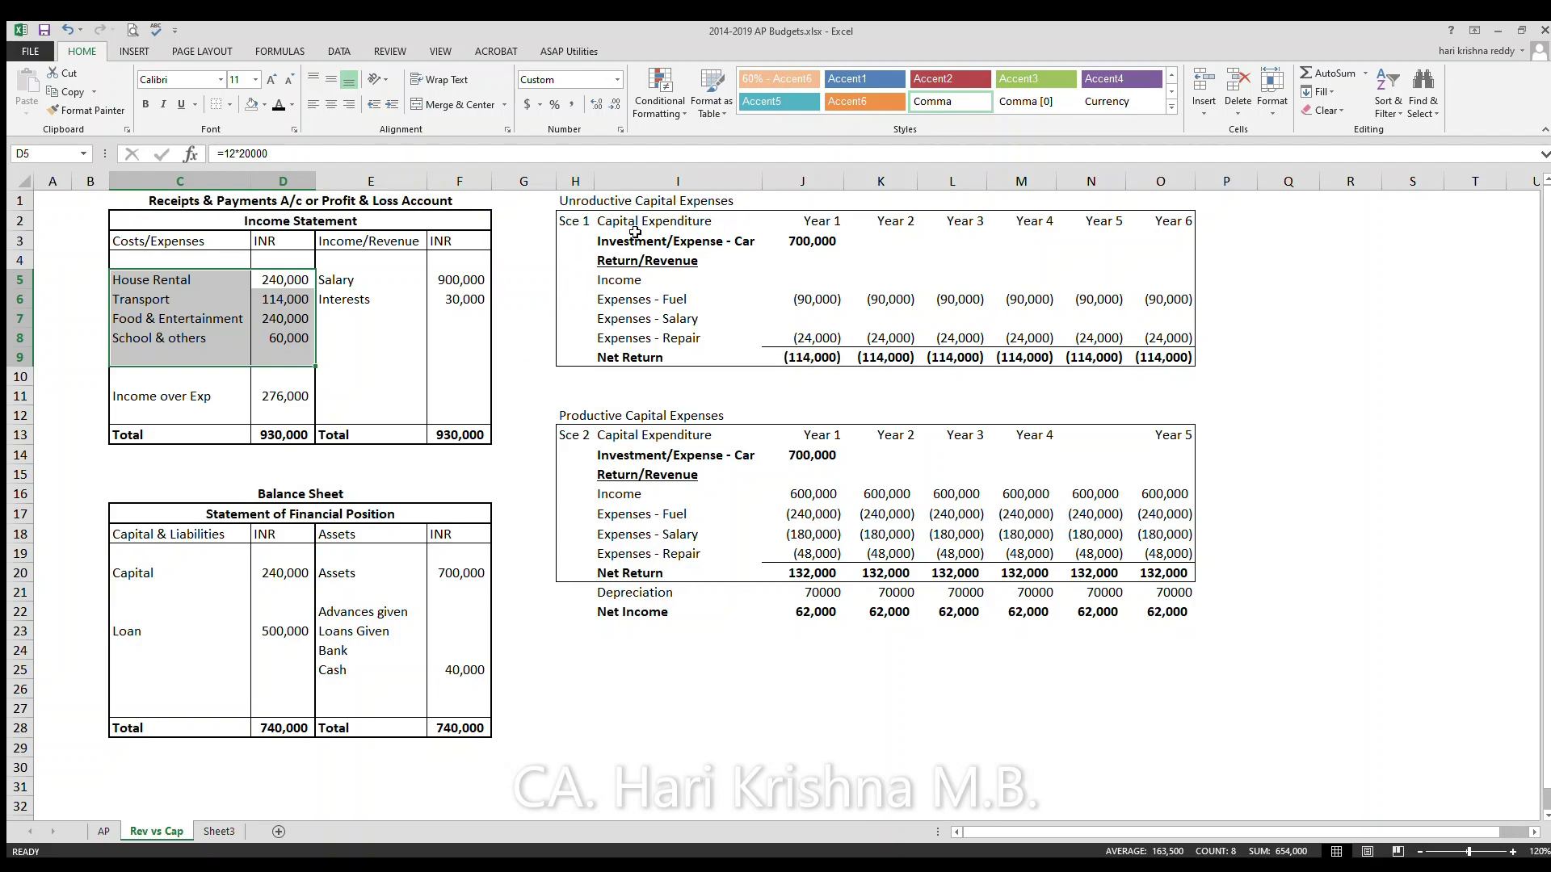
drag(634, 232, 1154, 378)
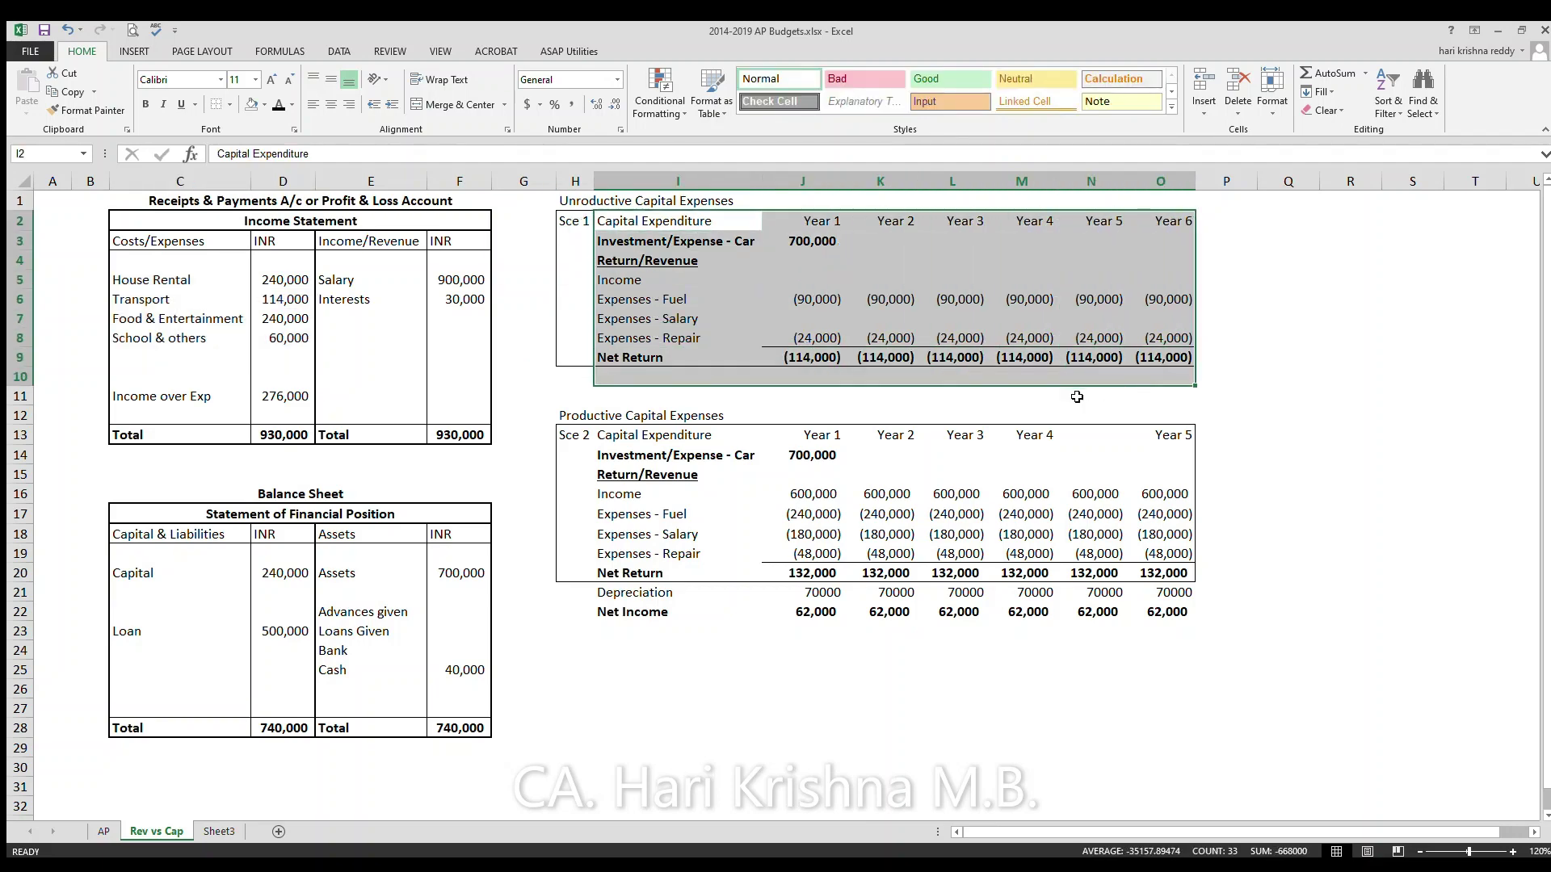
click(573, 413)
click(604, 207)
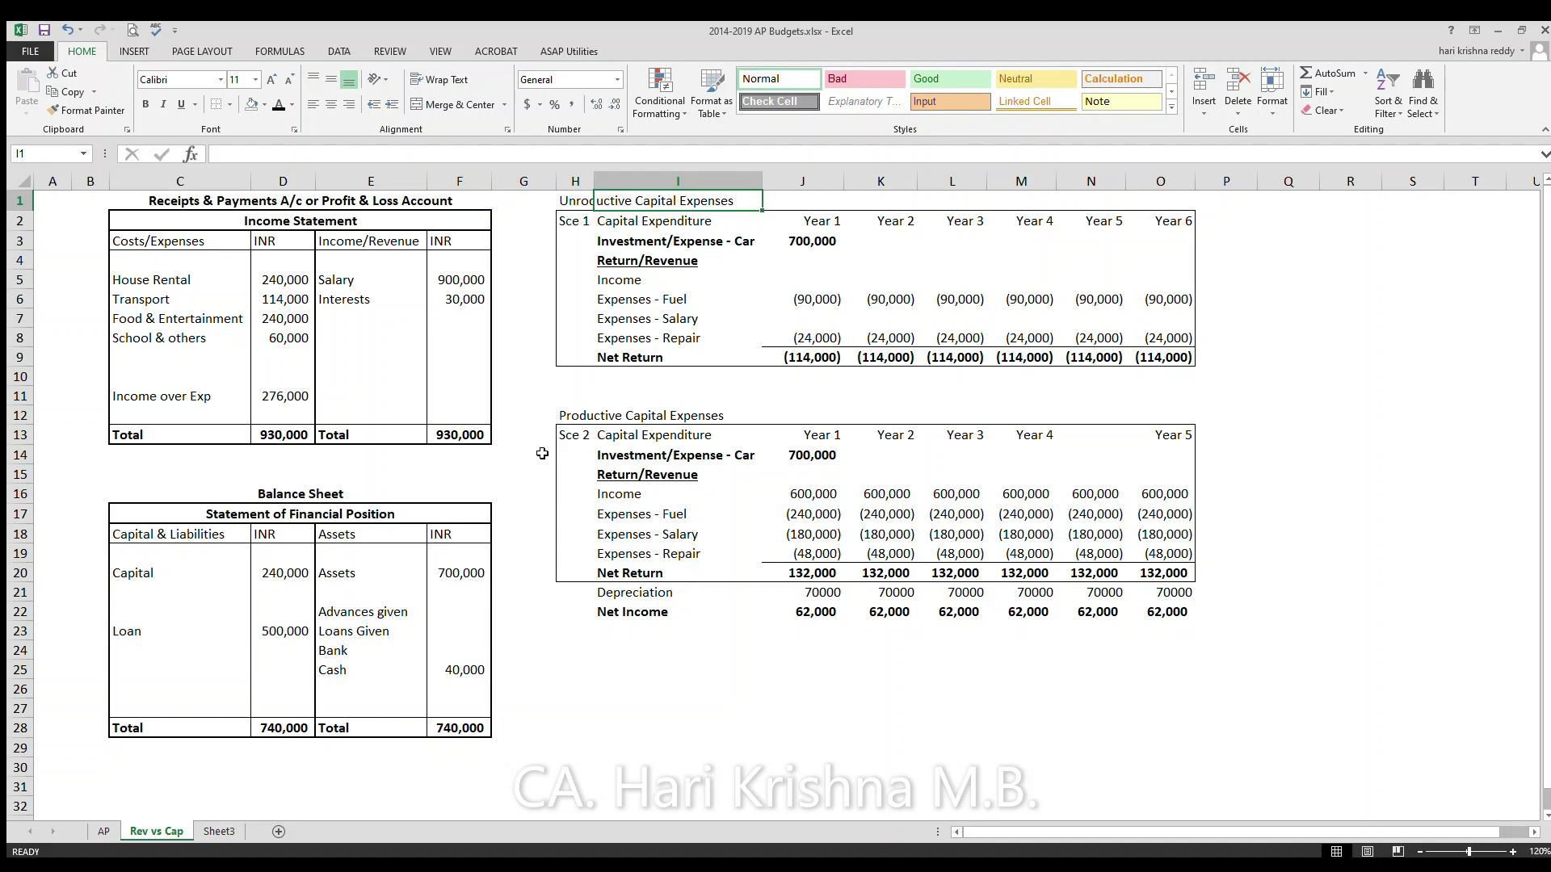
Contrast the unproductive capital expenses block H1:O9 with the productive capital expenses block H12:O22
drag(567, 201, 1181, 358)
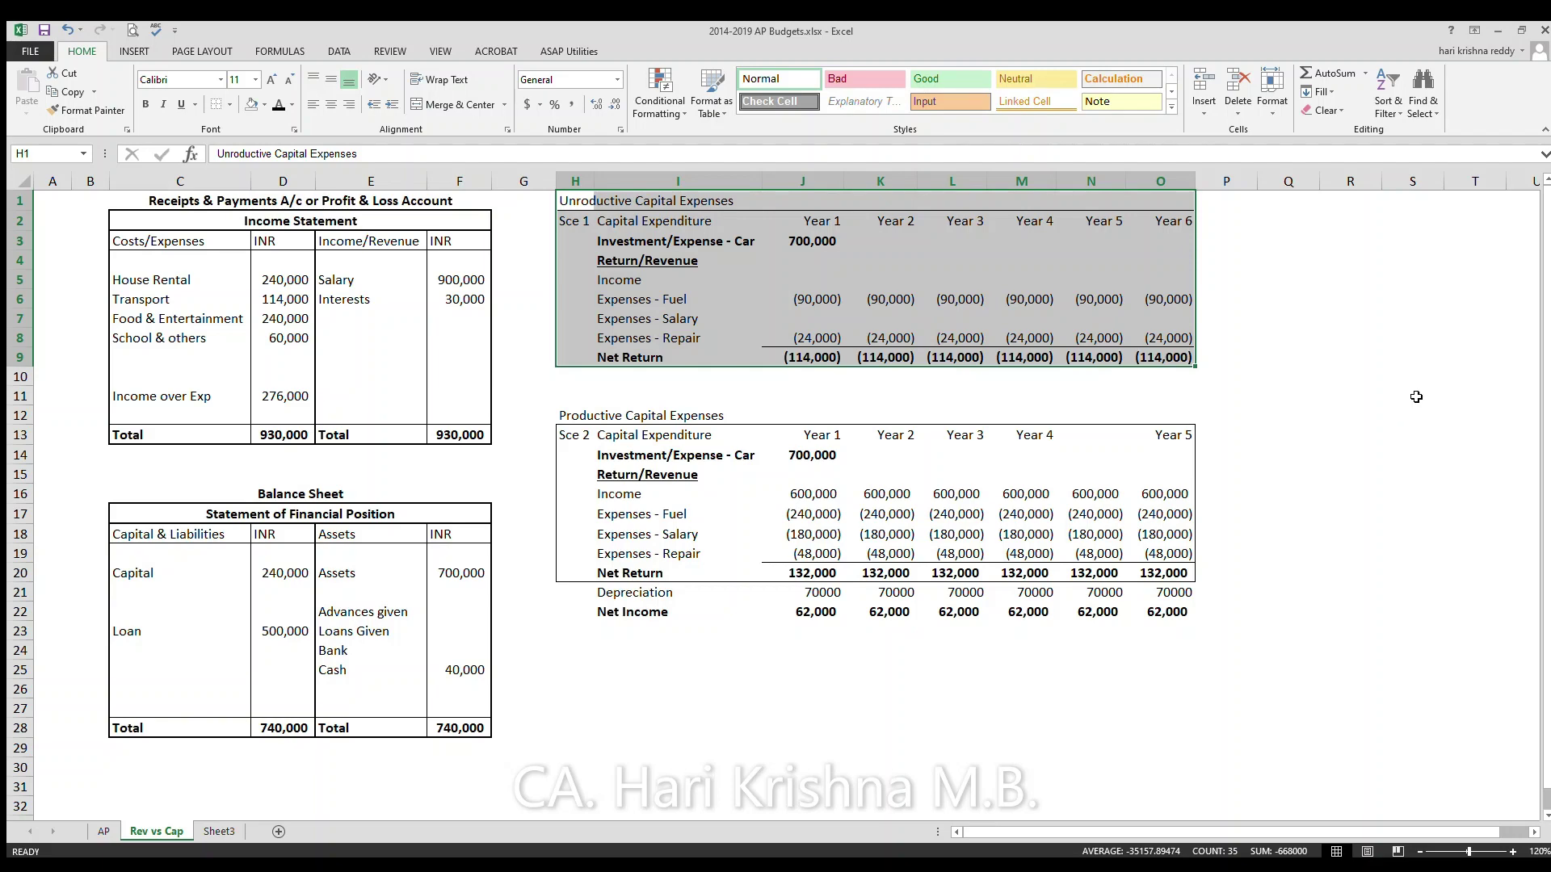
drag(560, 202, 1187, 360)
drag(558, 418, 1221, 617)
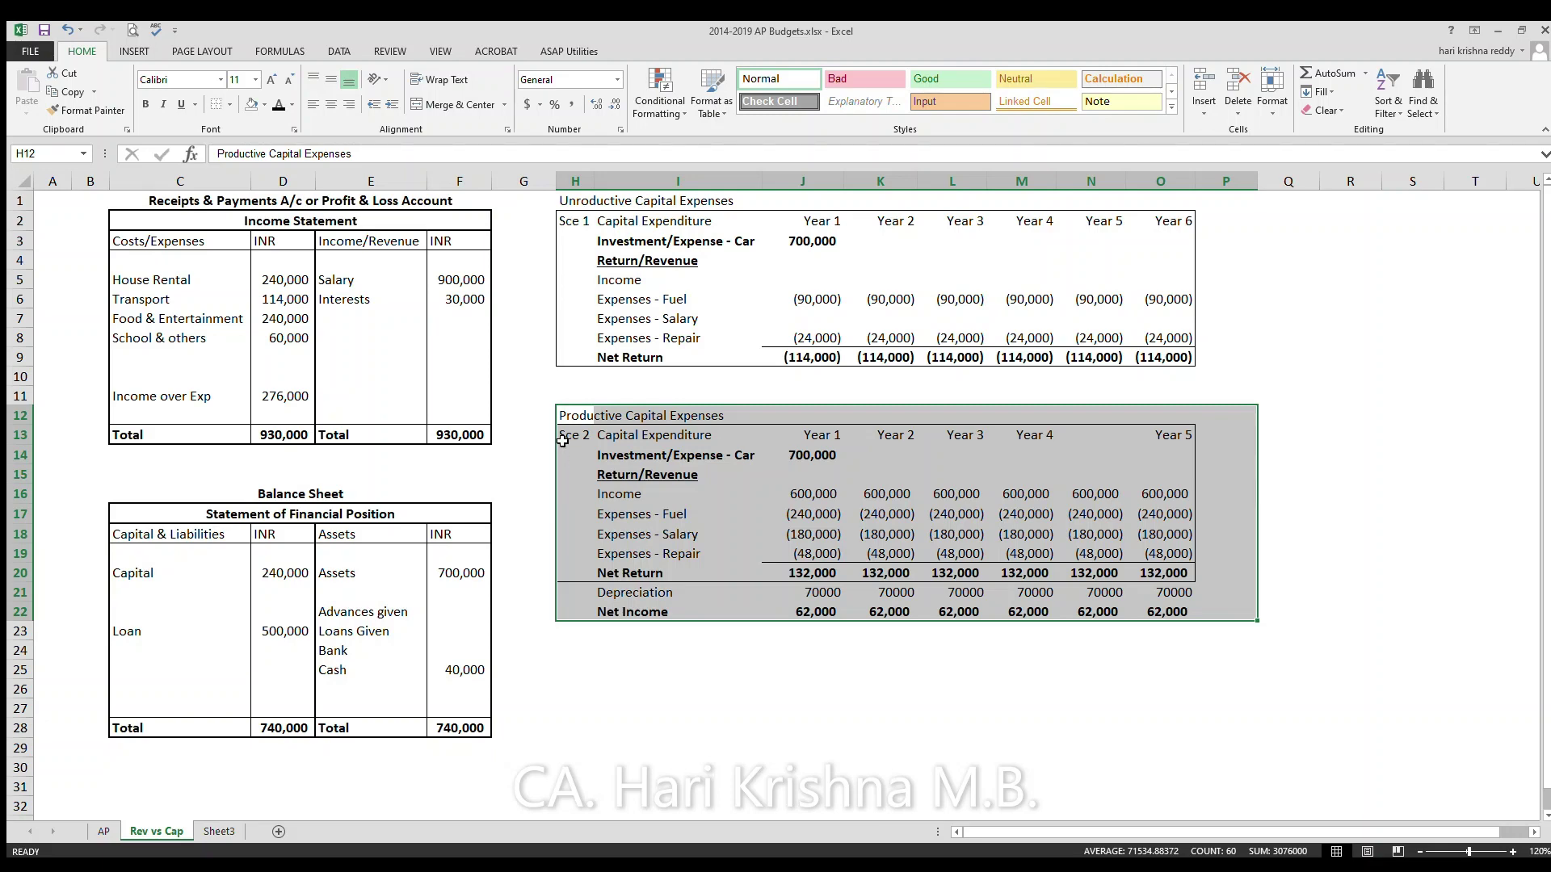
drag(565, 417, 1167, 614)
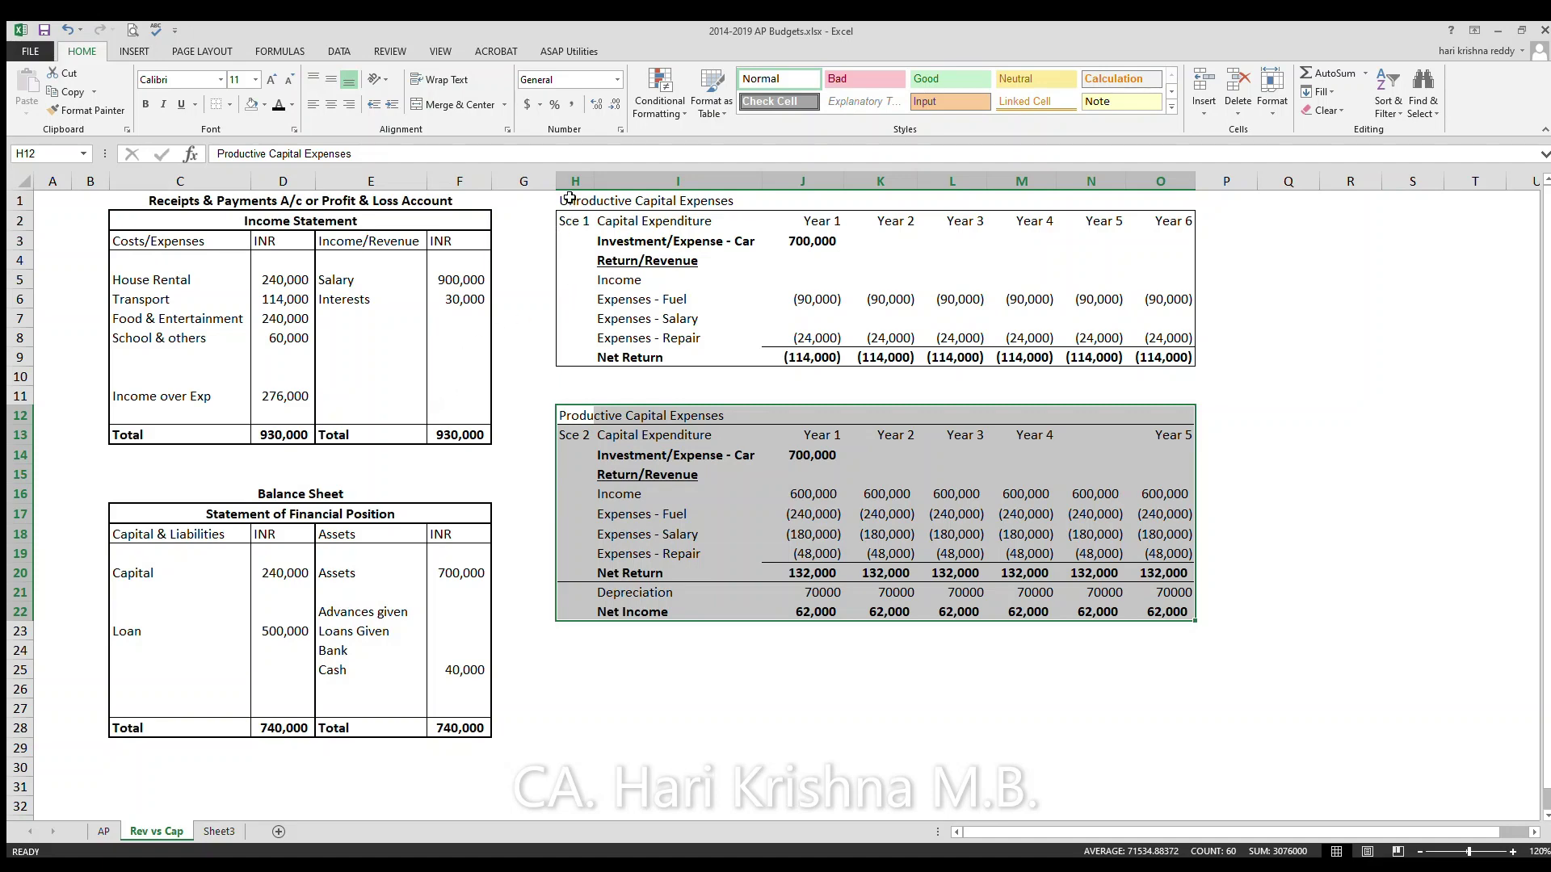
click(574, 415)
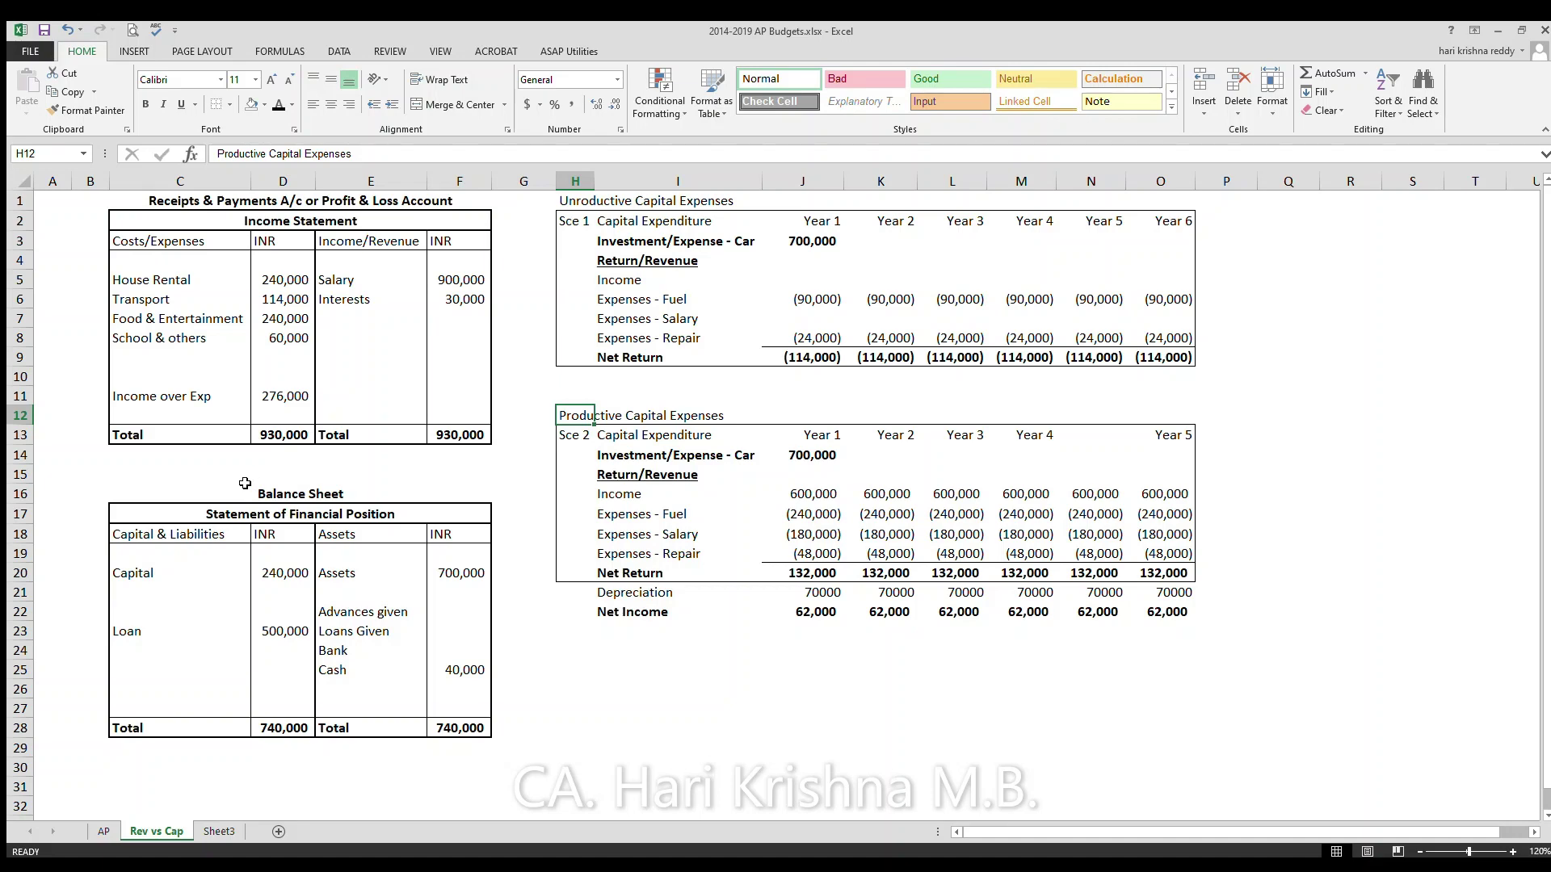
click(132, 474)
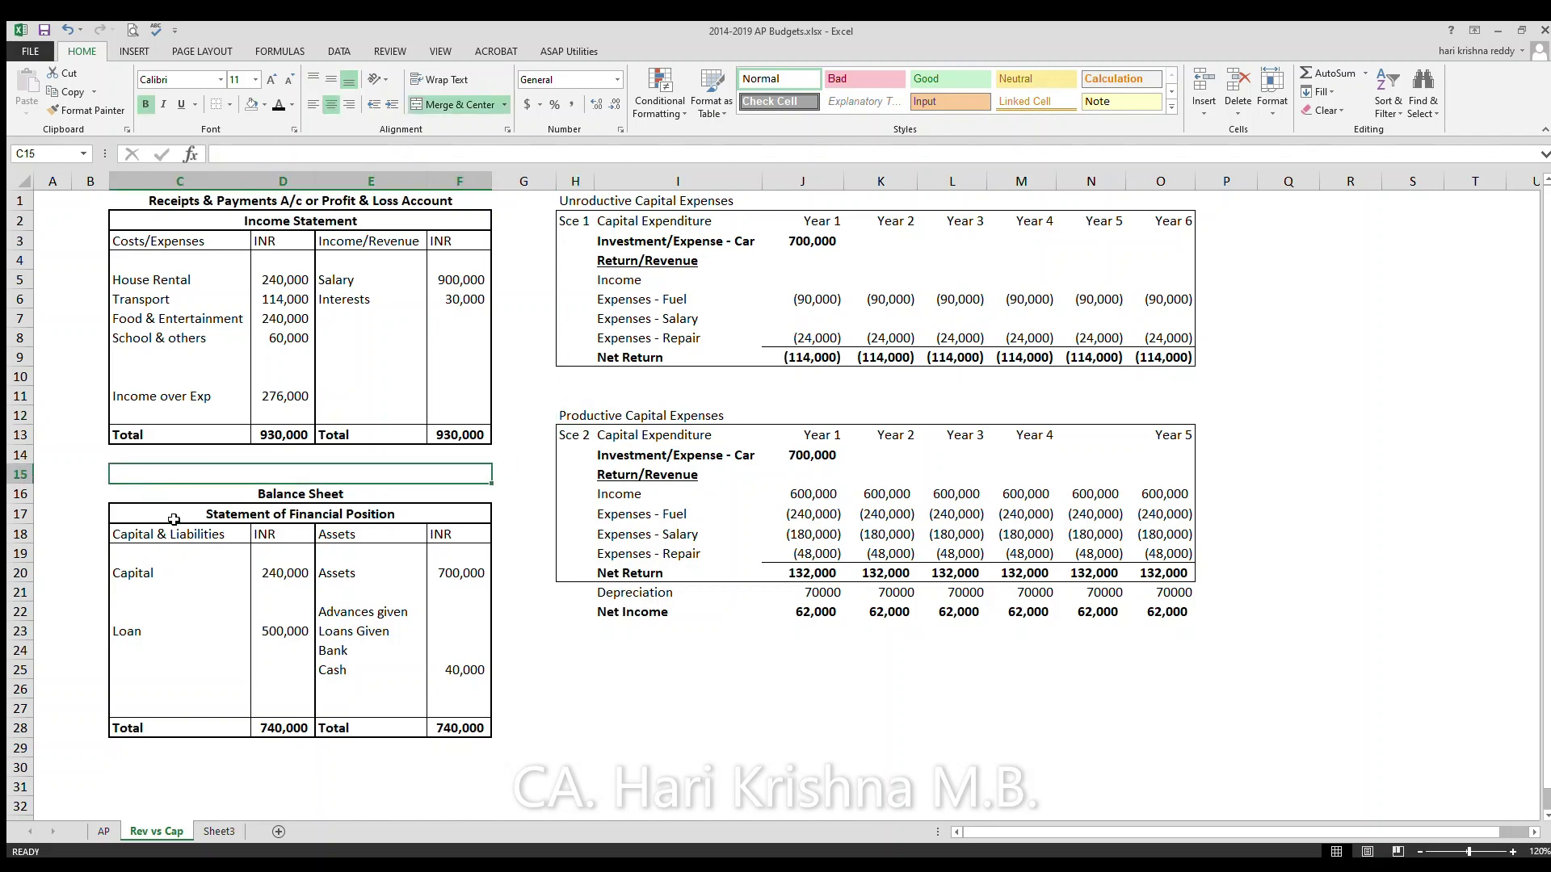